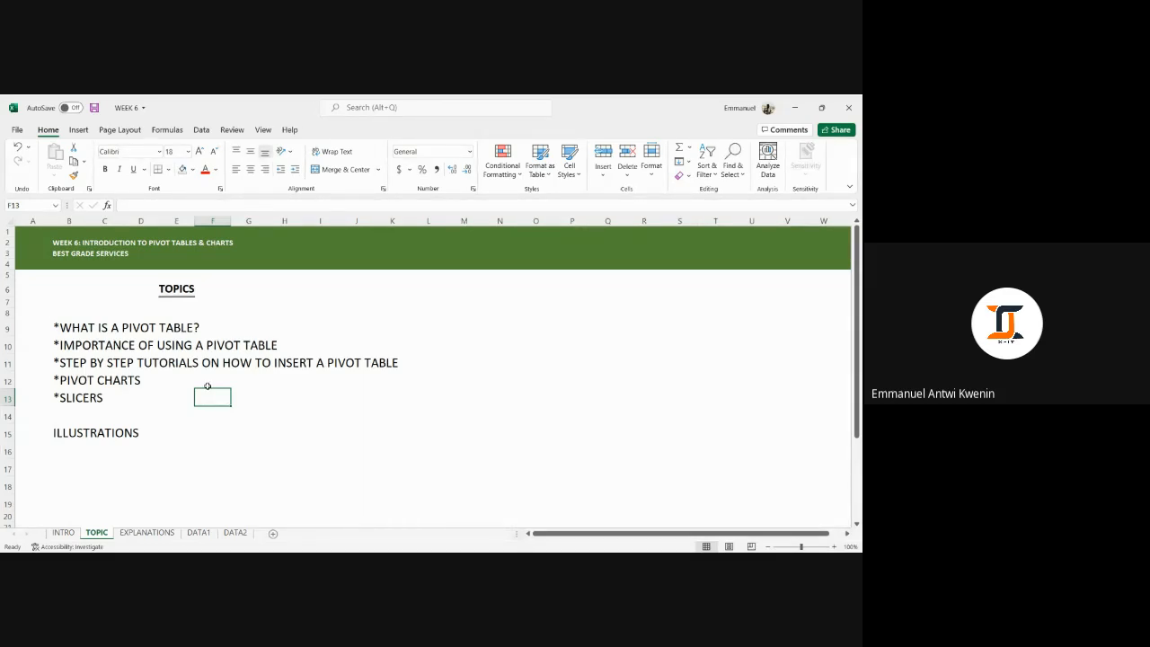
- Open the EXPLANATIONS sheet and skim its PivotTable notes from the definition through the sorting and filtering section
{"action": "left_click", "coordinate": [88, 383]}
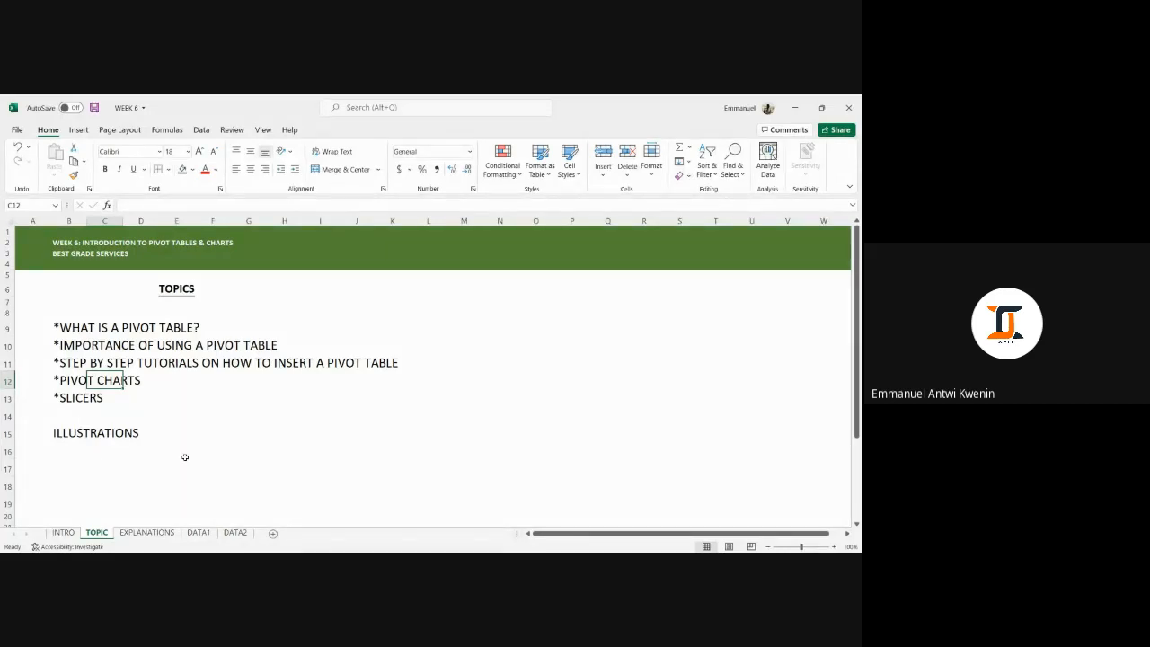
{"action": "left_click", "coordinate": [148, 533]}
{"action": "scroll", "coordinate": [503, 360], "scroll_direction": "up", "scroll_amount": 5}
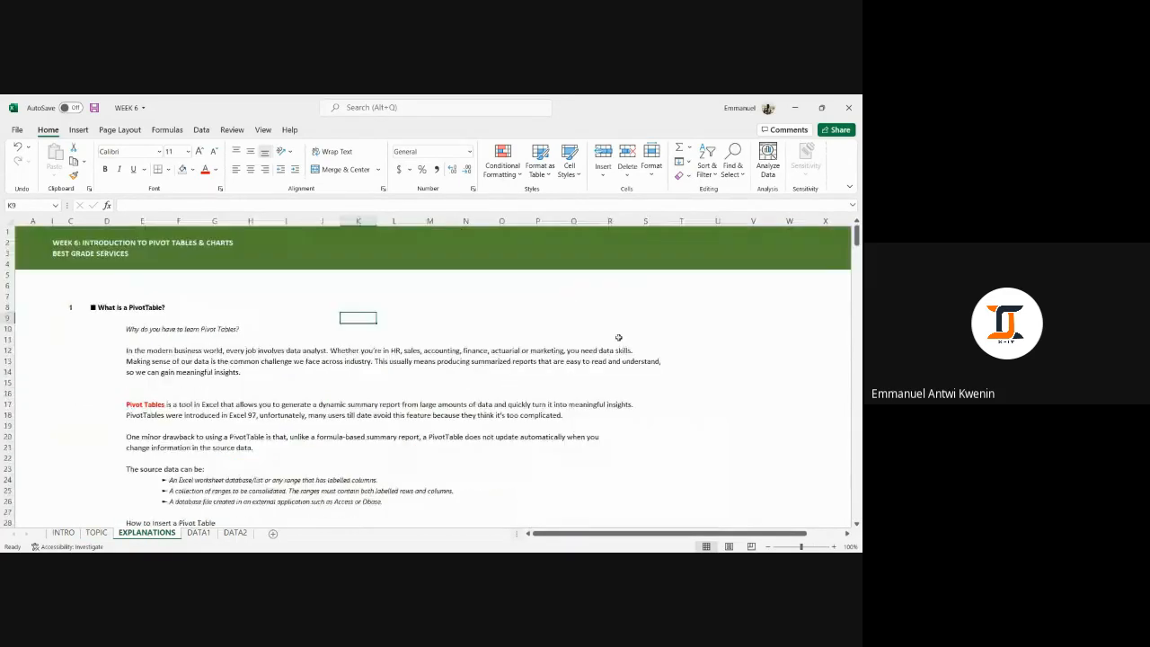
{"action": "left_click", "coordinate": [618, 338]}
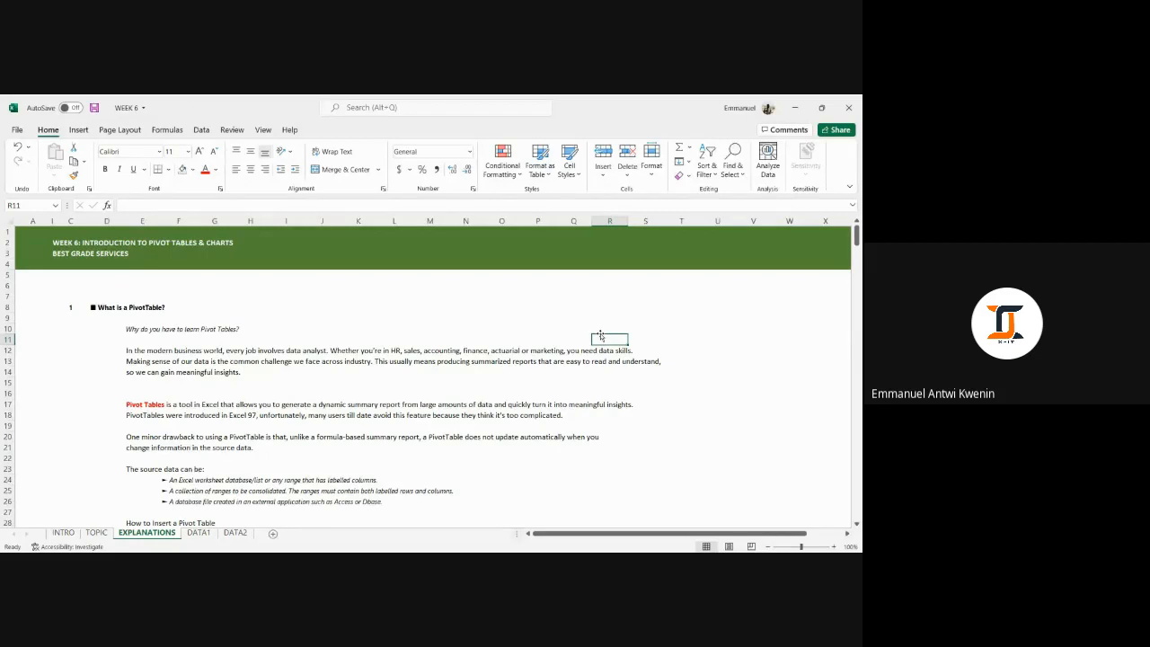
{"action": "scroll", "coordinate": [601, 337], "scroll_direction": "down", "scroll_amount": 5}
{"action": "scroll", "coordinate": [627, 363], "scroll_direction": "up", "scroll_amount": 2}
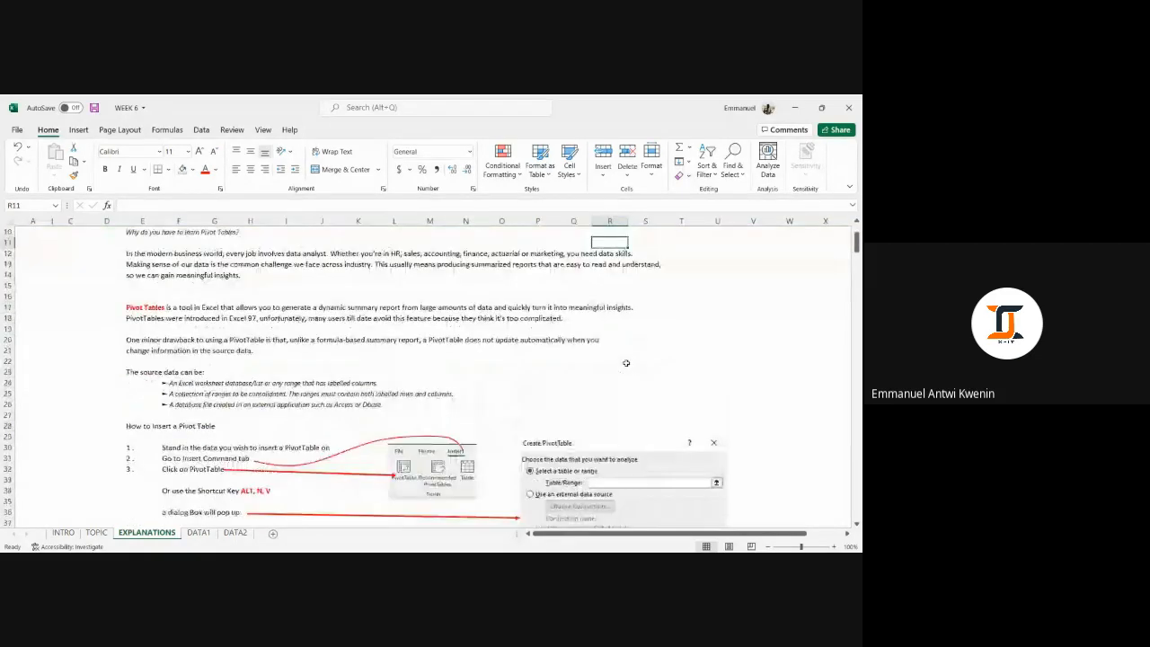
{"action": "scroll", "coordinate": [627, 363], "scroll_direction": "down", "scroll_amount": 20}
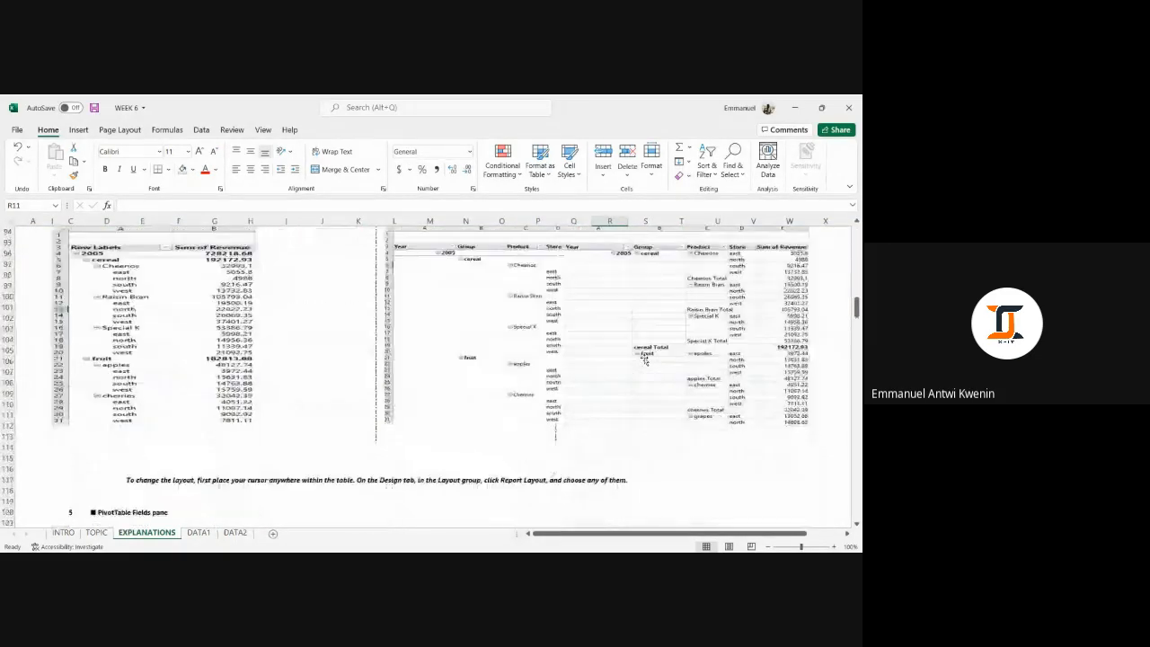
{"action": "scroll", "coordinate": [644, 359], "scroll_direction": "down", "scroll_amount": 9}
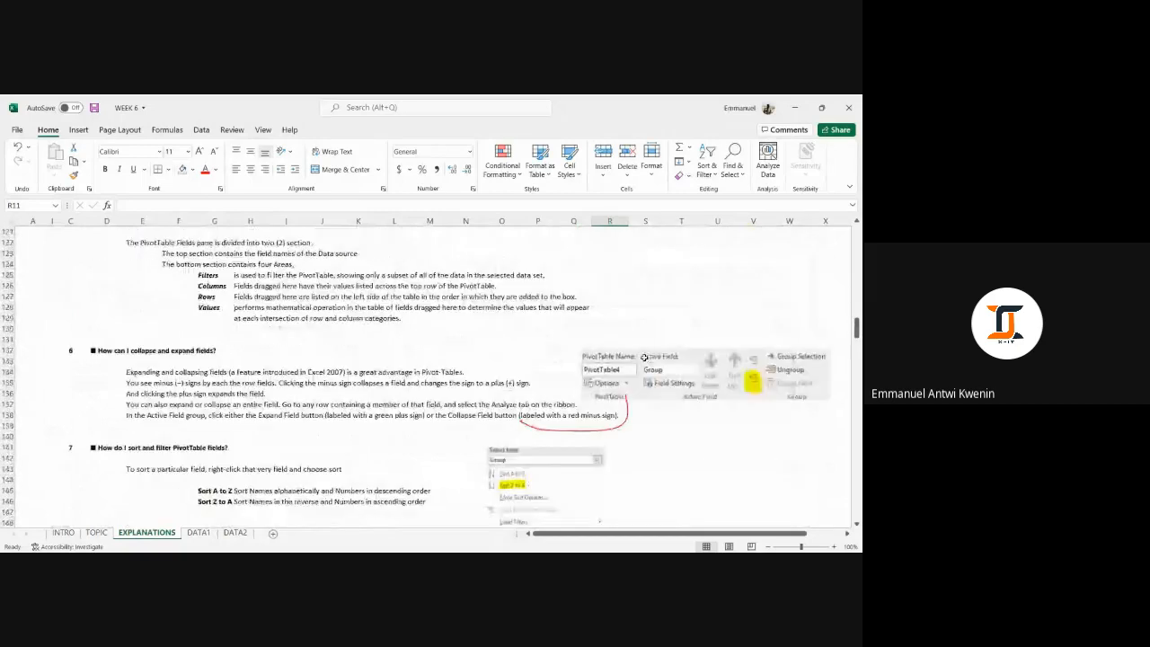
{"action": "scroll", "coordinate": [644, 359], "scroll_direction": "up", "scroll_amount": 16}
{"action": "scroll", "coordinate": [644, 360], "scroll_direction": "down", "scroll_amount": 4}
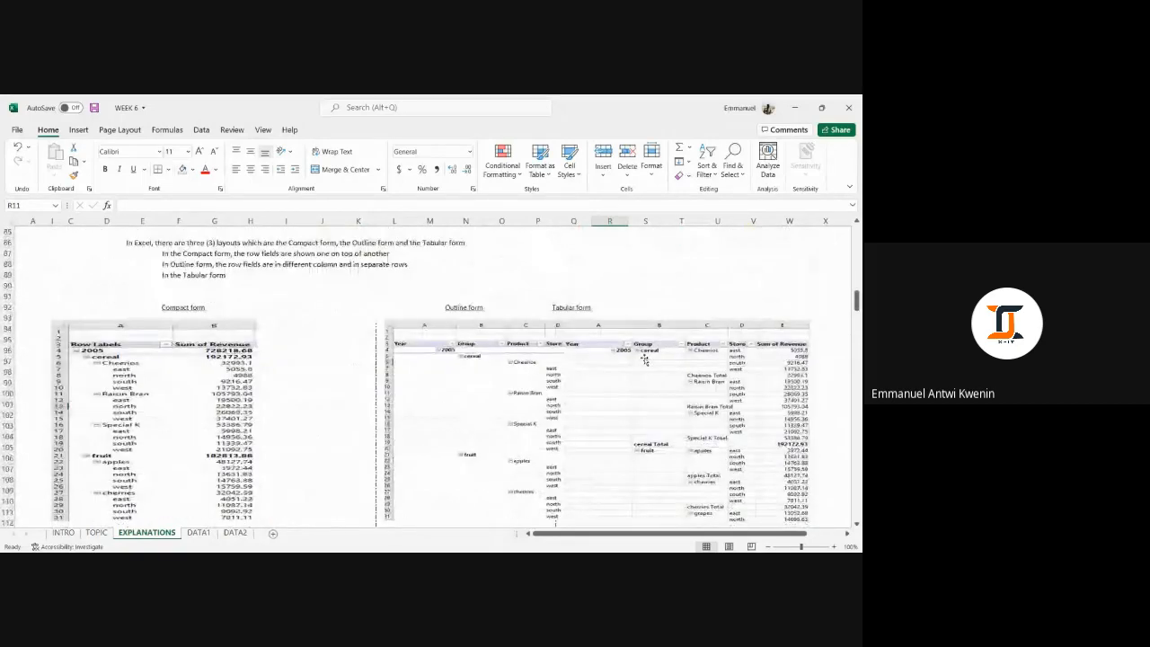
{"action": "scroll", "coordinate": [644, 360], "scroll_direction": "up", "scroll_amount": 14}
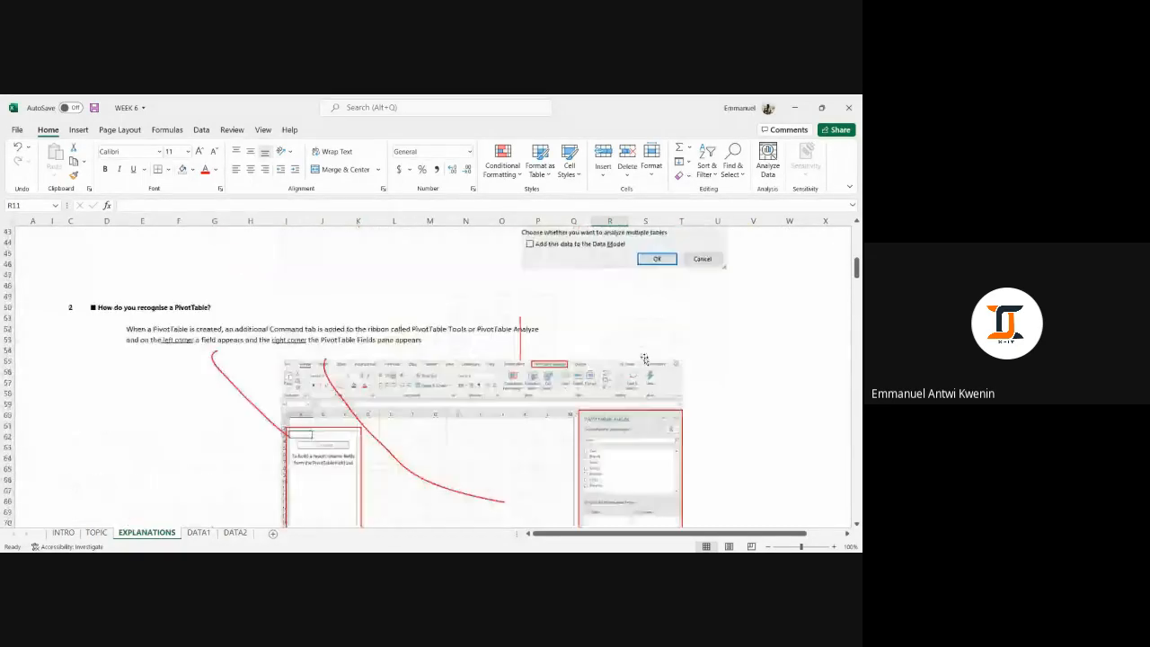
{"action": "scroll", "coordinate": [645, 360], "scroll_direction": "up", "scroll_amount": 14}
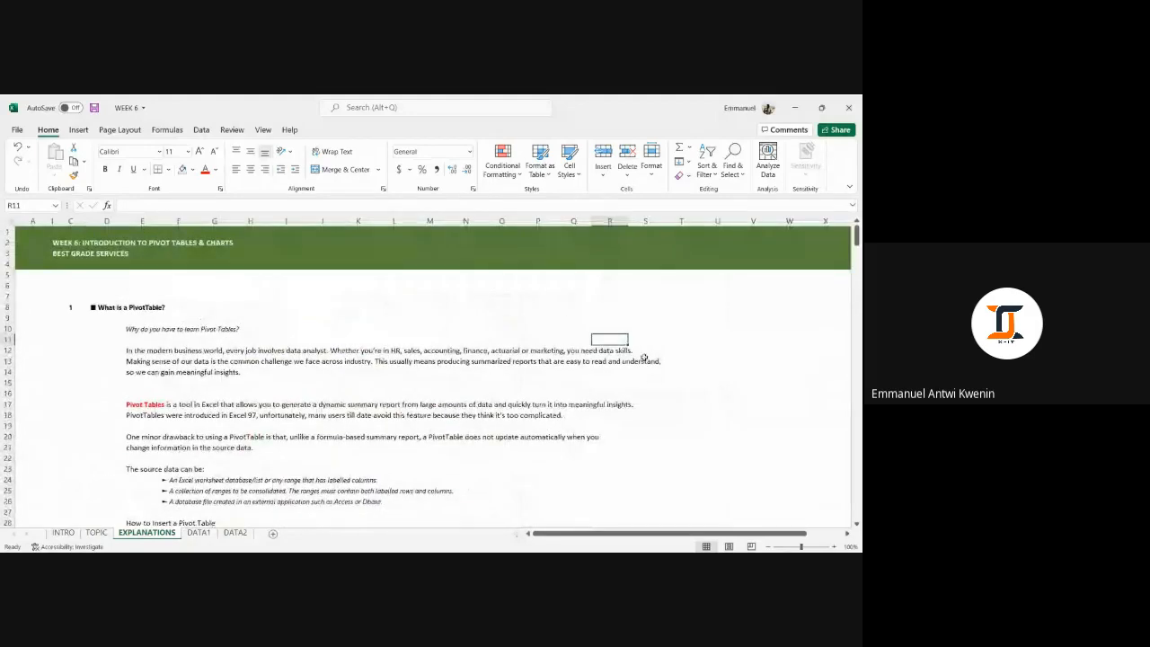
- Read the notes on what a PivotTable is, its possible source data and how to insert one
{"action": "left_click", "coordinate": [727, 370]}
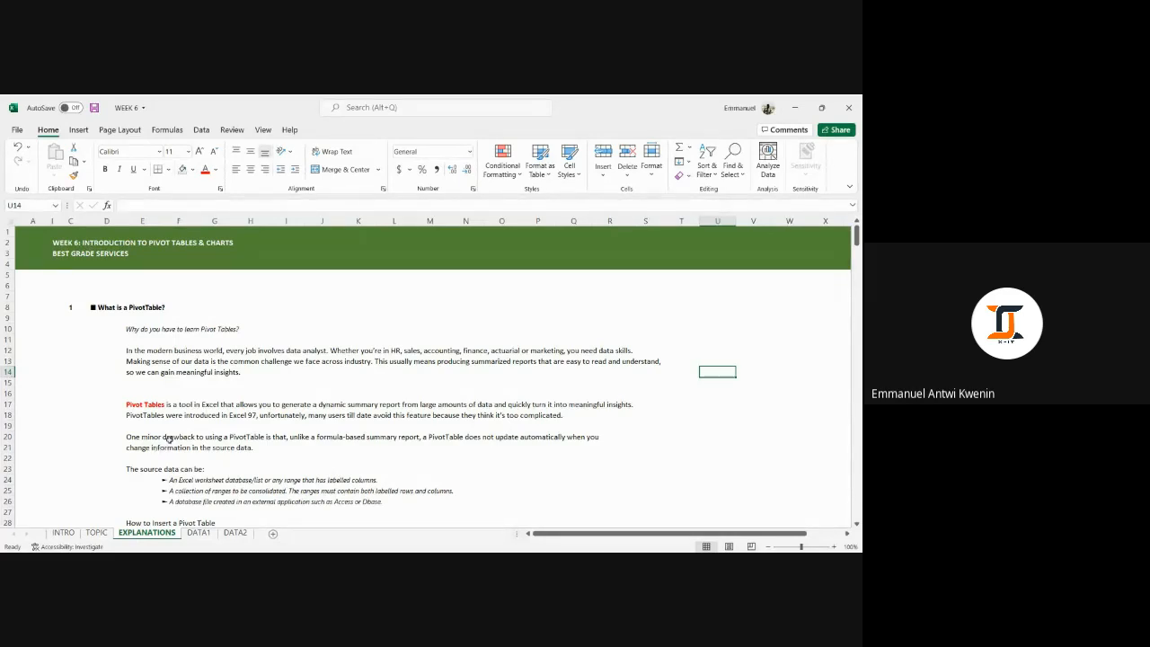
{"action": "scroll", "coordinate": [200, 384], "scroll_direction": "down", "scroll_amount": 2}
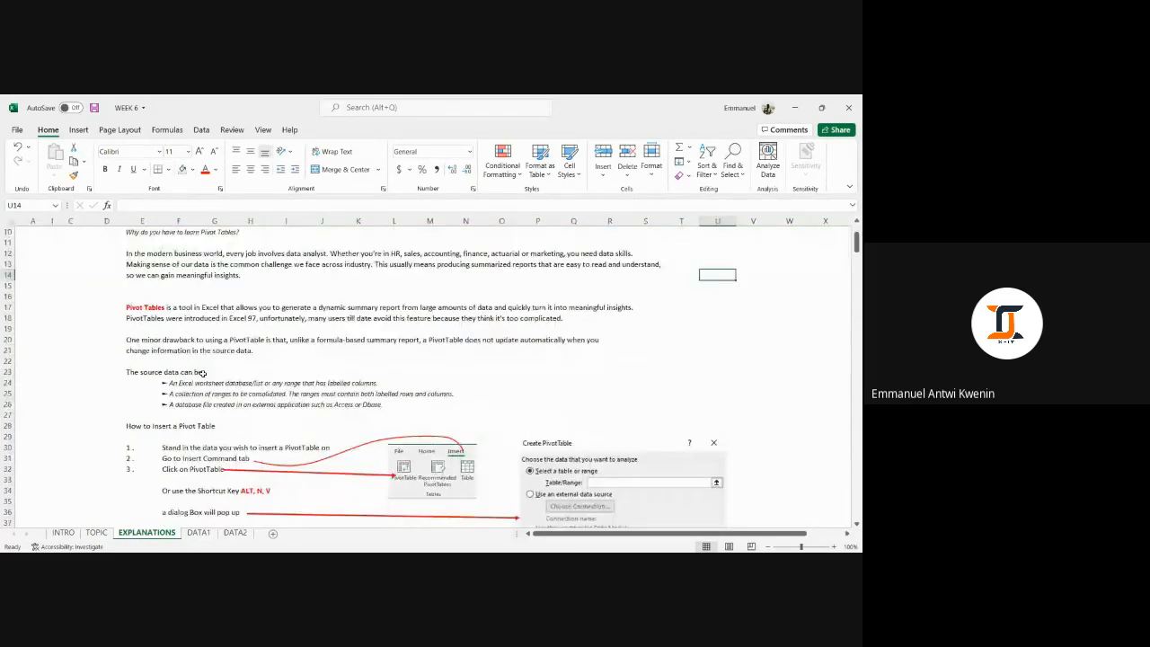
{"action": "scroll", "coordinate": [204, 374], "scroll_direction": "up", "scroll_amount": 1}
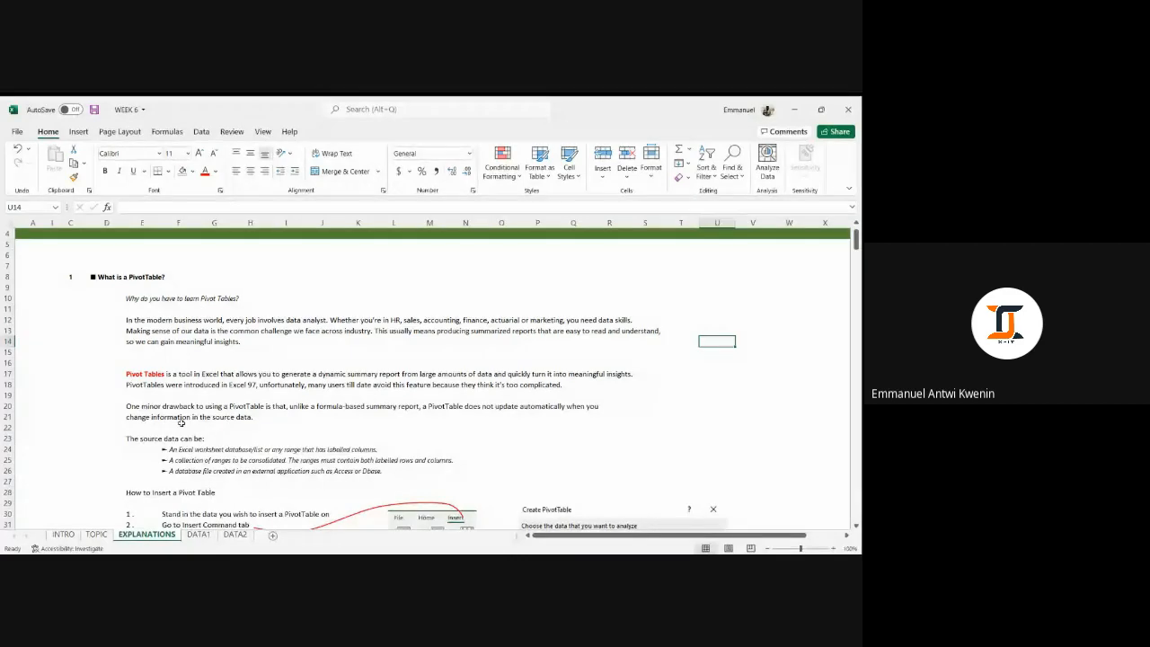
{"action": "scroll", "coordinate": [243, 390], "scroll_direction": "down", "scroll_amount": 2}
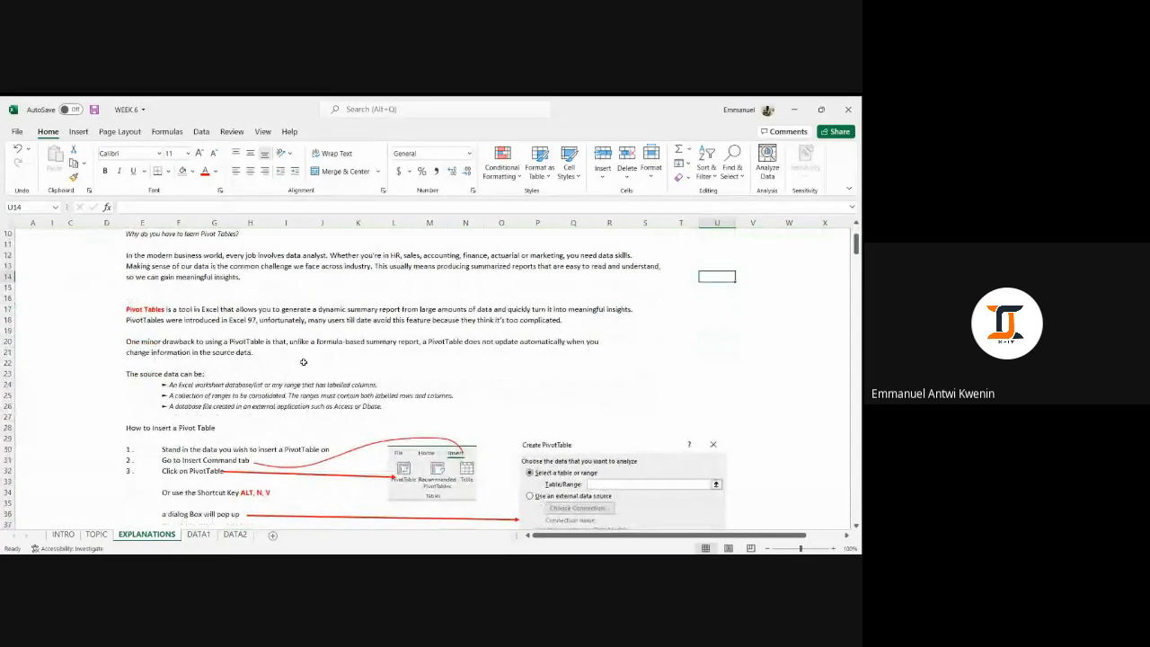
{"action": "scroll", "coordinate": [303, 362], "scroll_direction": "down", "scroll_amount": 1}
{"action": "scroll", "coordinate": [233, 421], "scroll_direction": "down", "scroll_amount": 3}
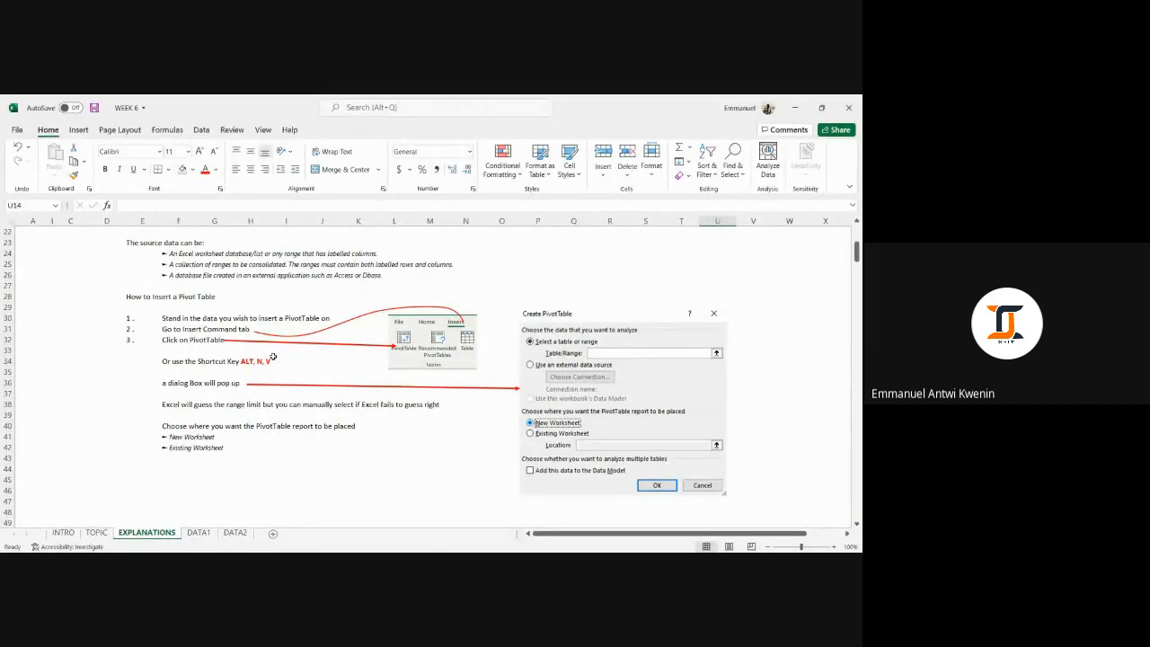
- Open the DATA1 sheet and examine the header row from Date to Amount and the records below it
{"action": "left_click", "coordinate": [199, 533]}
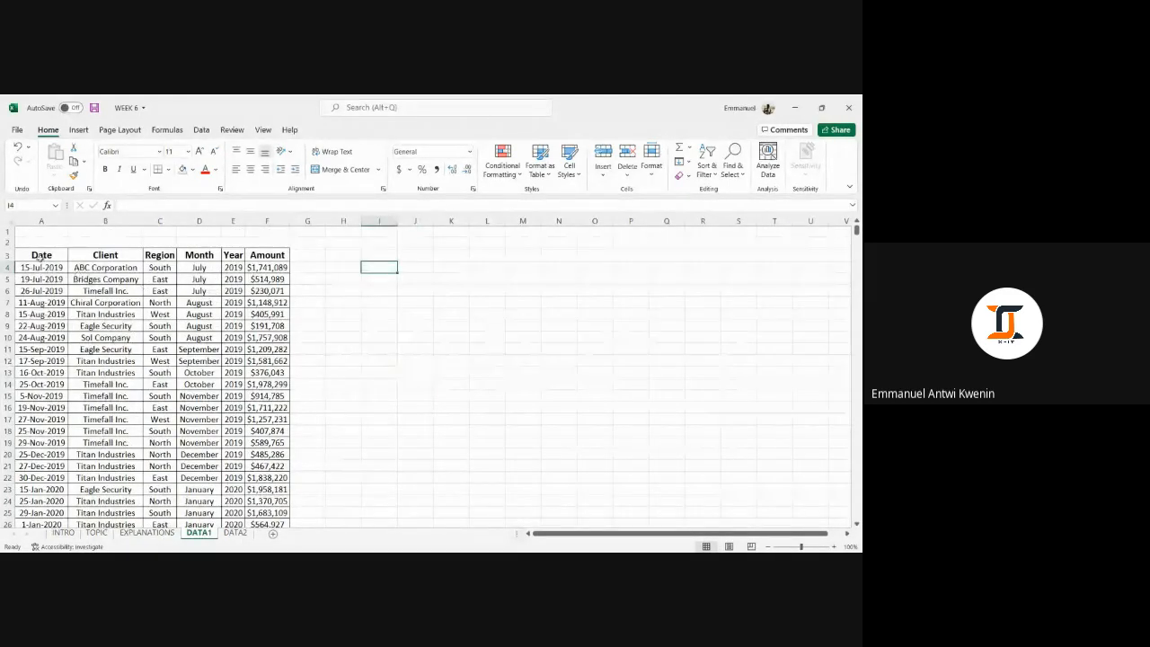
{"action": "left_click_drag", "start_coordinate": [41, 257], "coordinate": [259, 251]}
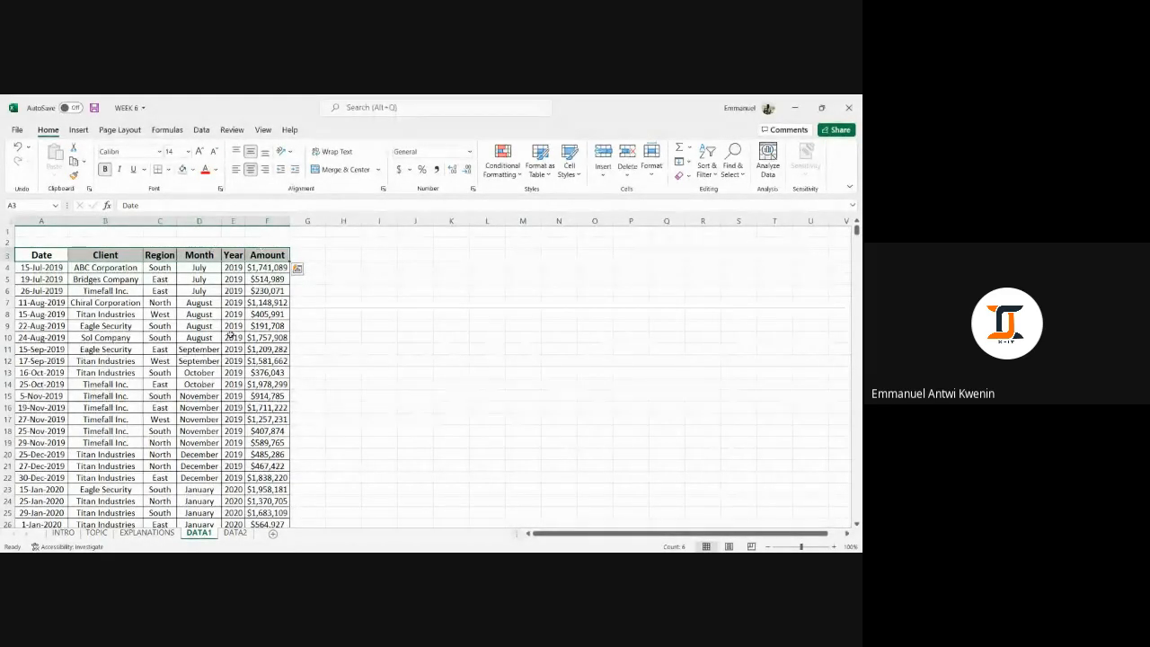
{"action": "left_click", "coordinate": [154, 420]}
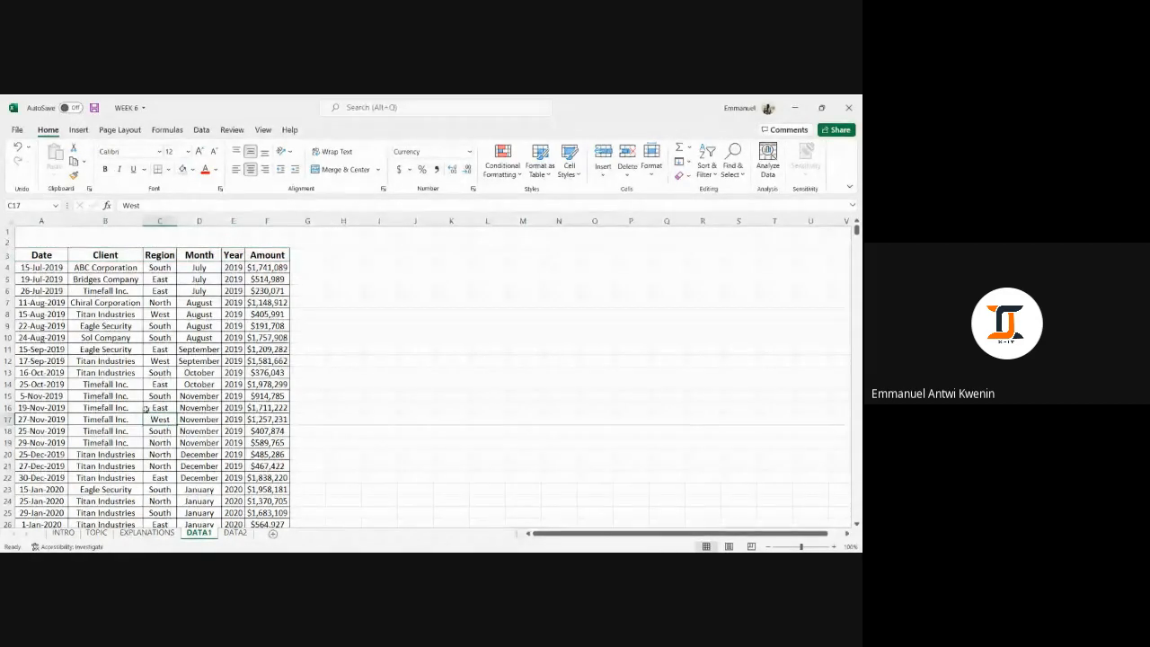
{"action": "key", "text": "Left"}
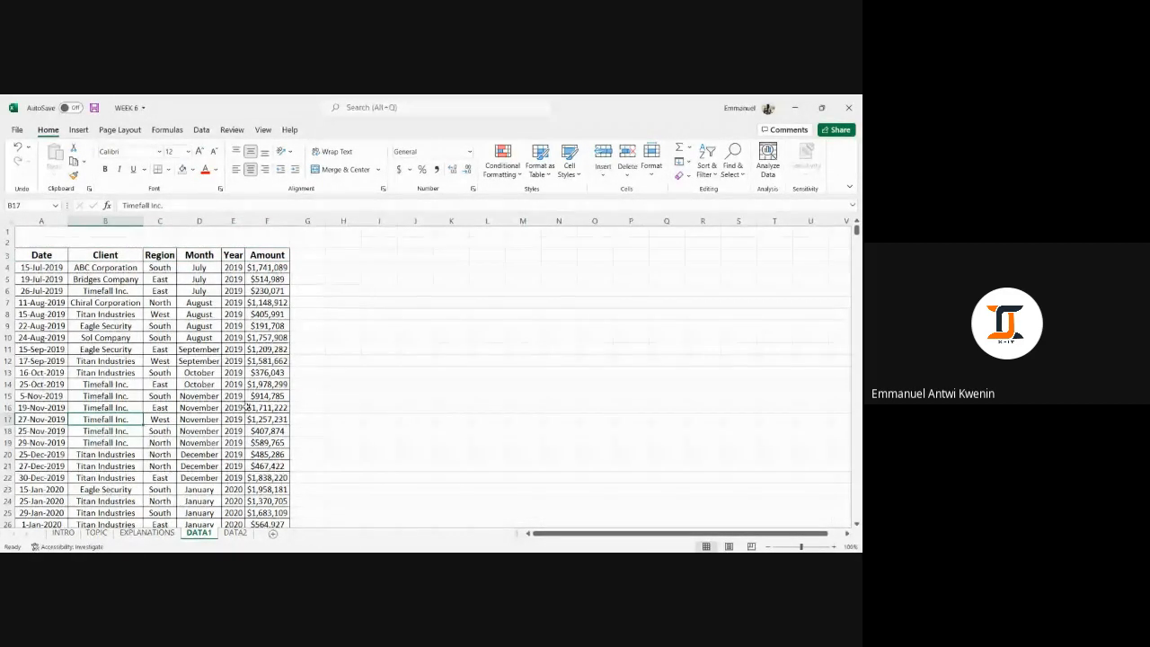
- Convert the DATA1 data range to a table without using its first row as headers, and dismiss the Analyze Data suggestion
{"action": "key", "text": "ctrl+t"}
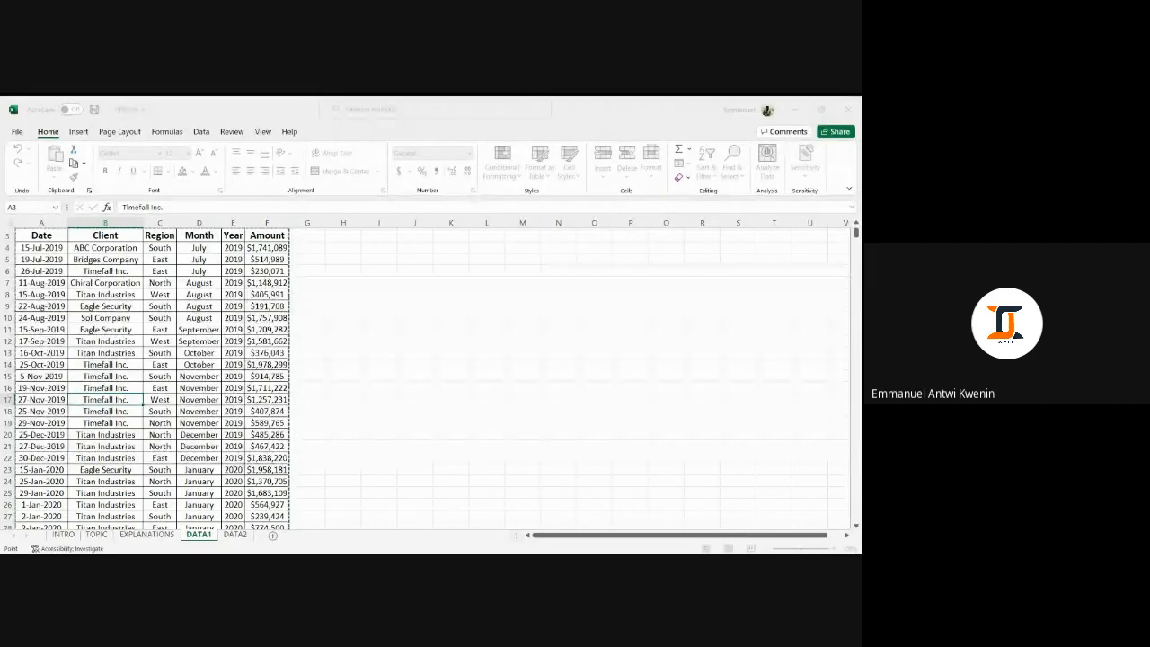
{"action": "left_click", "coordinate": [419, 397]}
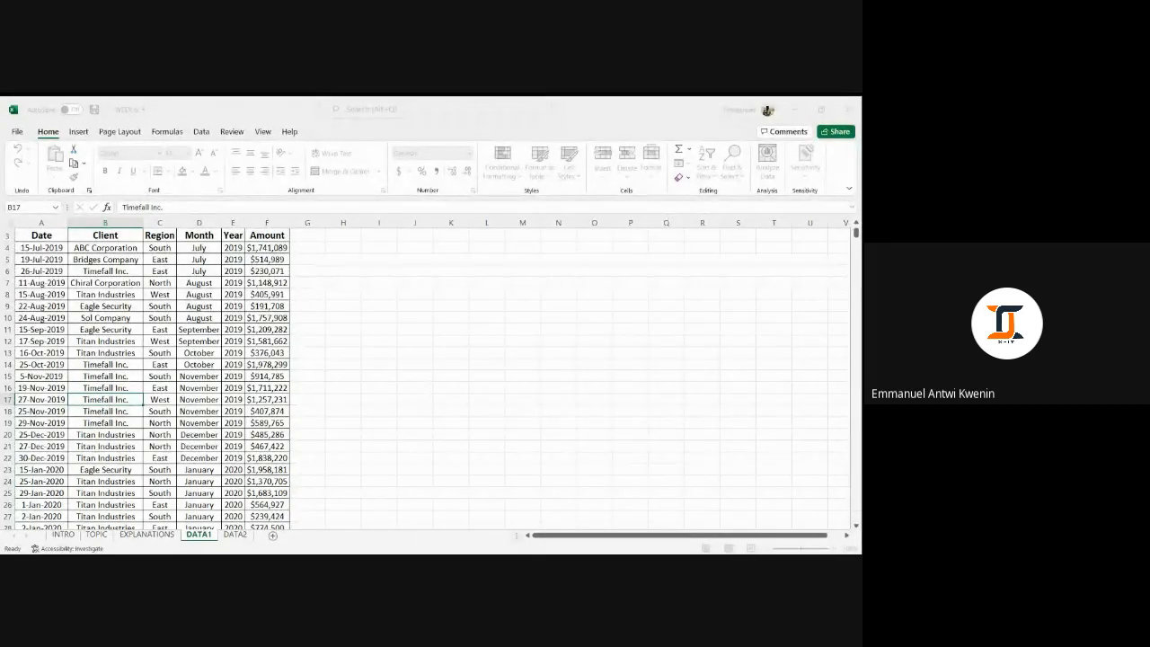
{"action": "left_click", "coordinate": [420, 348]}
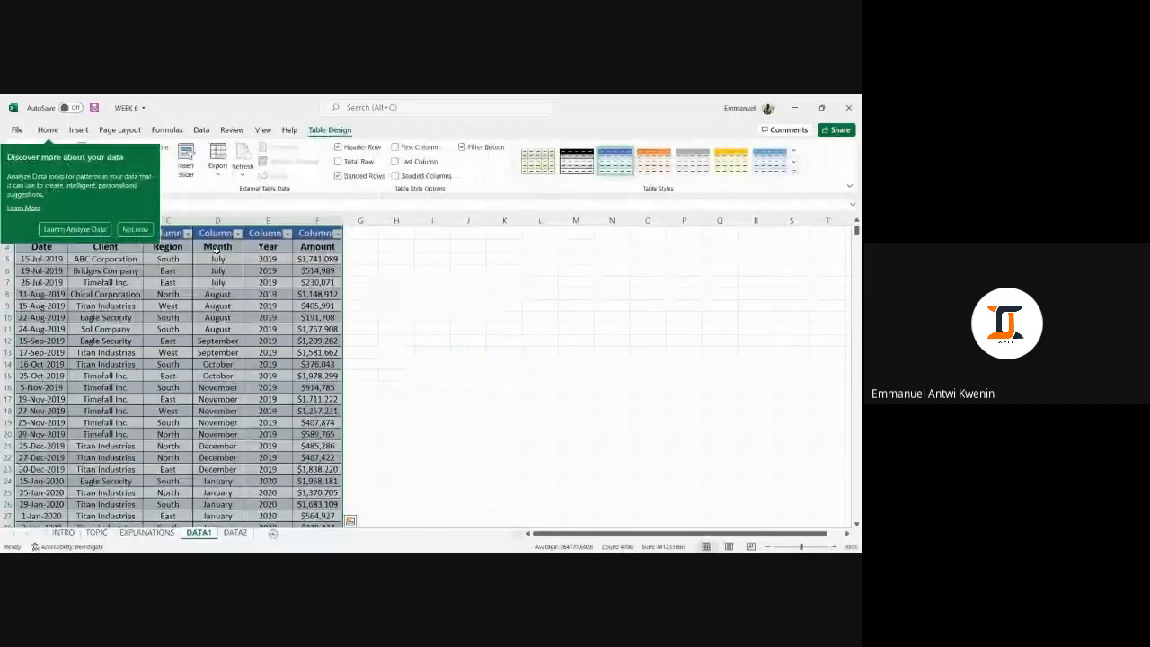
{"action": "left_click", "coordinate": [136, 230]}
{"action": "scroll", "coordinate": [170, 294], "scroll_direction": "up", "scroll_amount": 1}
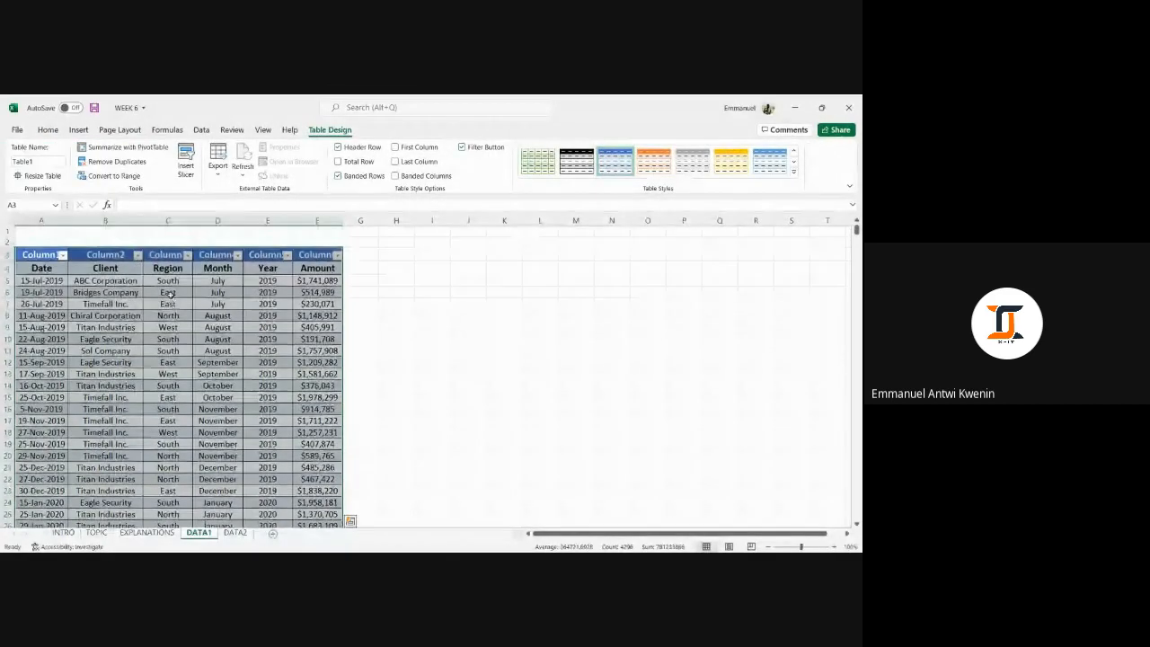
- Inspect the table's generic column headers from Column1 to Column5 and undo the table conversion
{"action": "left_click", "coordinate": [31, 251]}
{"action": "left_click", "coordinate": [101, 256]}
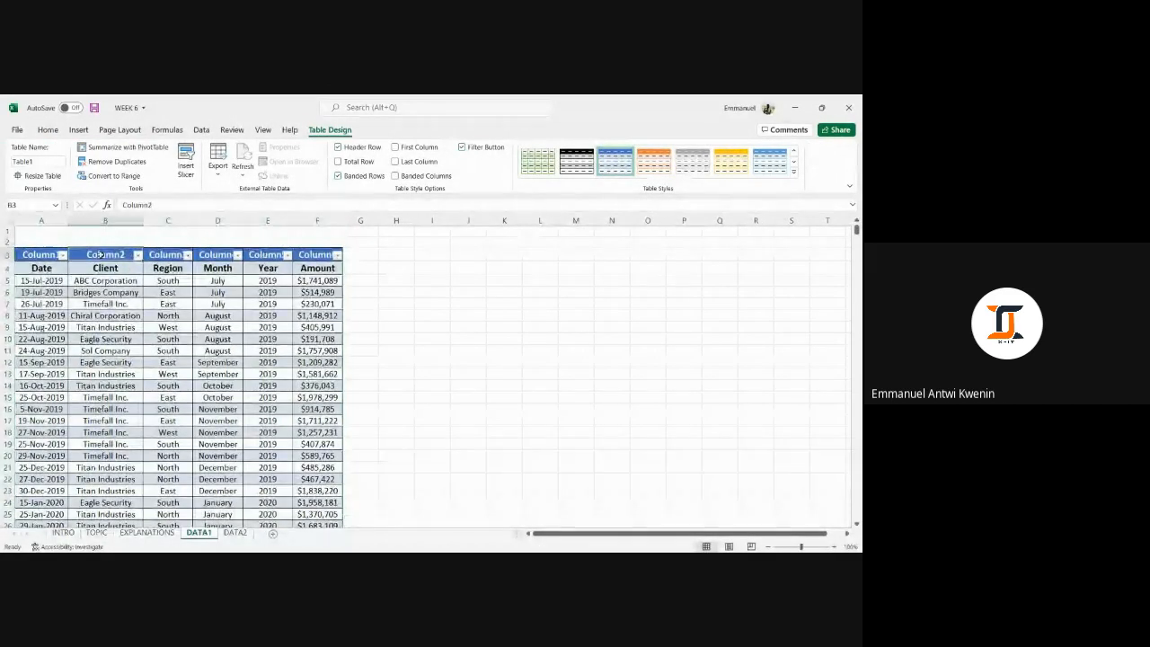
{"action": "left_click", "coordinate": [168, 251]}
{"action": "left_click", "coordinate": [219, 256]}
{"action": "left_click", "coordinate": [263, 256]}
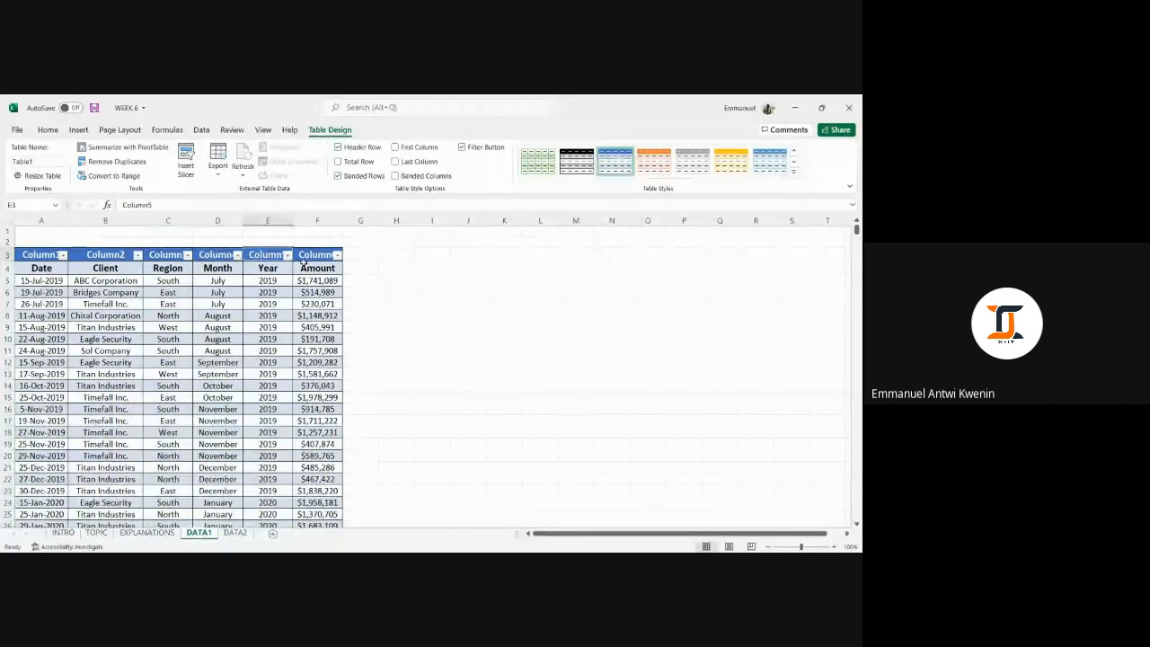
{"action": "key", "text": "ctrl+z"}
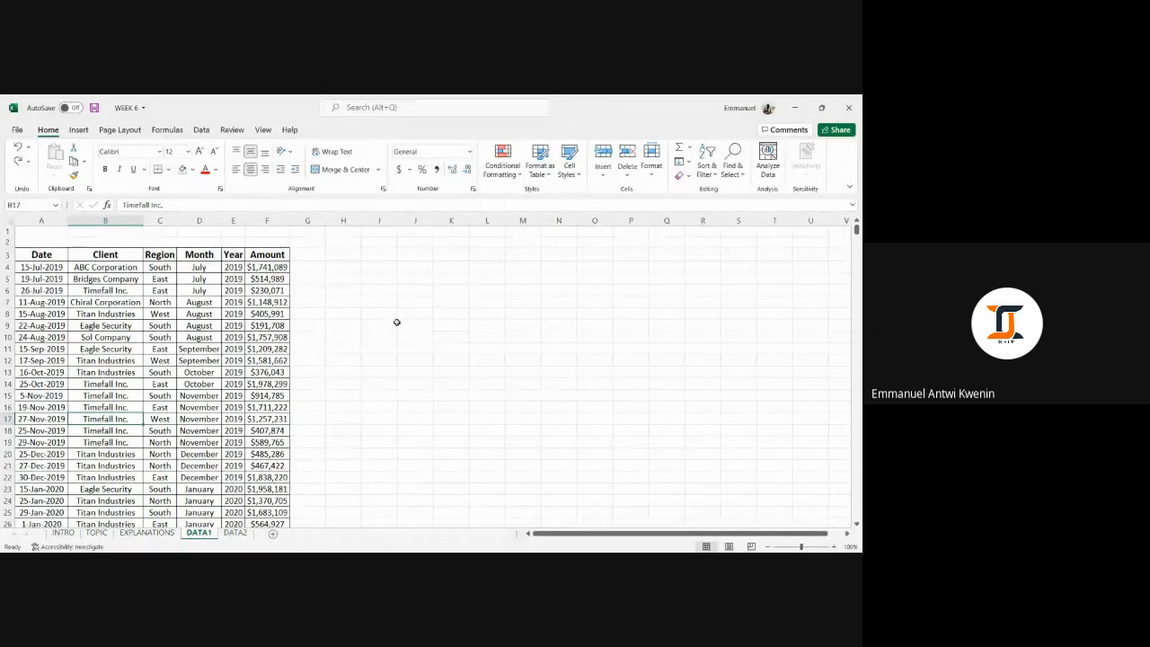
- Examine the Date header in A3 and highlight the dates listed beneath it
{"action": "left_click", "coordinate": [59, 254]}
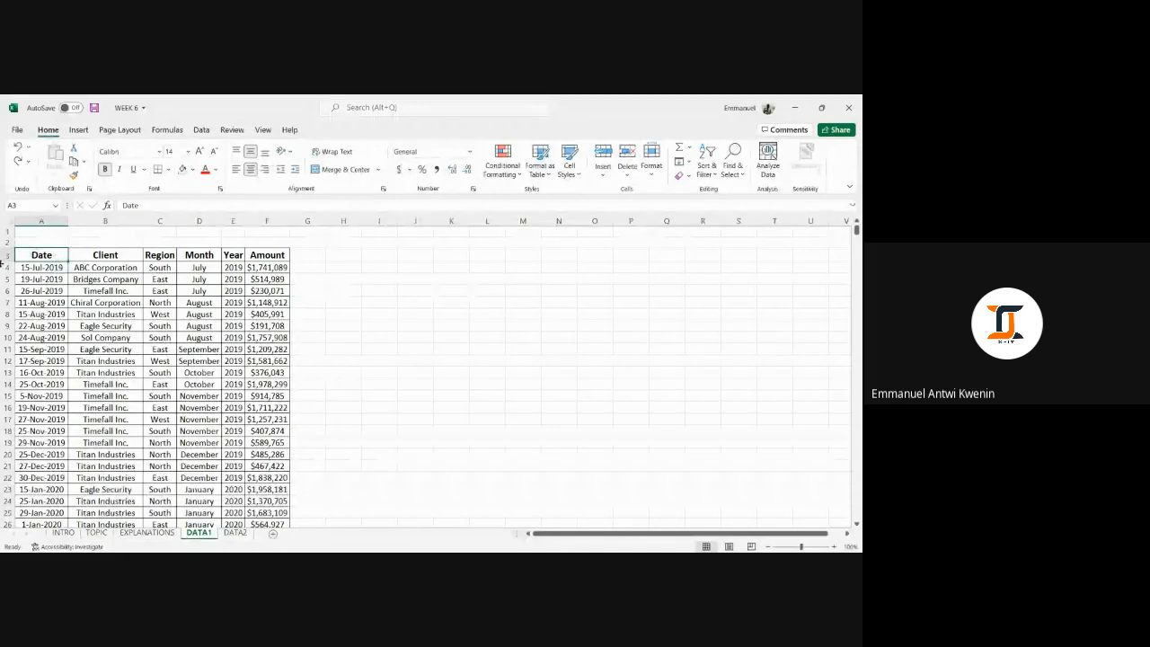
{"action": "left_click", "coordinate": [58, 268]}
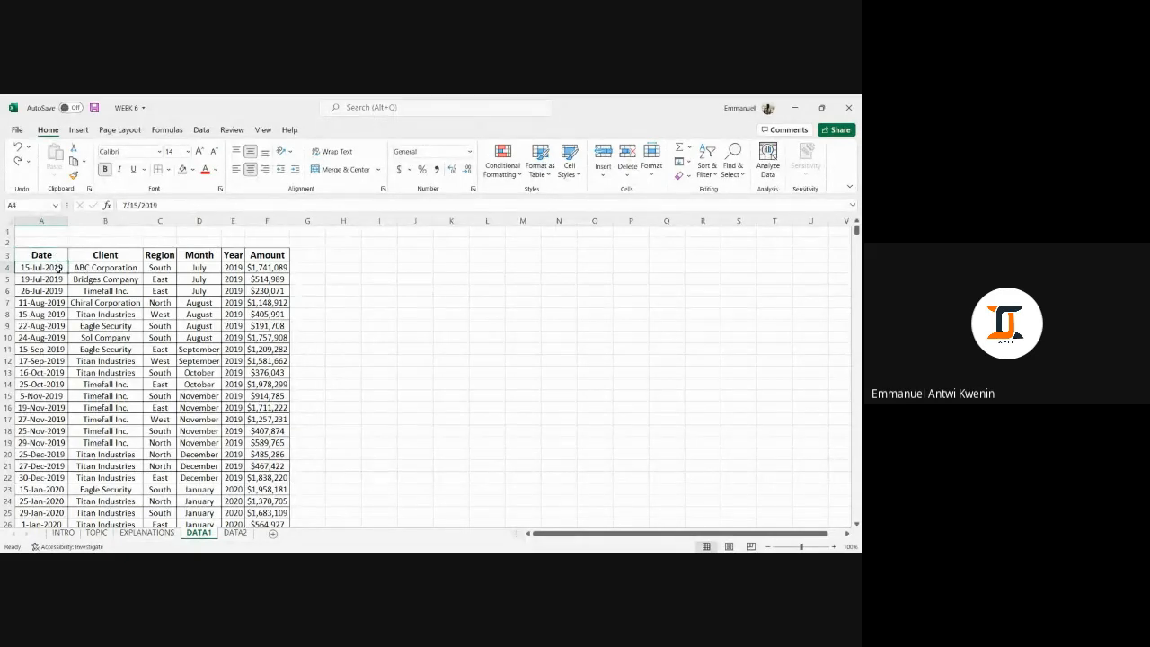
{"action": "left_click_drag", "start_coordinate": [58, 268], "coordinate": [36, 514]}
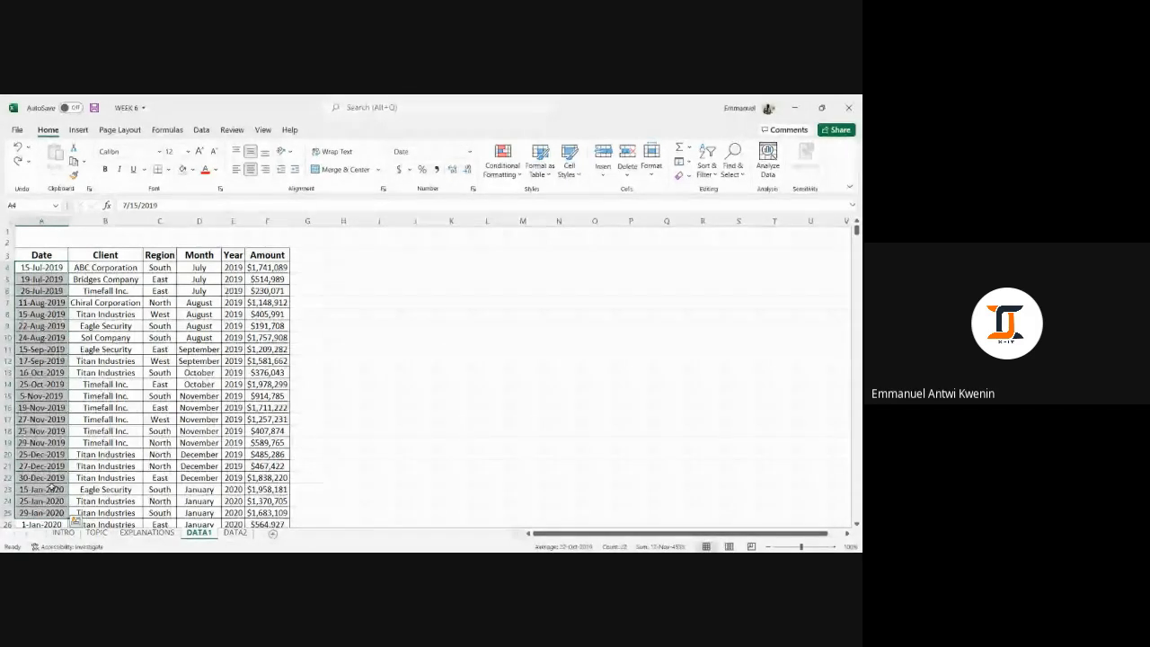
{"action": "left_click", "coordinate": [41, 260]}
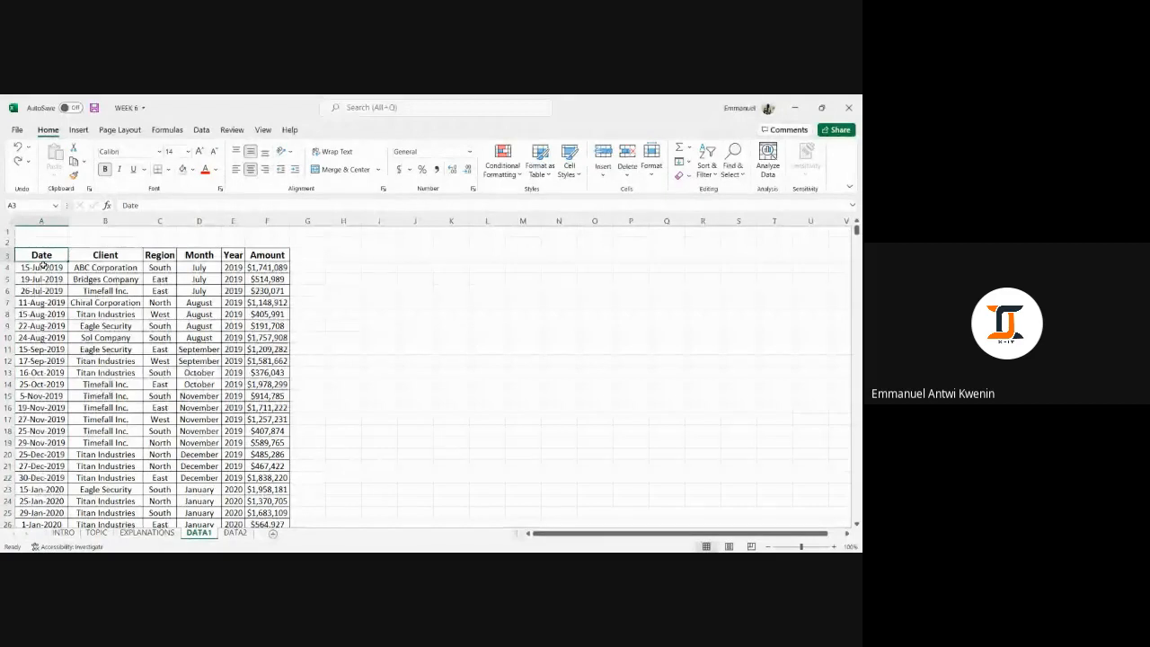
{"action": "left_click", "coordinate": [41, 265]}
{"action": "left_click_drag", "start_coordinate": [41, 265], "coordinate": [69, 483]}
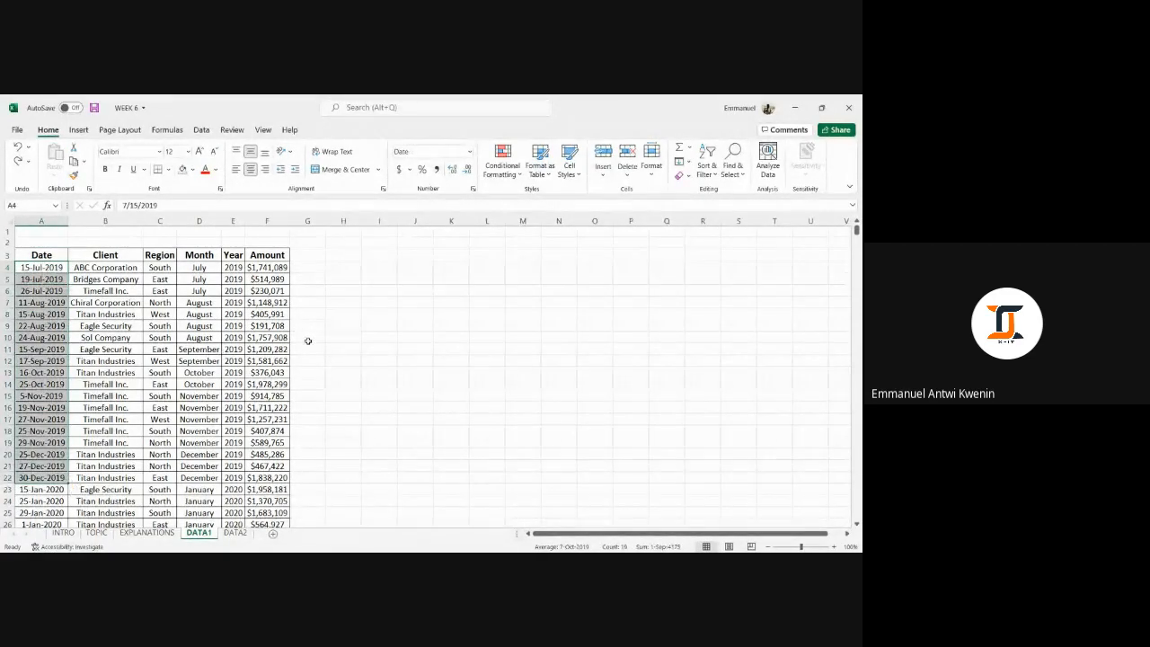
- Examine the Client header in B3 and highlight the company entries listed beneath it
{"action": "left_click", "coordinate": [123, 260]}
{"action": "left_click", "coordinate": [122, 267]}
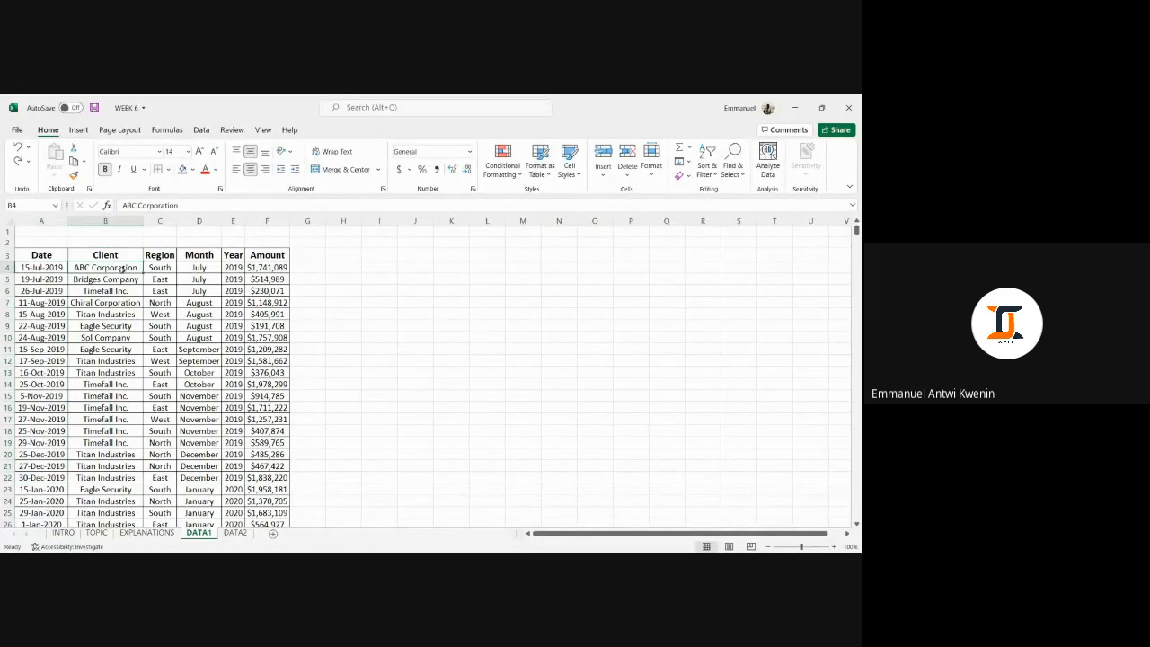
{"action": "left_click_drag", "start_coordinate": [121, 267], "coordinate": [133, 520]}
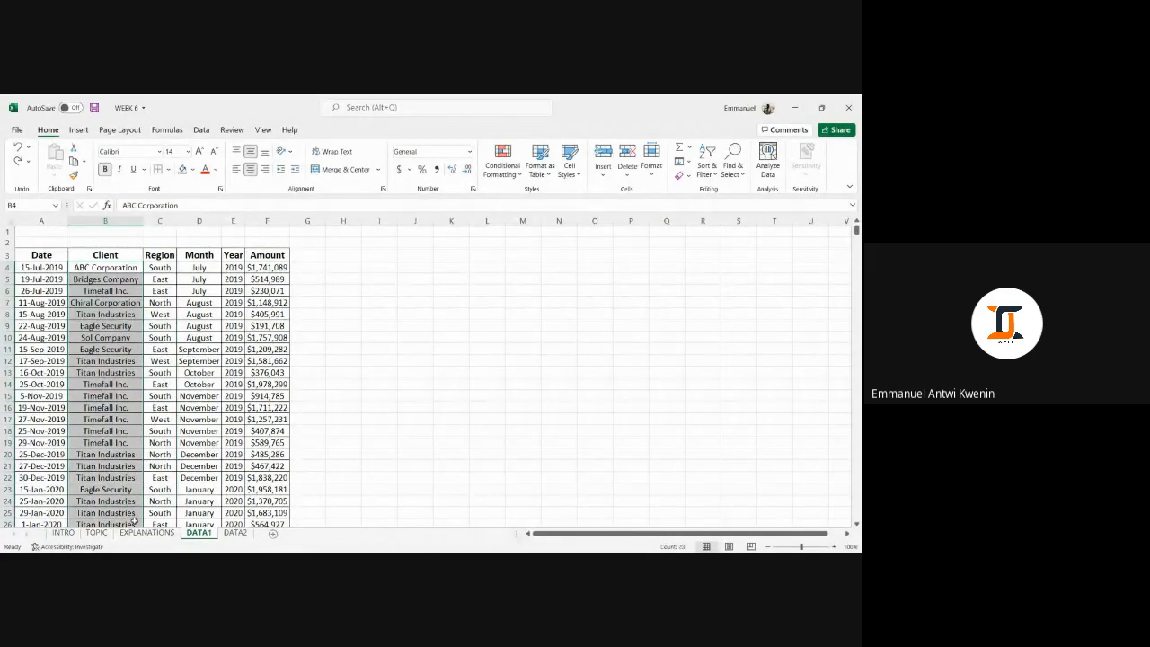
{"action": "scroll", "coordinate": [101, 337], "scroll_direction": "down", "scroll_amount": 1}
{"action": "scroll", "coordinate": [102, 337], "scroll_direction": "up", "scroll_amount": 1}
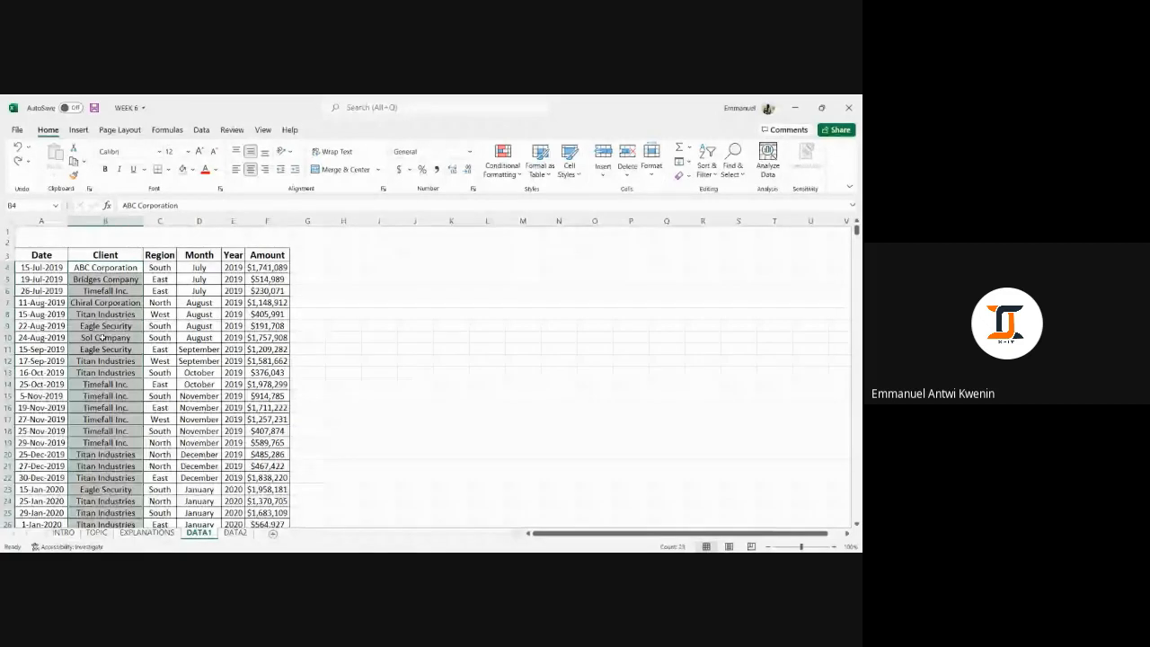
{"action": "left_click", "coordinate": [114, 383]}
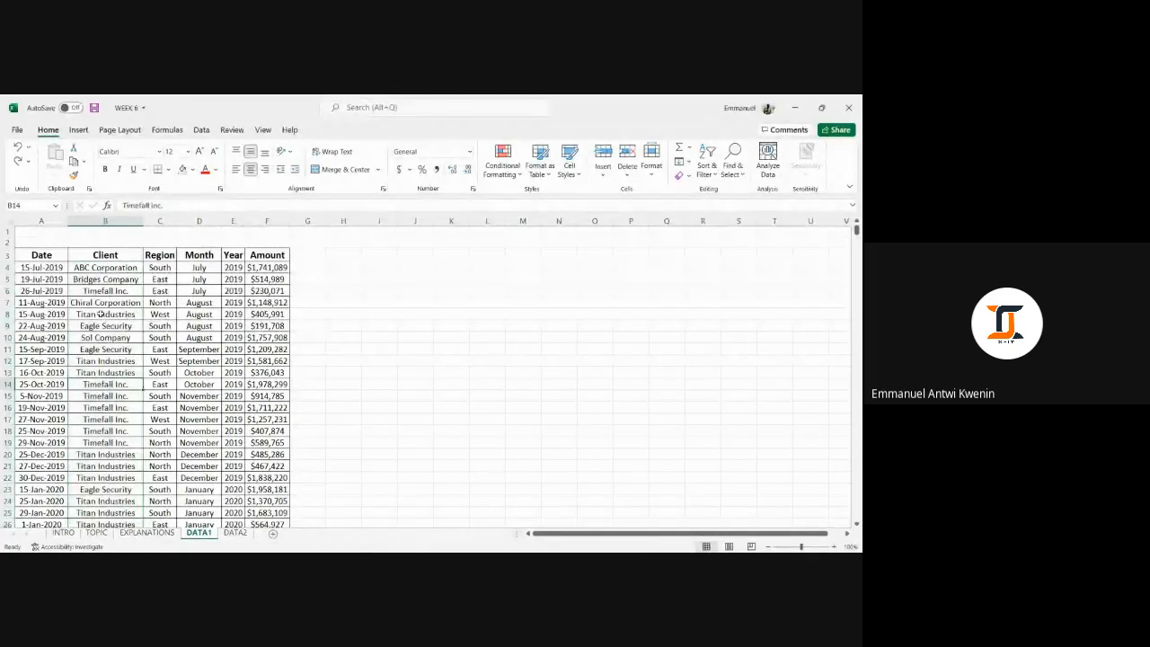
{"action": "left_click_drag", "start_coordinate": [106, 270], "coordinate": [126, 490]}
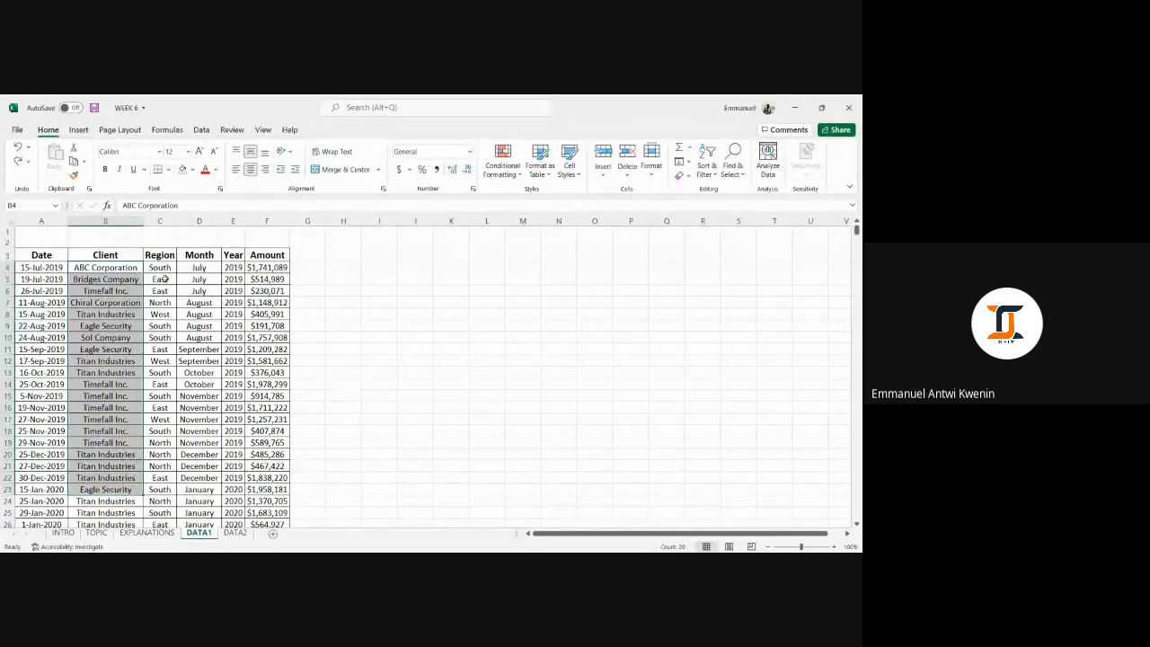
- Highlight the Region entries beneath the C3 header to examine the kind of data in that column
{"action": "left_click_drag", "start_coordinate": [158, 267], "coordinate": [160, 502]}
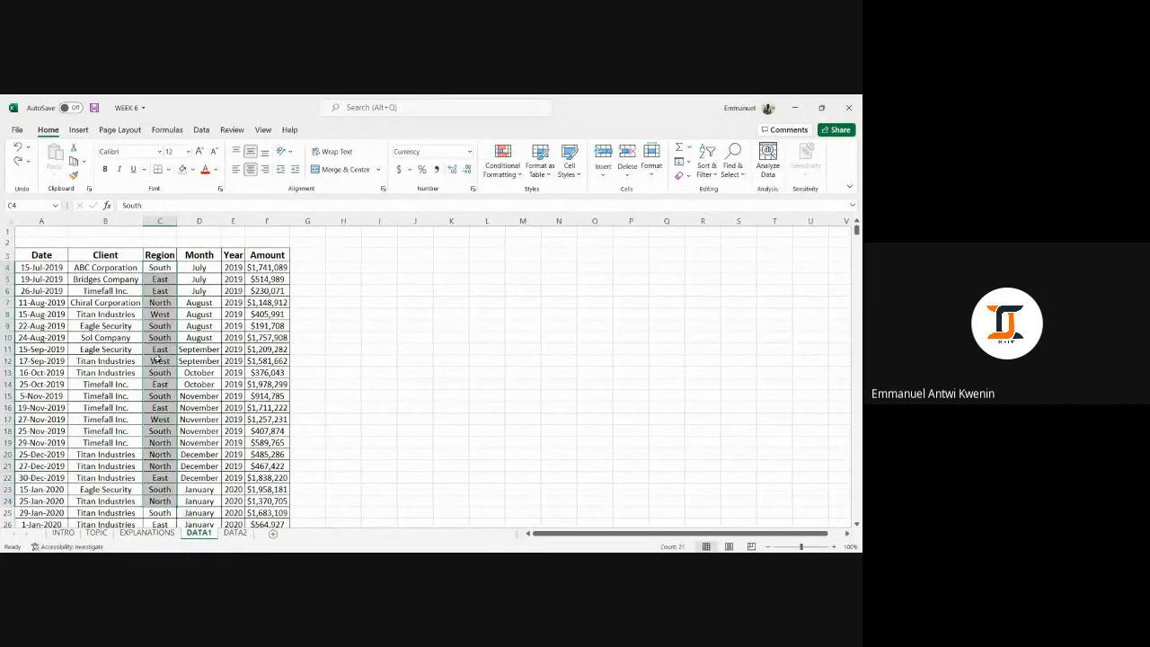
{"action": "left_click_drag", "start_coordinate": [158, 267], "coordinate": [162, 523]}
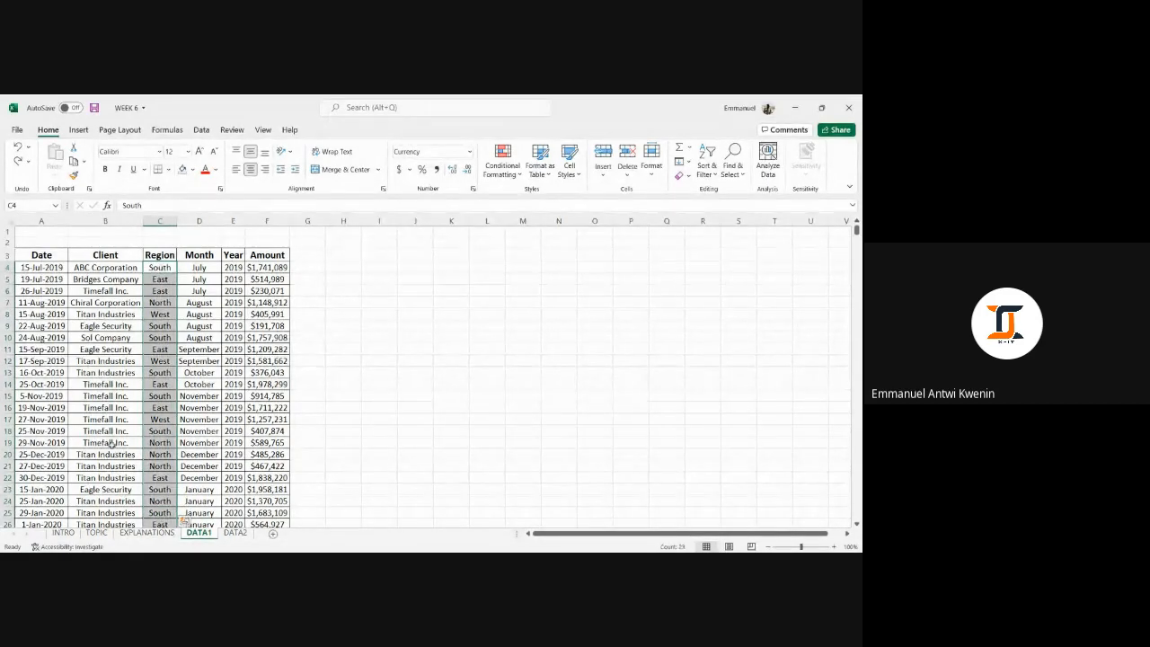
{"action": "left_click_drag", "start_coordinate": [148, 329], "coordinate": [169, 522]}
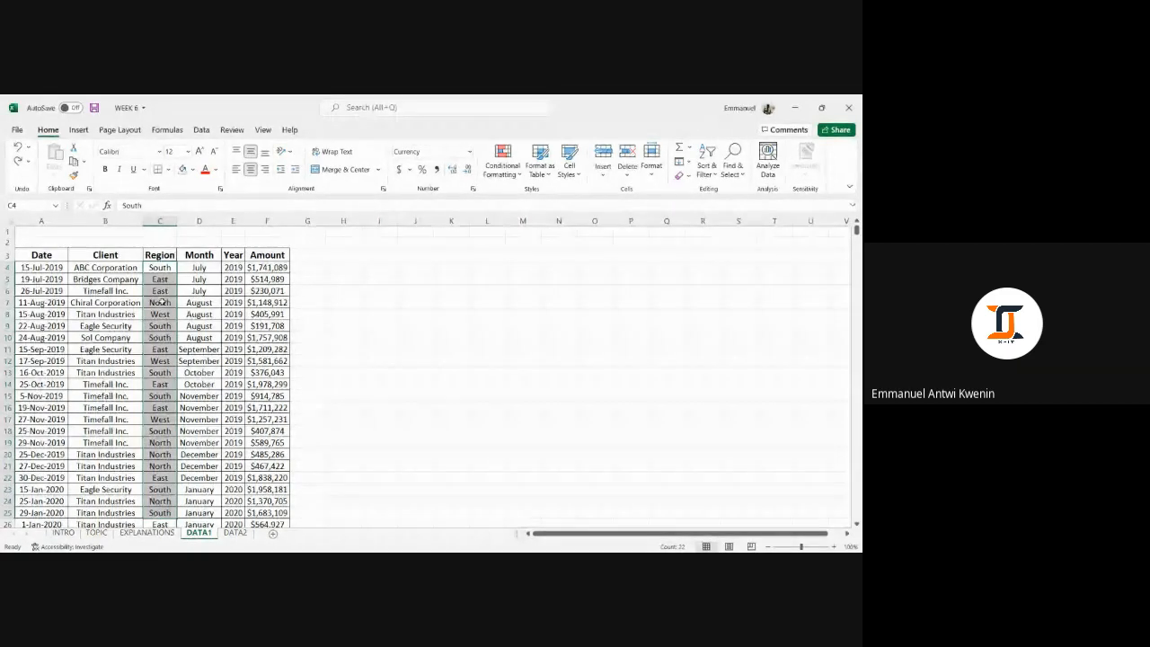
- Highlight the currency values beneath the Amount header in column F and select cell F15
{"action": "left_click_drag", "start_coordinate": [270, 267], "coordinate": [275, 501]}
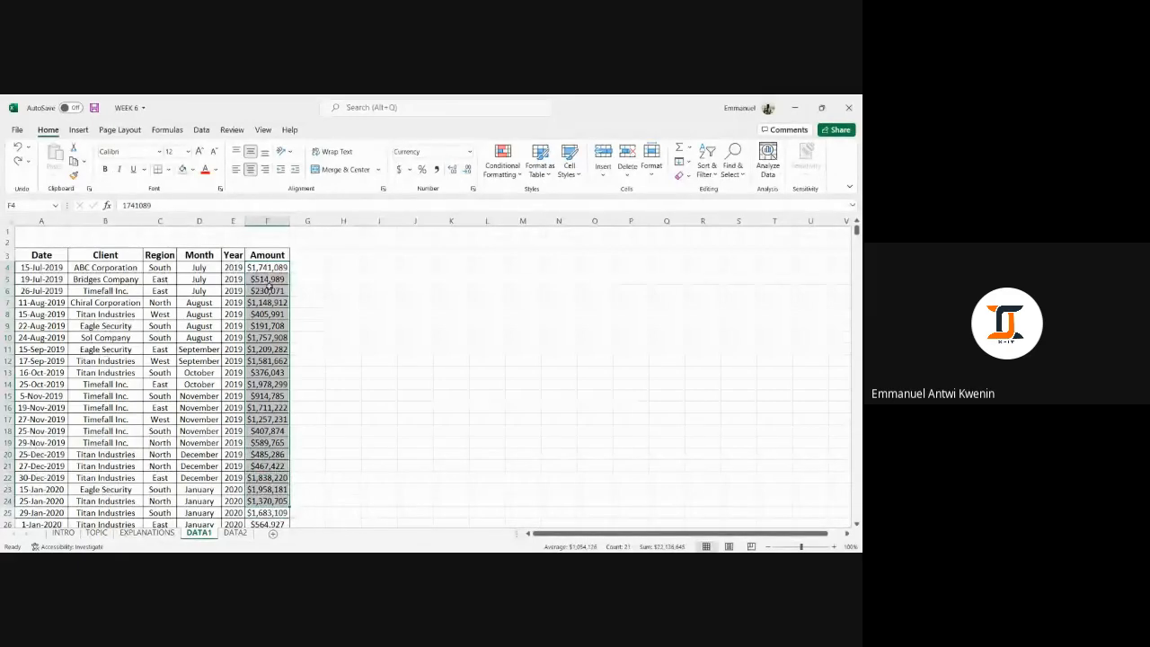
{"action": "left_click_drag", "start_coordinate": [260, 267], "coordinate": [270, 501]}
{"action": "left_click", "coordinate": [272, 395]}
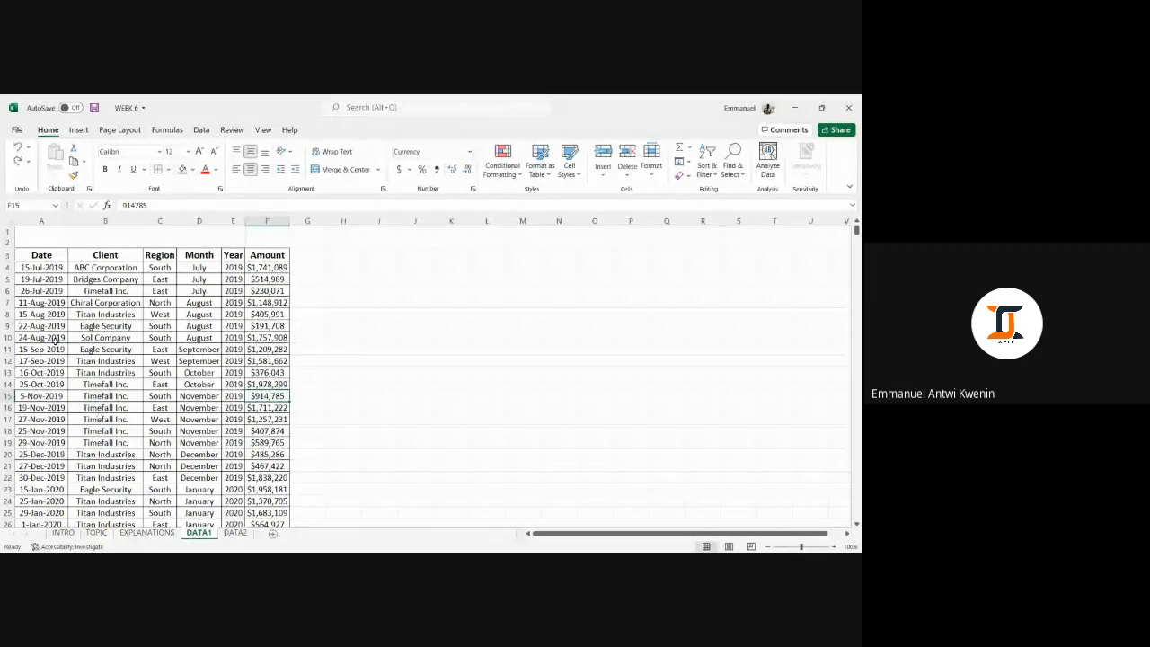
- Highlight some of the listed dates and the row 14 record from its Date to its Year
{"action": "left_click_drag", "start_coordinate": [56, 289], "coordinate": [53, 439]}
{"action": "left_click_drag", "start_coordinate": [36, 383], "coordinate": [227, 379]}
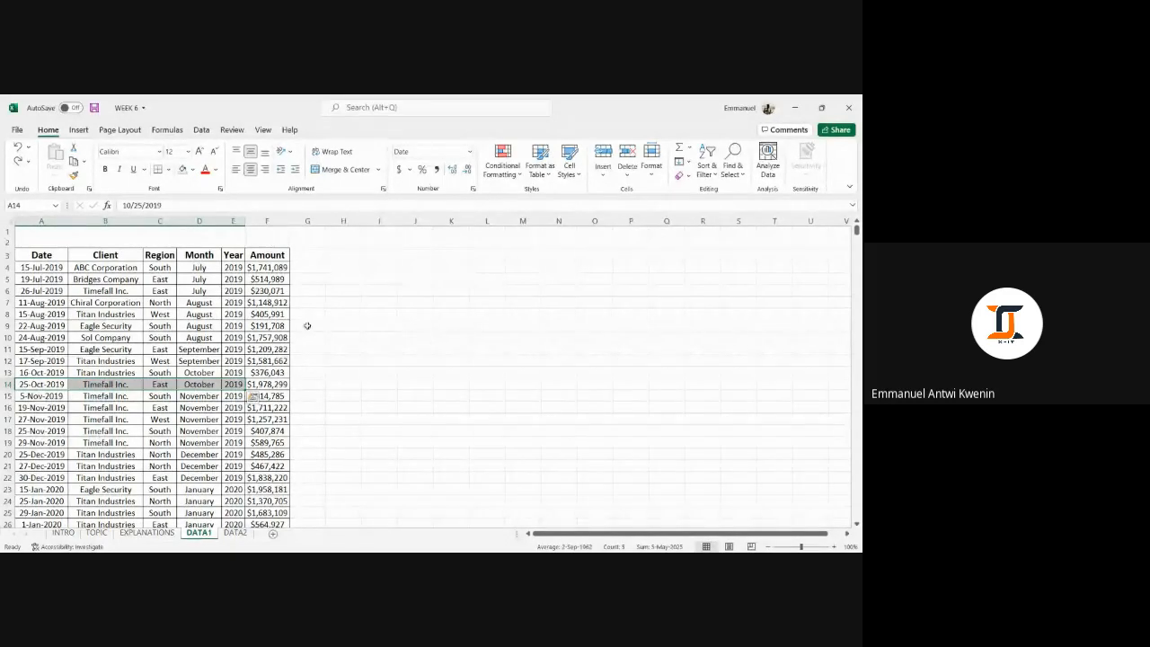
{"action": "left_click", "coordinate": [453, 314]}
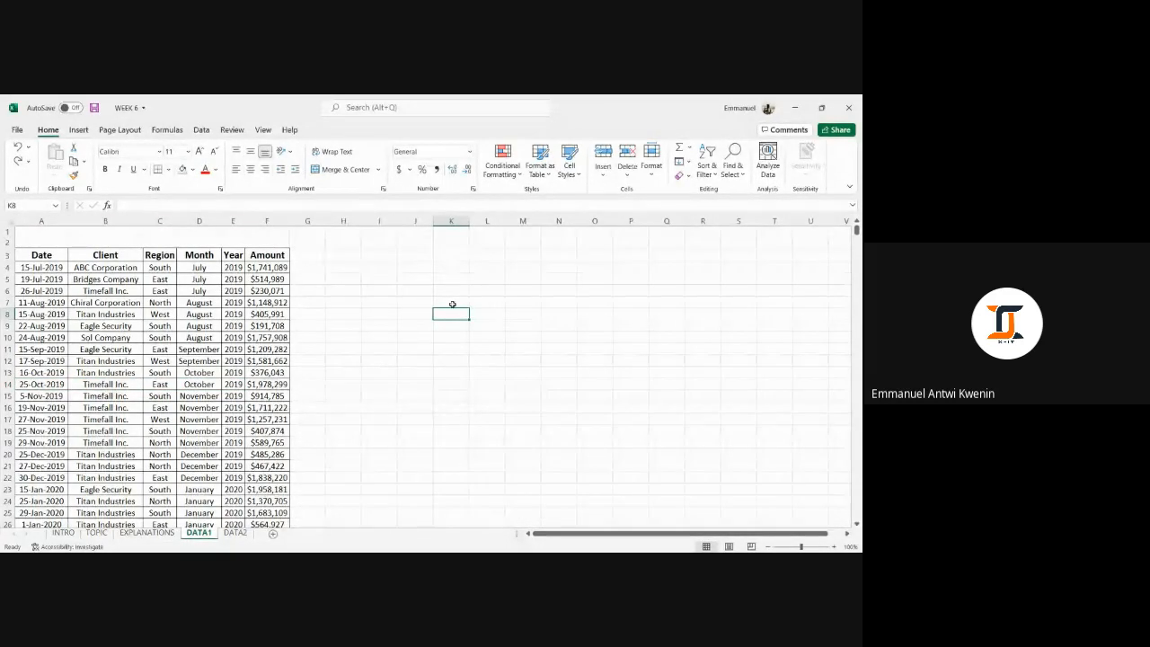
{"action": "left_click_drag", "start_coordinate": [453, 316], "coordinate": [560, 332]}
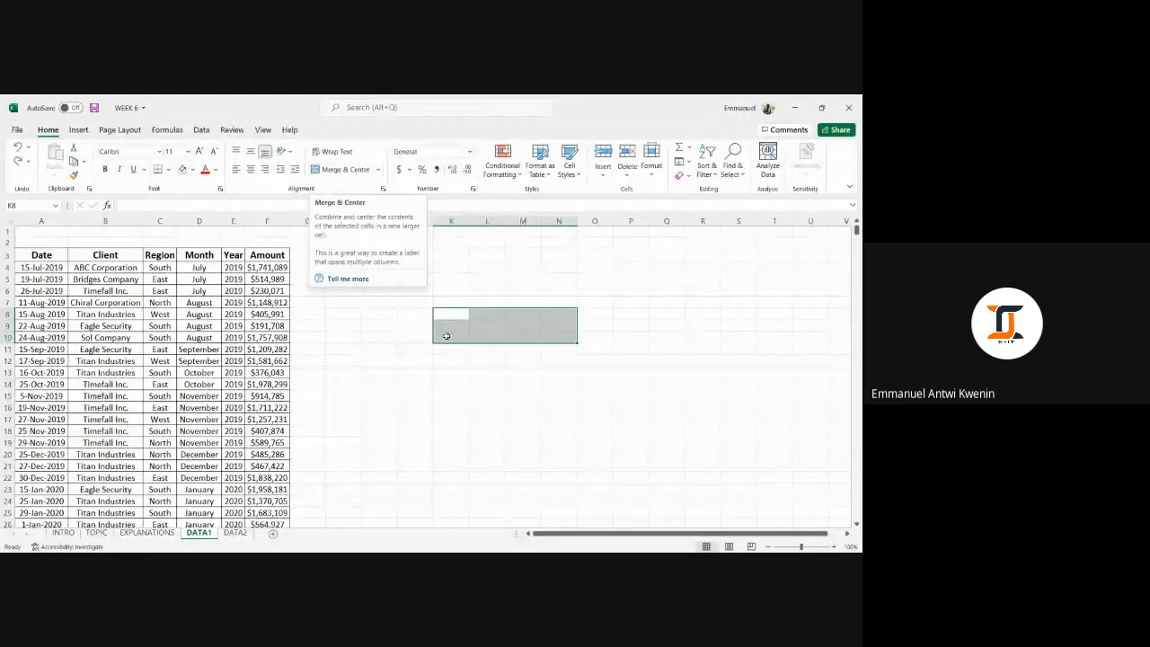
{"action": "left_click", "coordinate": [512, 293]}
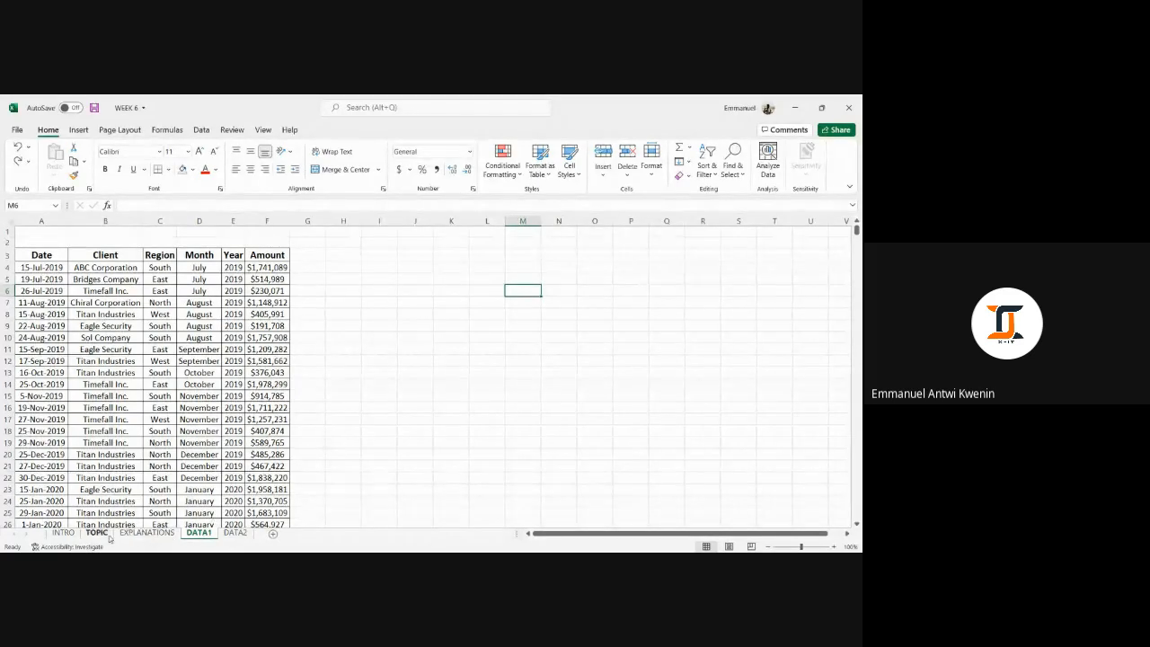
- Review the pivot table insertion instructions on the EXPLANATIONS sheet and locate the PivotTable commands they refer to
{"action": "left_click", "coordinate": [147, 533]}
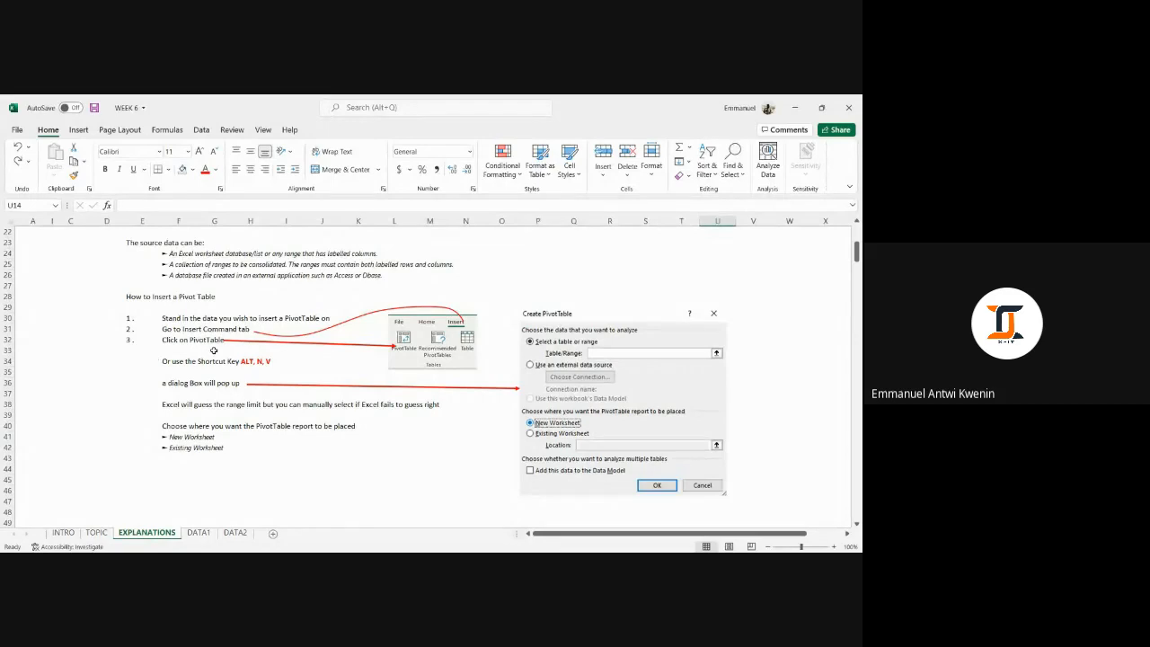
{"action": "left_click", "coordinate": [239, 329]}
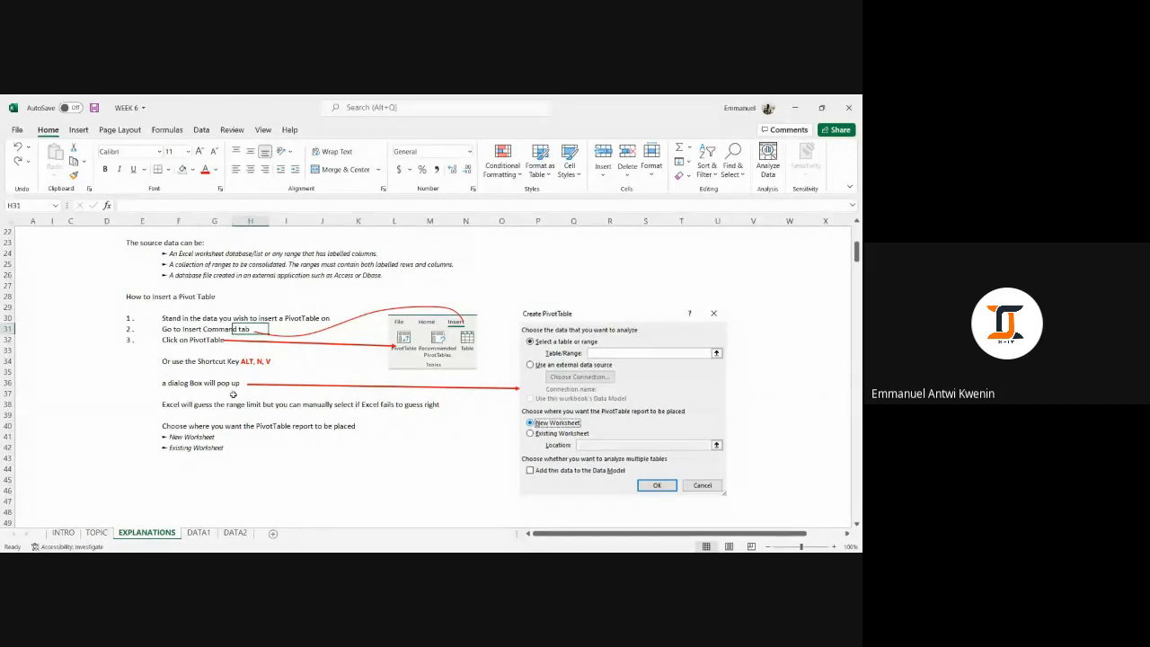
{"action": "left_click", "coordinate": [78, 131]}
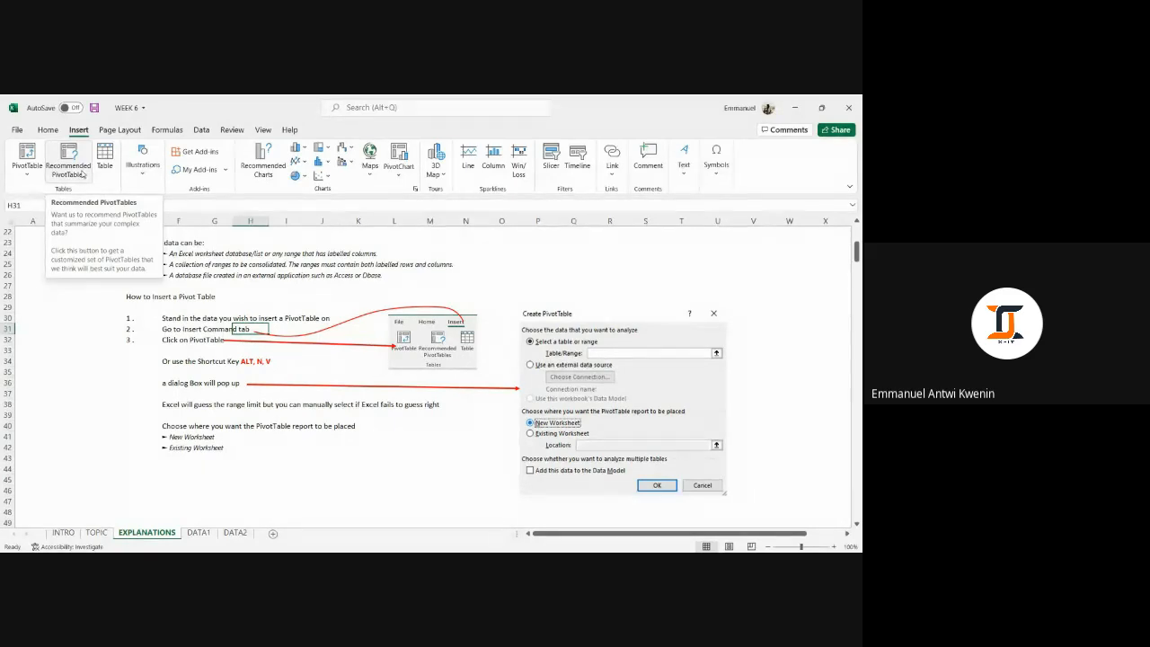
- Return to the DATA1 sheet and select client cell B14 inside the data
{"action": "left_click", "coordinate": [198, 533]}
{"action": "scroll", "coordinate": [195, 357], "scroll_direction": "down", "scroll_amount": 2}
{"action": "scroll", "coordinate": [194, 357], "scroll_direction": "up", "scroll_amount": 3}
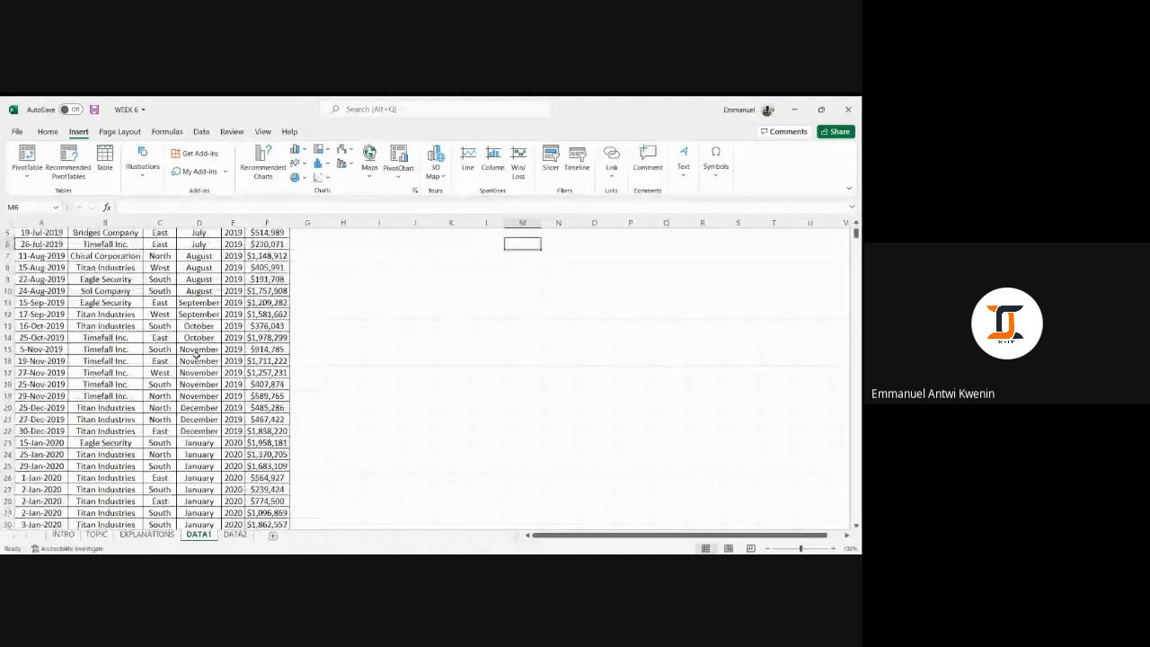
{"action": "left_click", "coordinate": [128, 387]}
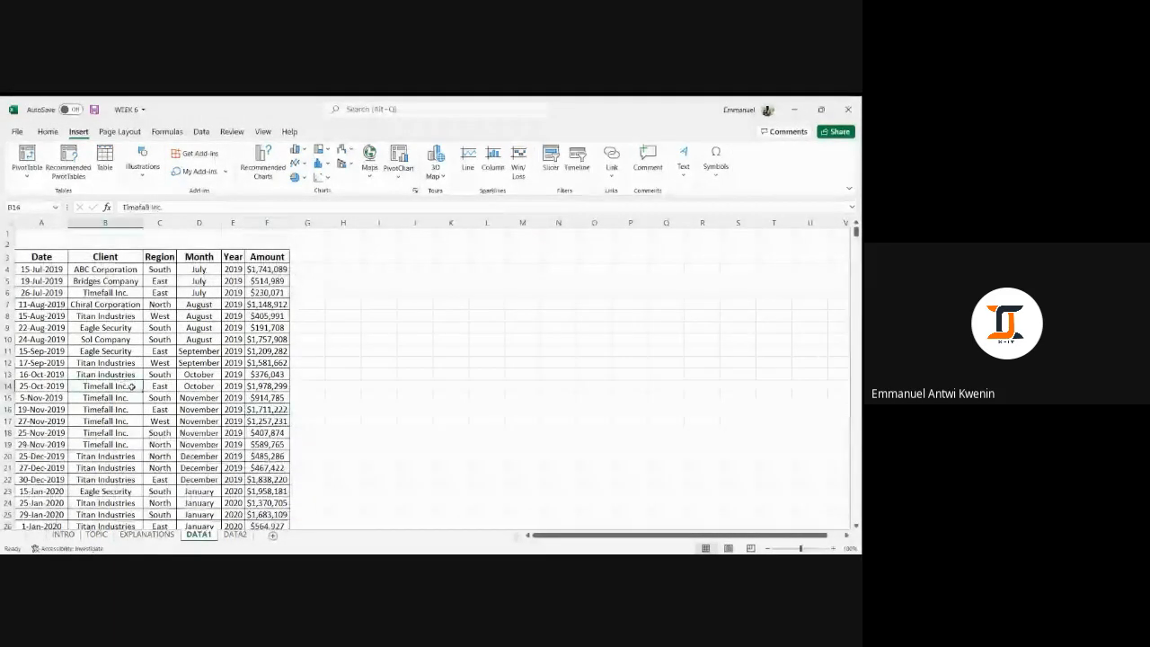
- Highlight entries in the Date, Client, Region, Month, Year and Amount columns one after another to review the source fields
{"action": "left_click_drag", "start_coordinate": [49, 269], "coordinate": [50, 315]}
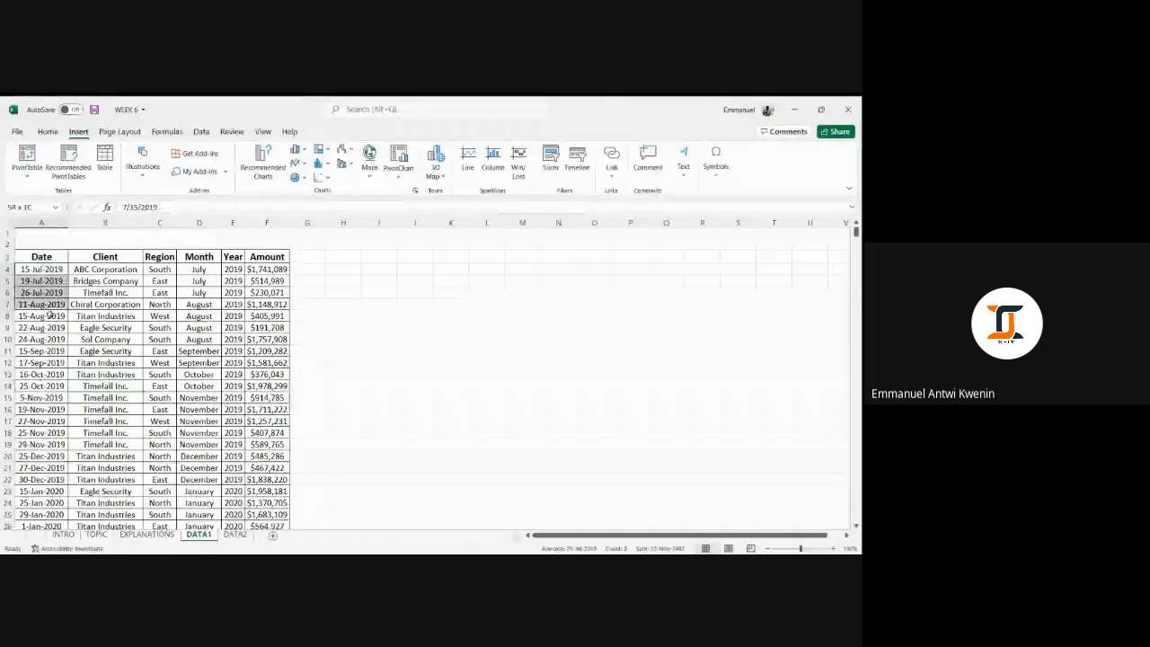
{"action": "left_click_drag", "start_coordinate": [113, 257], "coordinate": [105, 453]}
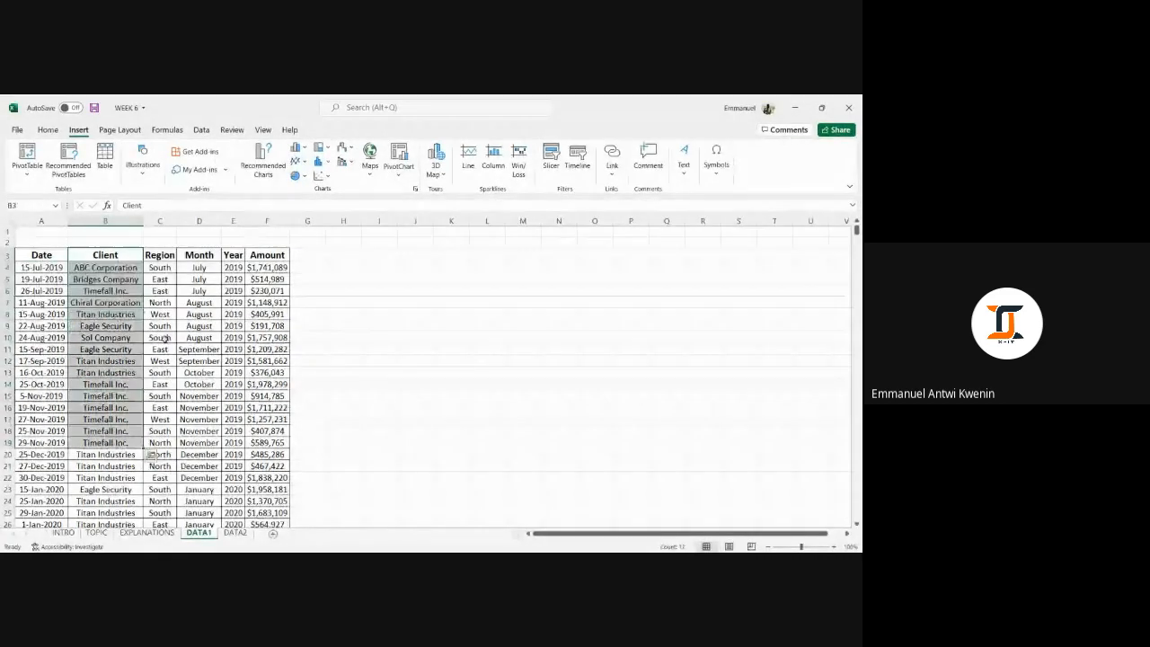
{"action": "left_click_drag", "start_coordinate": [160, 256], "coordinate": [159, 419]}
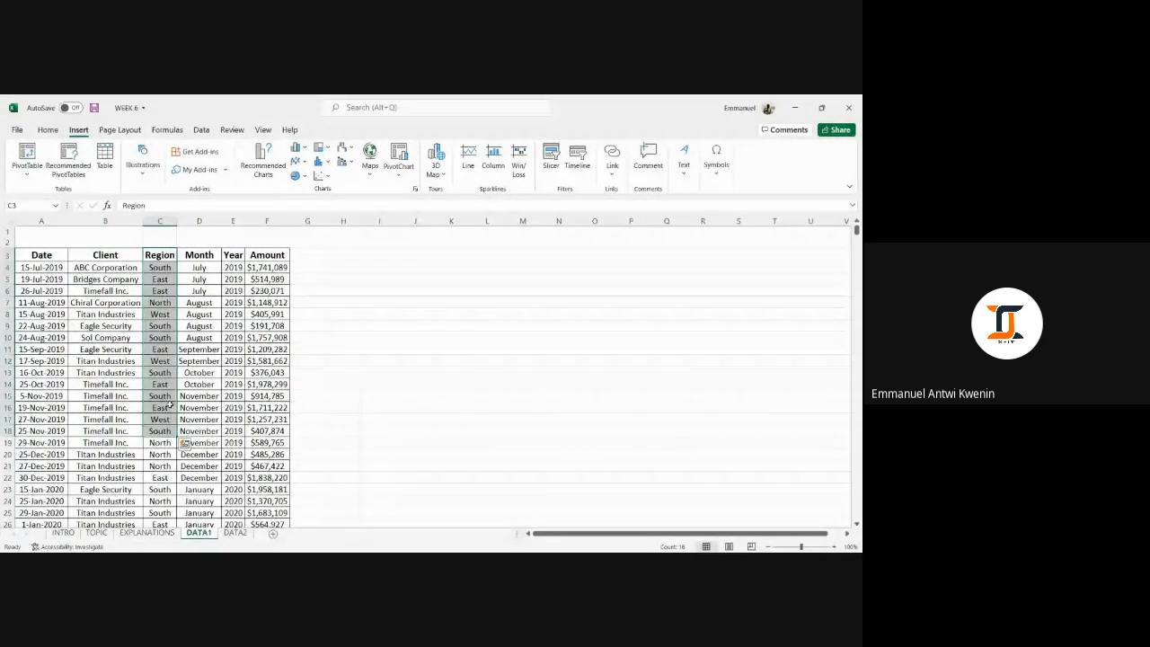
{"action": "left_click_drag", "start_coordinate": [199, 255], "coordinate": [209, 466]}
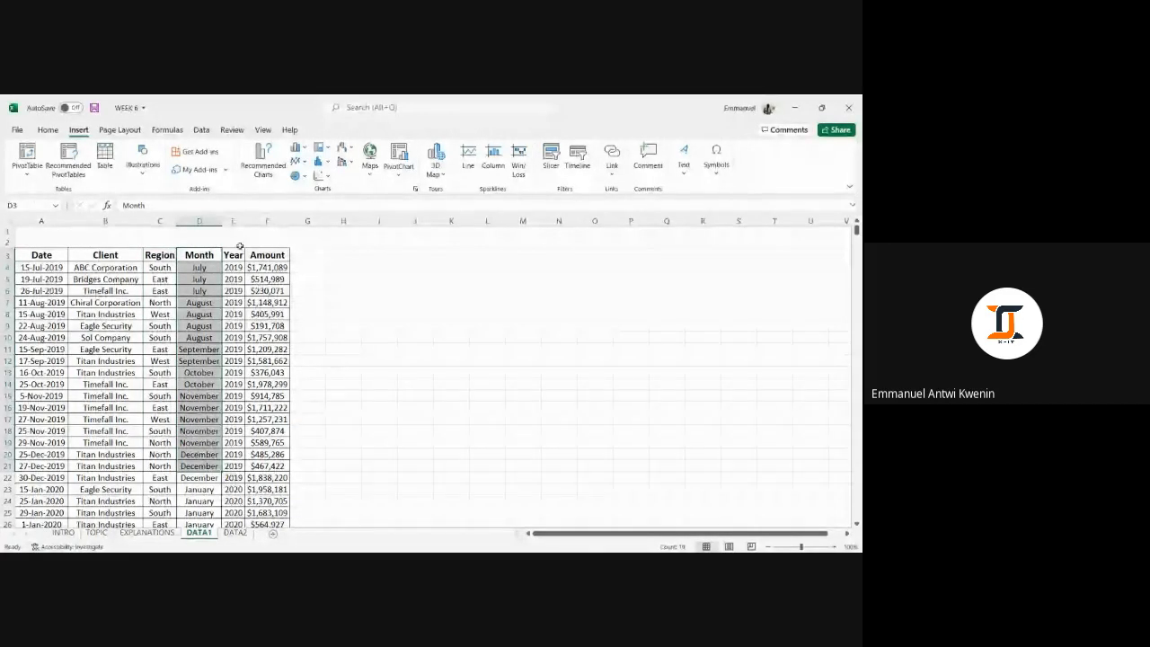
{"action": "left_click_drag", "start_coordinate": [239, 254], "coordinate": [236, 467]}
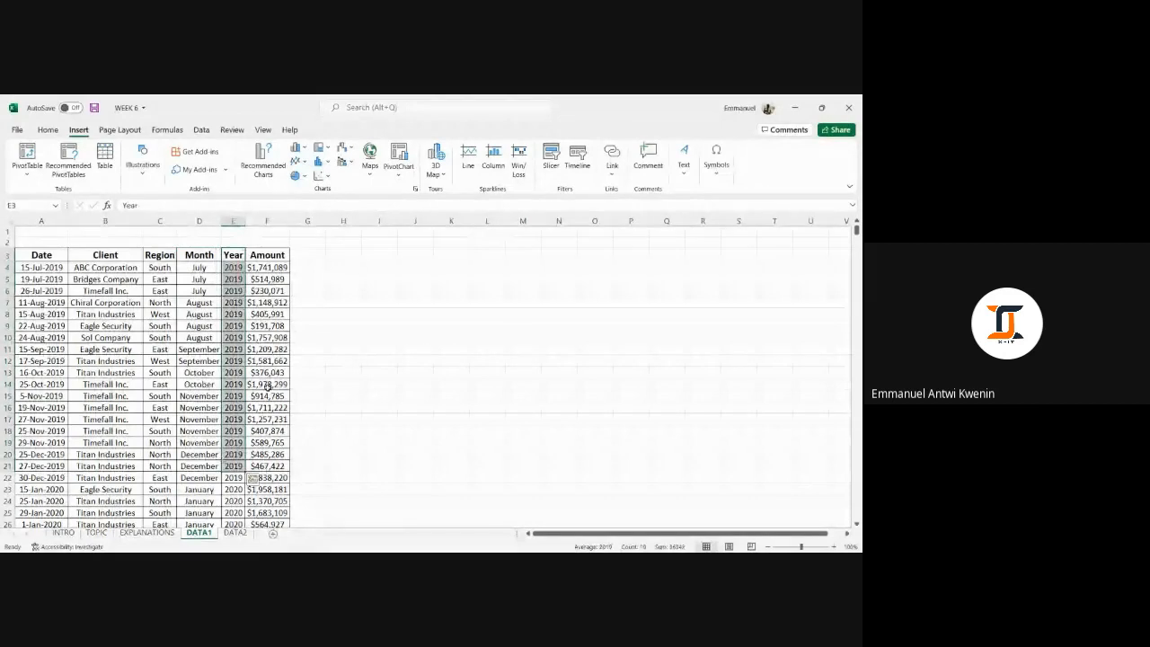
{"action": "left_click_drag", "start_coordinate": [267, 256], "coordinate": [267, 513]}
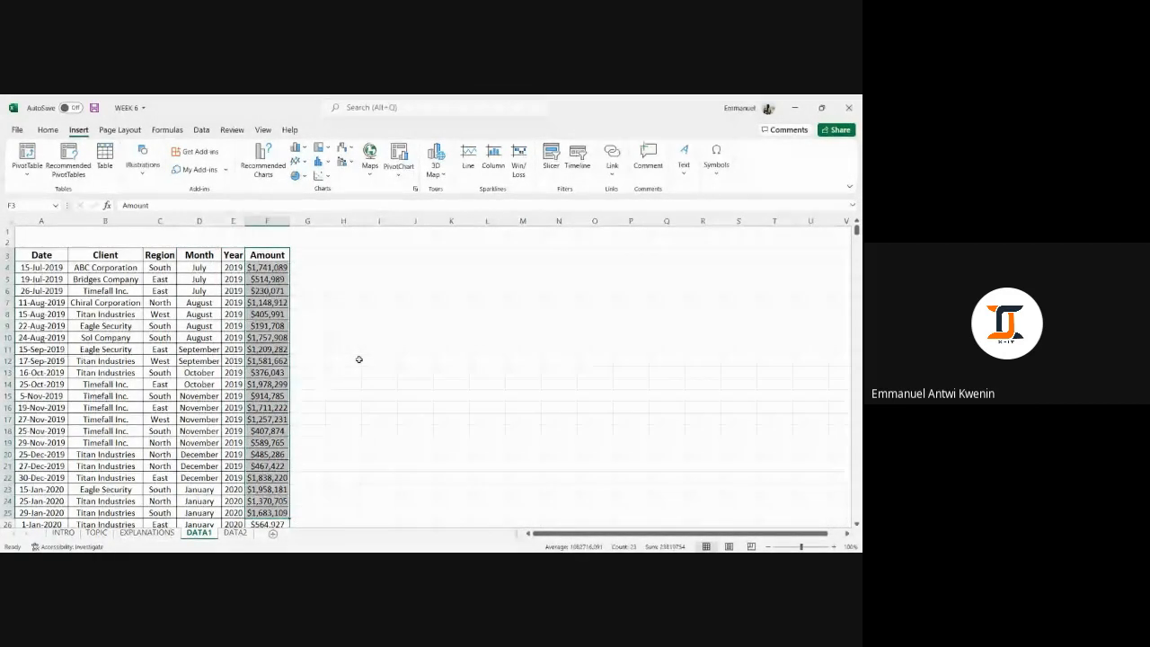
- Select Month cell D15 within the data and revisit the pivot table instructions on the EXPLANATIONS sheet
{"action": "left_click", "coordinate": [199, 395]}
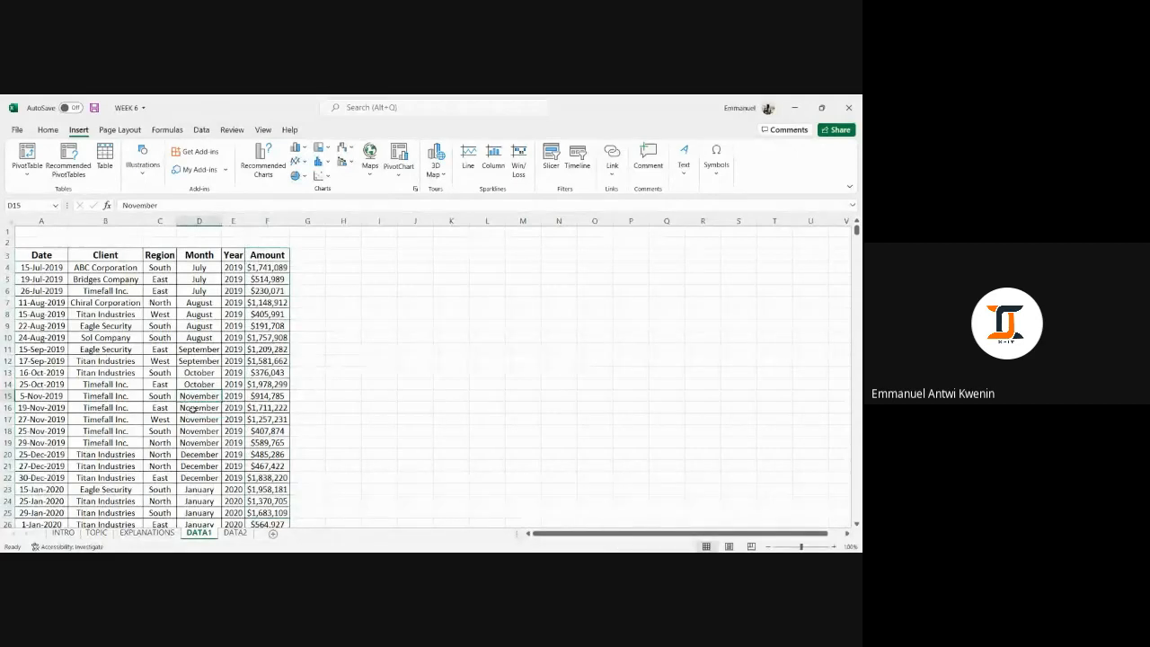
{"action": "left_click", "coordinate": [69, 163]}
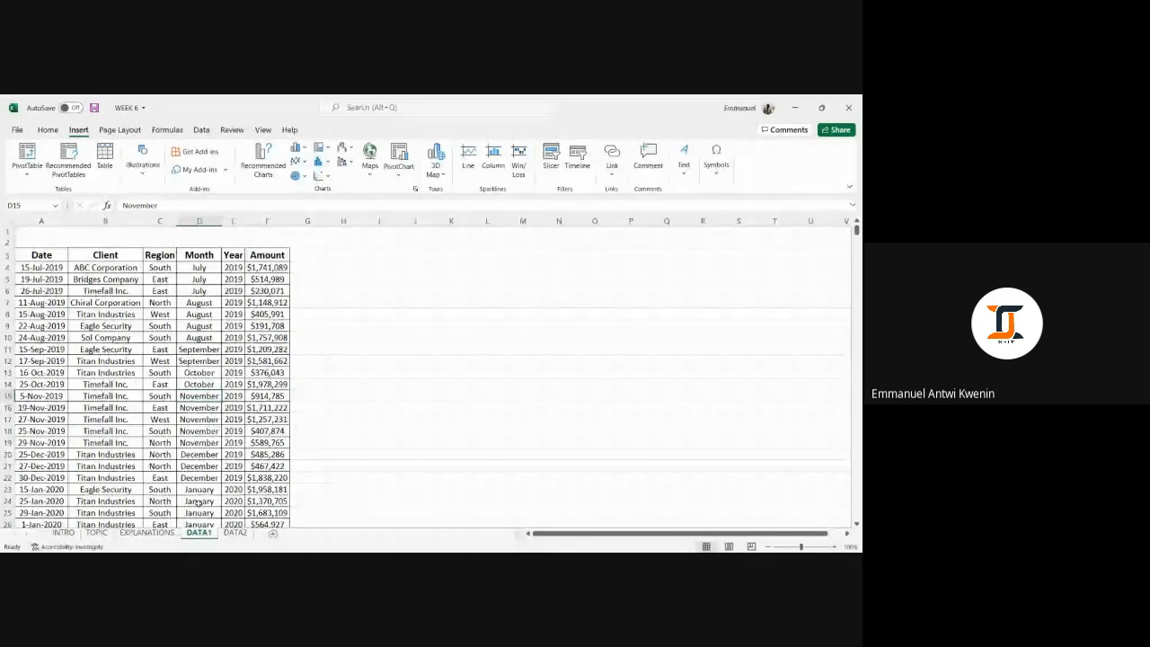
{"action": "left_click", "coordinate": [147, 533]}
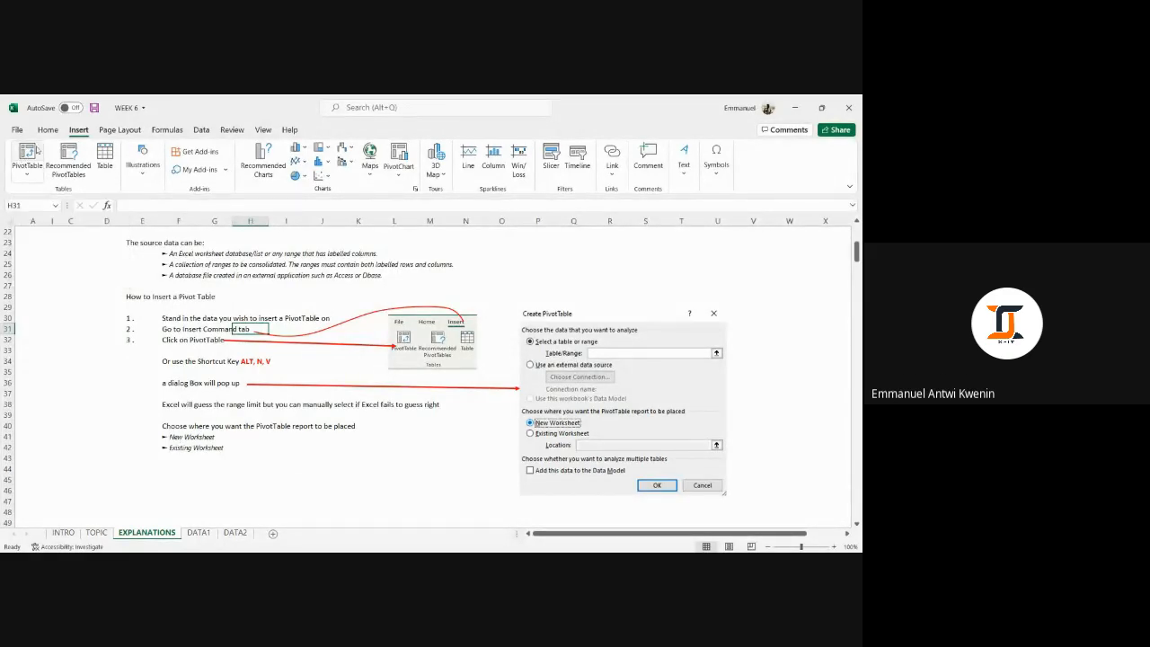
- Select cell B11 within the DATA1 data and start creating a PivotTable from the table or range
{"action": "left_click", "coordinate": [199, 532]}
{"action": "left_click", "coordinate": [158, 305]}
{"action": "left_click", "coordinate": [106, 349]}
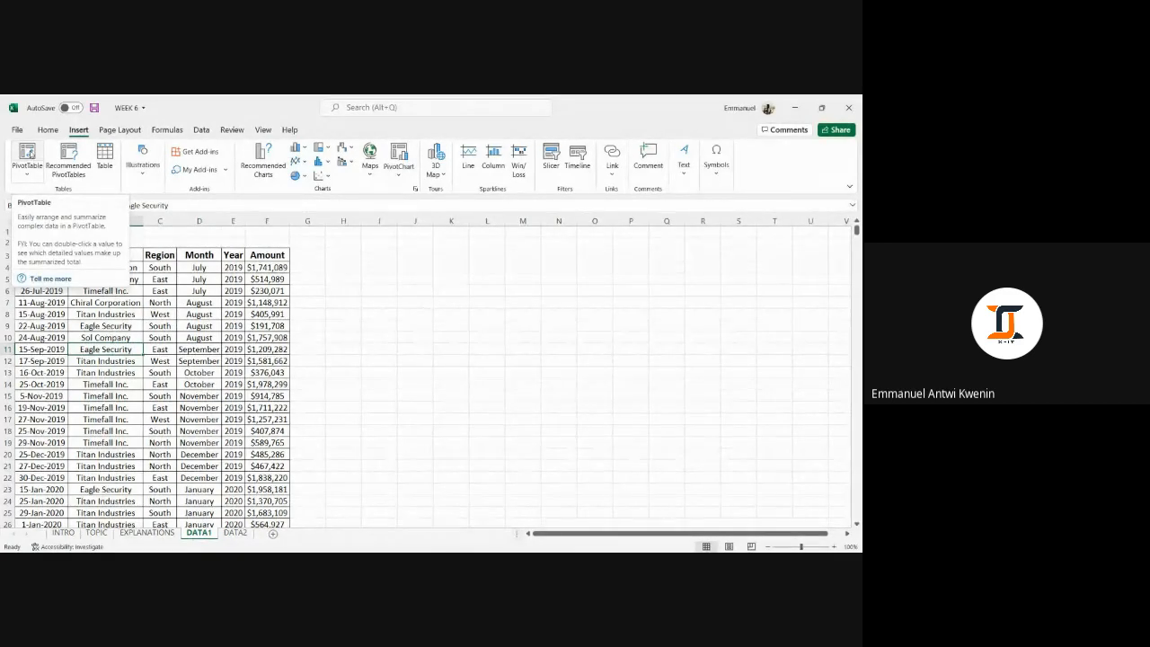
{"action": "left_click", "coordinate": [27, 155]}
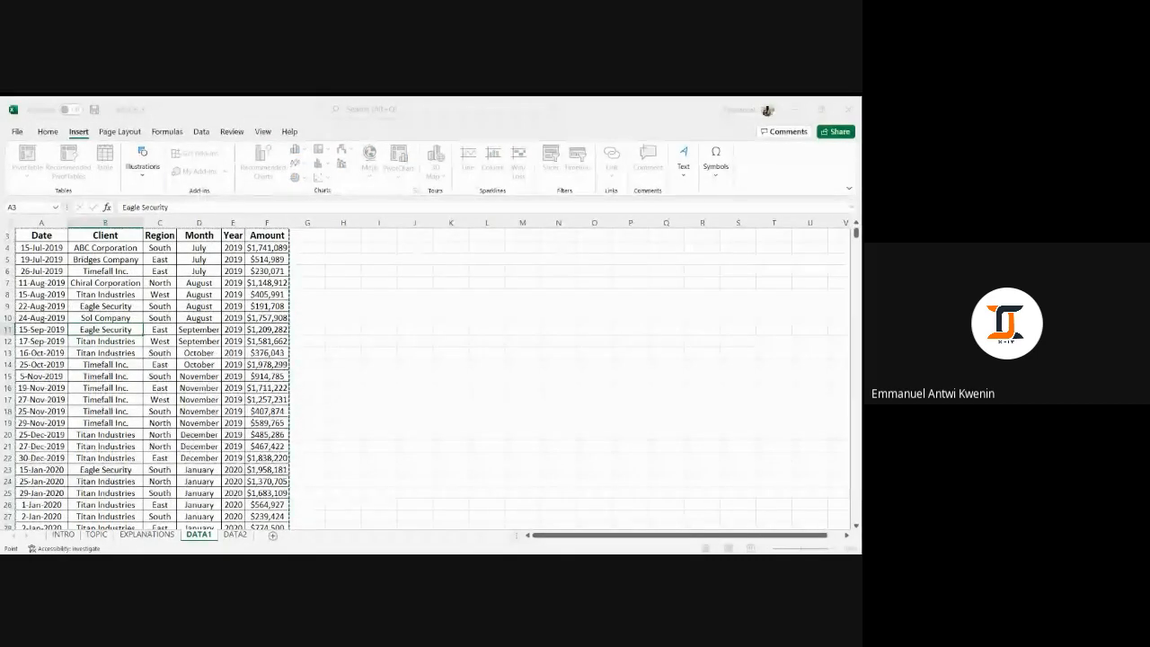
{"action": "left_click", "coordinate": [460, 420]}
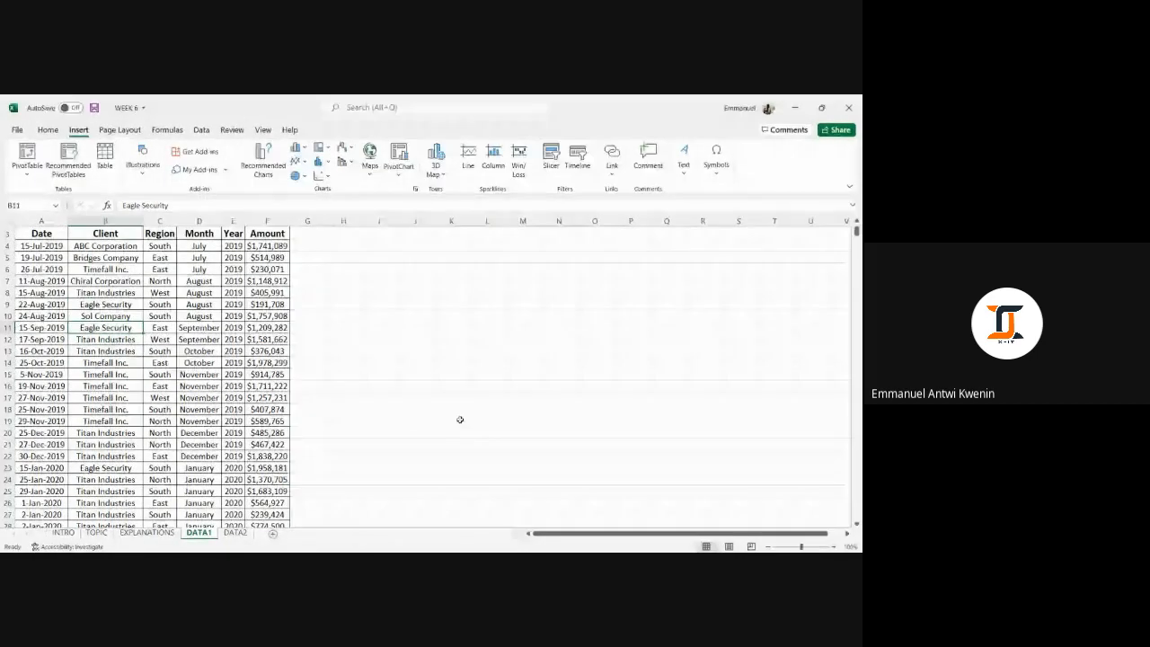
{"action": "left_click", "coordinate": [27, 171]}
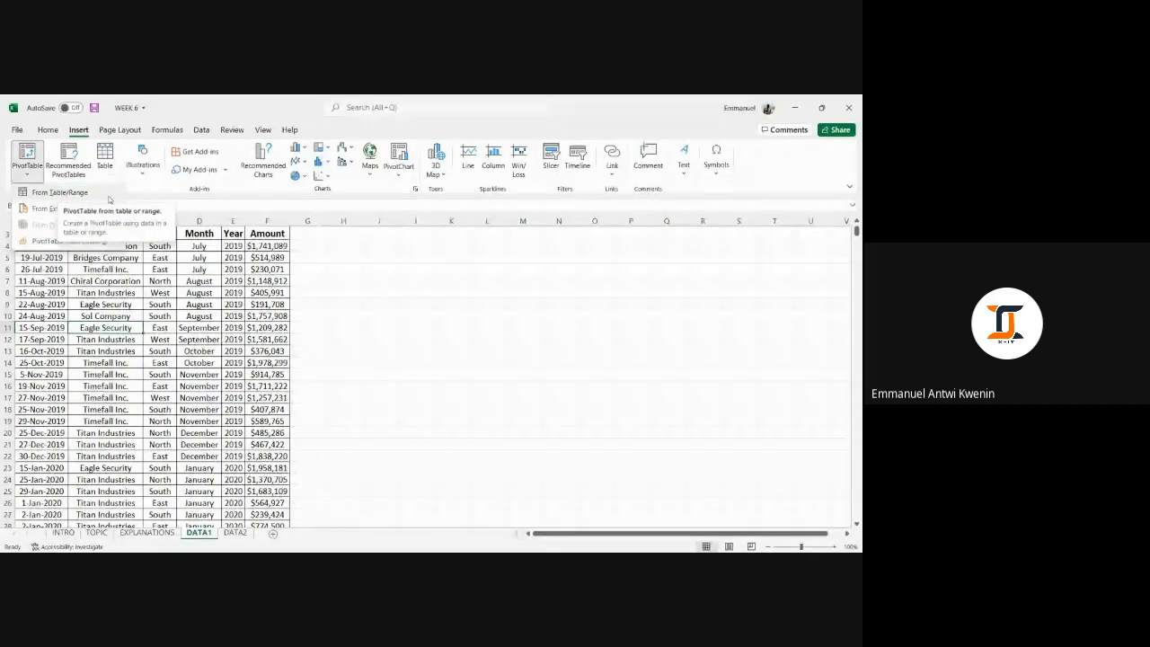
{"action": "left_click", "coordinate": [59, 193]}
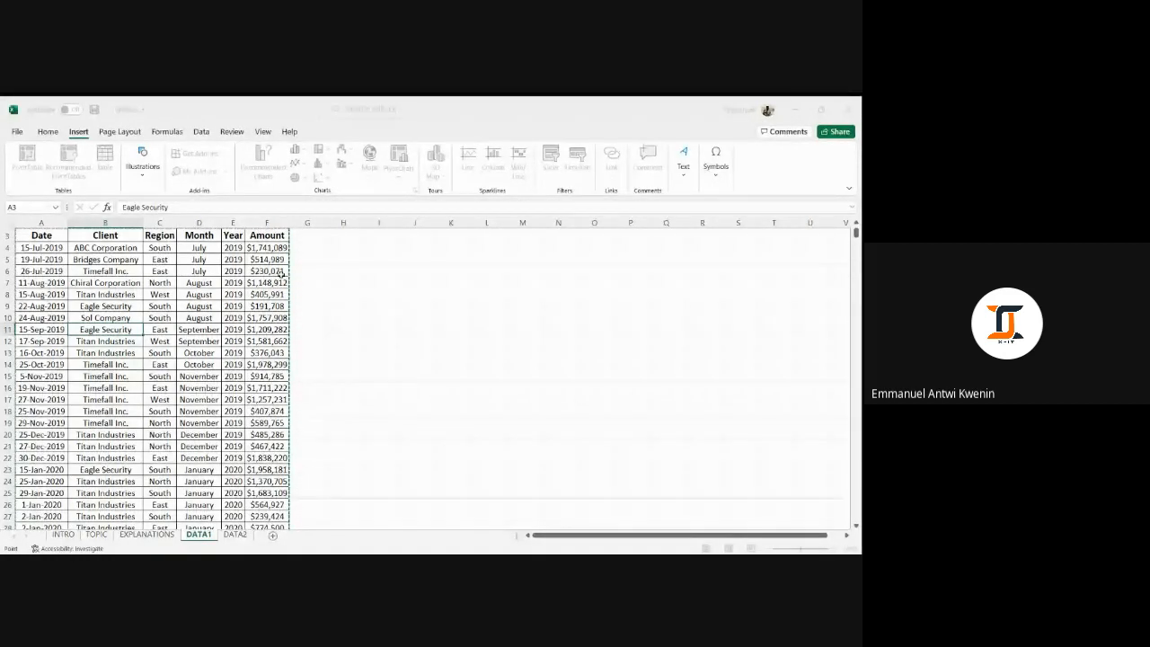
- Examine the source range outlined for the PivotTable on the DATA1 sheet, including its header row and lower records
{"action": "scroll", "coordinate": [247, 469], "scroll_direction": "down", "scroll_amount": 6}
{"action": "scroll", "coordinate": [246, 469], "scroll_direction": "up", "scroll_amount": 7}
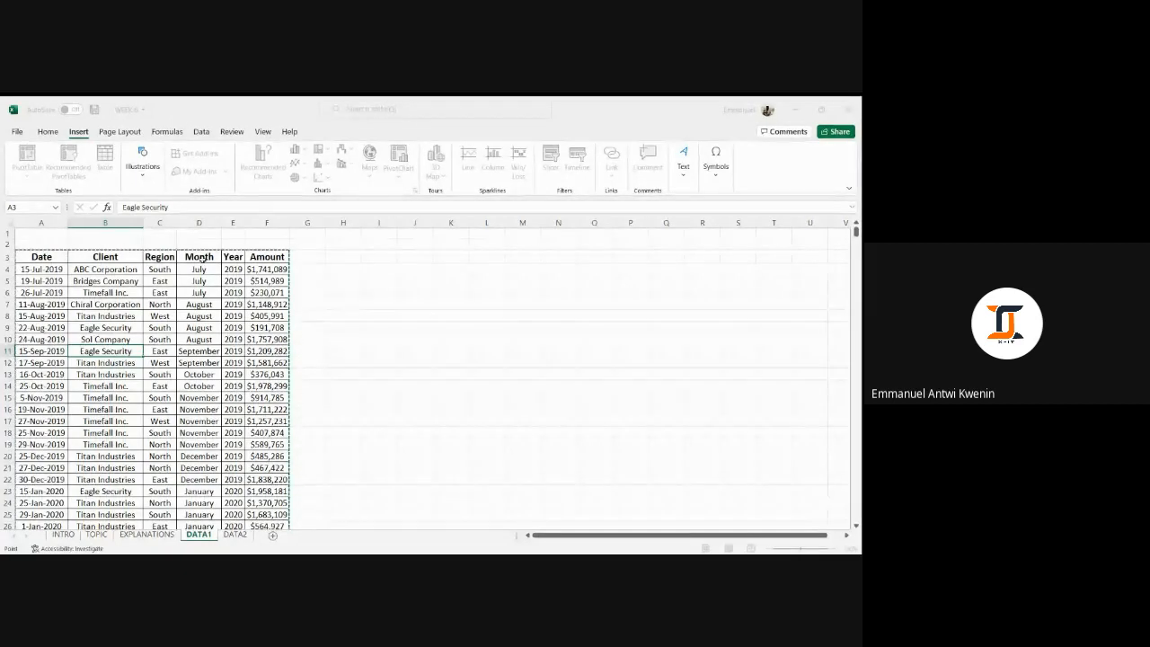
{"action": "scroll", "coordinate": [283, 434], "scroll_direction": "down", "scroll_amount": 4}
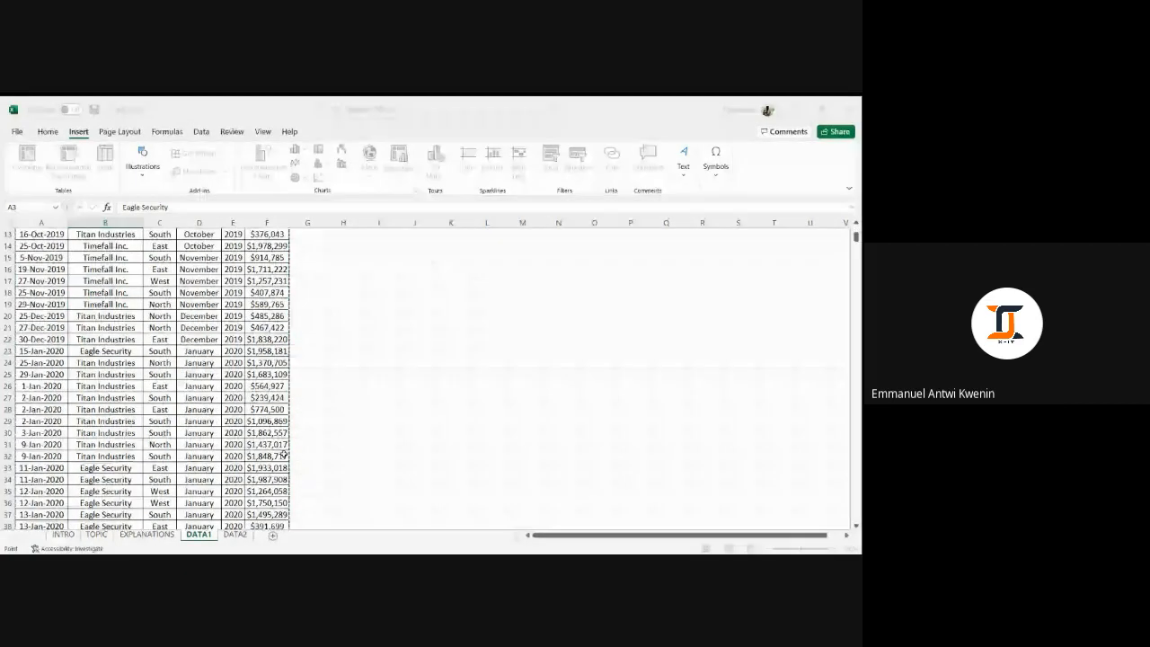
{"action": "scroll", "coordinate": [266, 361], "scroll_direction": "up", "scroll_amount": 4}
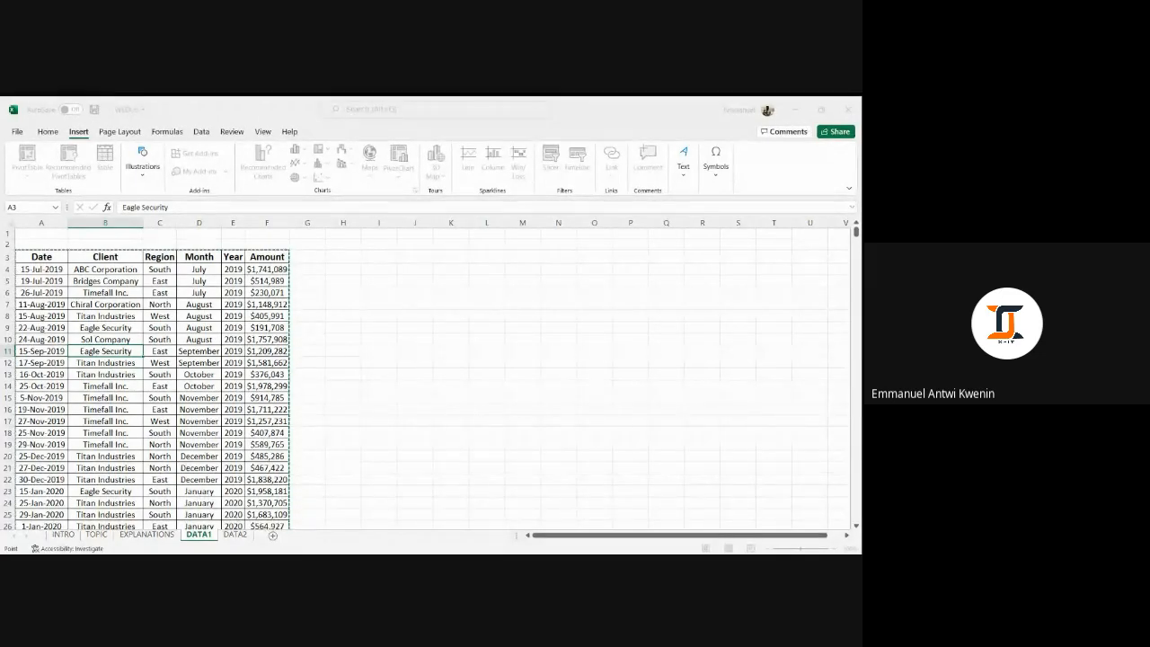
- Clear the suggested PivotTable source, manually select A3:F717 as the range, and cancel the PivotTable creation
{"action": "key", "text": "BackSpace"}
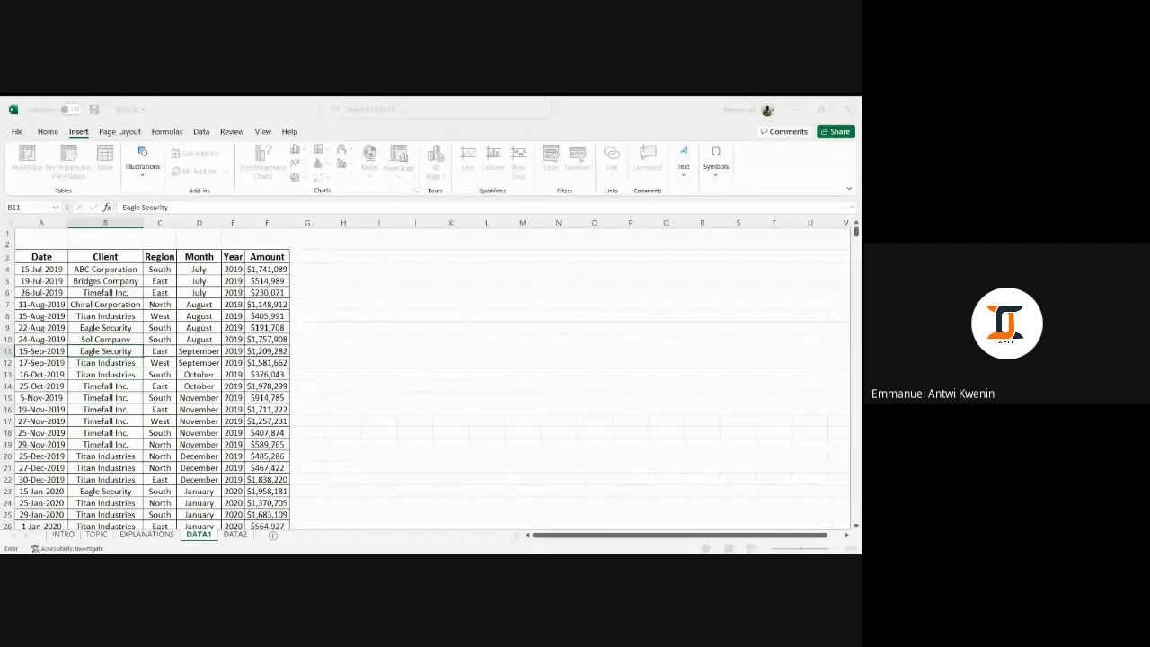
{"action": "left_click_drag", "start_coordinate": [30, 255], "coordinate": [307, 536]}
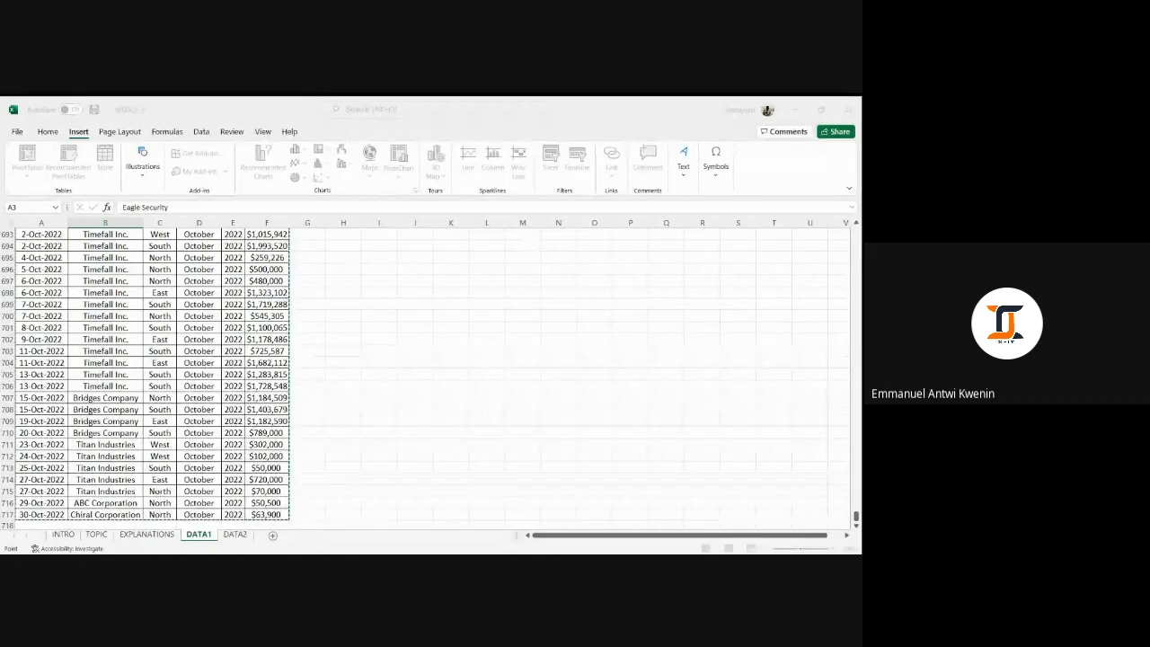
{"action": "key", "text": "Escape"}
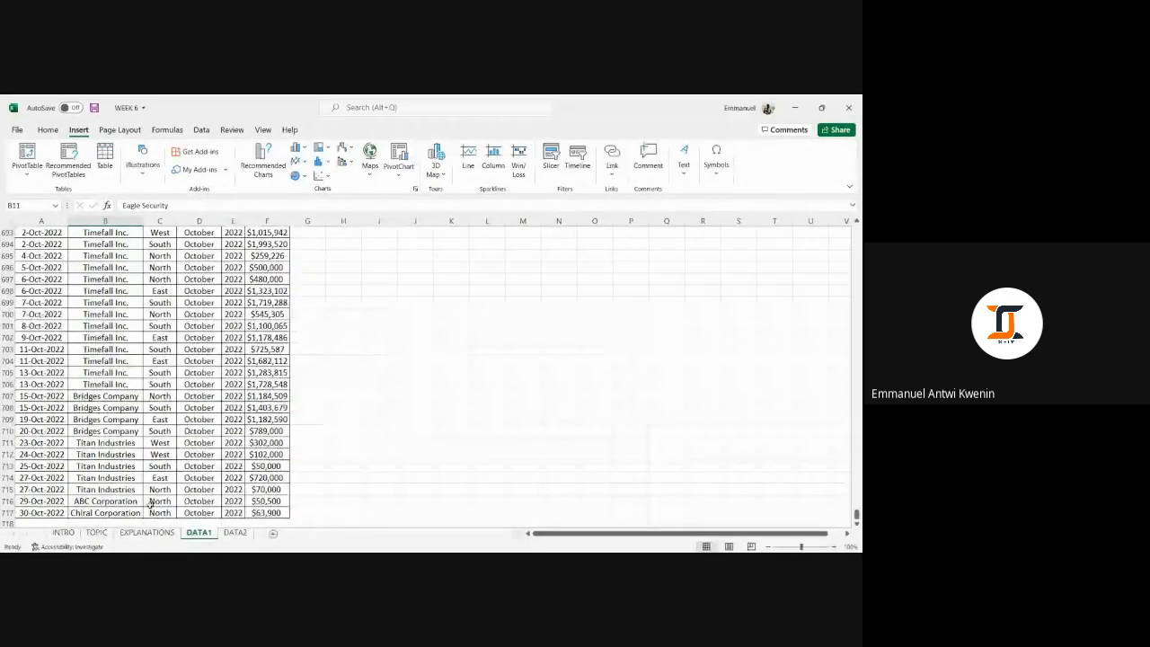
- Check the EXPLANATIONS sheet briefly and return to the DATA1 sheet
{"action": "left_click", "coordinate": [146, 532]}
{"action": "left_click", "coordinate": [199, 534]}
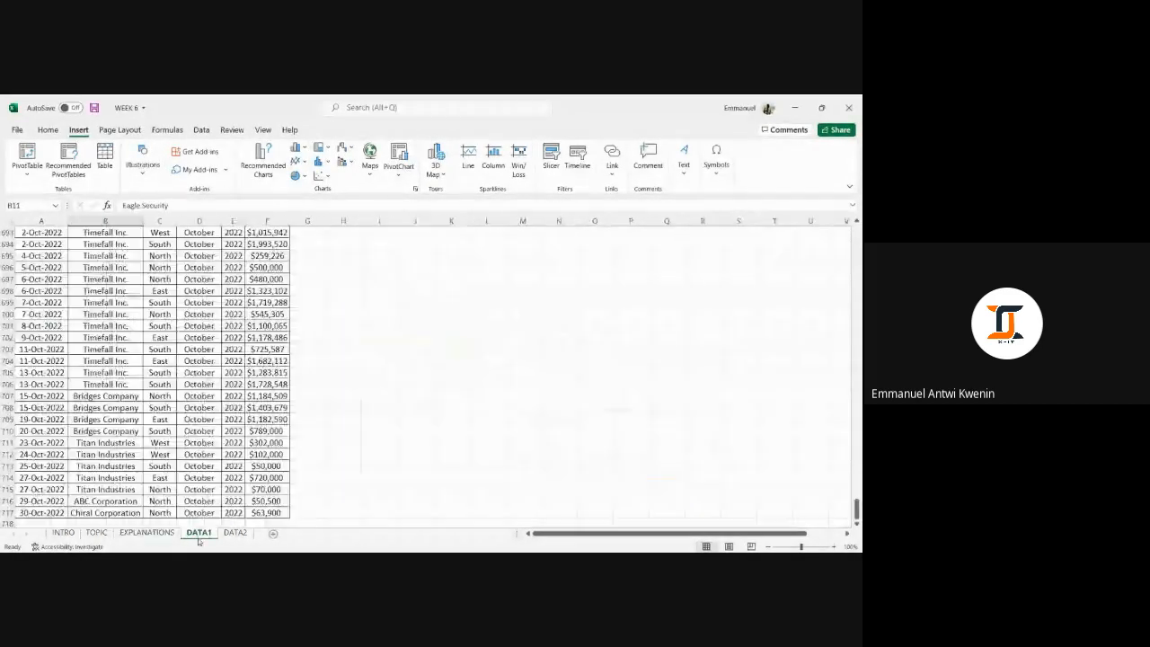
- Select cell C668 in DATA1's Region column and create a PivotTable from the data on a new worksheet
{"action": "scroll", "coordinate": [187, 326], "scroll_direction": "up", "scroll_amount": 11}
{"action": "left_click", "coordinate": [156, 326]}
{"action": "left_click", "coordinate": [30, 154]}
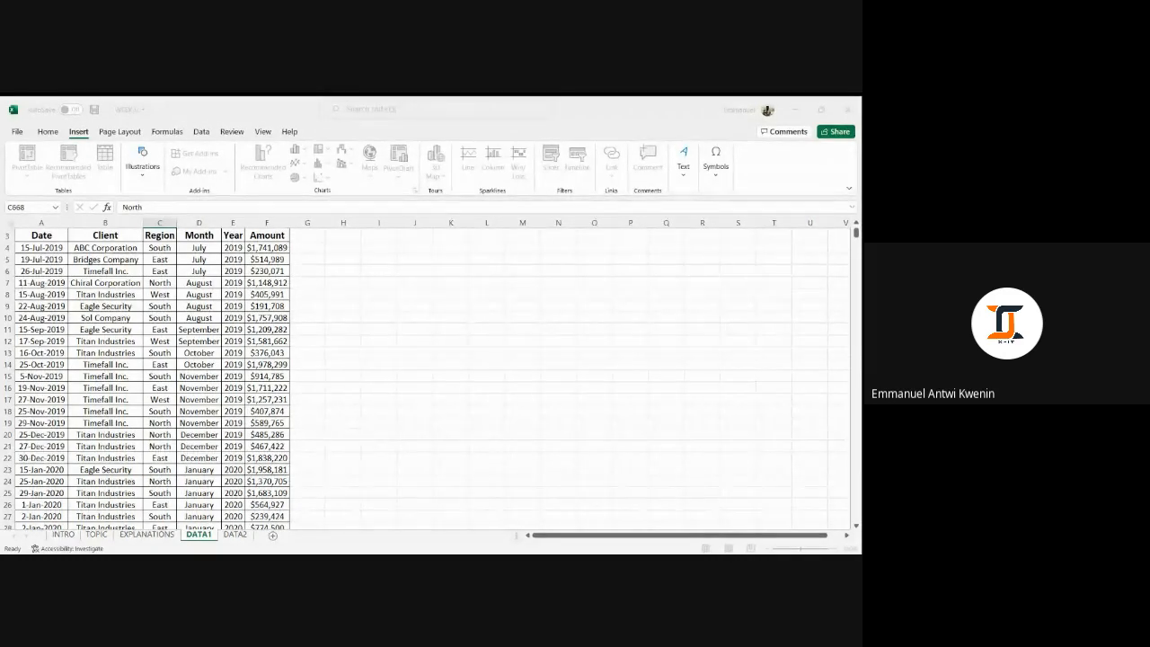
{"action": "left_click", "coordinate": [630, 421]}
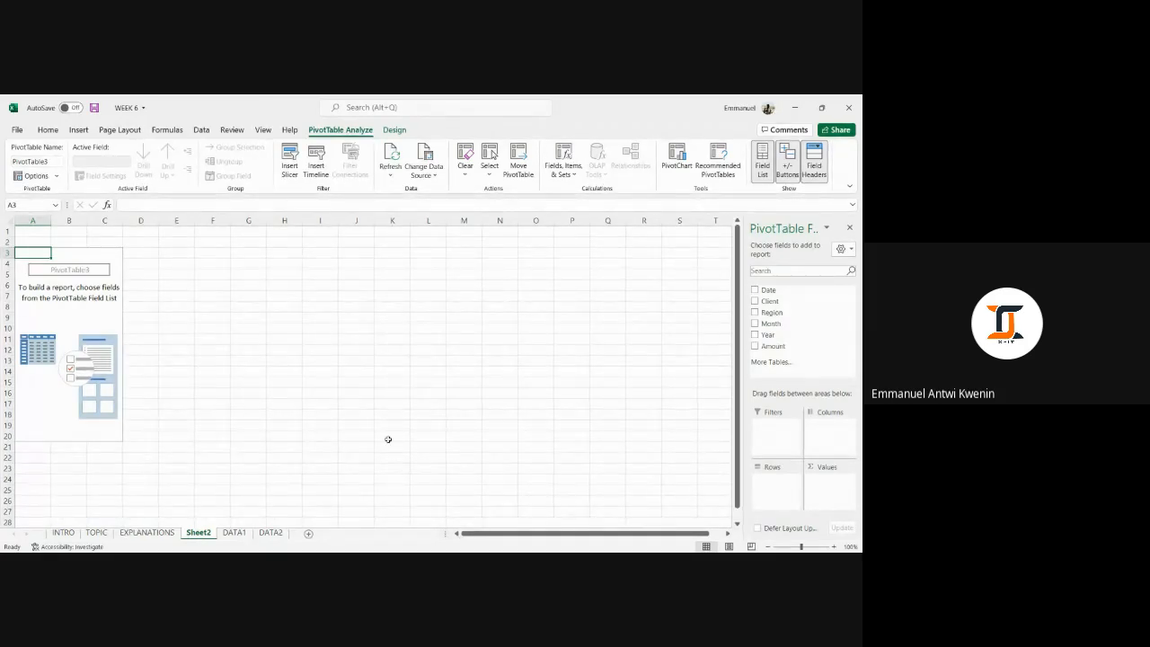
{"action": "key", "text": "alt+Tab"}
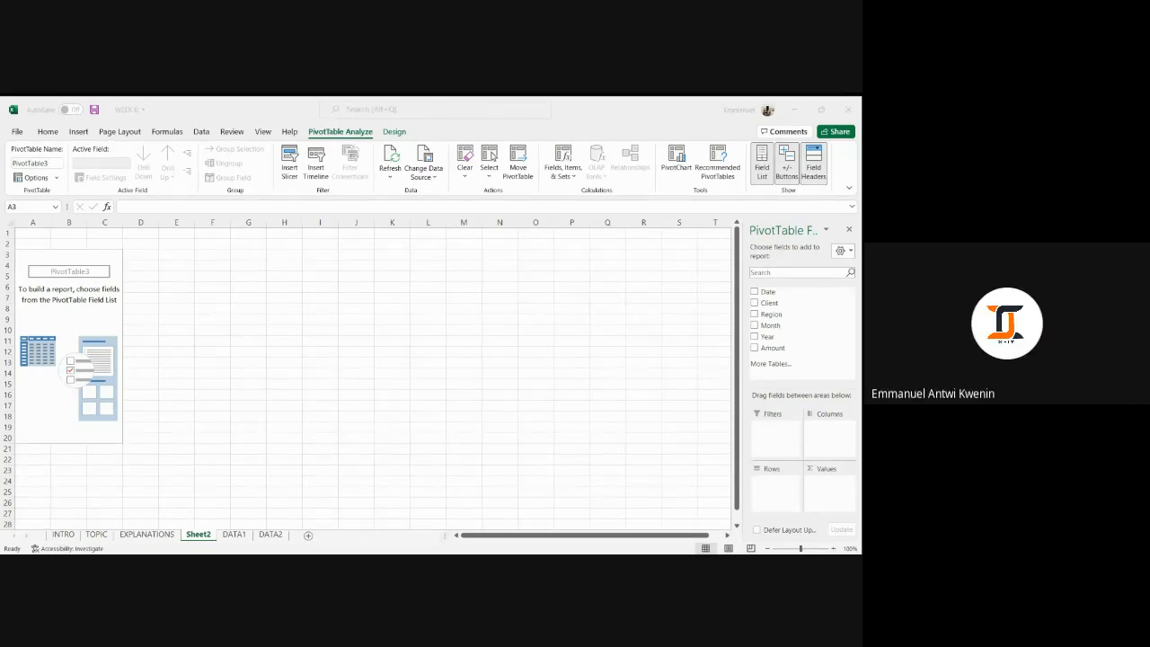
- Undo the PivotTable insertion on Sheet2
{"action": "left_click", "coordinate": [285, 393]}
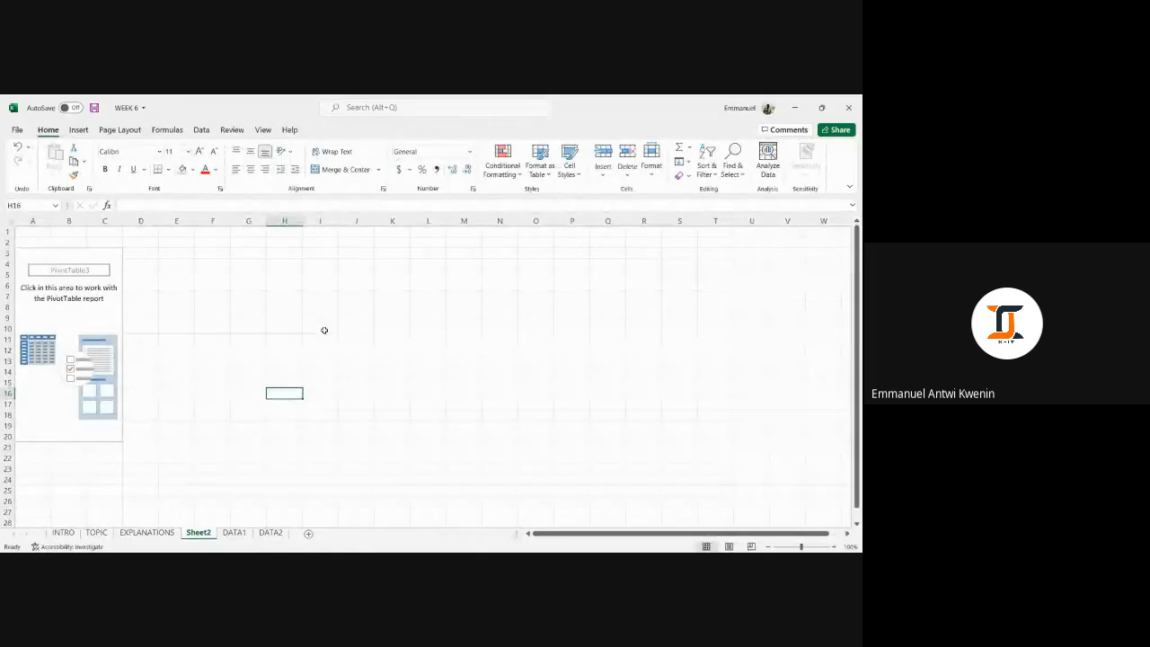
{"action": "key", "text": "ctrl+z"}
{"action": "left_click_drag", "start_coordinate": [393, 328], "coordinate": [362, 331]}
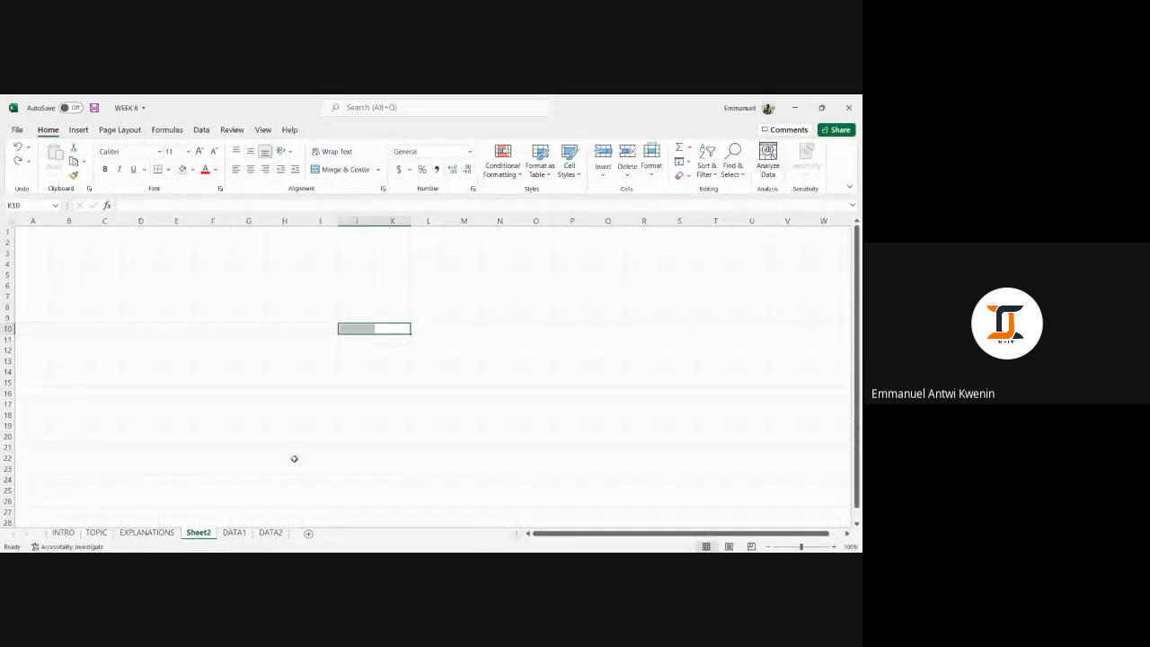
- Return to DATA1, start a PivotTable from cell C15 in the Region column, and cancel its creation
{"action": "left_click", "coordinate": [237, 534]}
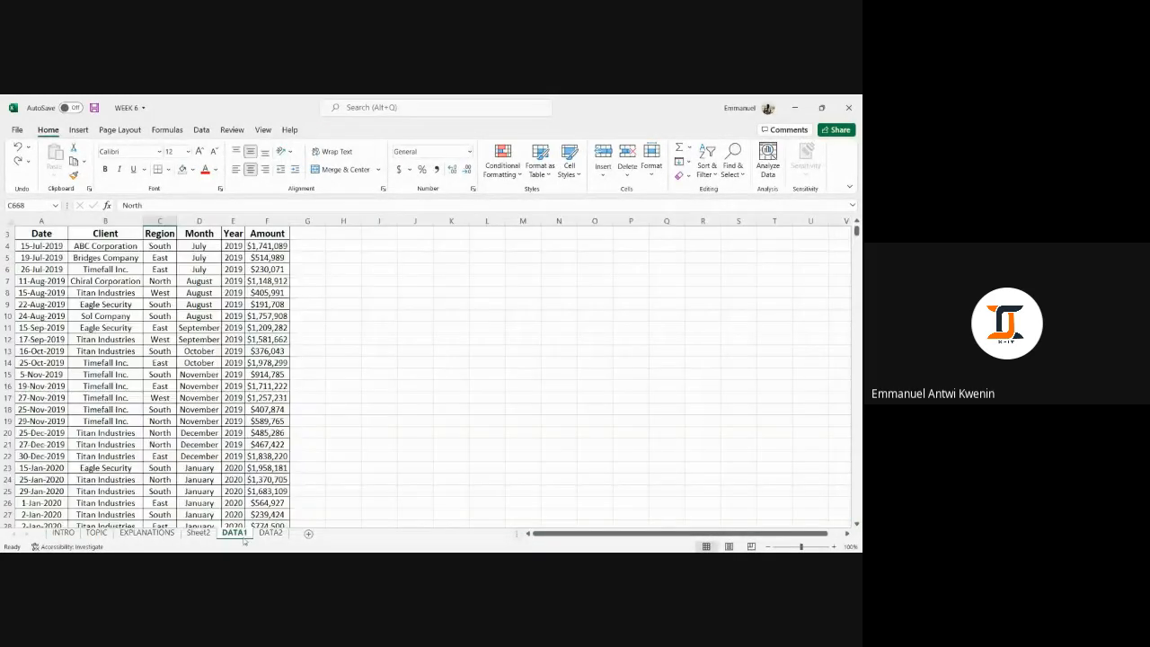
{"action": "left_click", "coordinate": [452, 327]}
{"action": "scroll", "coordinate": [242, 430], "scroll_direction": "up", "scroll_amount": 1}
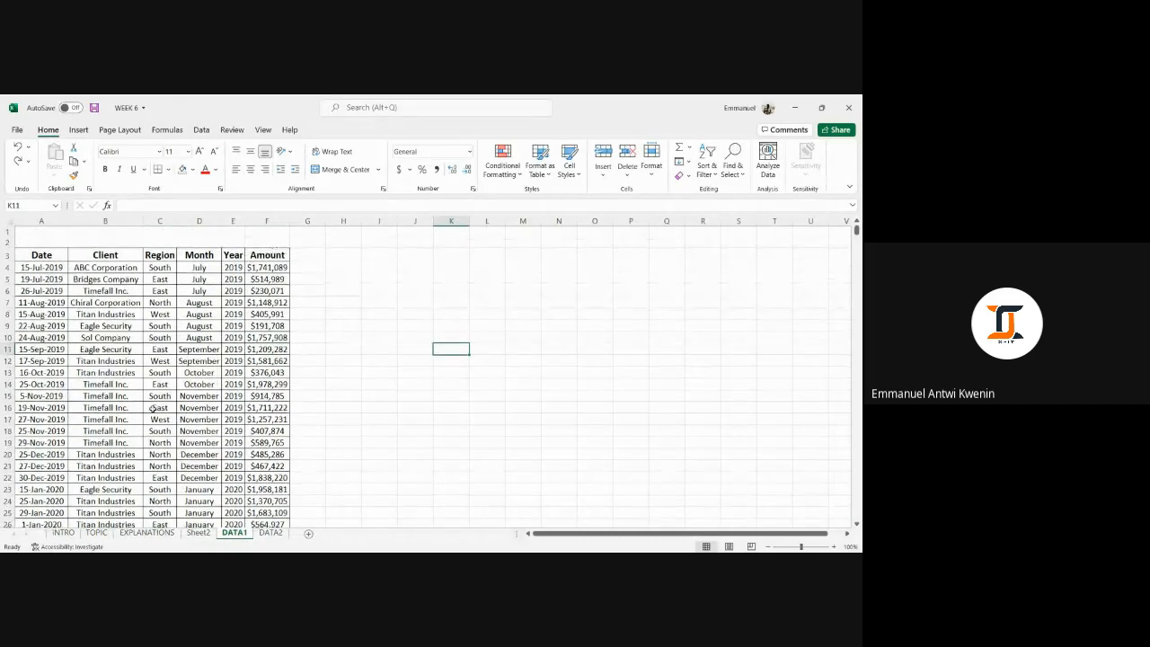
{"action": "left_click", "coordinate": [156, 408]}
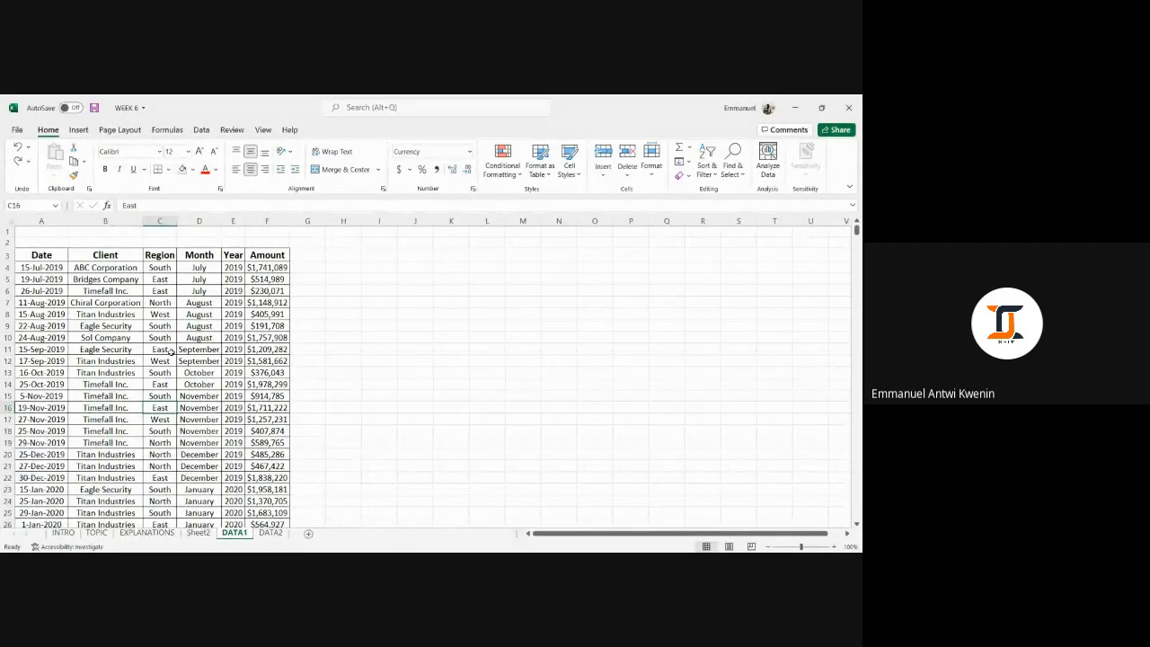
{"action": "left_click", "coordinate": [159, 395]}
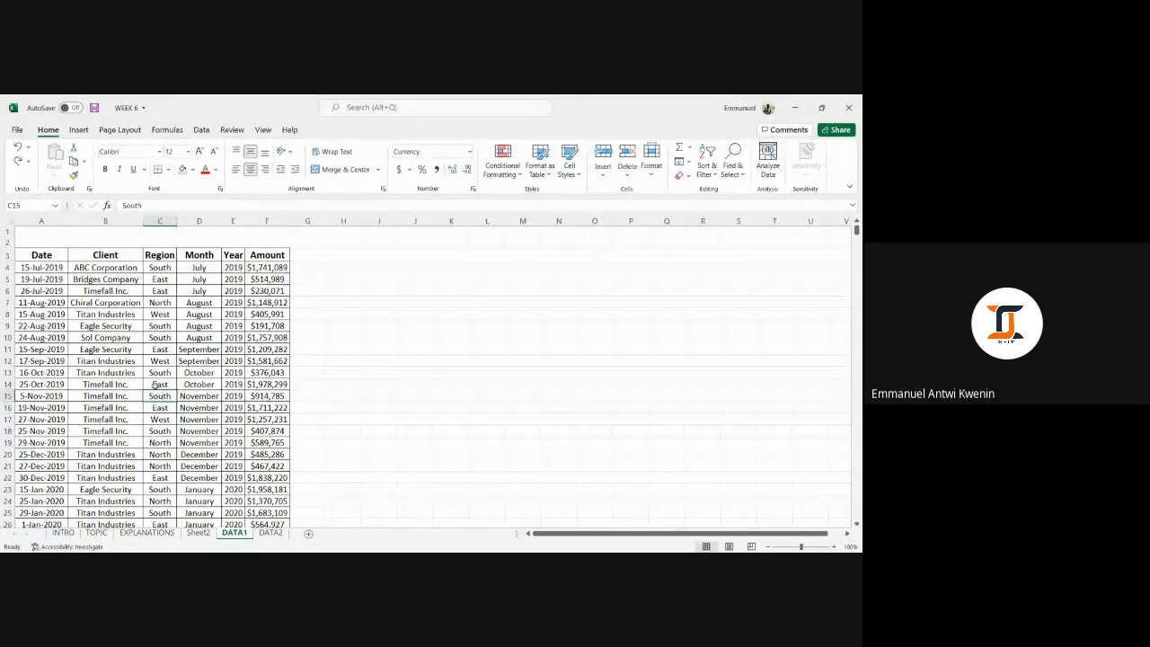
{"action": "left_click", "coordinate": [79, 132]}
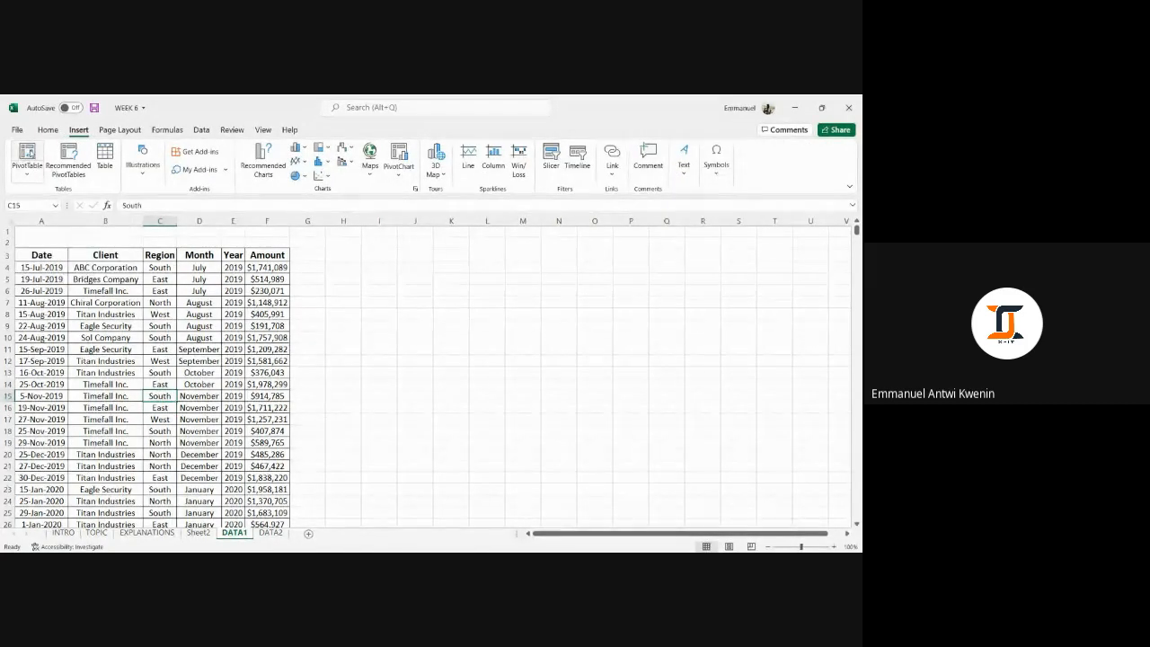
{"action": "left_click", "coordinate": [30, 155]}
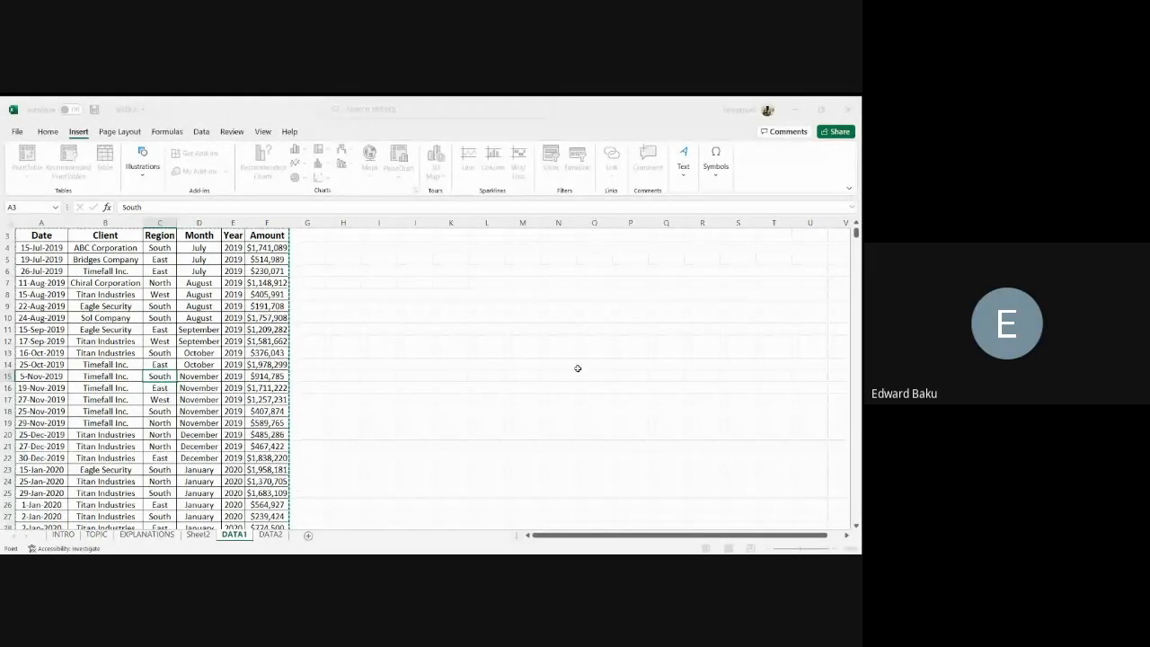
{"action": "left_click", "coordinate": [542, 382]}
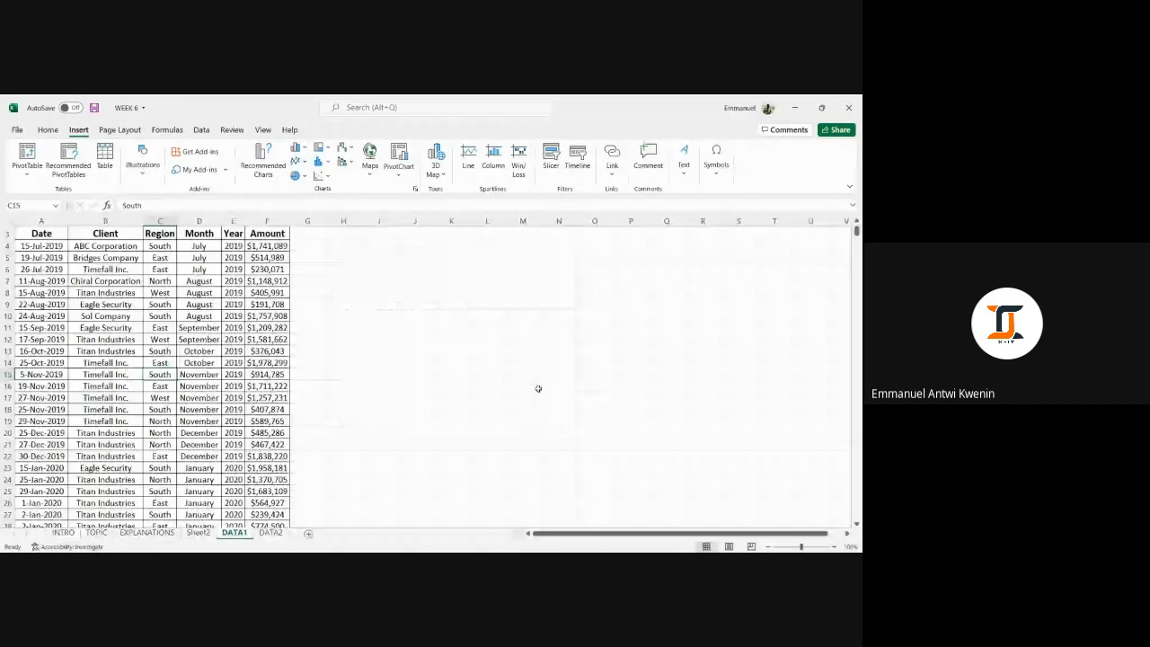
- Start a PivotTable from cell C14 and examine the suggested source range's headers and records on DATA1
{"action": "left_click", "coordinate": [461, 552]}
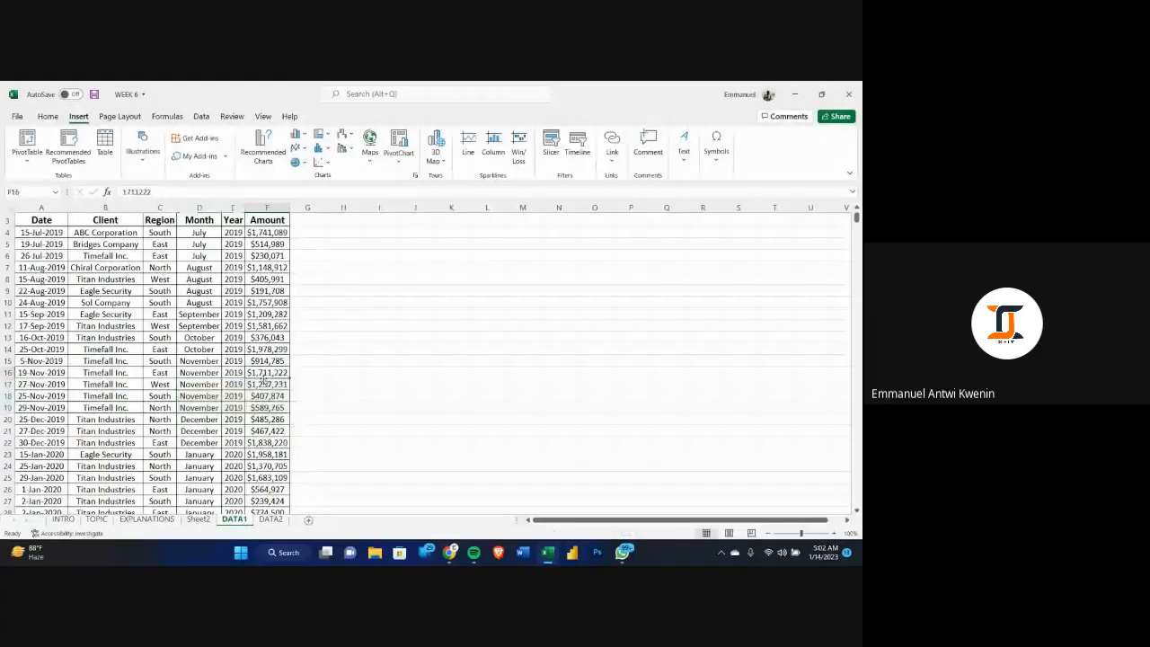
{"action": "left_click", "coordinate": [159, 350]}
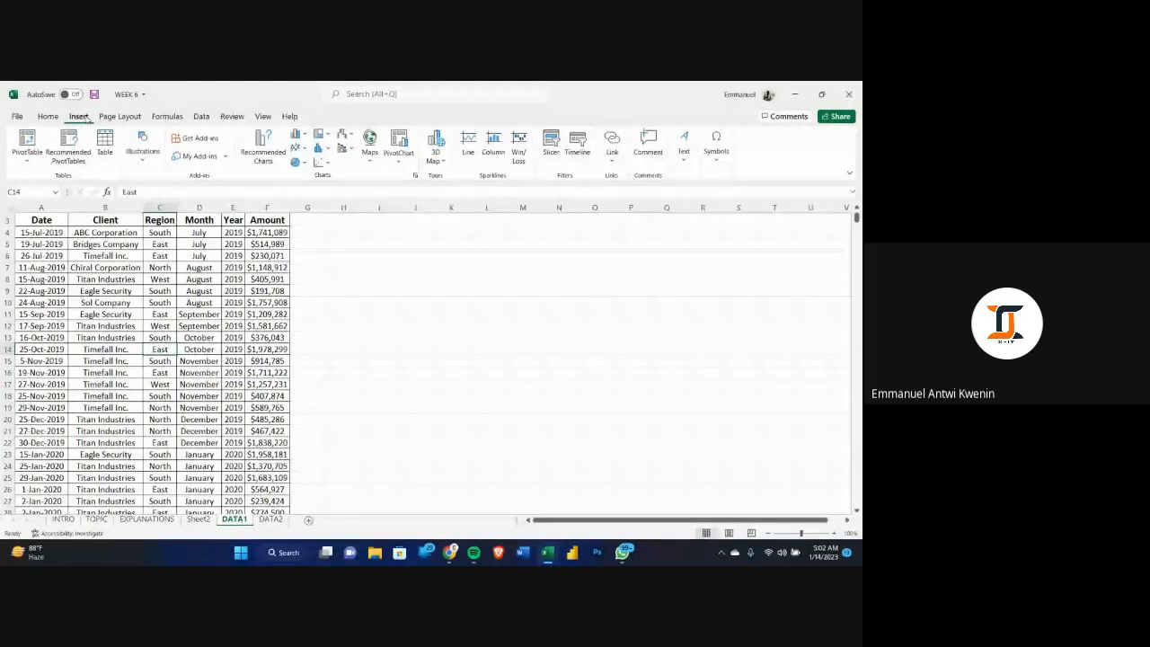
{"action": "left_click", "coordinate": [27, 142]}
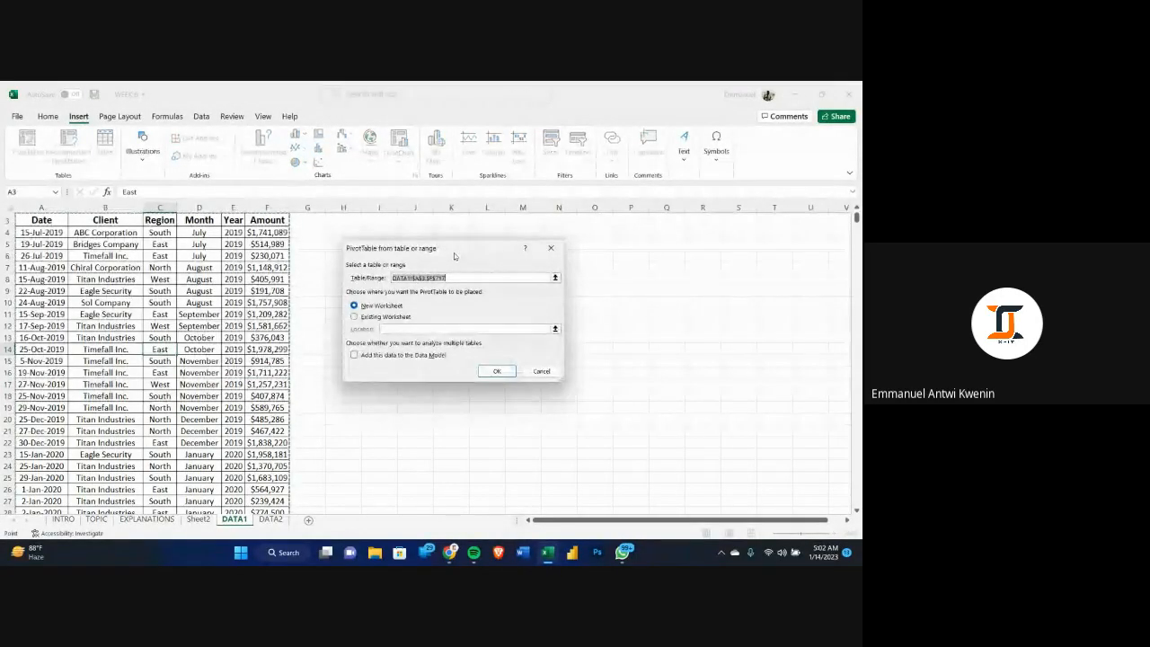
{"action": "left_click_drag", "start_coordinate": [456, 249], "coordinate": [460, 270]}
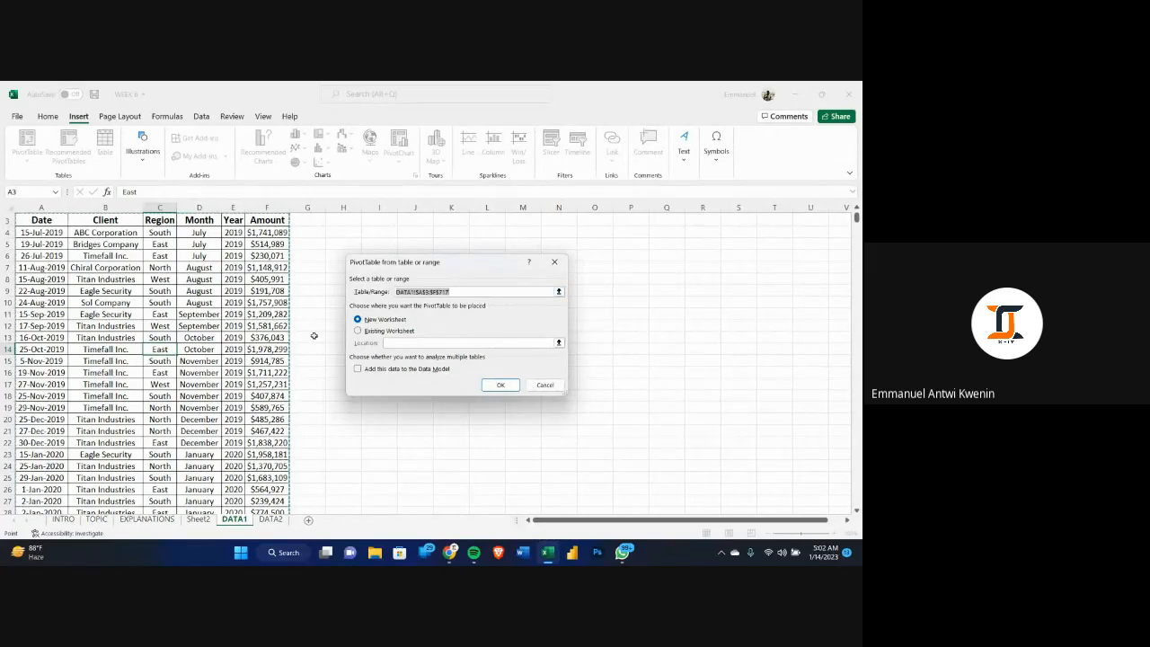
{"action": "scroll", "coordinate": [148, 314], "scroll_direction": "up", "scroll_amount": 1}
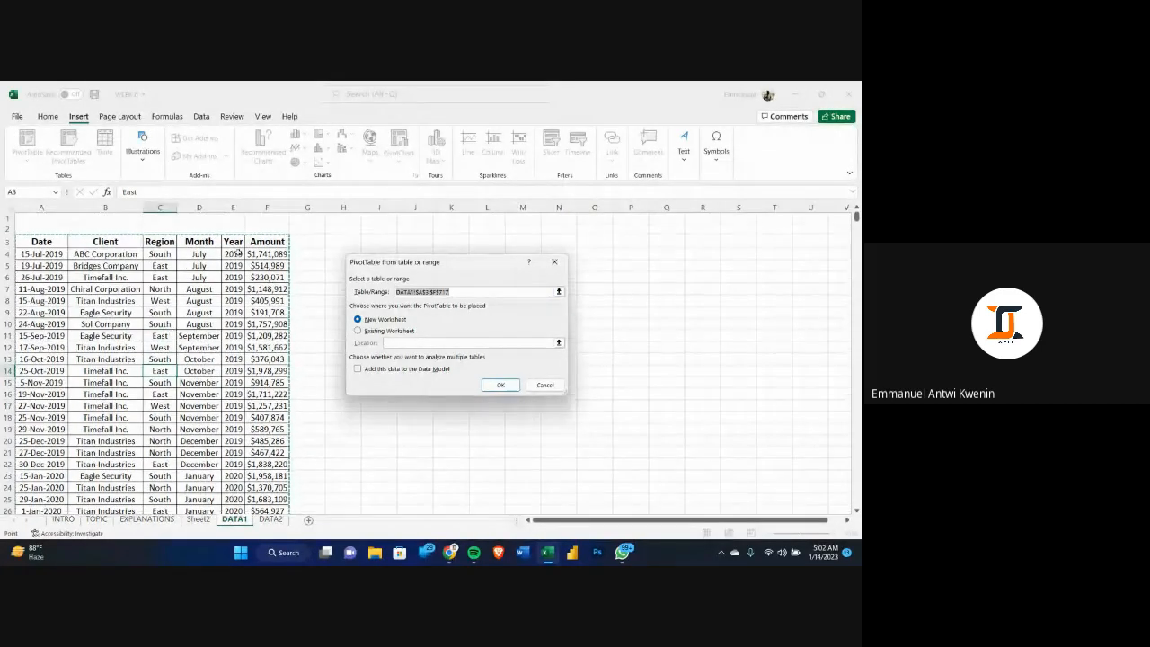
{"action": "scroll", "coordinate": [294, 423], "scroll_direction": "down", "scroll_amount": 5}
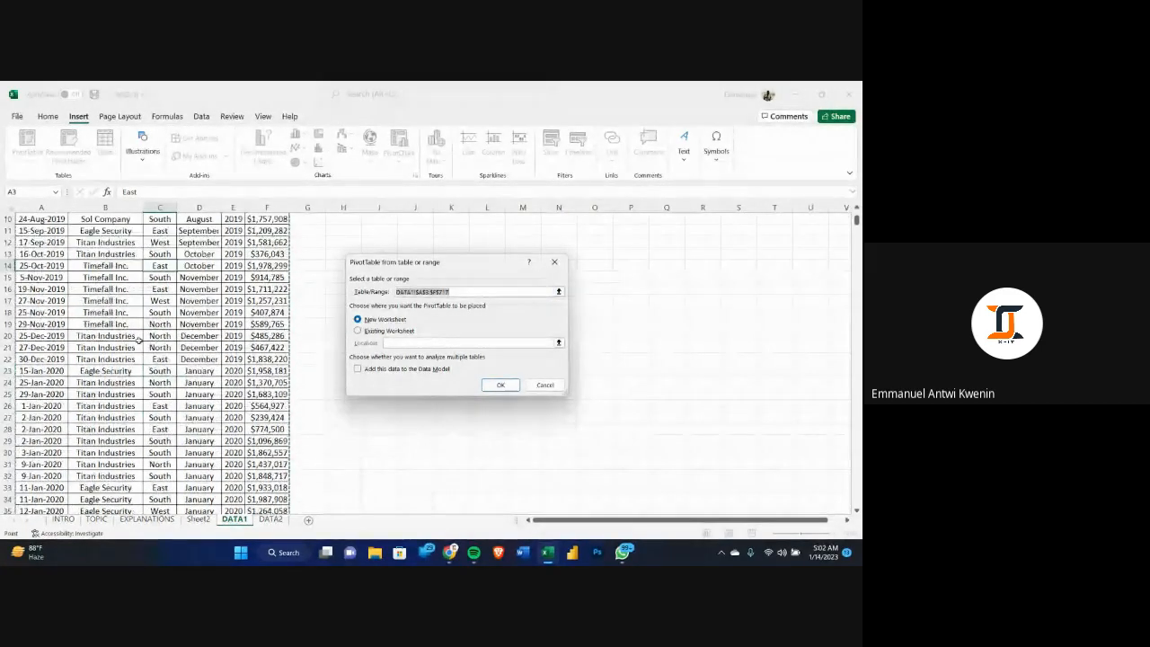
{"action": "scroll", "coordinate": [76, 232], "scroll_direction": "up", "scroll_amount": 5}
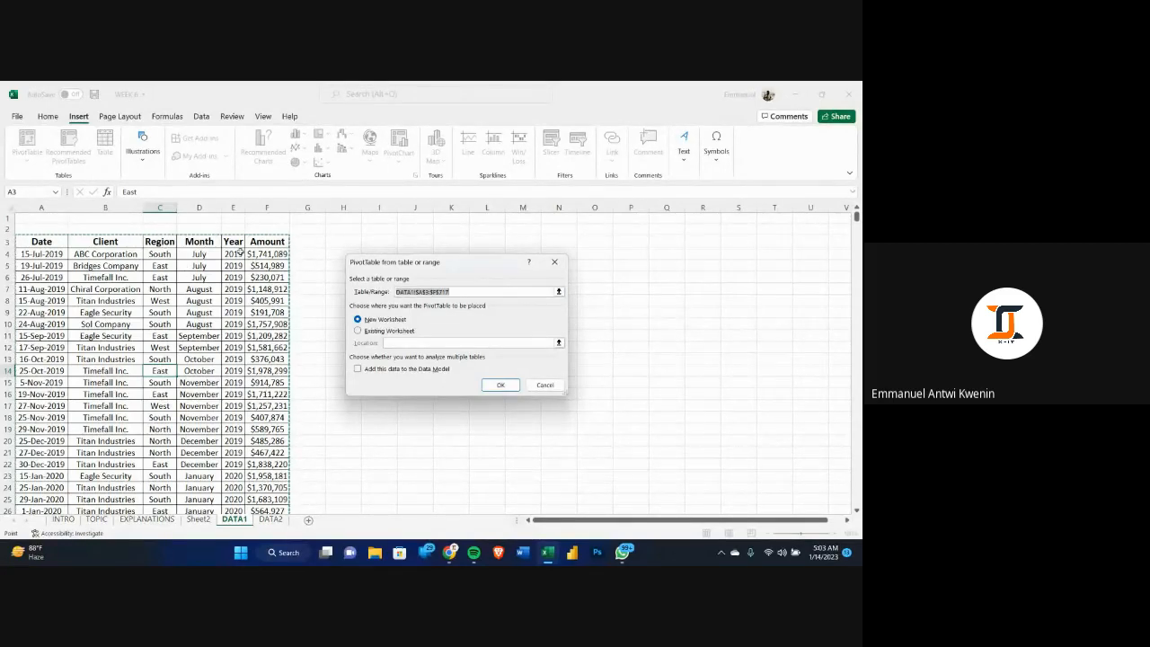
- Clear the suggested source, manually select DATA1's A3:E717 as the PivotTable range, and cancel the creation
{"action": "left_click_drag", "start_coordinate": [463, 290], "coordinate": [328, 290]}
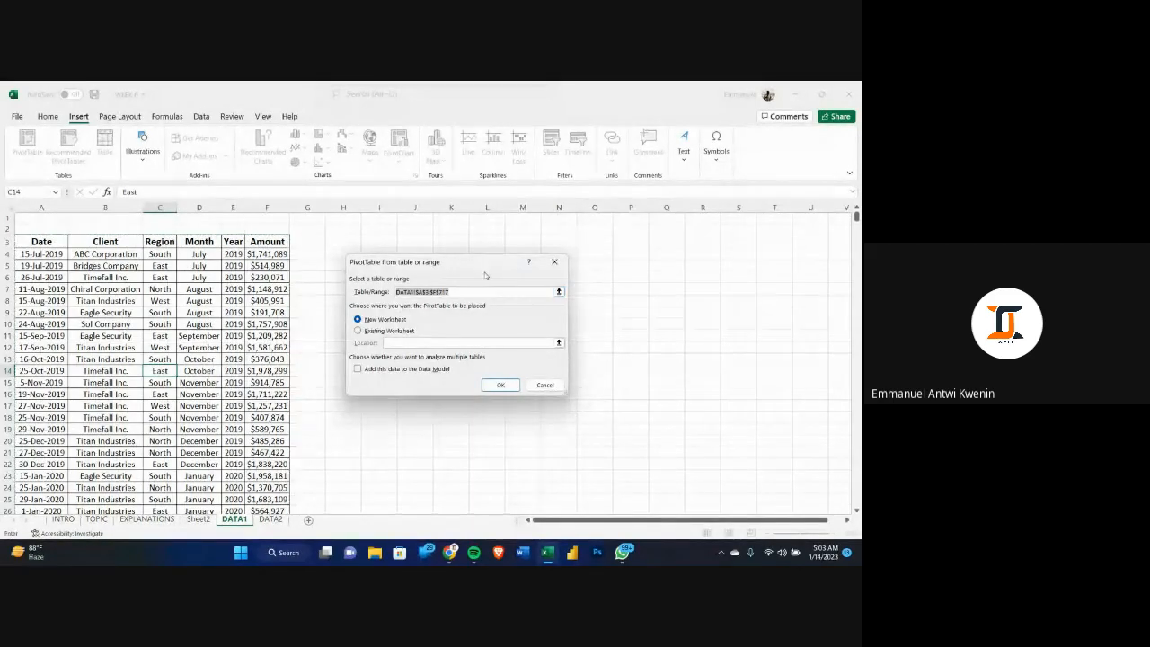
{"action": "key", "text": "BackSpace"}
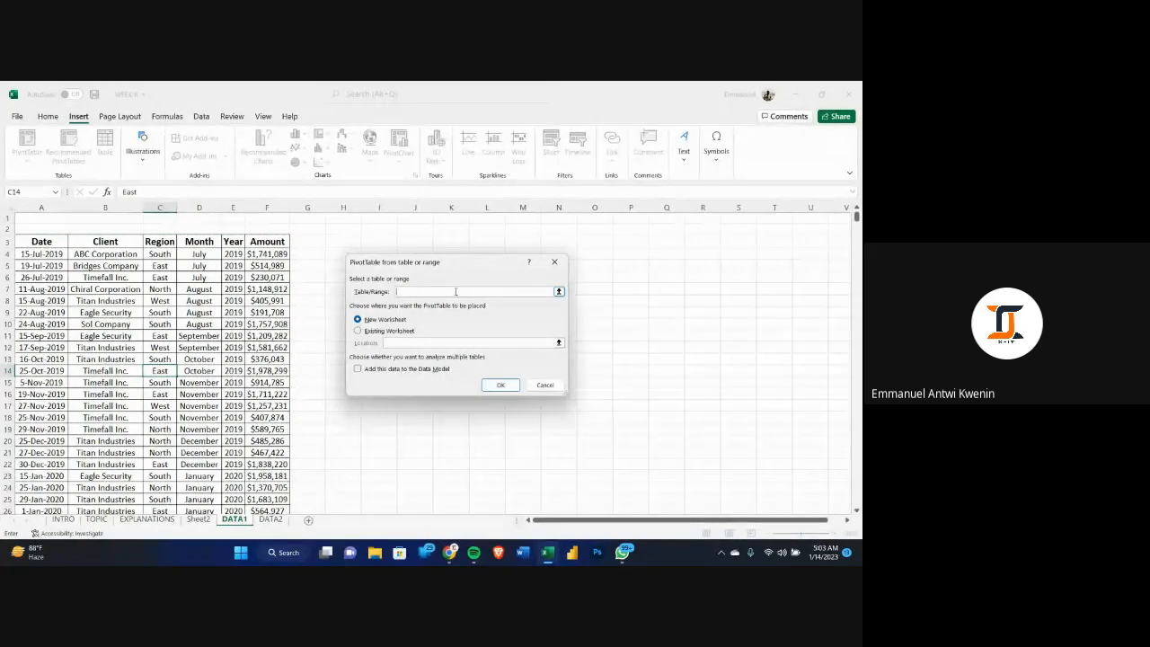
{"action": "left_click", "coordinate": [558, 292]}
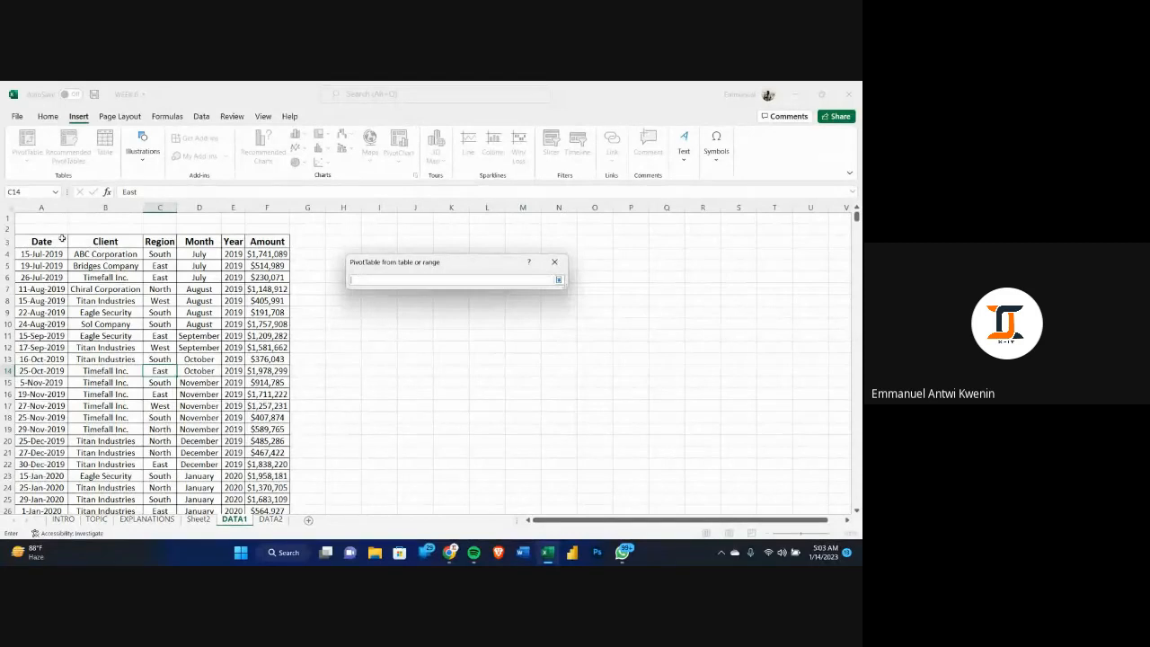
{"action": "left_click_drag", "start_coordinate": [62, 238], "coordinate": [235, 259]}
{"action": "key", "text": "ctrl+shift+Down"}
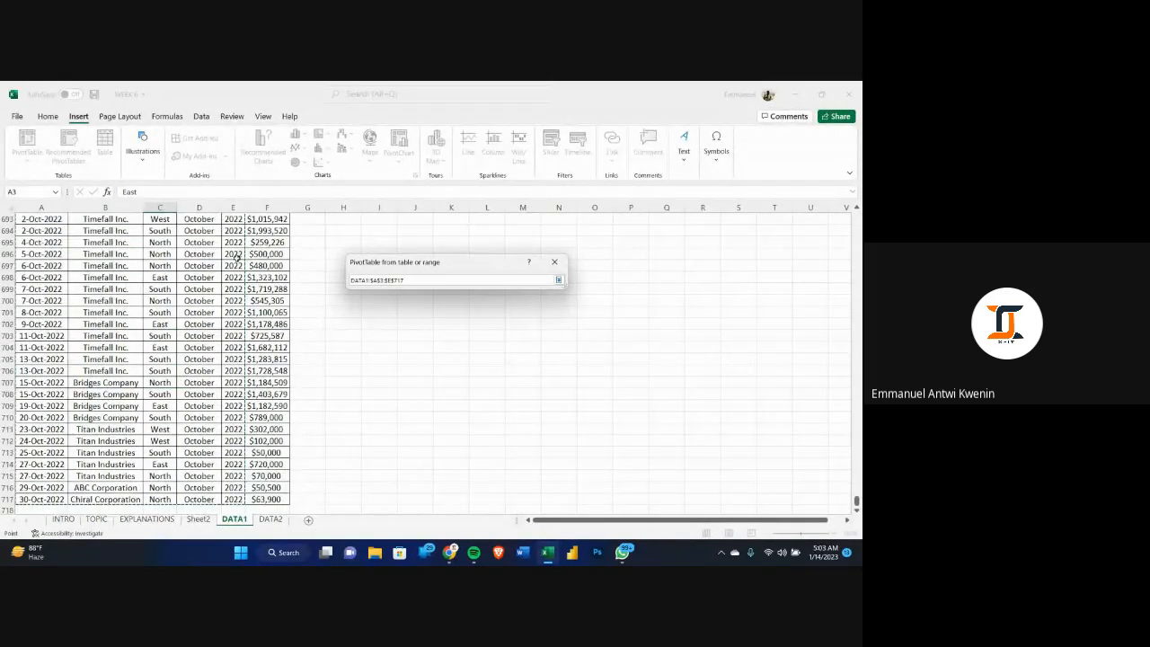
{"action": "left_click", "coordinate": [558, 280]}
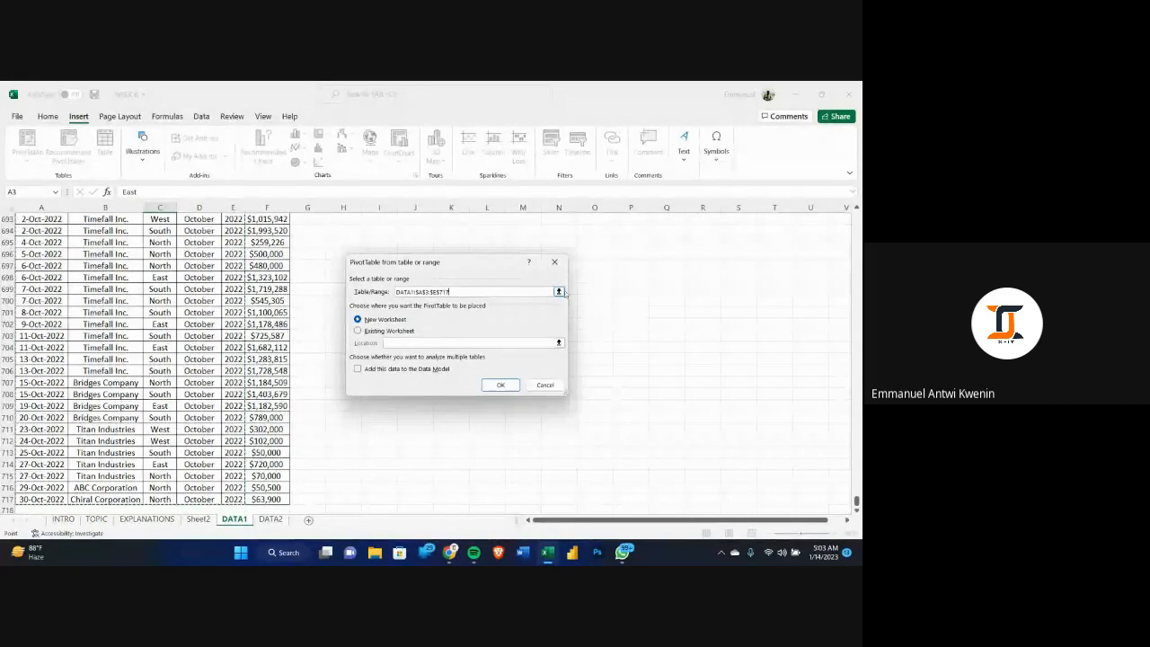
{"action": "left_click", "coordinate": [554, 263]}
- Select cell D701 in the Month column and start a PivotTable with DATA1's A3:F717 as its source
{"action": "left_click", "coordinate": [199, 312]}
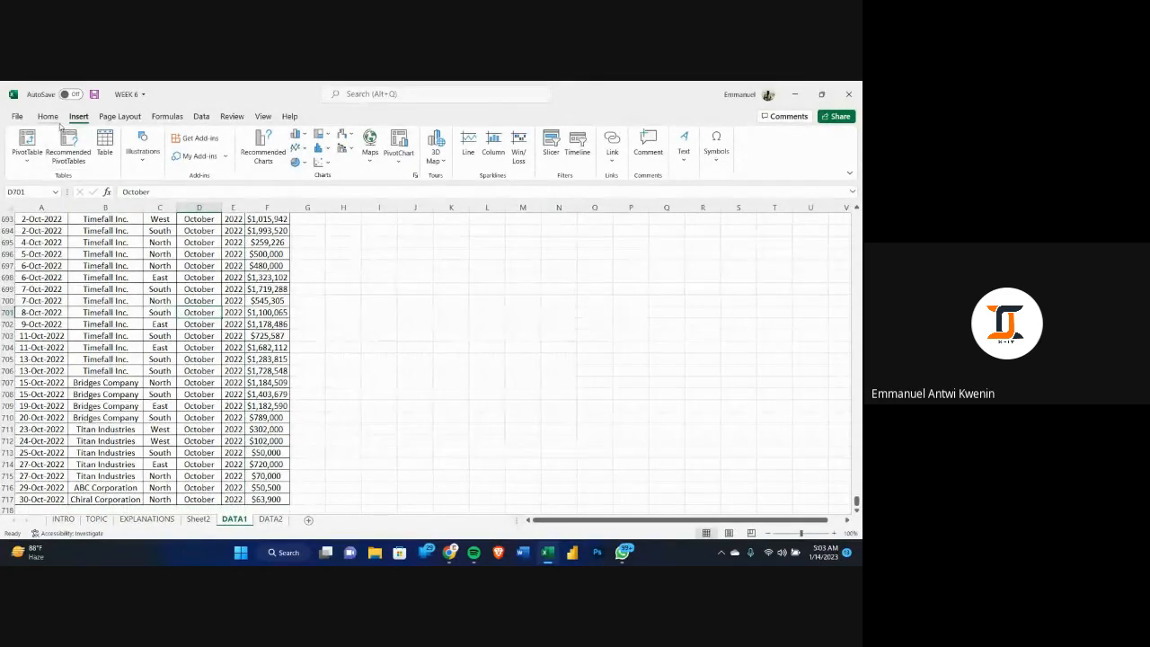
{"action": "left_click", "coordinate": [30, 143]}
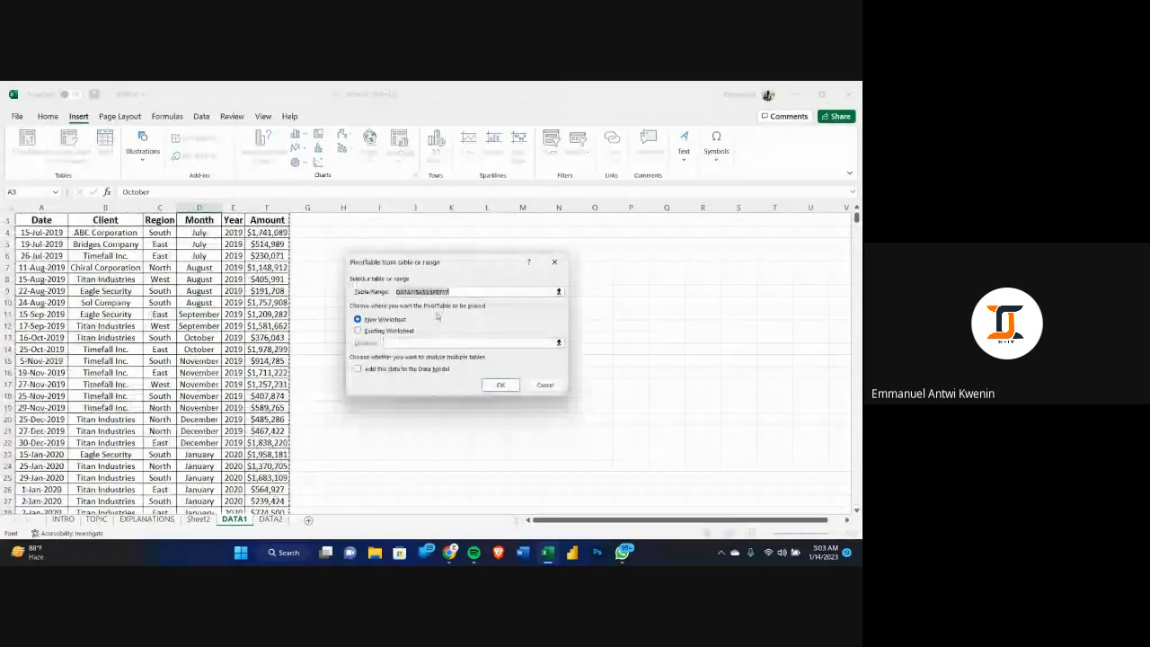
{"action": "scroll", "coordinate": [187, 277], "scroll_direction": "up", "scroll_amount": 1}
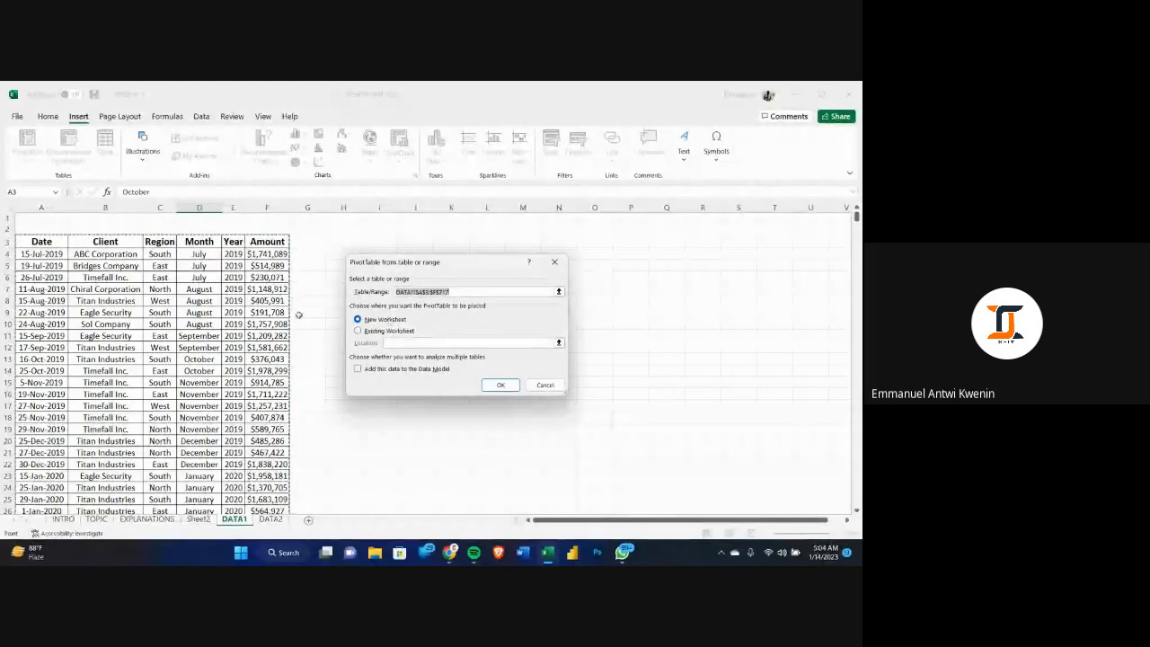
- Try the Existing Worksheet placement by entering a cell location, and clear that location
{"action": "left_click", "coordinate": [358, 332]}
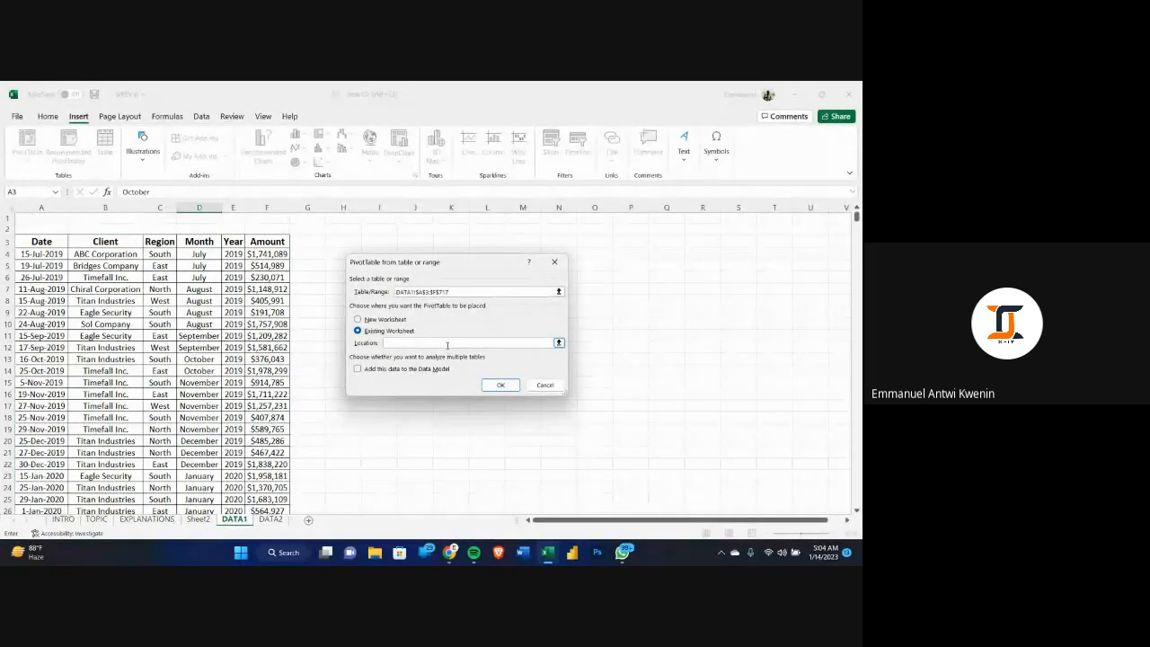
{"action": "left_click_drag", "start_coordinate": [478, 270], "coordinate": [462, 286]}
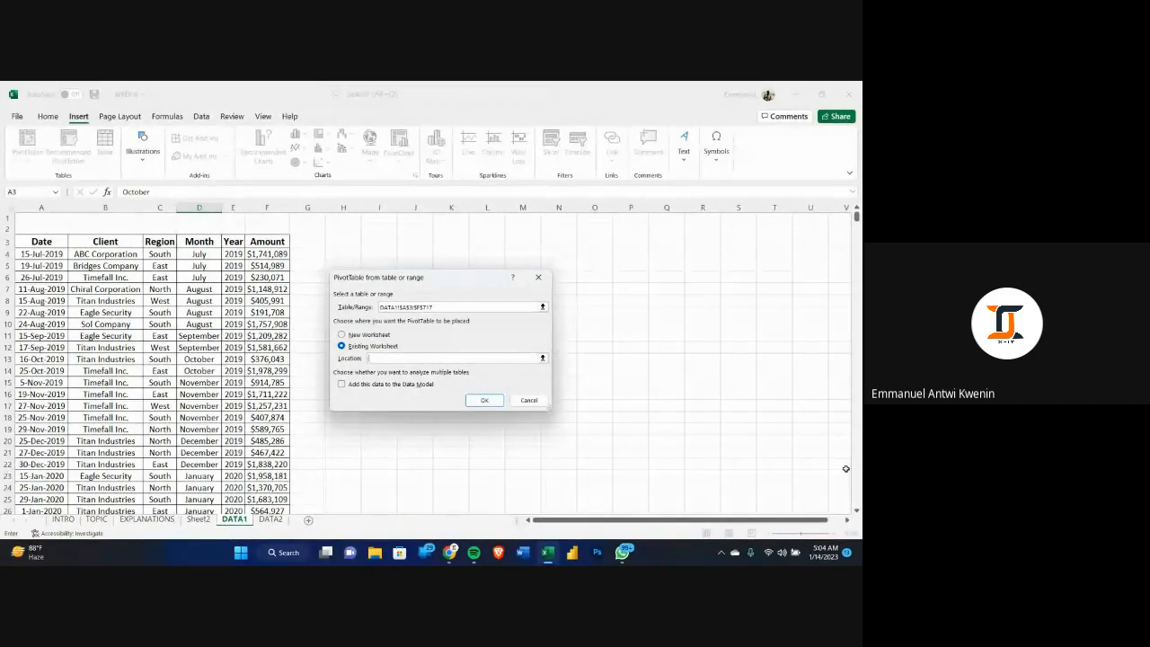
{"action": "type", "text": "a"}
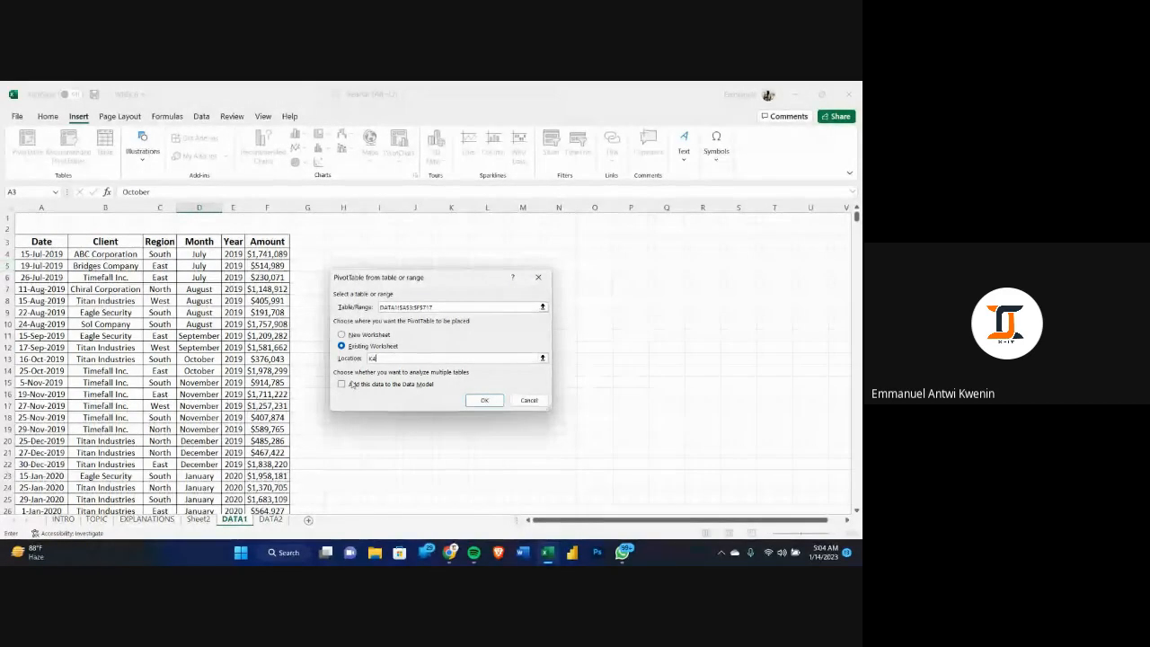
{"action": "key", "text": "BackSpace"}
{"action": "key", "text": "BackSpace"}
- Choose New Worksheet as the placement and create the PivotTable
{"action": "left_click", "coordinate": [342, 335]}
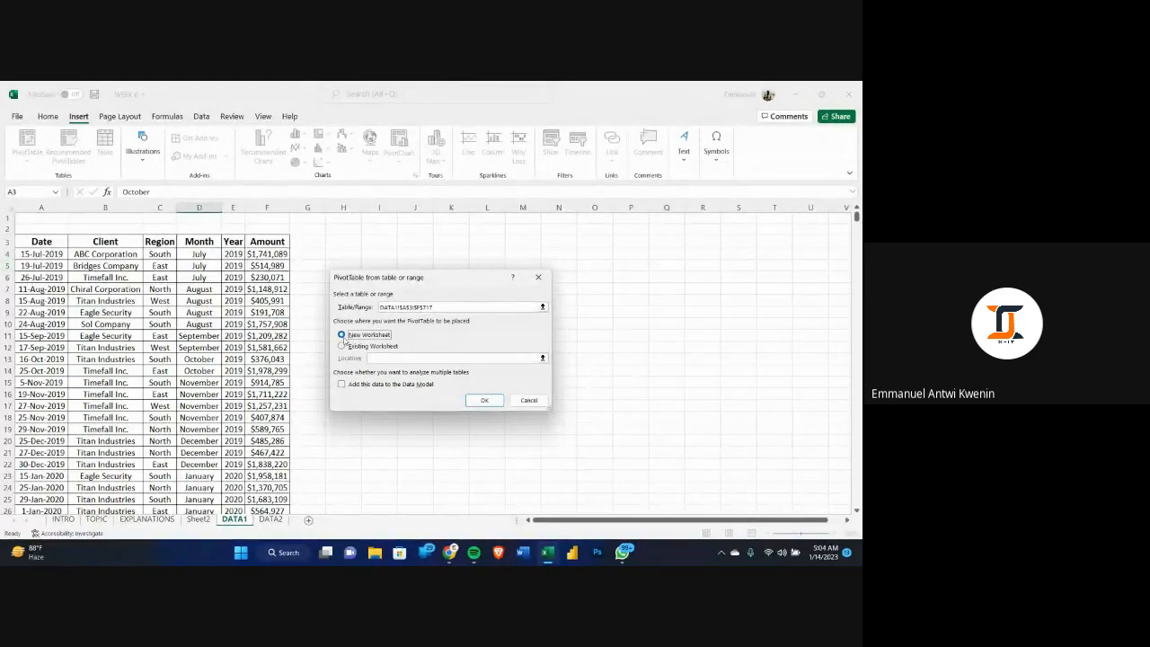
{"action": "left_click", "coordinate": [492, 401]}
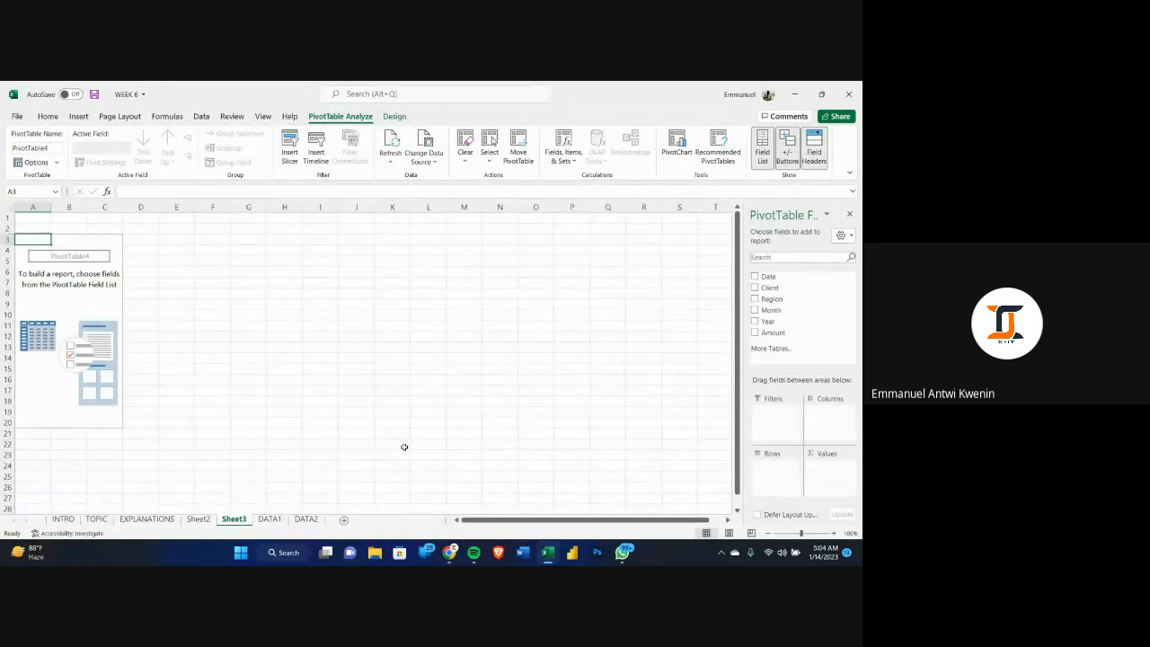
- Delete the empty Sheet2 and select cell B4 inside the blank PivotTable area on Sheet3
{"action": "left_click", "coordinate": [198, 519]}
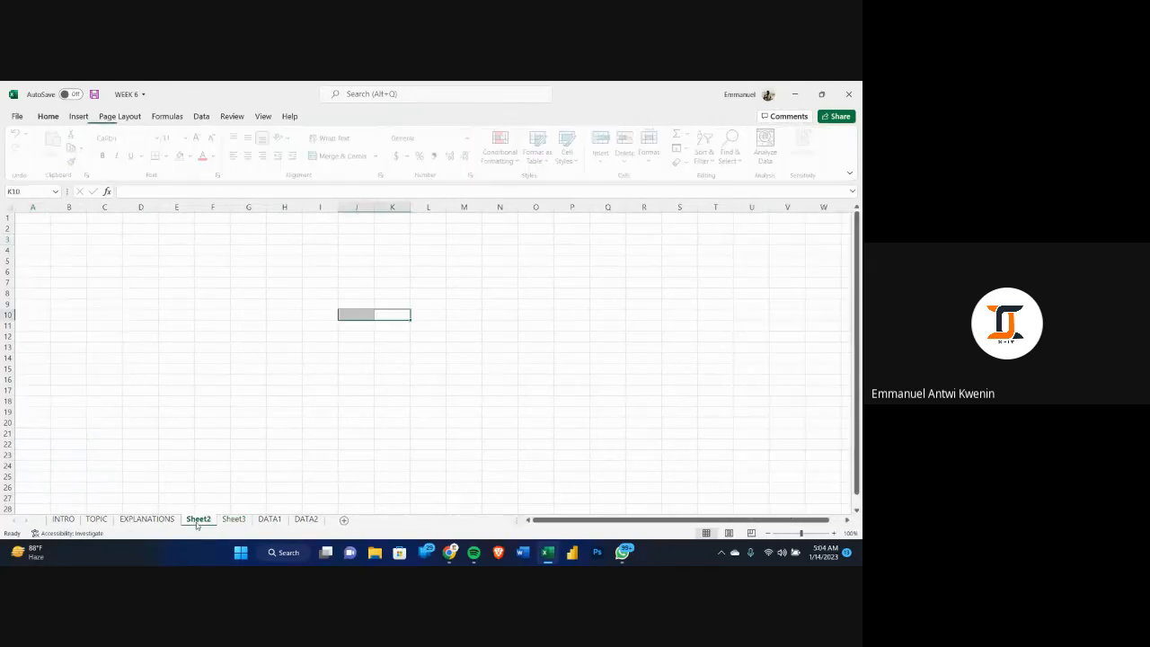
{"action": "right_click", "coordinate": [198, 520]}
{"action": "left_click", "coordinate": [226, 379]}
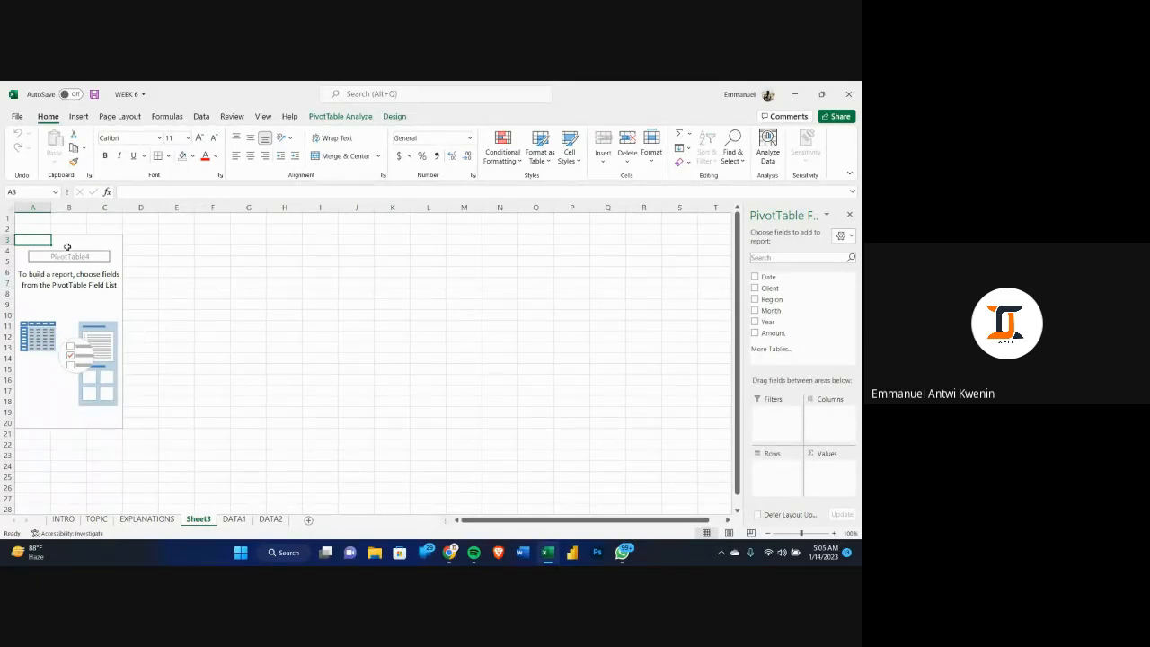
{"action": "left_click", "coordinate": [68, 249]}
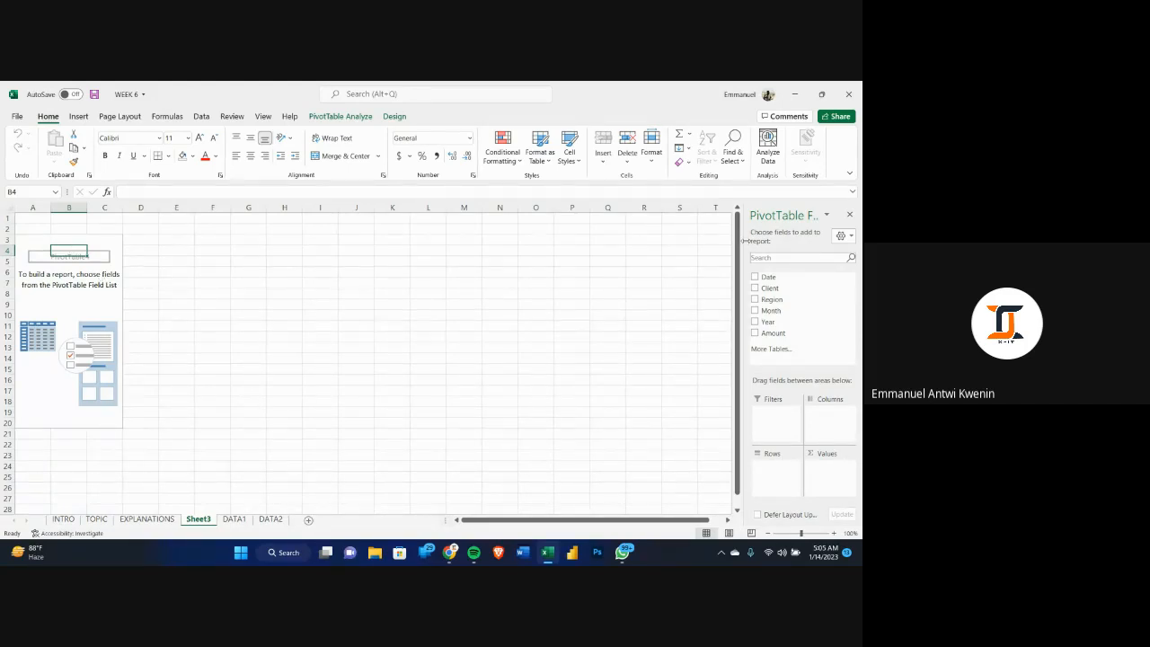
- Widen the PivotTable Fields pane and alternate the selection between cells inside and outside the blank PivotTable, finishing on B8
{"action": "left_click_drag", "start_coordinate": [745, 244], "coordinate": [673, 252]}
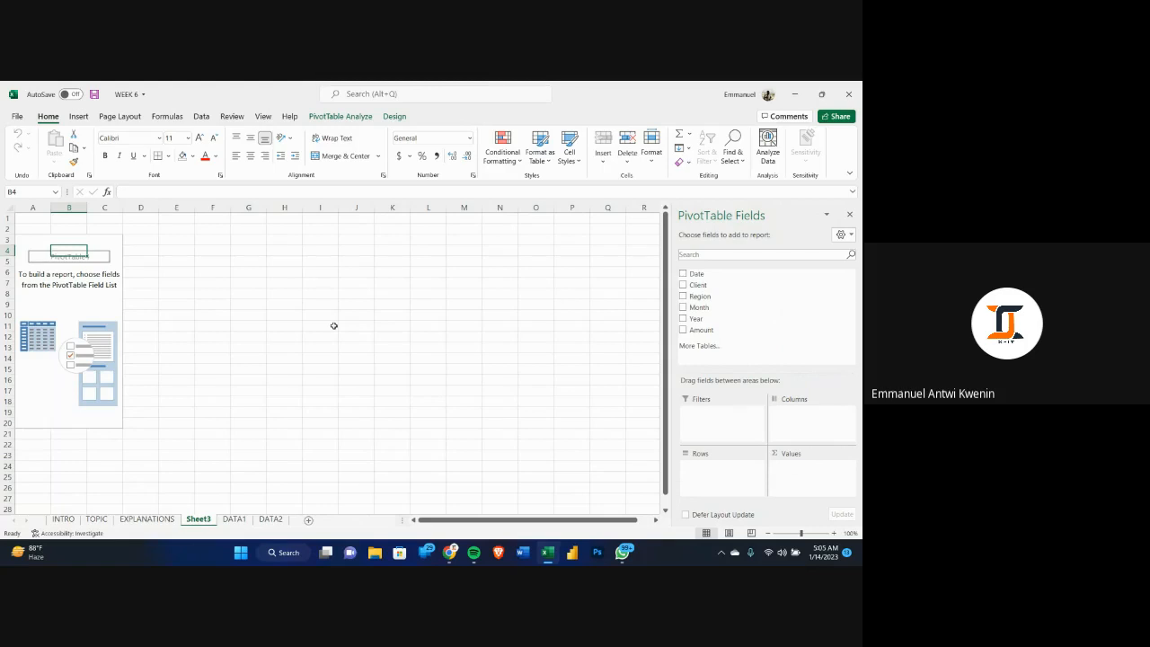
{"action": "key", "text": "Down"}
{"action": "key", "text": "Left"}
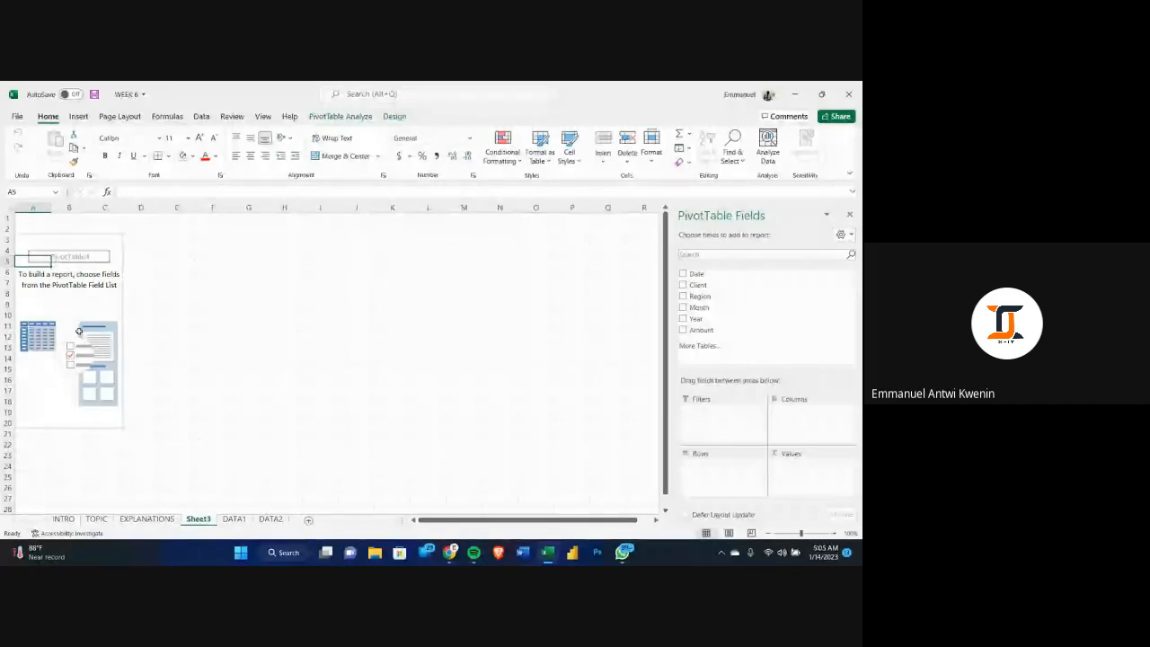
{"action": "left_click", "coordinate": [47, 315]}
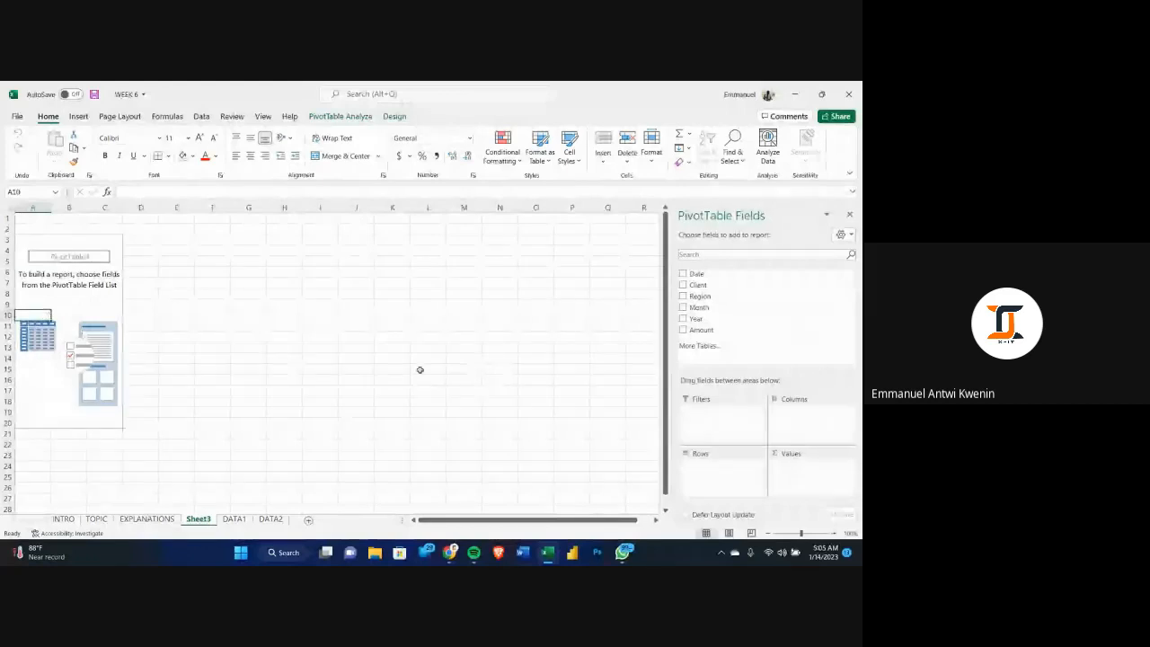
{"action": "left_click", "coordinate": [564, 325]}
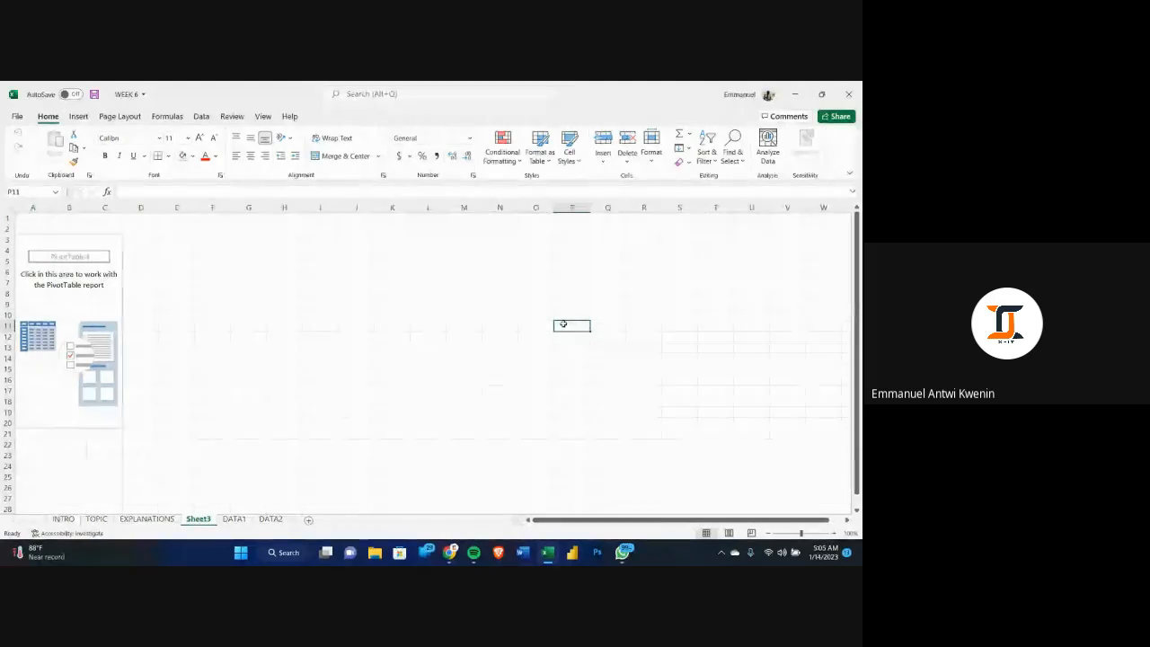
{"action": "left_click", "coordinate": [59, 292]}
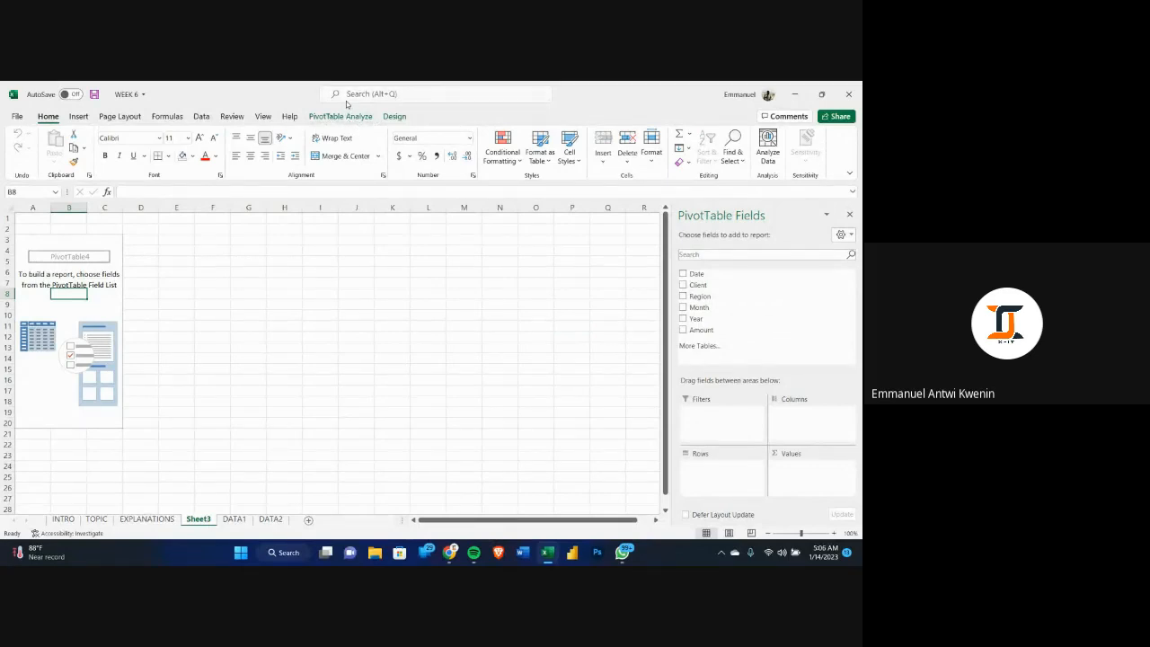
{"action": "left_click", "coordinate": [560, 289]}
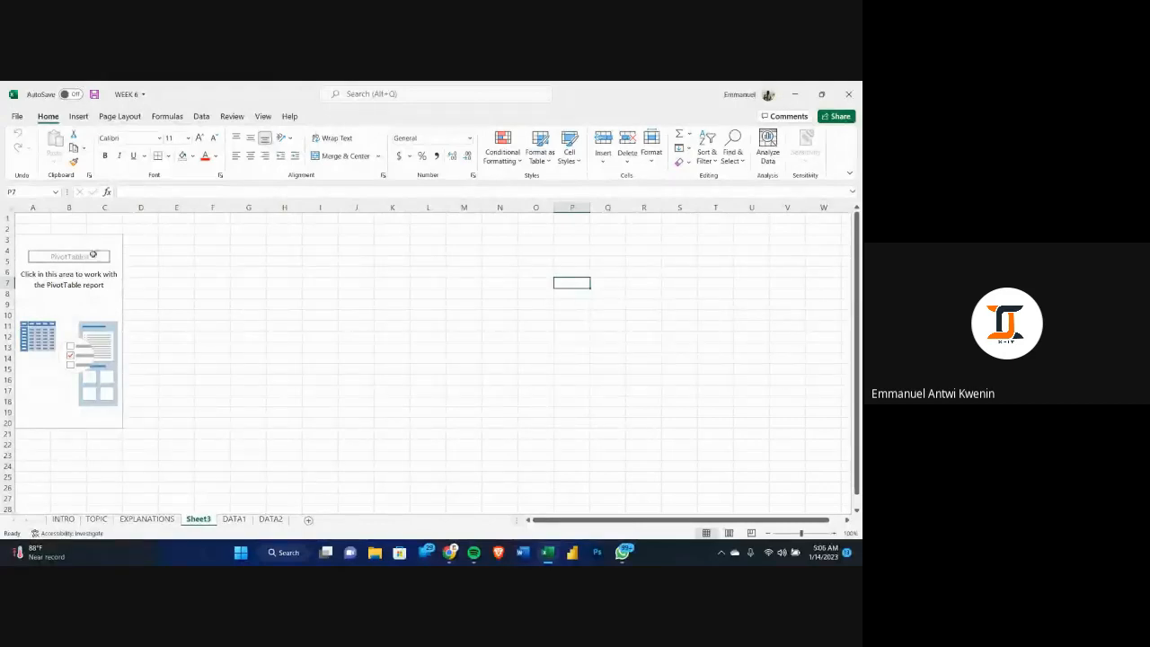
{"action": "left_click", "coordinate": [54, 292]}
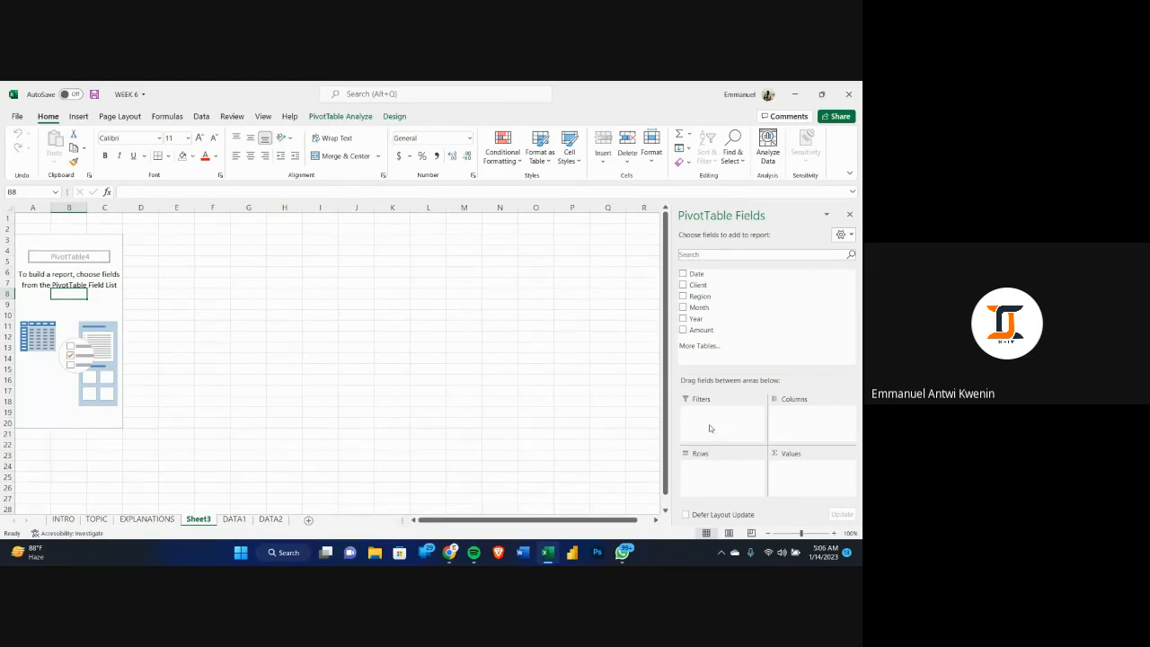
- Convert the data range on the DATA1 sheet into a table with headers
{"action": "left_click", "coordinate": [234, 520]}
{"action": "left_click", "coordinate": [179, 383]}
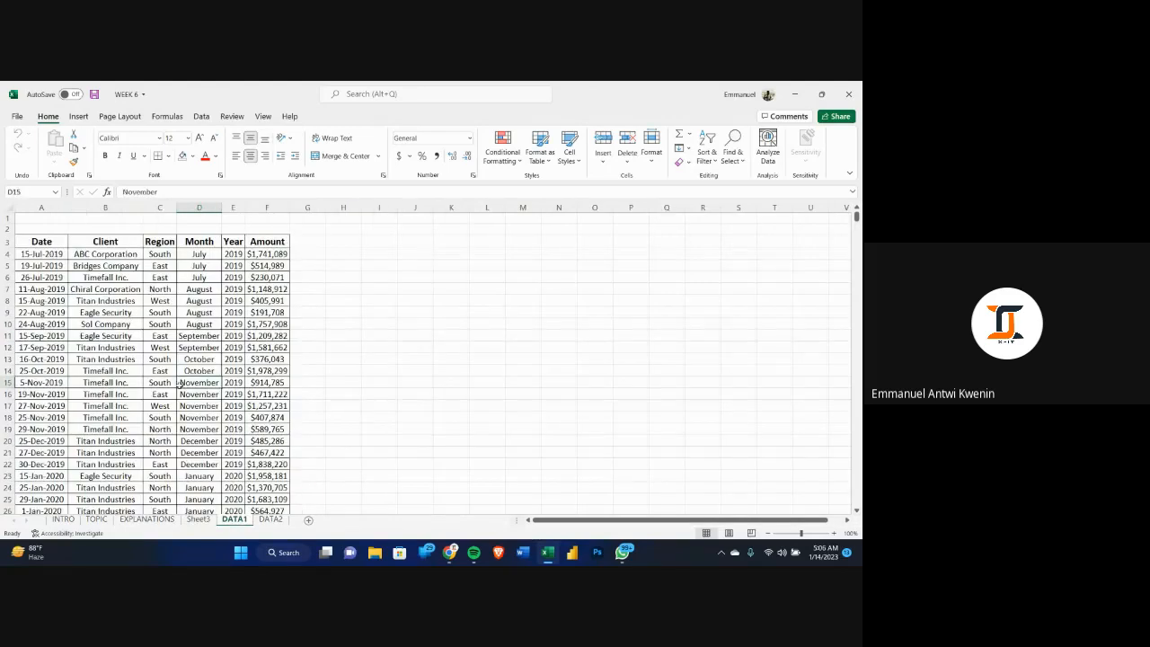
{"action": "key", "text": "ctrl+t"}
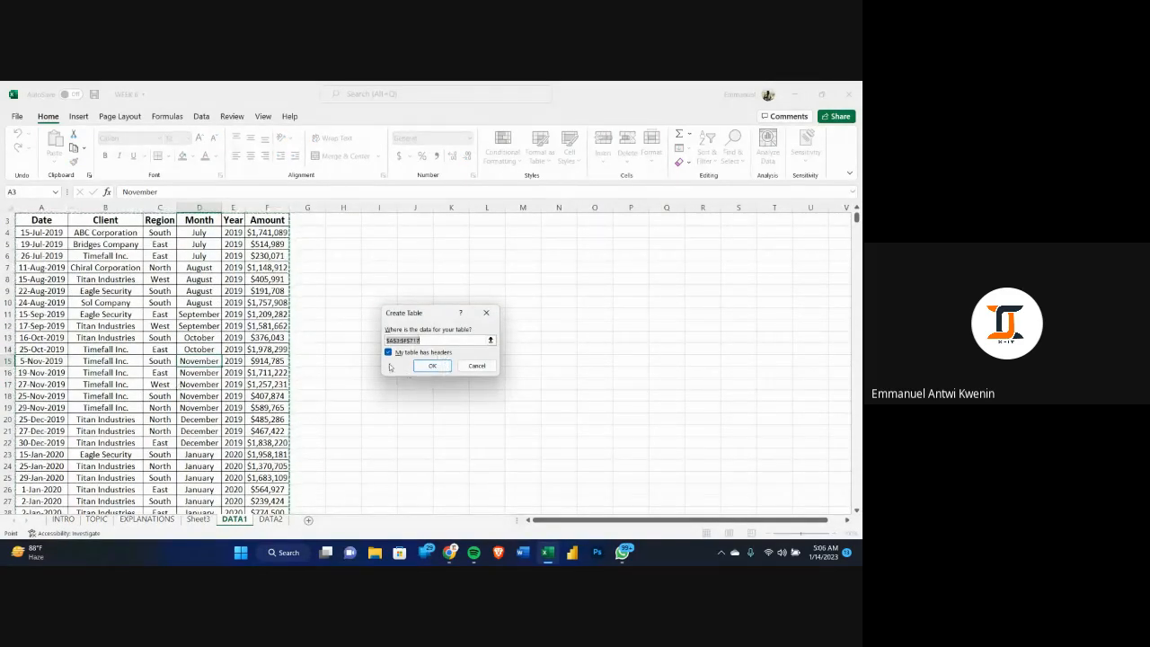
{"action": "left_click", "coordinate": [432, 365]}
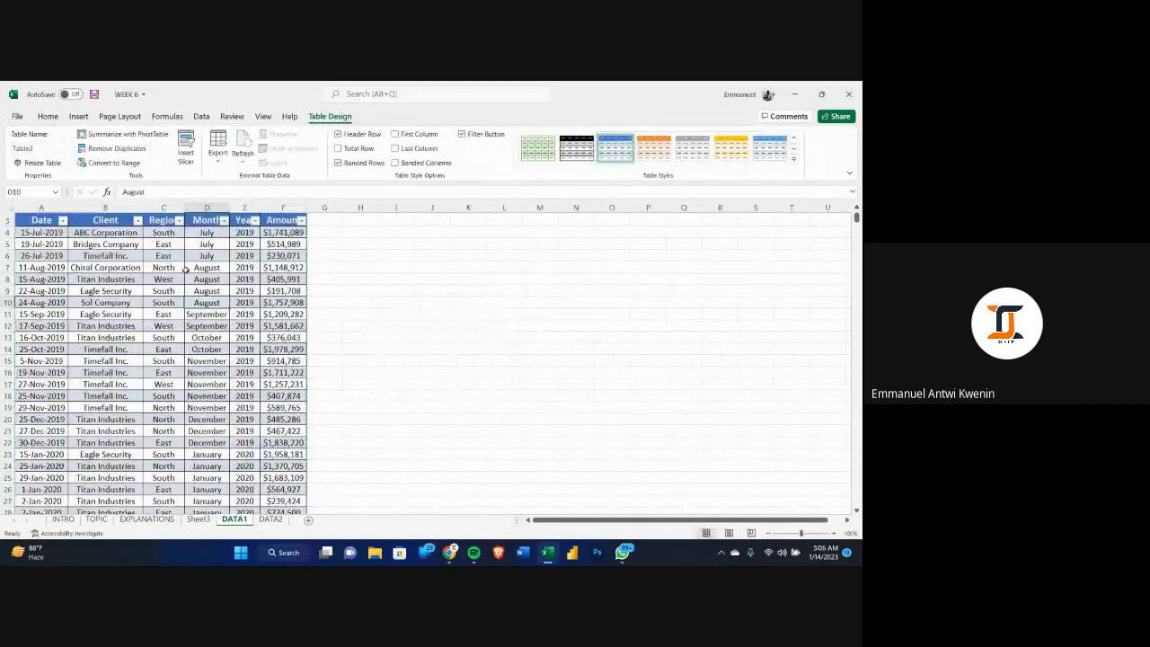
- Filter the table's Region column to show only East
{"action": "left_click", "coordinate": [179, 221]}
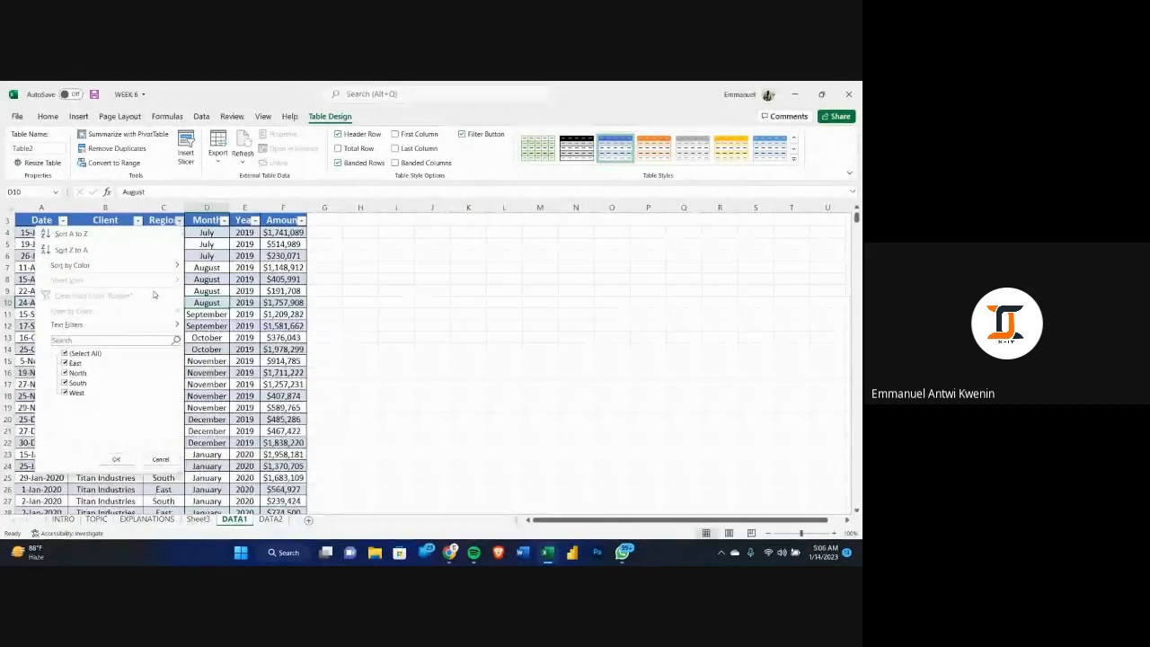
{"action": "left_click", "coordinate": [65, 354]}
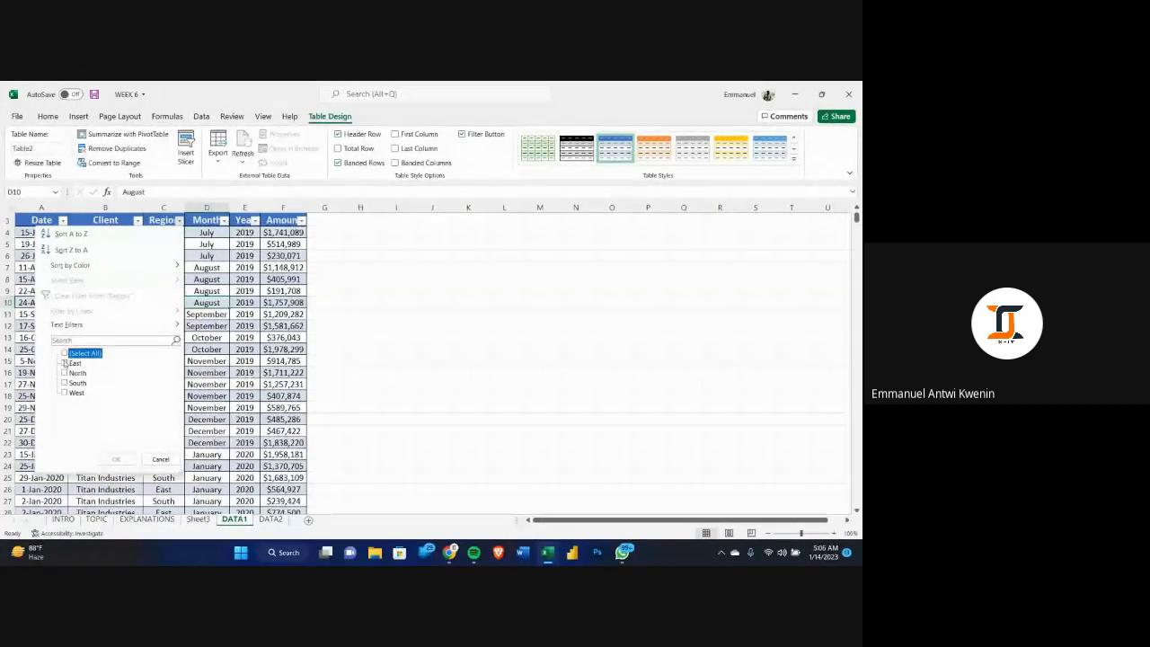
{"action": "left_click", "coordinate": [65, 363]}
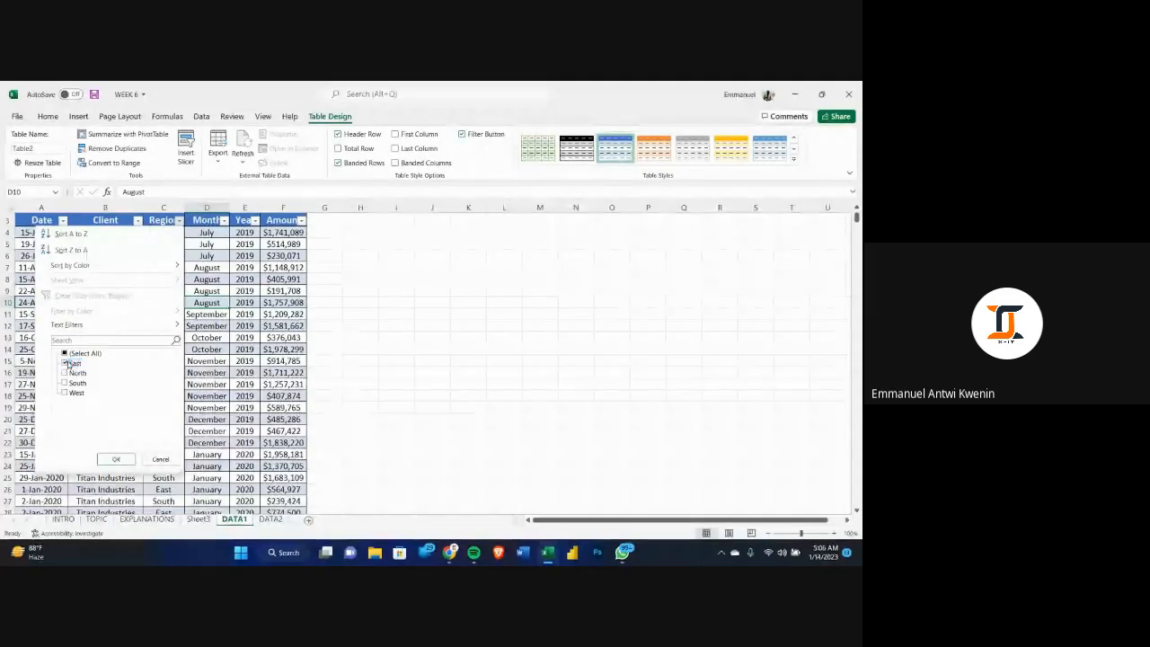
{"action": "left_click", "coordinate": [116, 460]}
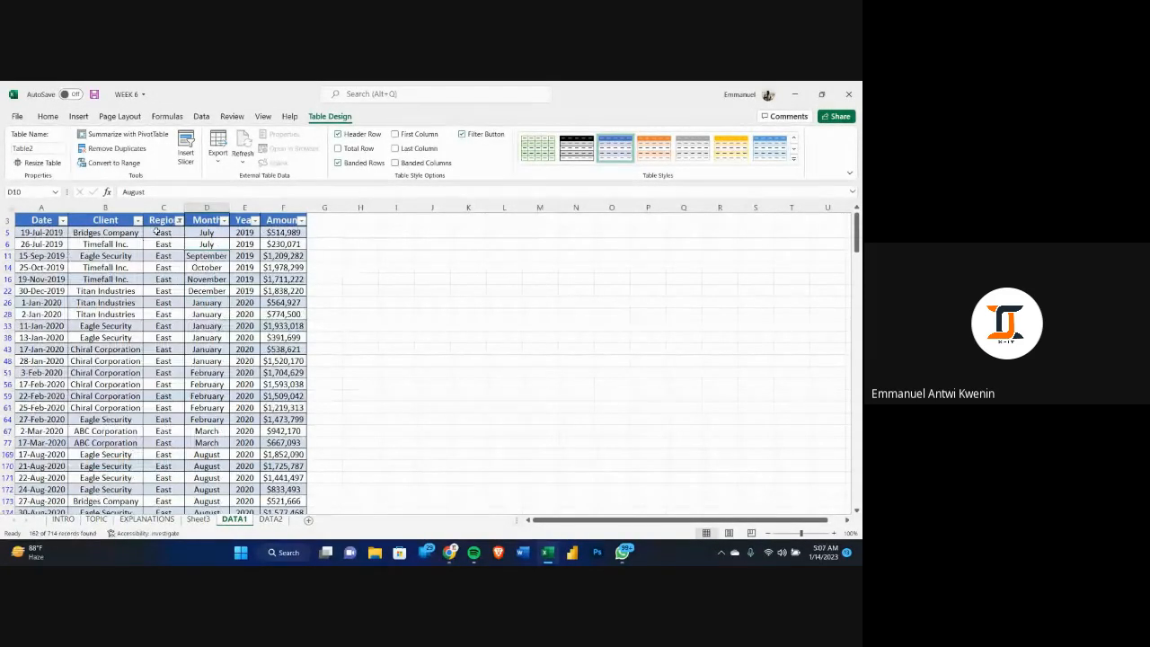
- Select the filtered East entries from C5 downward for review, and undo the Region filter
{"action": "left_click_drag", "start_coordinate": [159, 232], "coordinate": [160, 488]}
{"action": "scroll", "coordinate": [182, 430], "scroll_direction": "up", "scroll_amount": 9}
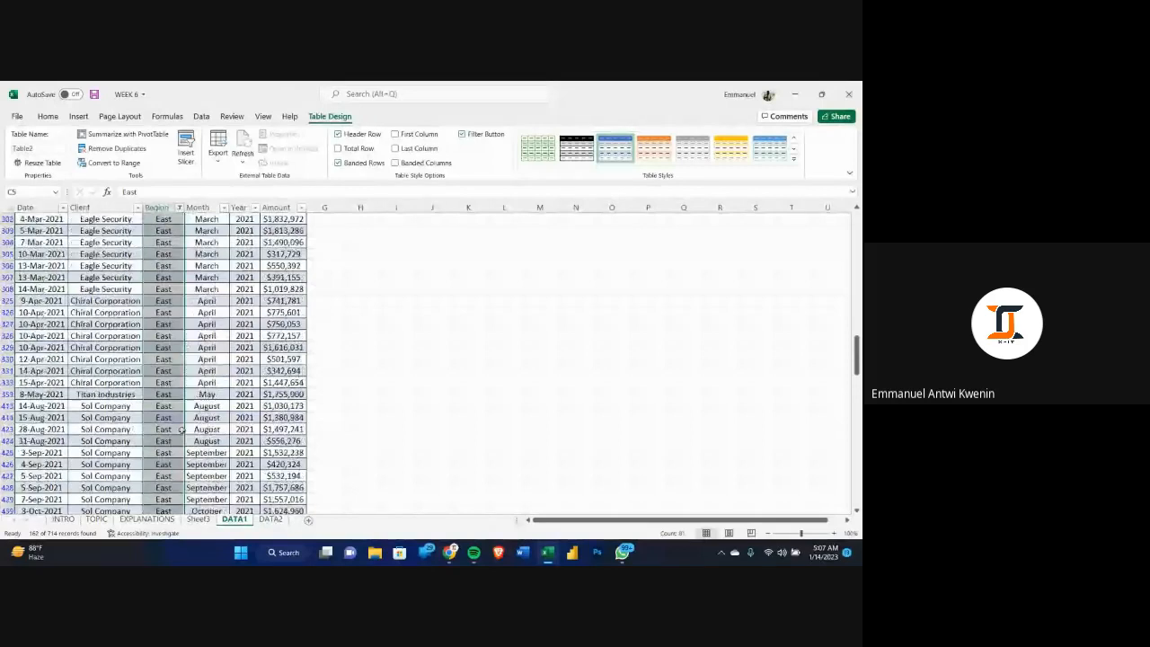
{"action": "scroll", "coordinate": [182, 429], "scroll_direction": "up", "scroll_amount": 15}
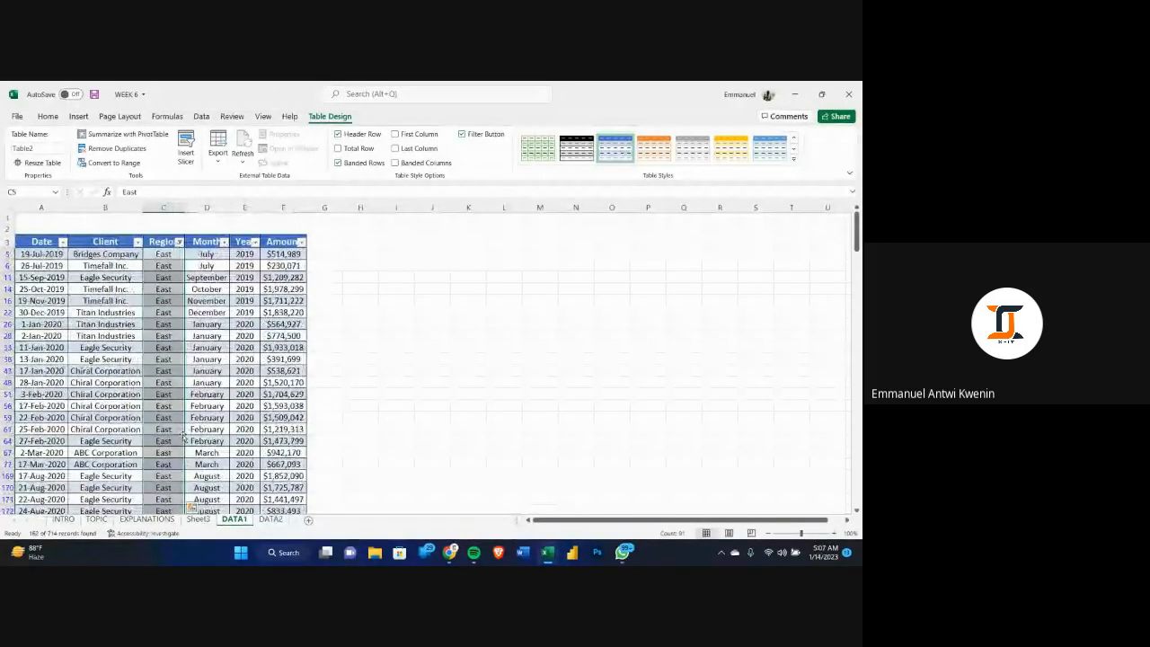
{"action": "key", "text": "ctrl+z"}
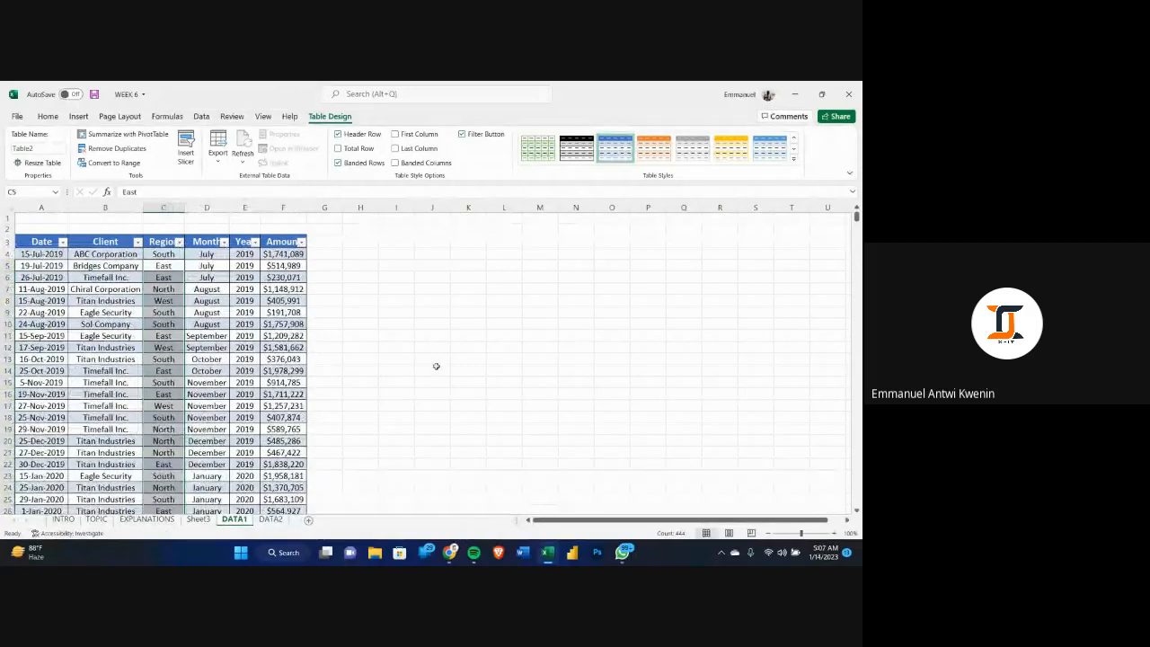
{"action": "left_click", "coordinate": [467, 452]}
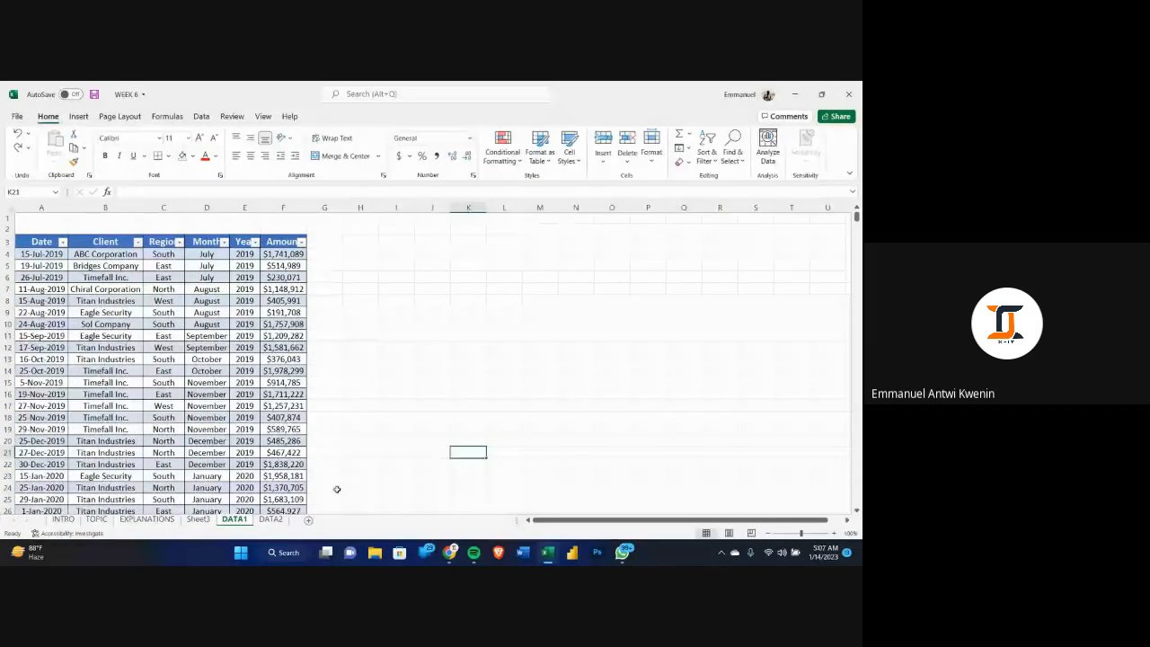
- Add the Date field to the Filters area of the PivotTable on Sheet3 and widen column A
{"action": "left_click", "coordinate": [198, 520]}
{"action": "left_click", "coordinate": [68, 294]}
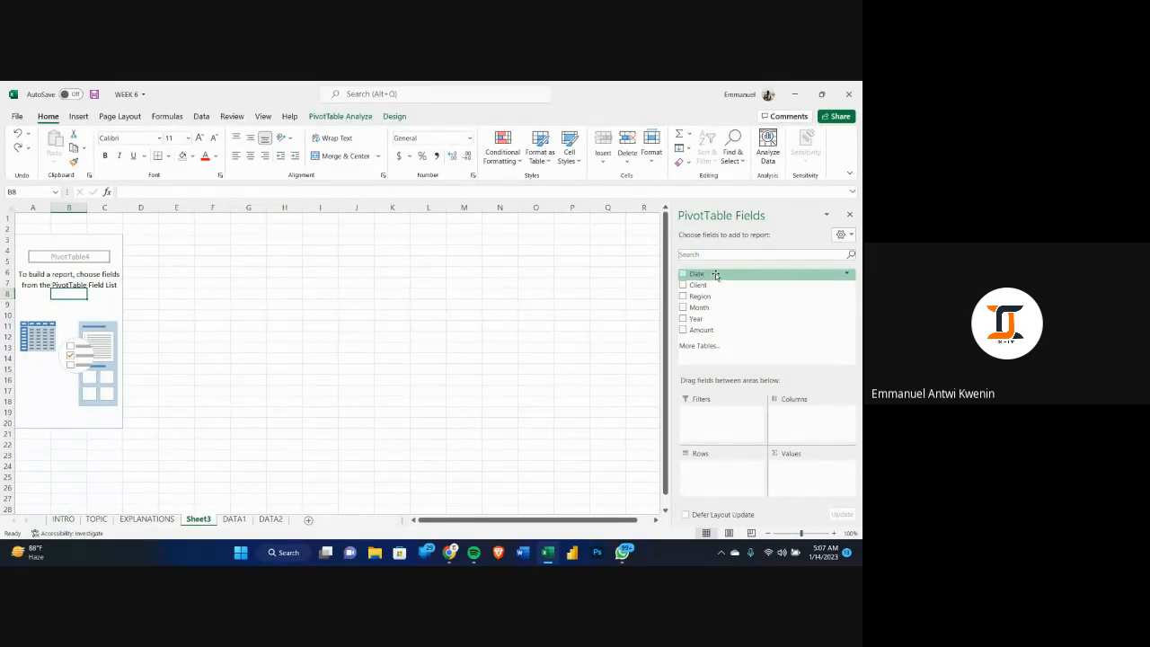
{"action": "left_click_drag", "start_coordinate": [716, 274], "coordinate": [725, 426]}
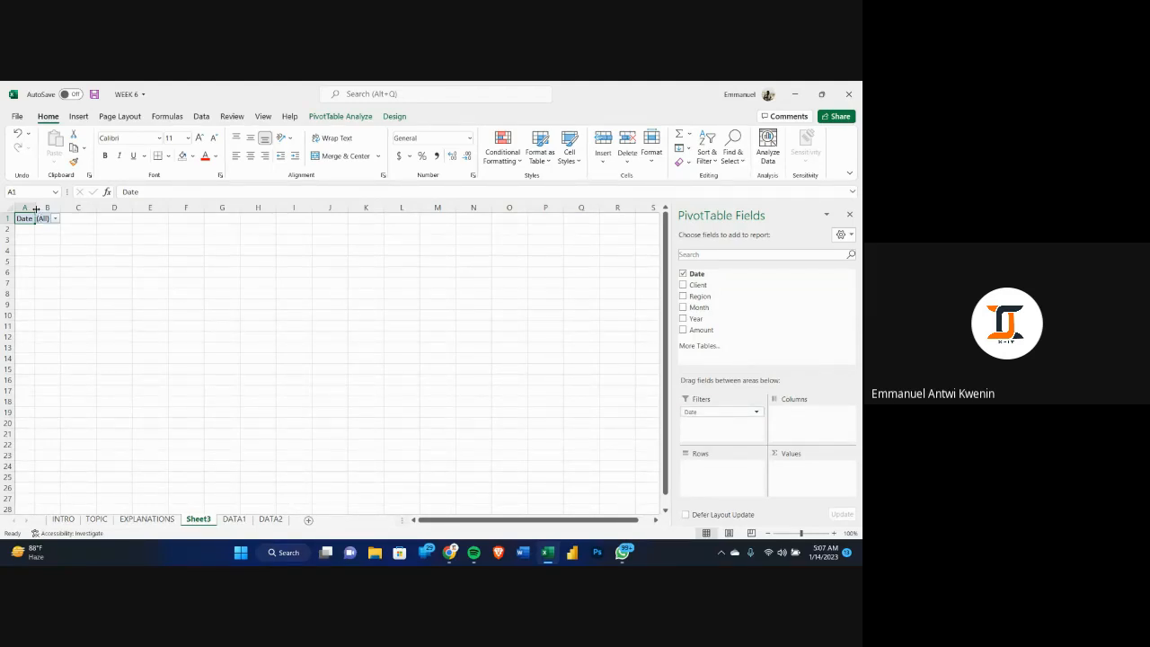
{"action": "left_click_drag", "start_coordinate": [36, 208], "coordinate": [80, 216]}
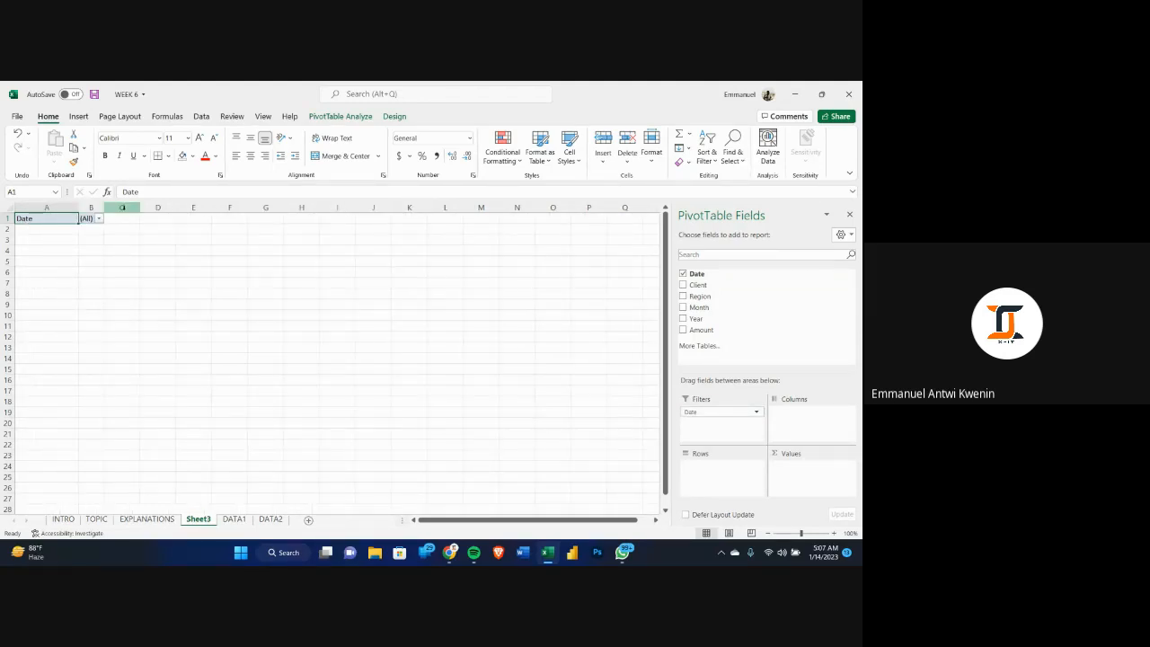
- Browse the dates offered by the Date report filter without choosing one, and remove Date from the Filters area
{"action": "left_click", "coordinate": [101, 219]}
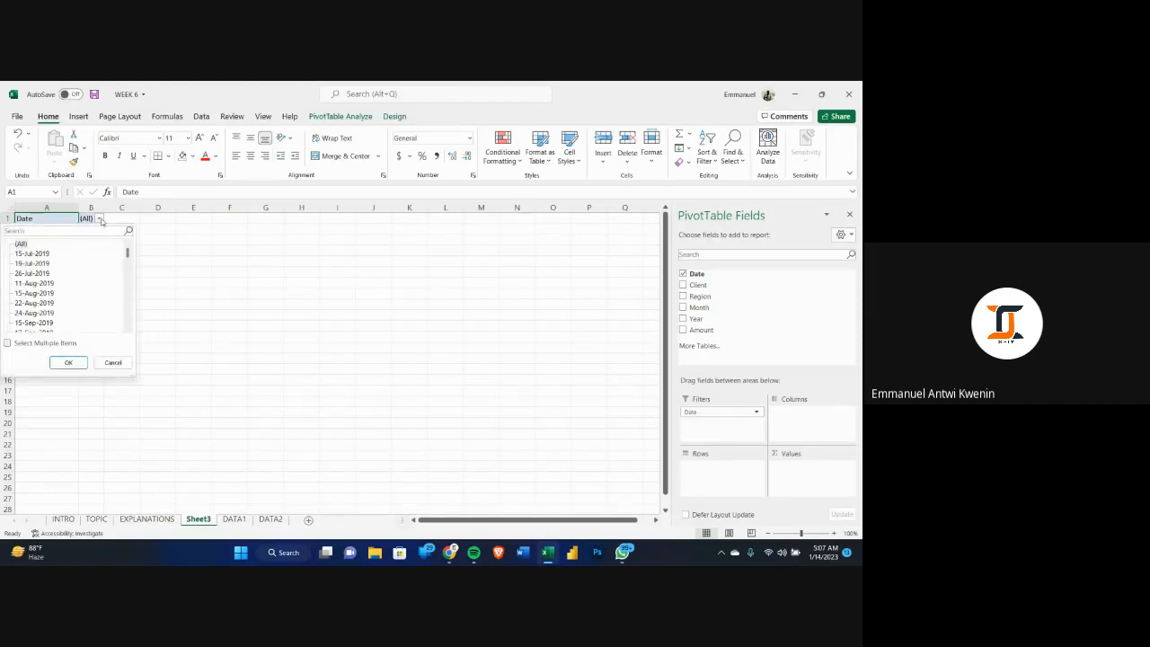
{"action": "scroll", "coordinate": [25, 262], "scroll_direction": "down", "scroll_amount": 6}
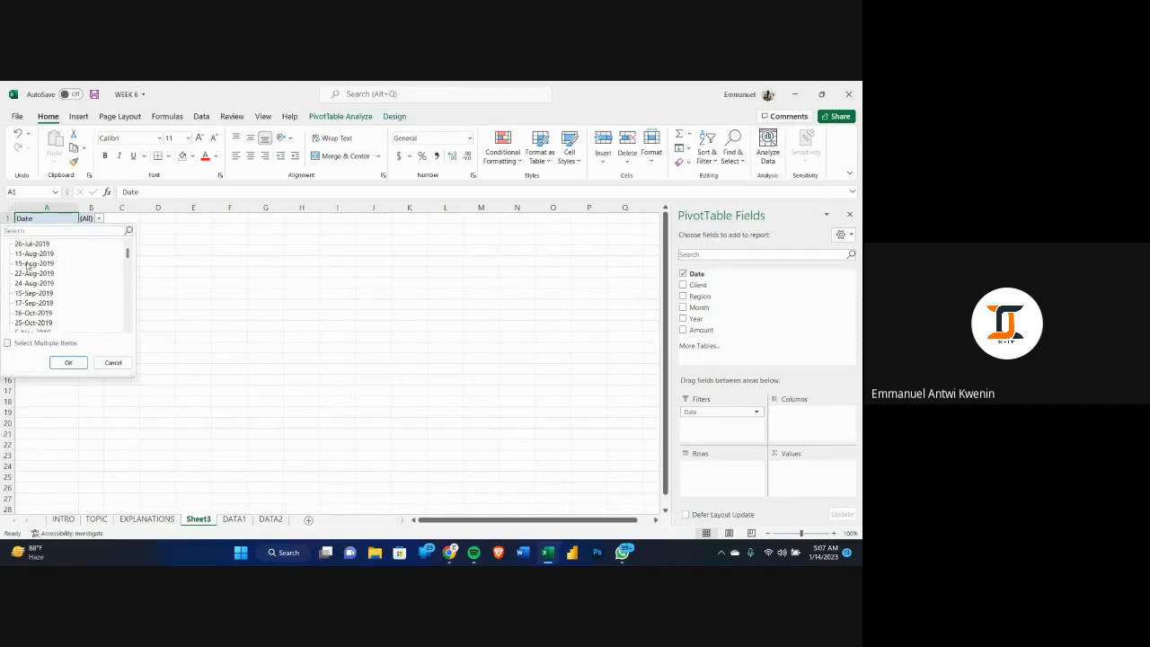
{"action": "scroll", "coordinate": [27, 266], "scroll_direction": "down", "scroll_amount": 6}
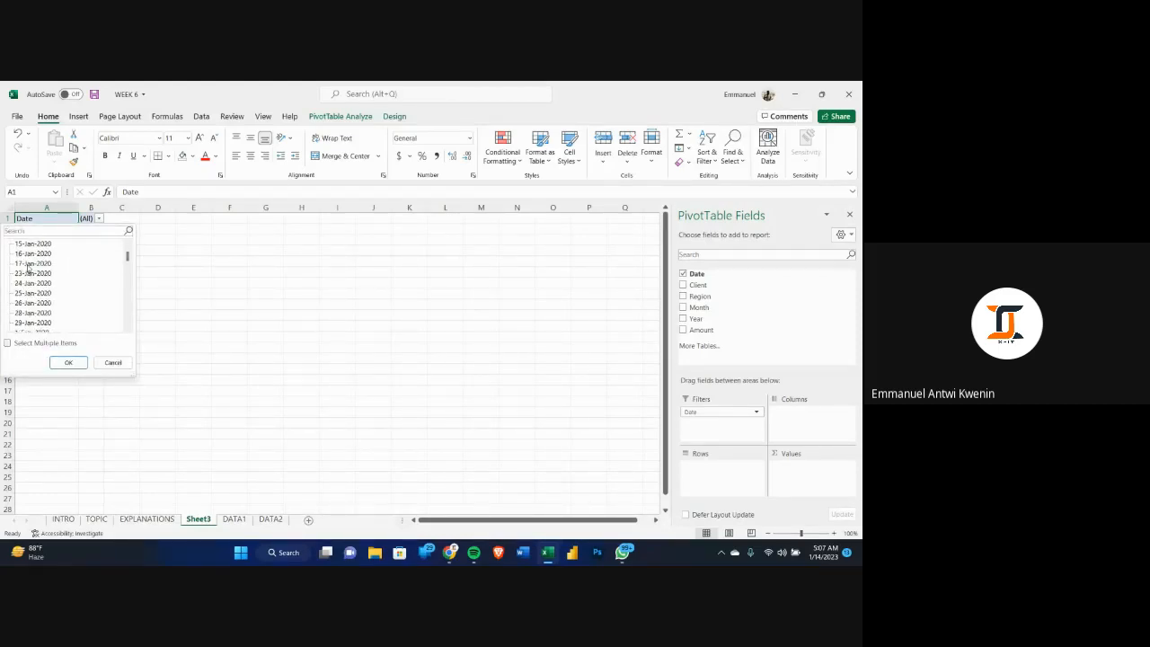
{"action": "scroll", "coordinate": [31, 270], "scroll_direction": "down", "scroll_amount": 6}
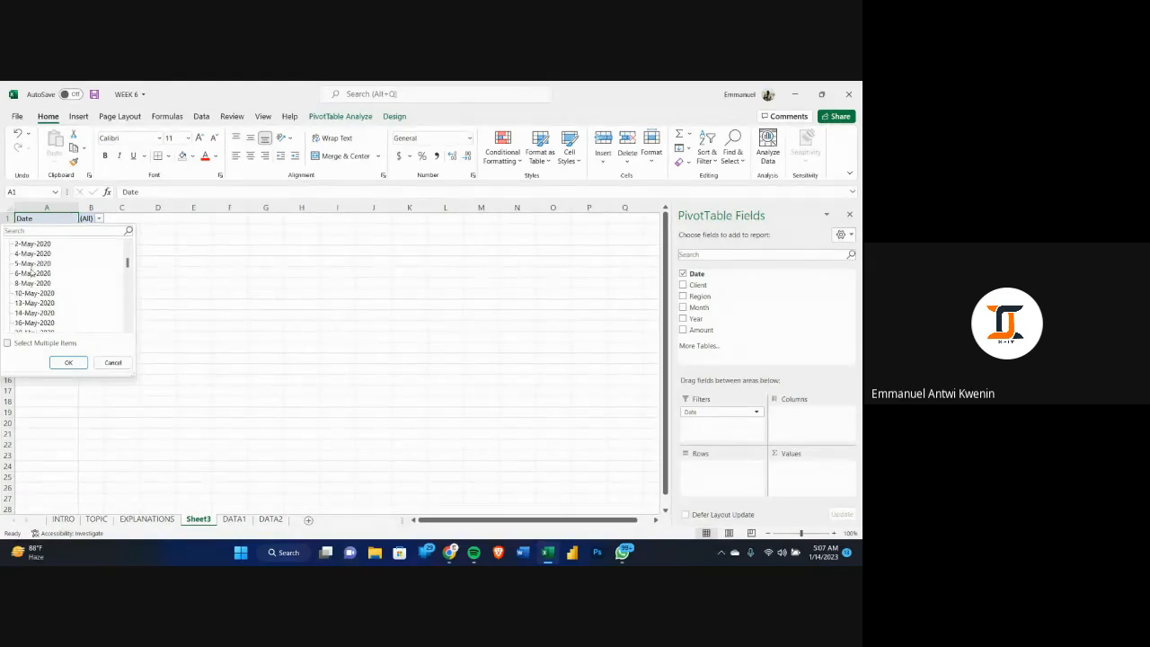
{"action": "left_click", "coordinate": [113, 361]}
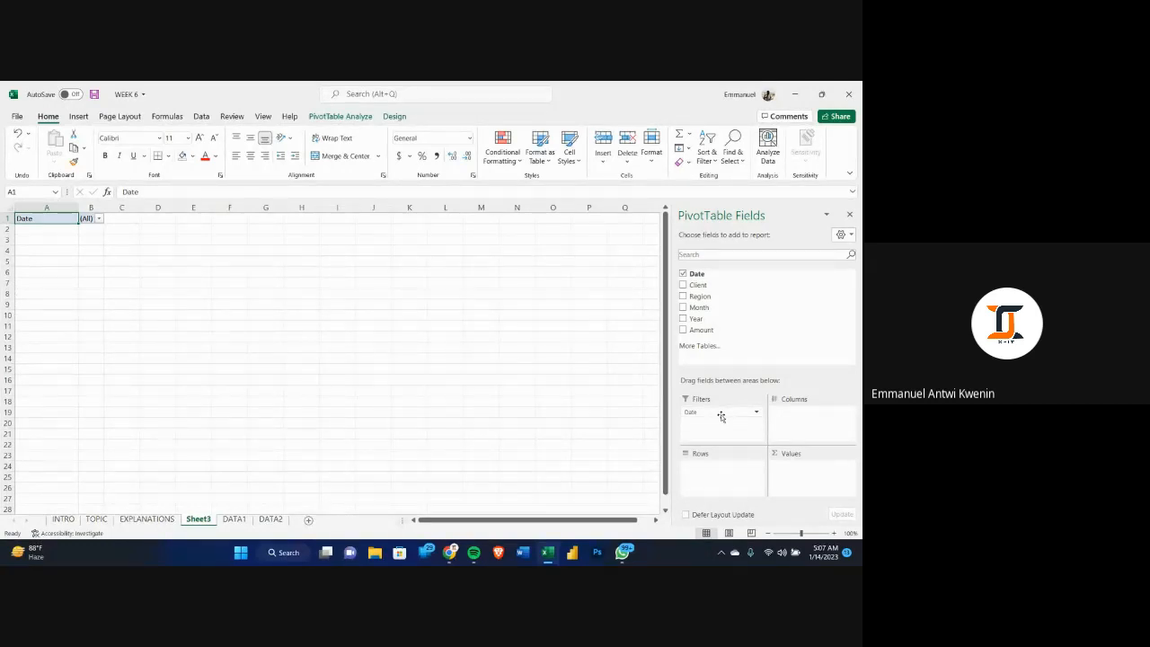
{"action": "left_click_drag", "start_coordinate": [722, 415], "coordinate": [28, 458]}
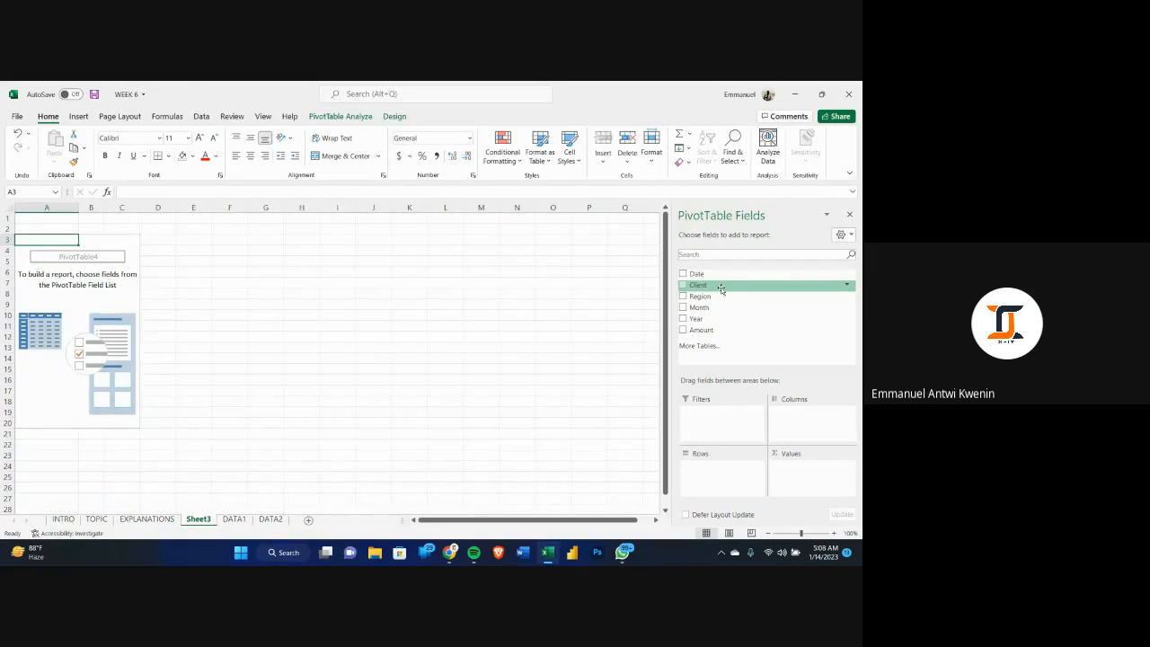
- Convert the table on the DATA1 sheet back to a normal range
{"action": "left_click", "coordinate": [148, 518]}
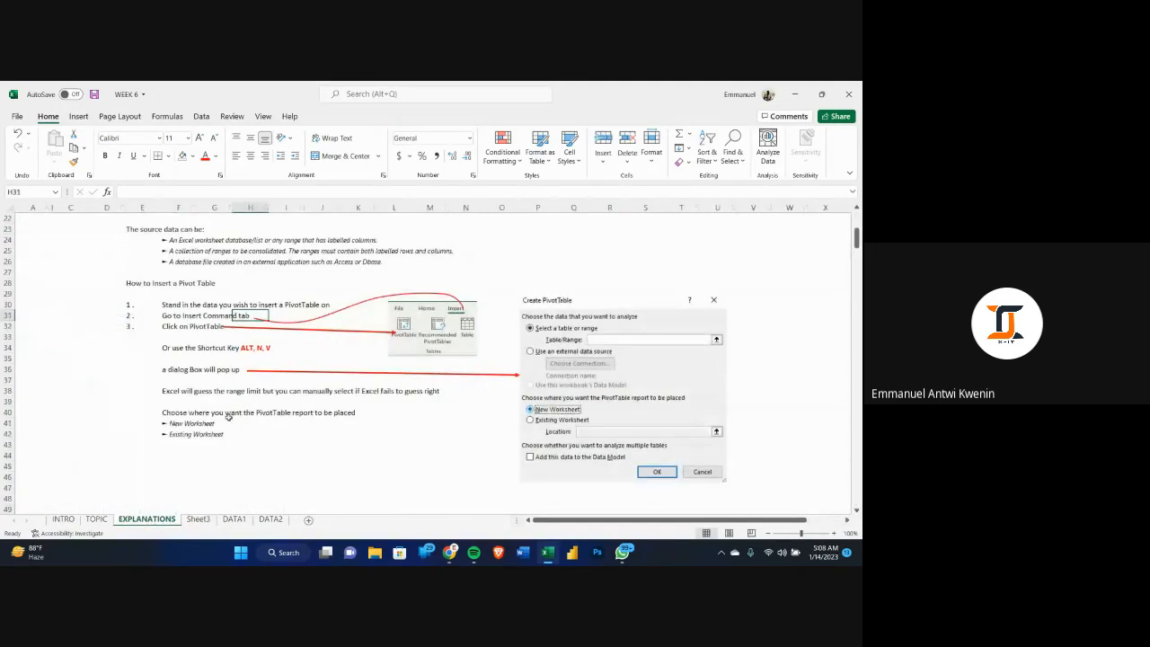
{"action": "left_click", "coordinate": [234, 518]}
{"action": "left_click", "coordinate": [203, 324]}
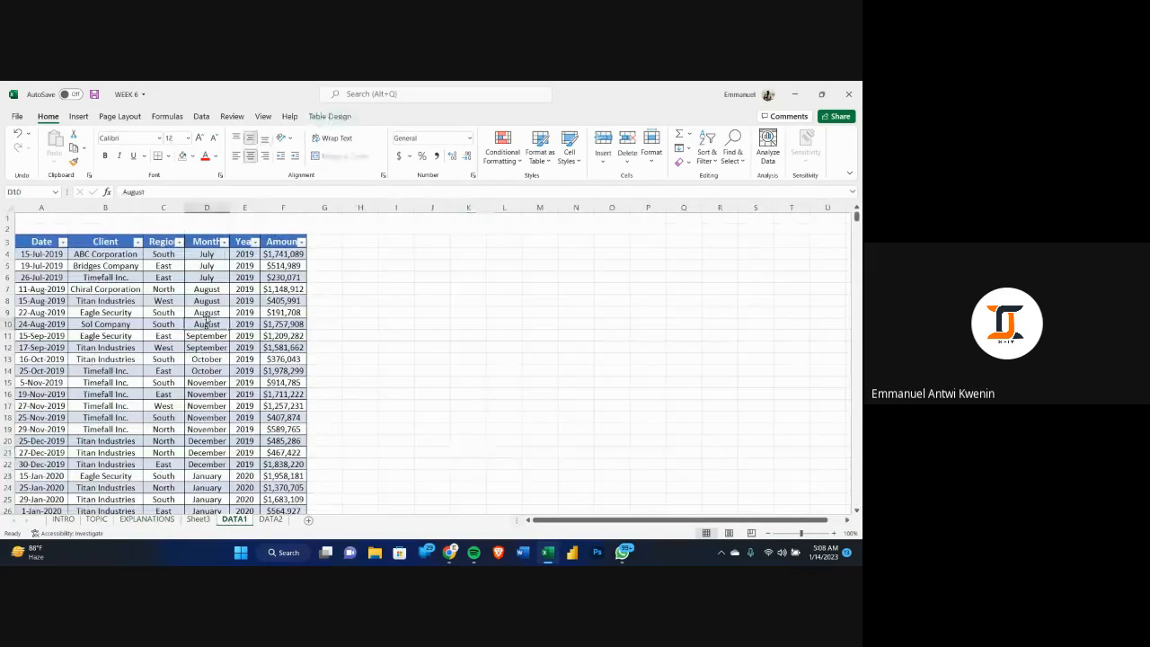
{"action": "left_click", "coordinate": [329, 116]}
{"action": "left_click", "coordinate": [106, 162]}
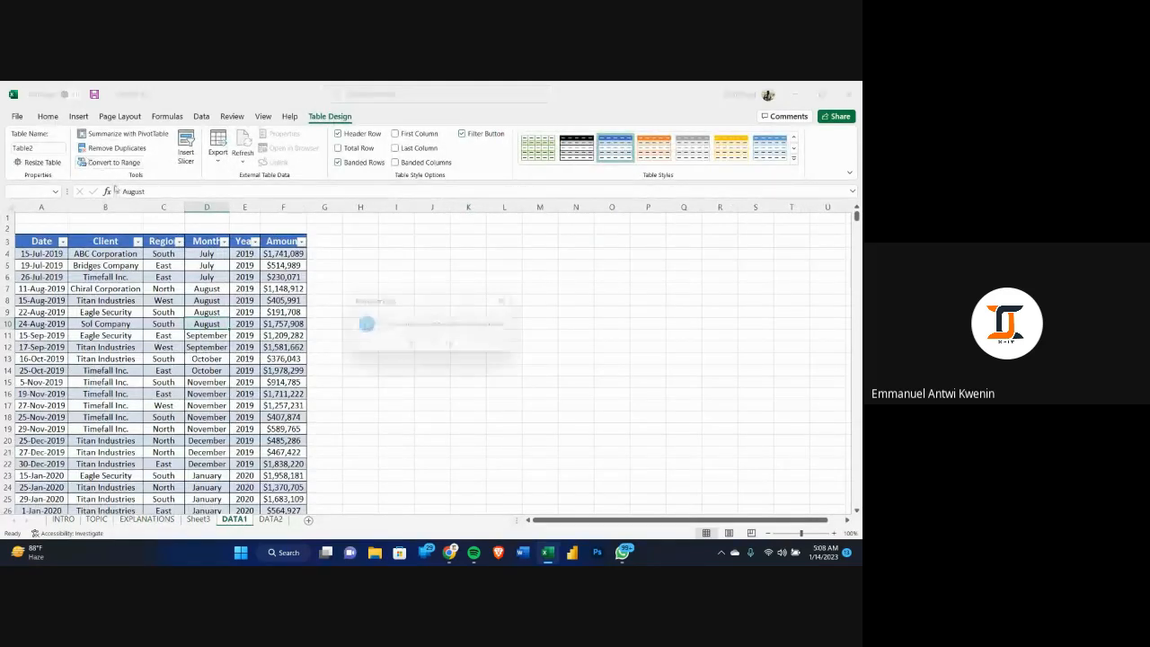
{"action": "left_click", "coordinate": [416, 351]}
{"action": "left_click_drag", "start_coordinate": [386, 361], "coordinate": [370, 361]}
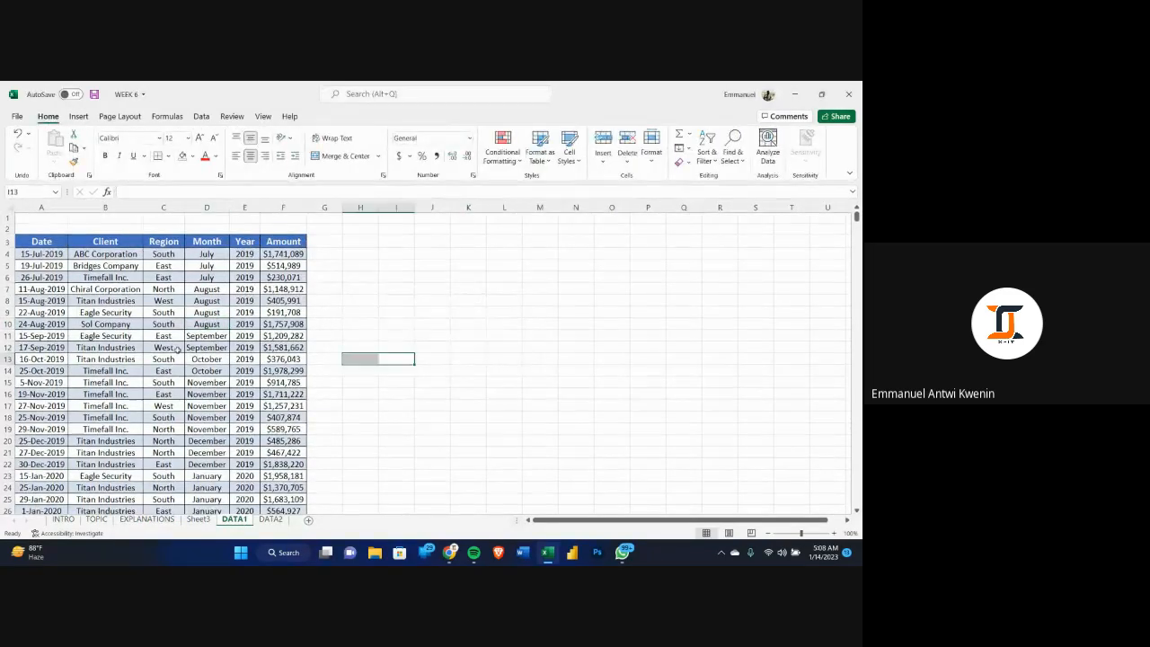
- Highlight the client names in B4:B24 of DATA1, and the repeated Timefall Inc. entries in B14:B19
{"action": "left_click", "coordinate": [168, 347]}
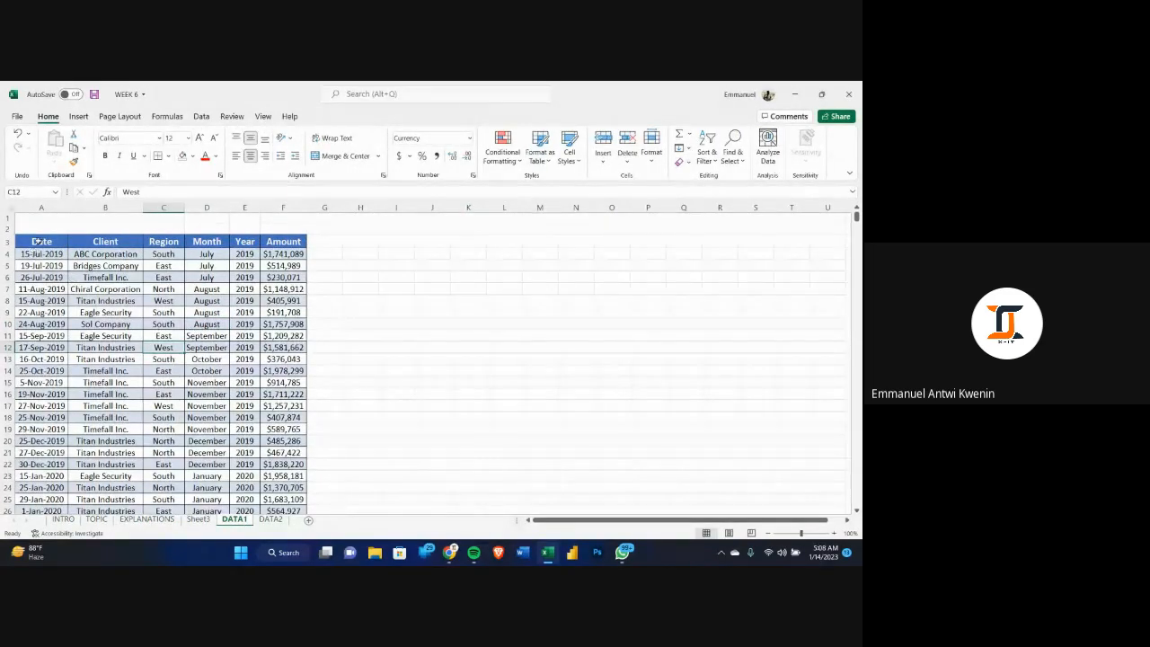
{"action": "left_click_drag", "start_coordinate": [108, 256], "coordinate": [110, 477]}
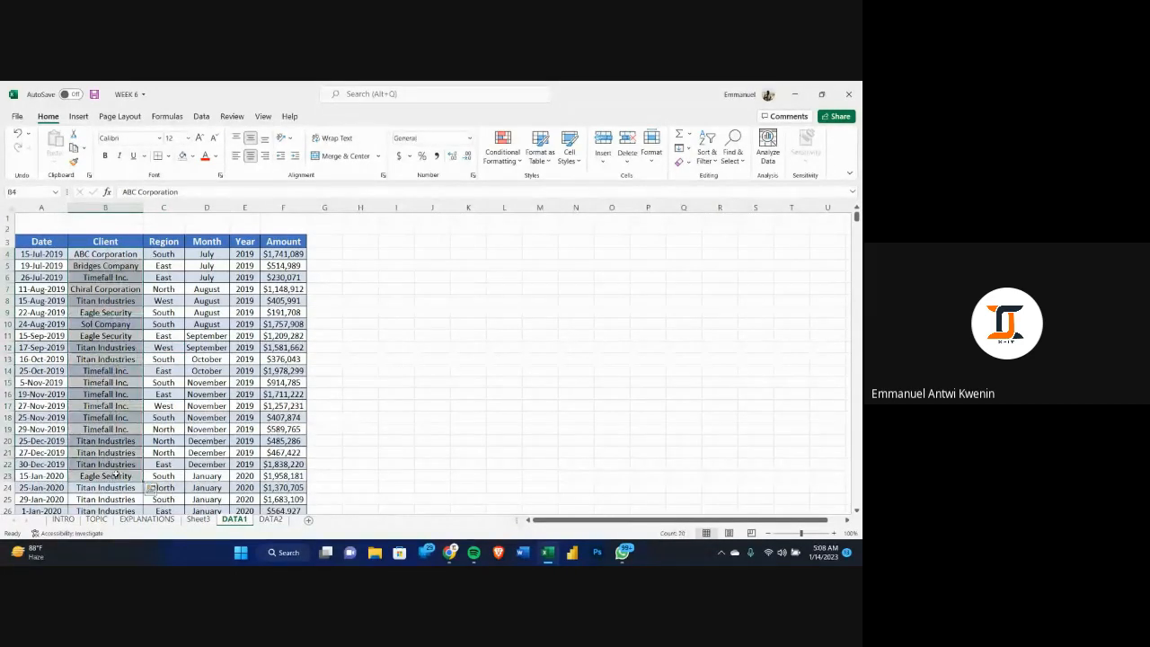
{"action": "left_click_drag", "start_coordinate": [124, 258], "coordinate": [128, 488]}
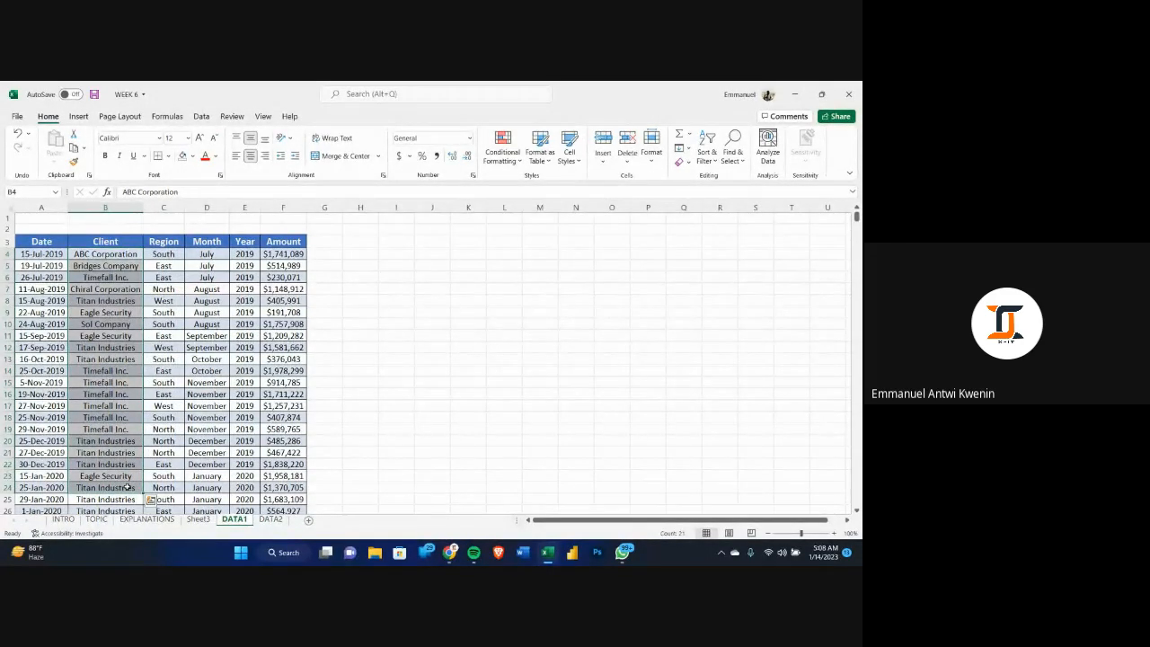
{"action": "left_click_drag", "start_coordinate": [116, 372], "coordinate": [122, 429]}
{"action": "left_click_drag", "start_coordinate": [107, 370], "coordinate": [122, 429]}
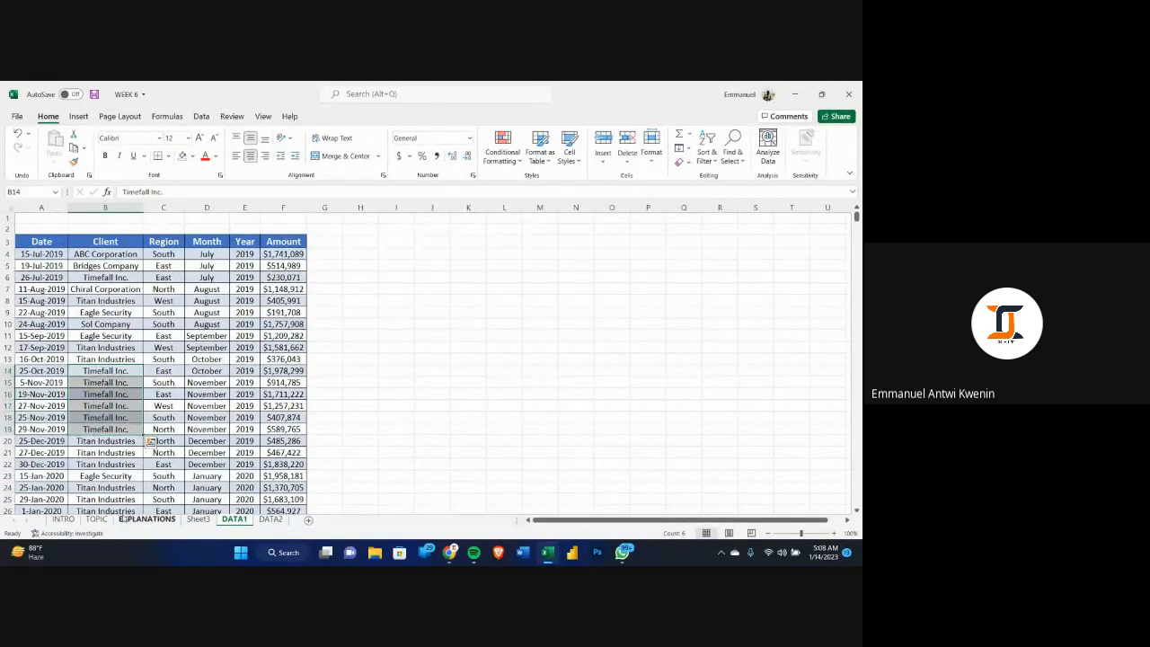
- Add the Client field to the Filters area of the PivotTable on Sheet3 and widen column A
{"action": "left_click", "coordinate": [100, 385]}
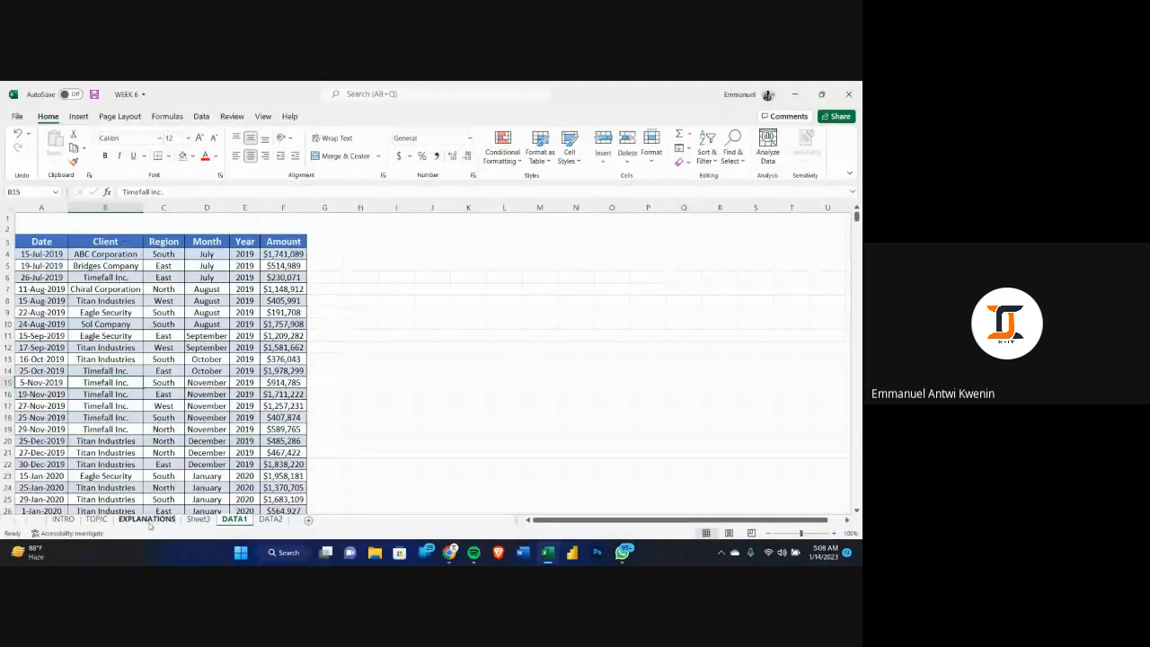
{"action": "left_click", "coordinate": [197, 520]}
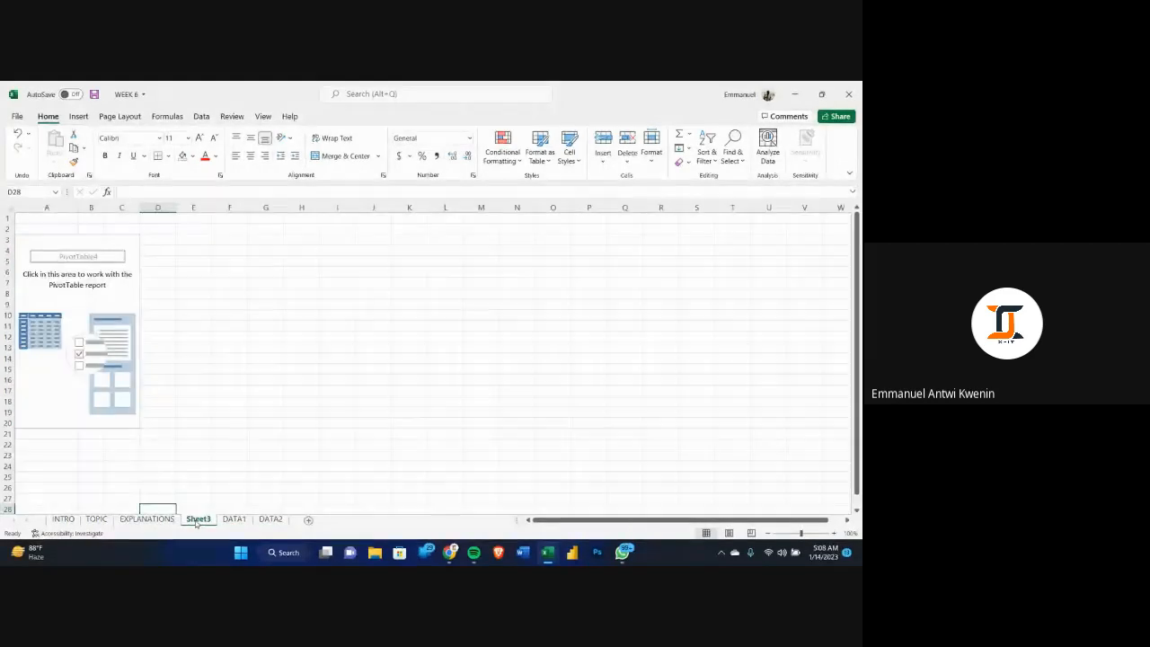
{"action": "left_click", "coordinate": [85, 262]}
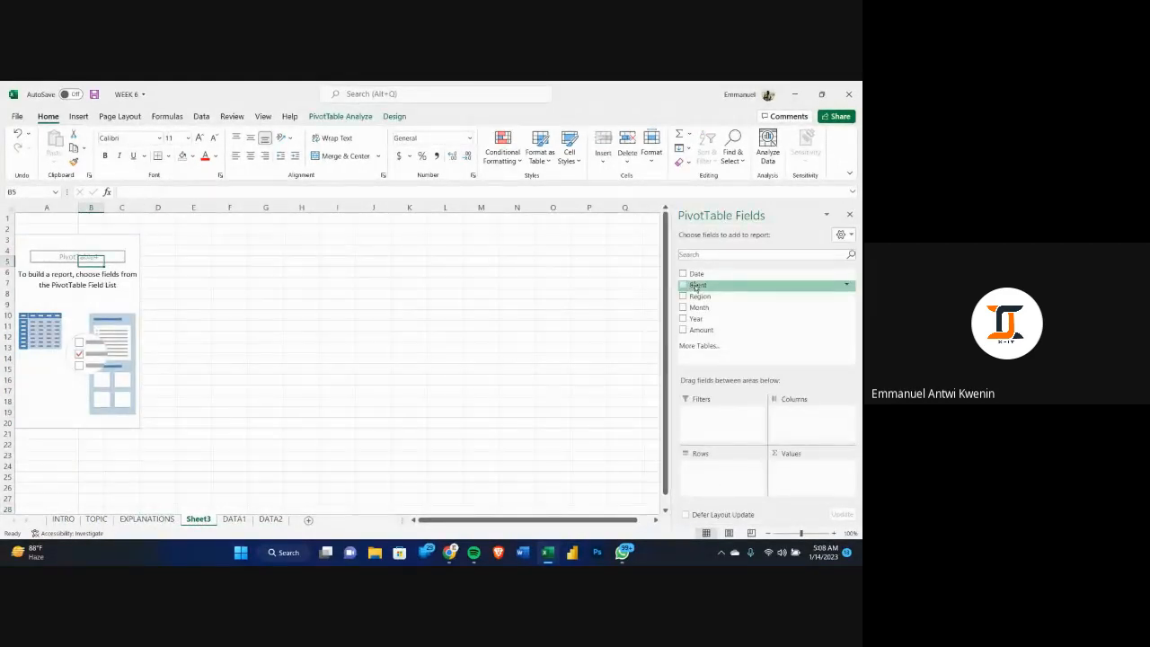
{"action": "left_click_drag", "start_coordinate": [696, 285], "coordinate": [717, 412]}
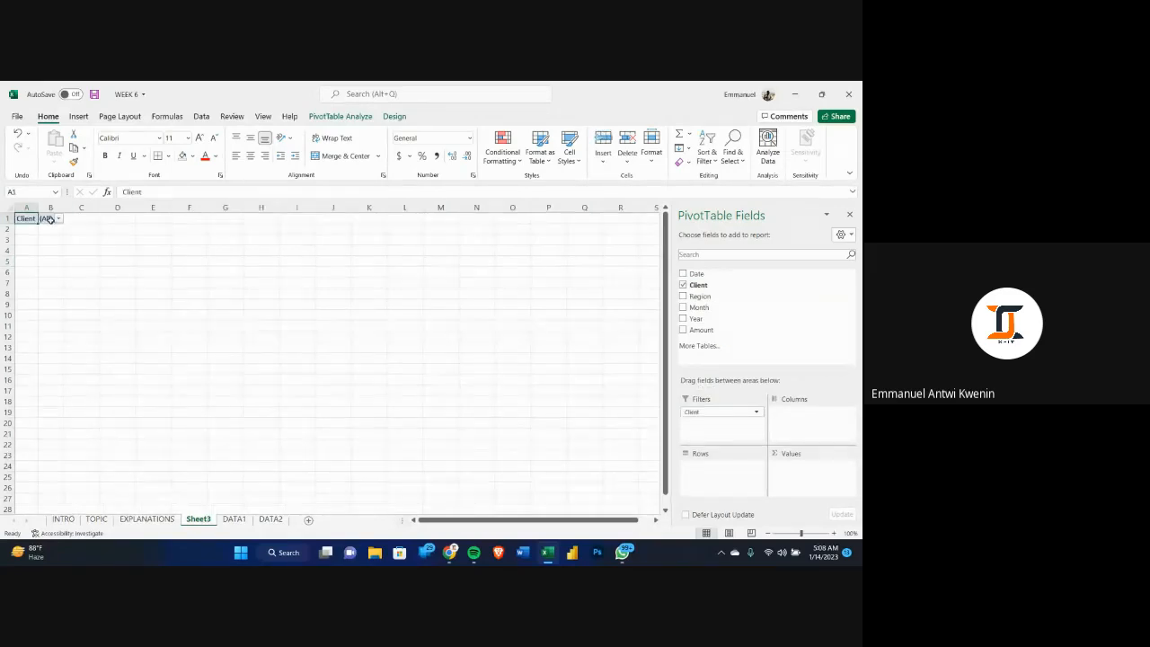
{"action": "left_click_drag", "start_coordinate": [34, 208], "coordinate": [72, 225]}
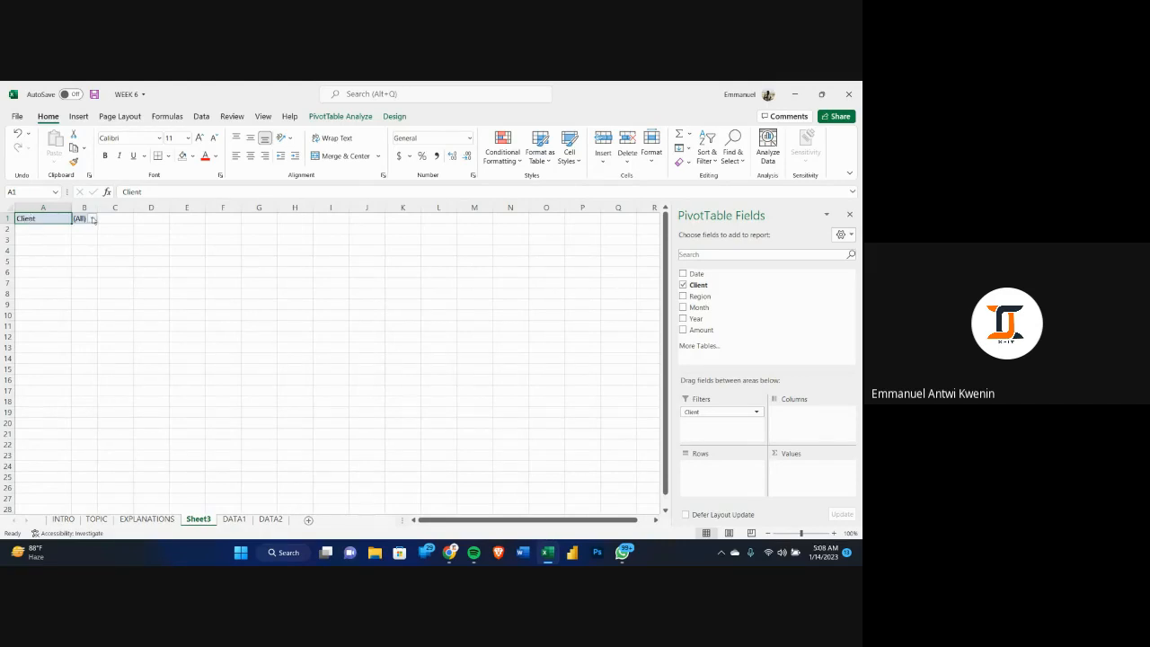
- Browse the clients offered by the Client report filter, from ABC Corporation to Titan Industries, and cancel without applying one
{"action": "left_click", "coordinate": [93, 220]}
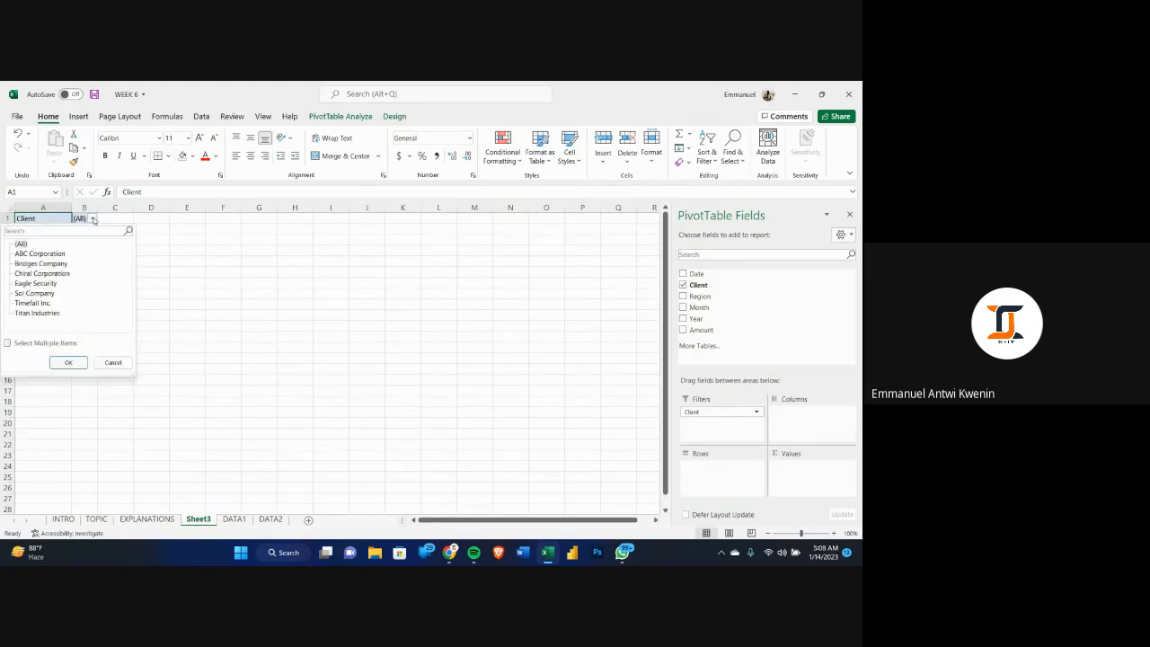
{"action": "left_click", "coordinate": [33, 256]}
{"action": "left_click", "coordinate": [34, 264]}
{"action": "left_click", "coordinate": [37, 275]}
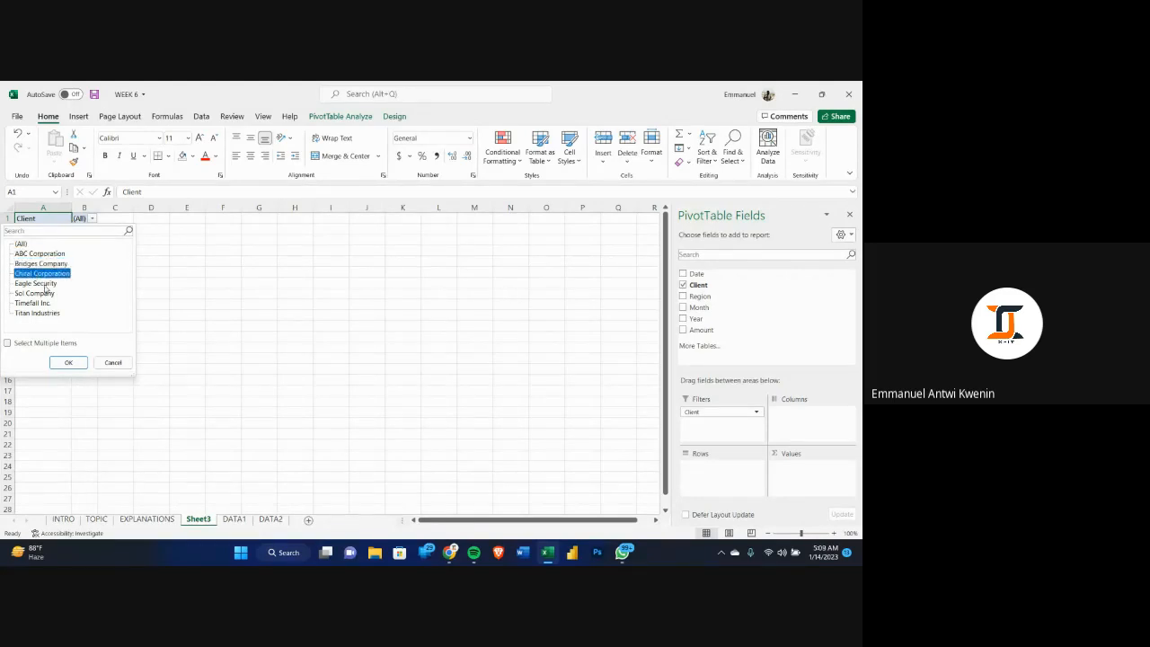
{"action": "left_click", "coordinate": [43, 284]}
{"action": "left_click", "coordinate": [40, 294]}
{"action": "left_click", "coordinate": [38, 304]}
{"action": "left_click", "coordinate": [43, 312]}
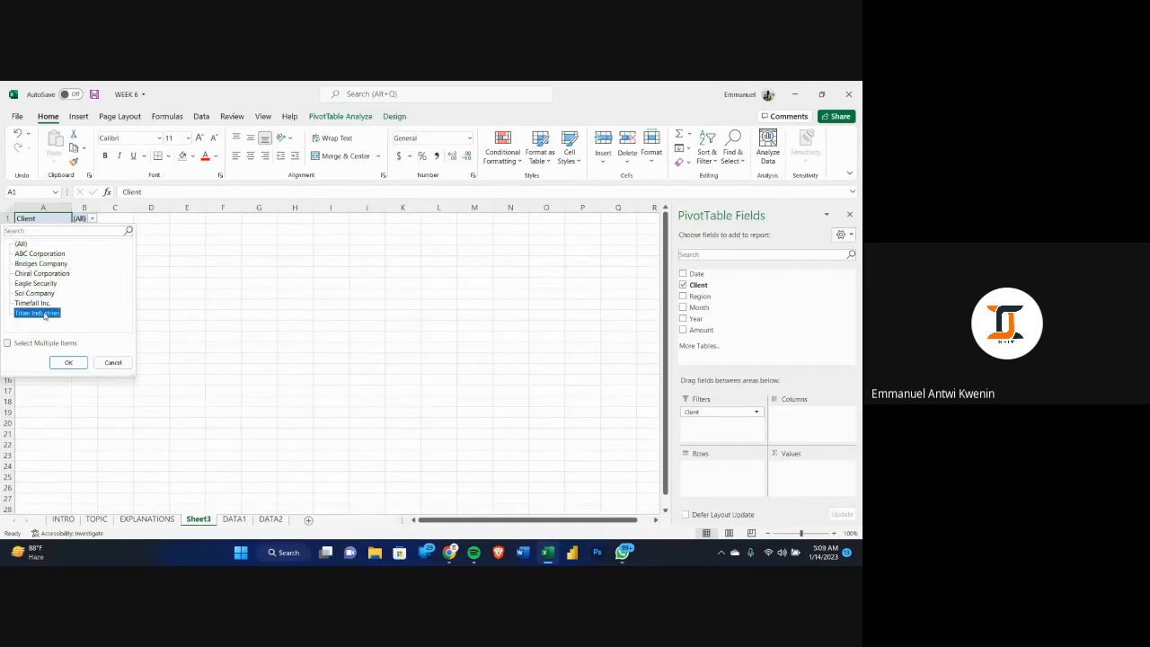
{"action": "left_click", "coordinate": [113, 362]}
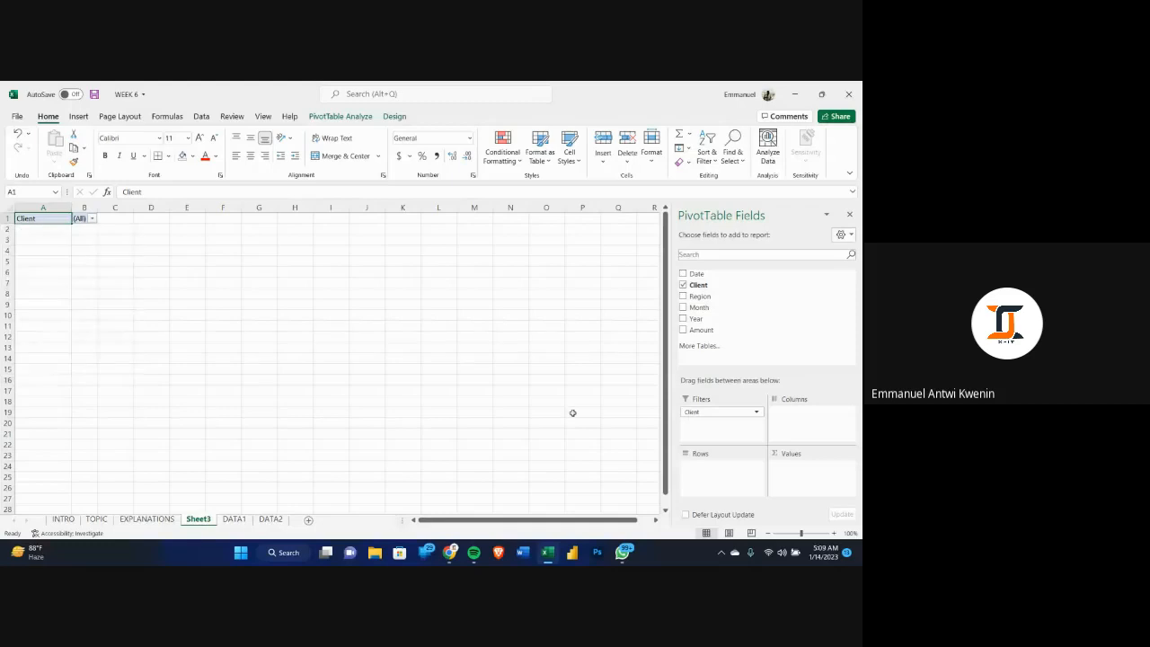
- Remove the Client field from the PivotTable's Filters area
{"action": "left_click", "coordinate": [724, 414]}
{"action": "left_click_drag", "start_coordinate": [722, 414], "coordinate": [467, 353]}
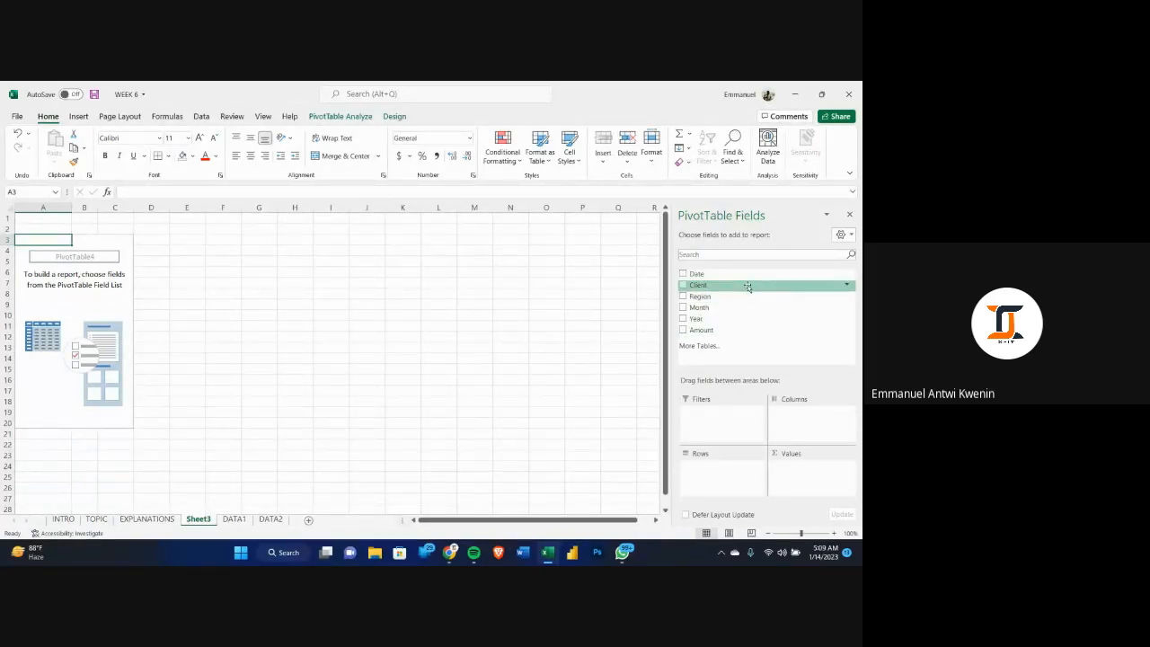
{"action": "left_click_drag", "start_coordinate": [748, 286], "coordinate": [760, 347]}
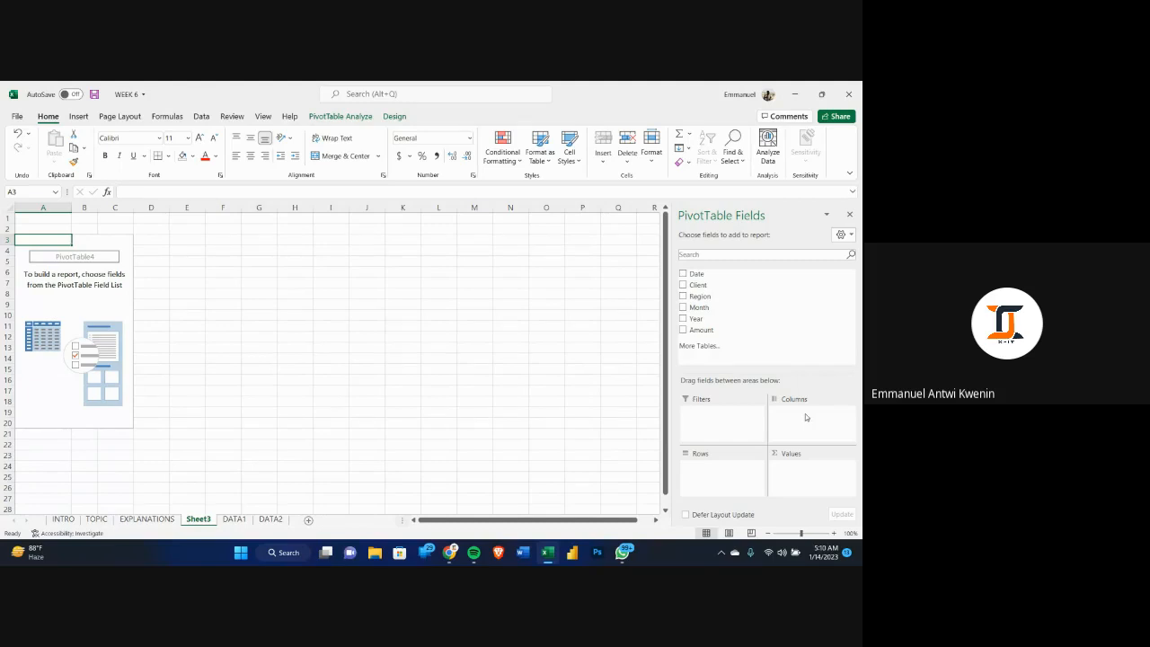
- Highlight E1:E23 and D3:Q3 on Sheet3 to illustrate the vertical and horizontal directions, and reselect the empty PivotTable
{"action": "left_click_drag", "start_coordinate": [199, 222], "coordinate": [173, 454]}
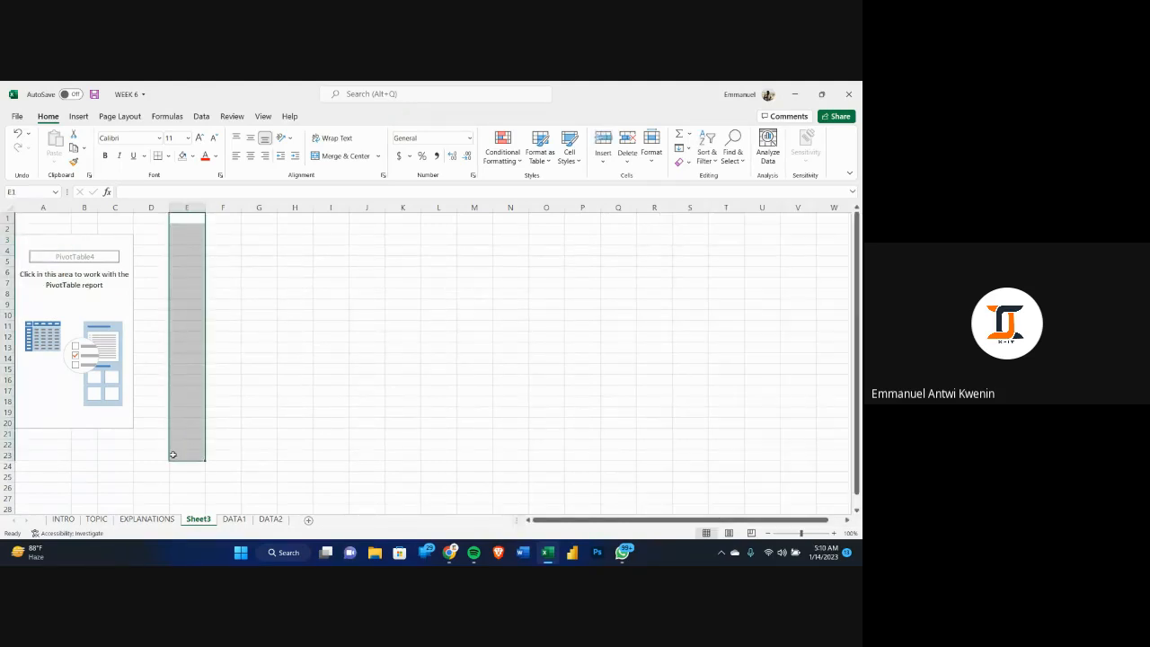
{"action": "left_click", "coordinate": [56, 288]}
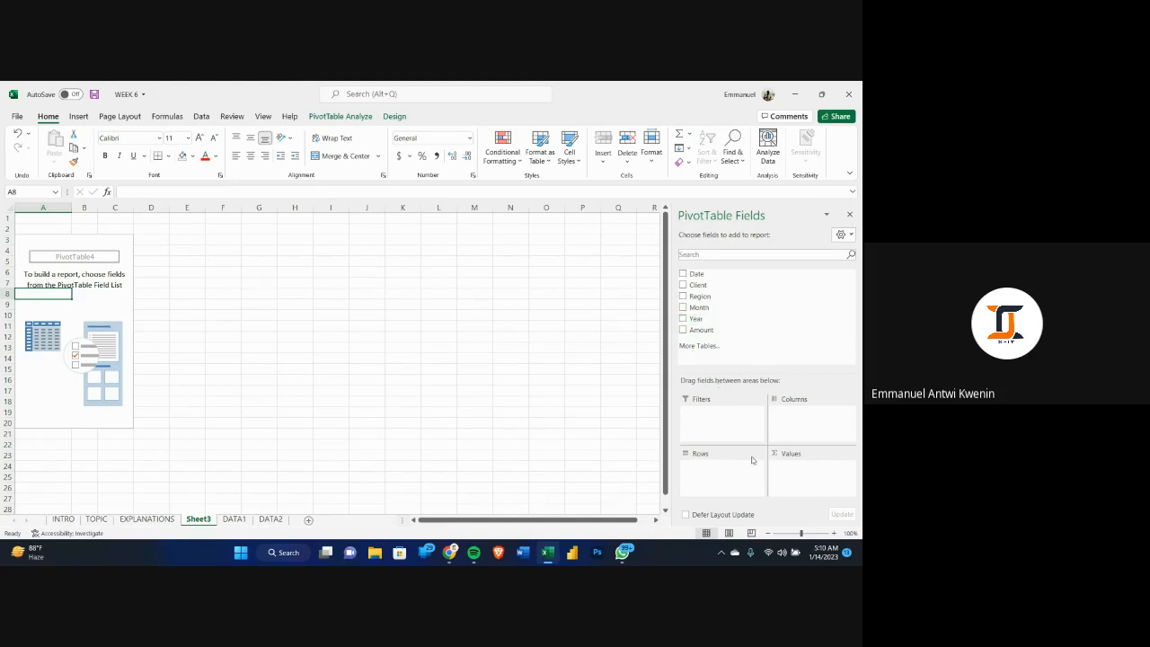
{"action": "left_click_drag", "start_coordinate": [158, 237], "coordinate": [609, 239]}
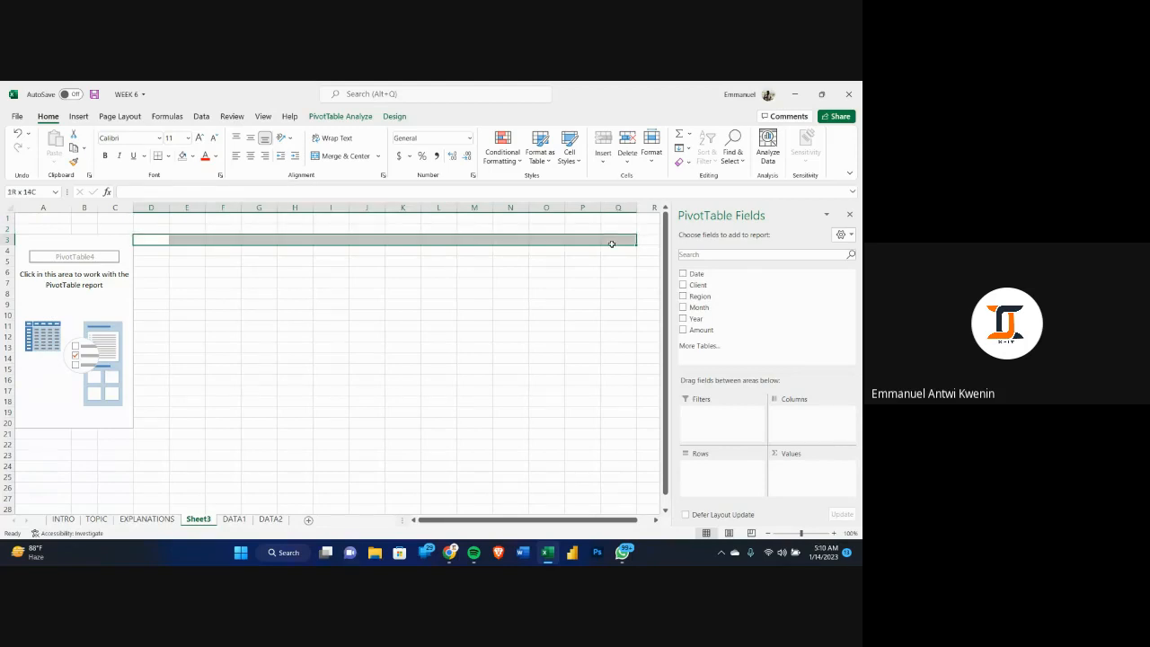
{"action": "left_click", "coordinate": [97, 297]}
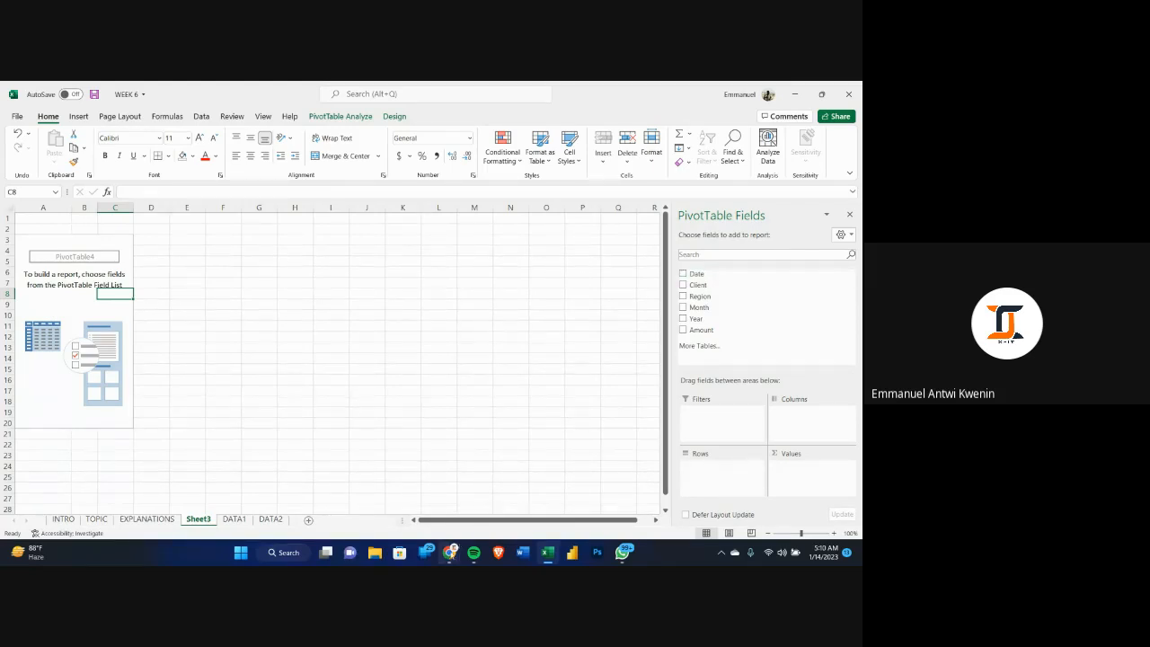
- Switch to the Google Meet call in Chrome, use its presenting controls, return to the Excel workbook and hide the screen-sharing bar
{"action": "mouse_move", "coordinate": [451, 553]}
{"action": "left_click", "coordinate": [433, 499]}
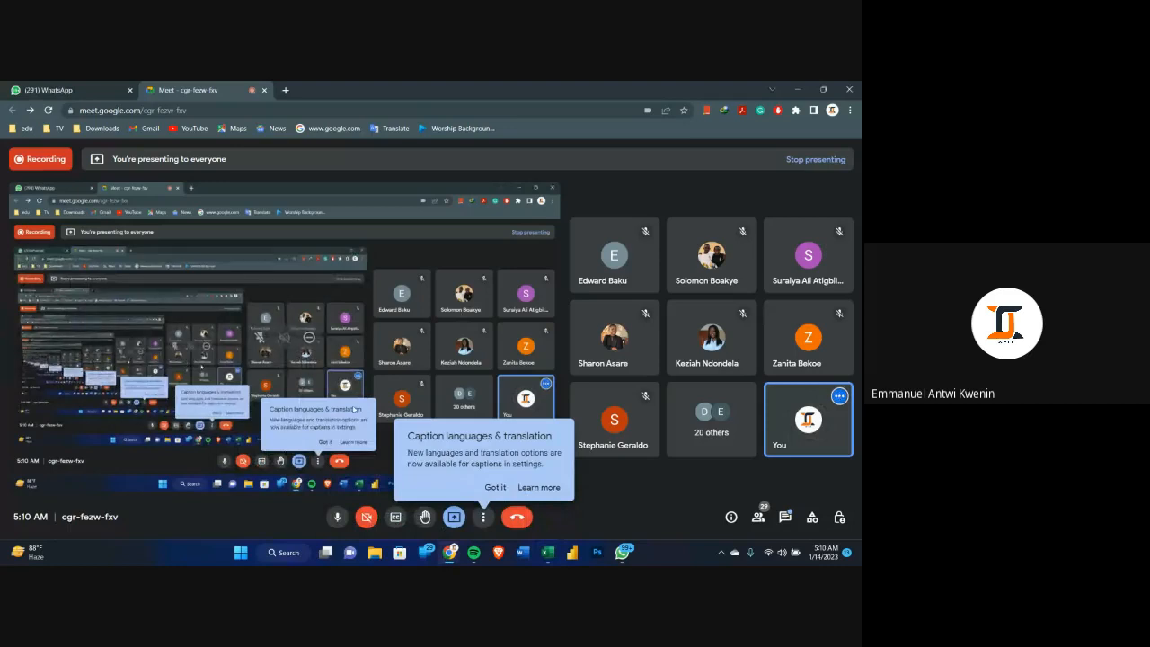
{"action": "left_click", "coordinate": [456, 518]}
{"action": "left_click", "coordinate": [510, 486]}
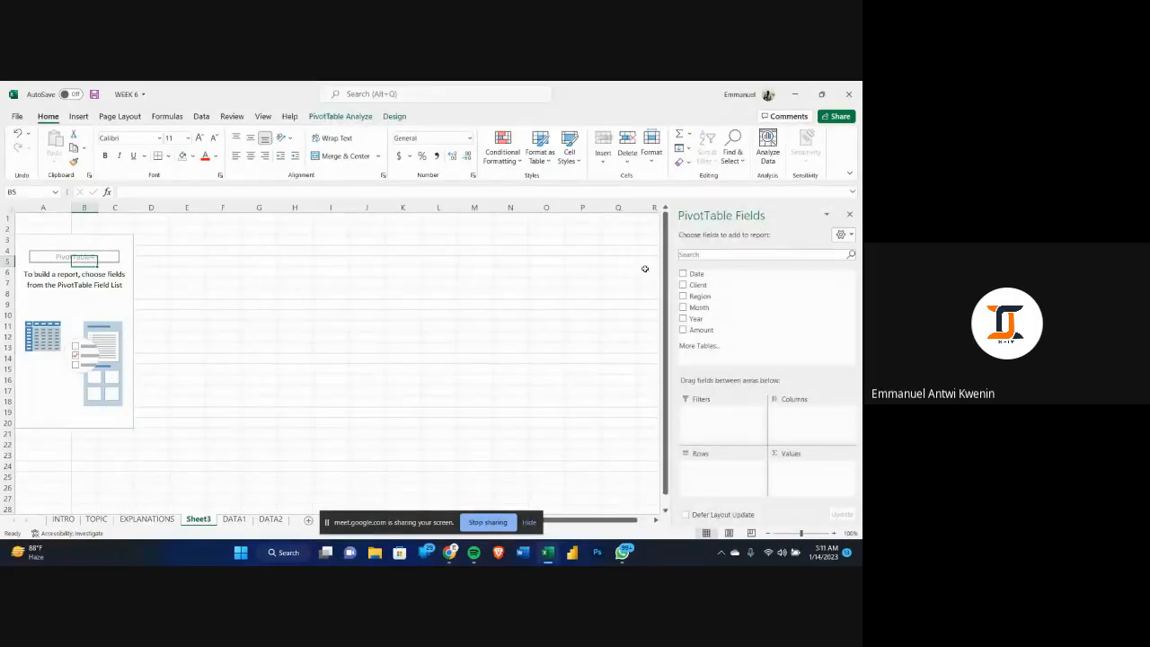
{"action": "left_click", "coordinate": [529, 522]}
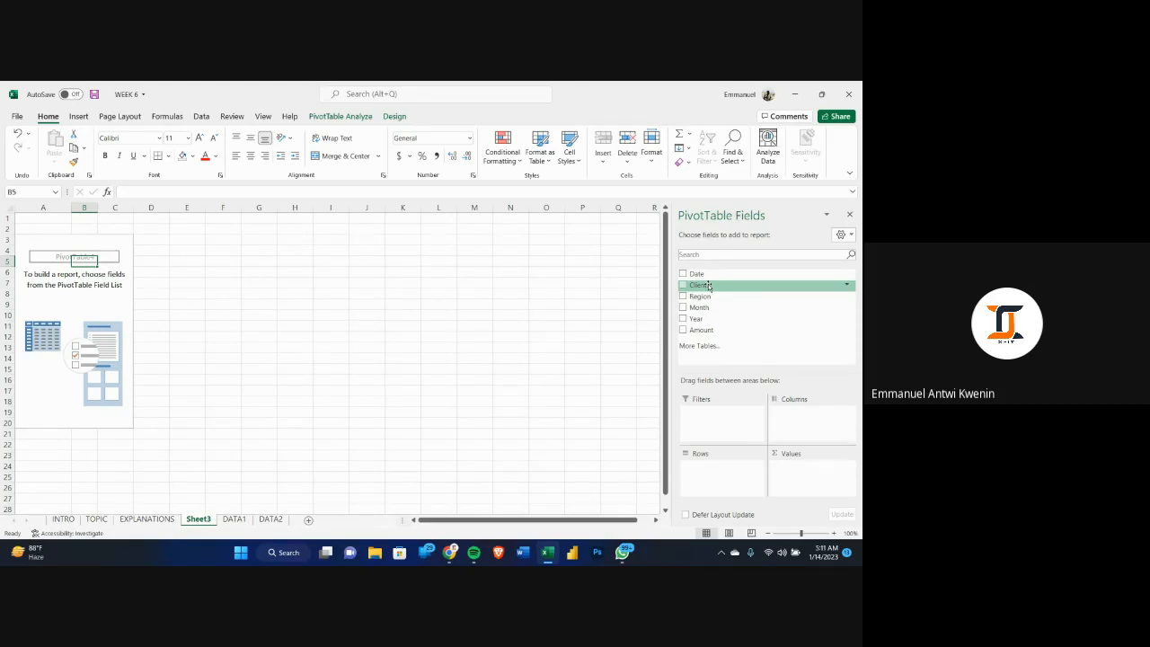
- On DATA1, highlight the client names from B4 down and the corresponding Amount values from F4 down
{"action": "left_click", "coordinate": [232, 526]}
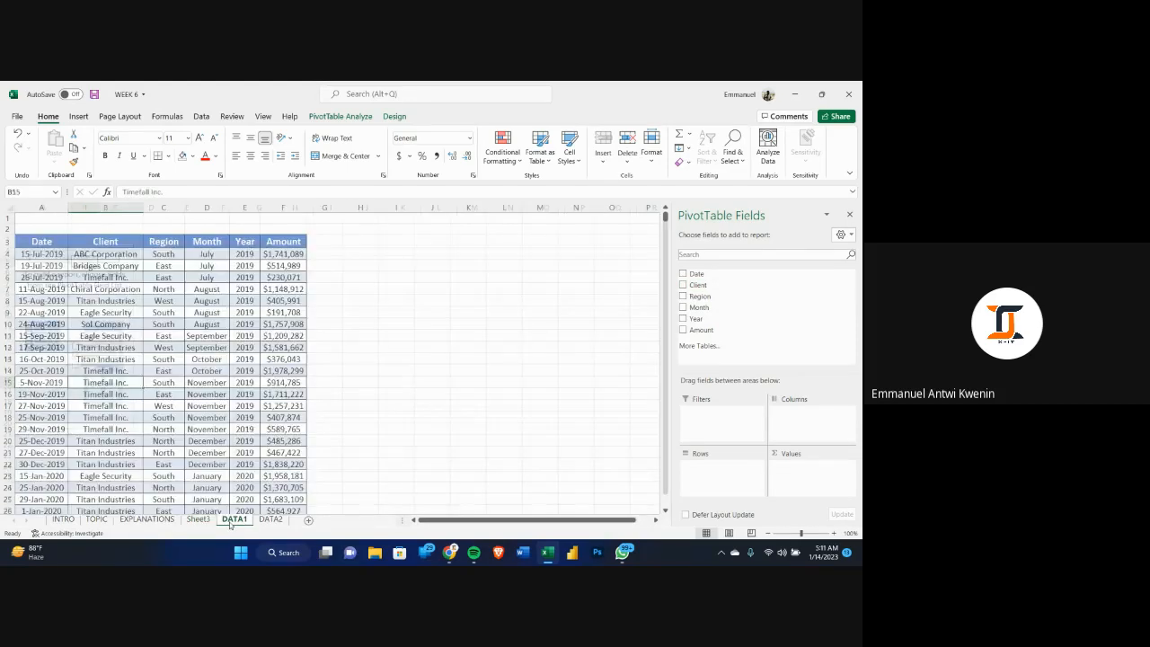
{"action": "left_click_drag", "start_coordinate": [79, 254], "coordinate": [98, 511]}
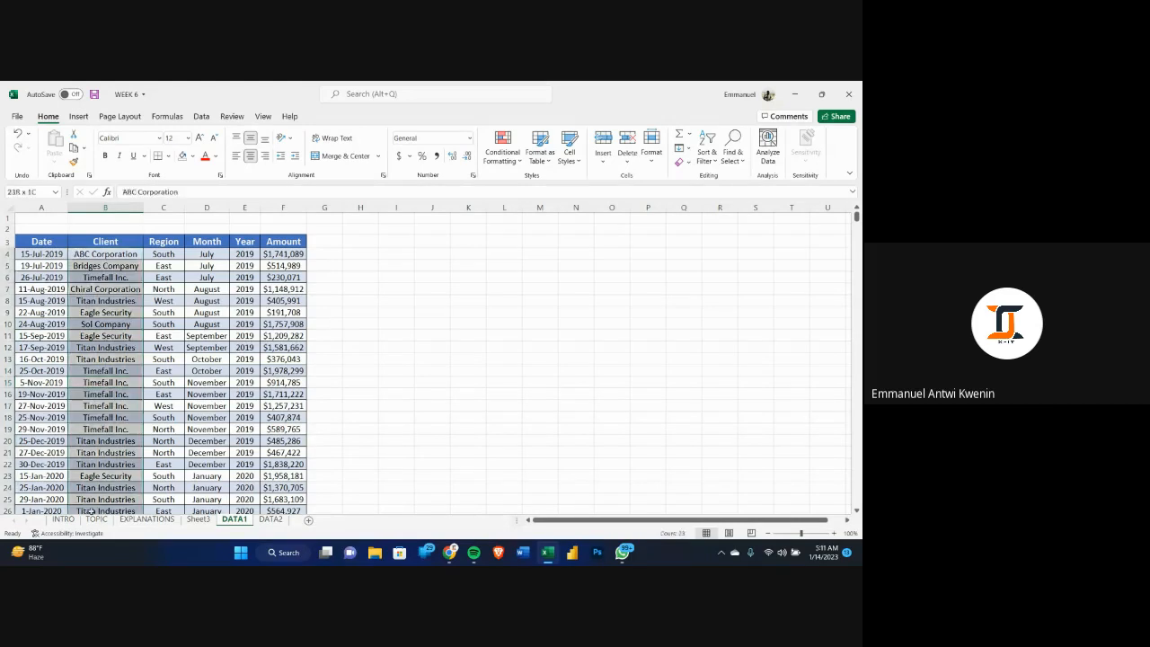
{"action": "left_click_drag", "start_coordinate": [283, 253], "coordinate": [283, 510]}
{"action": "scroll", "coordinate": [405, 342], "scroll_direction": "up", "scroll_amount": 2}
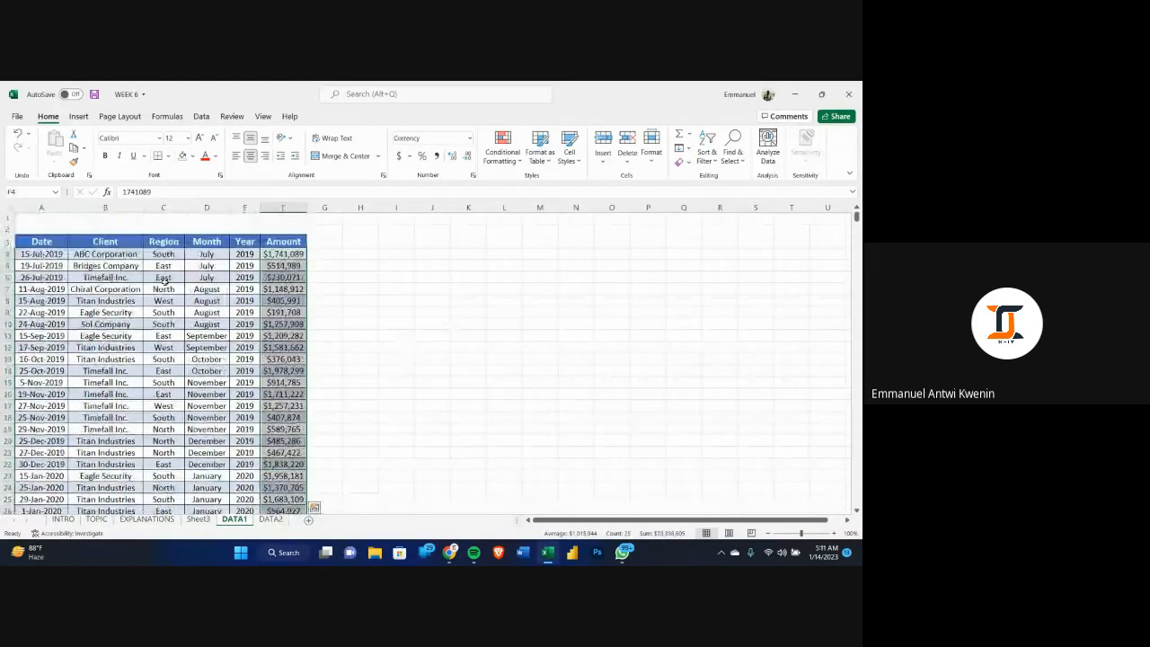
{"action": "left_click", "coordinate": [115, 255]}
{"action": "left_click_drag", "start_coordinate": [114, 254], "coordinate": [101, 503]}
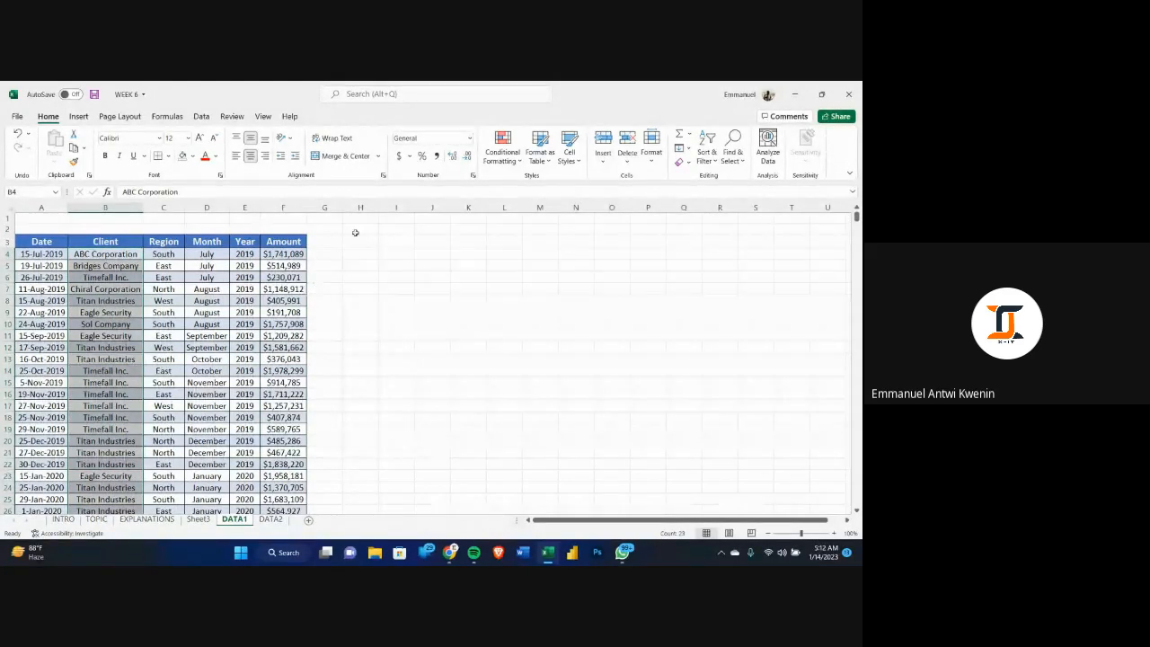
{"action": "left_click", "coordinate": [109, 256]}
{"action": "key", "text": "ctrl+shift+Down"}
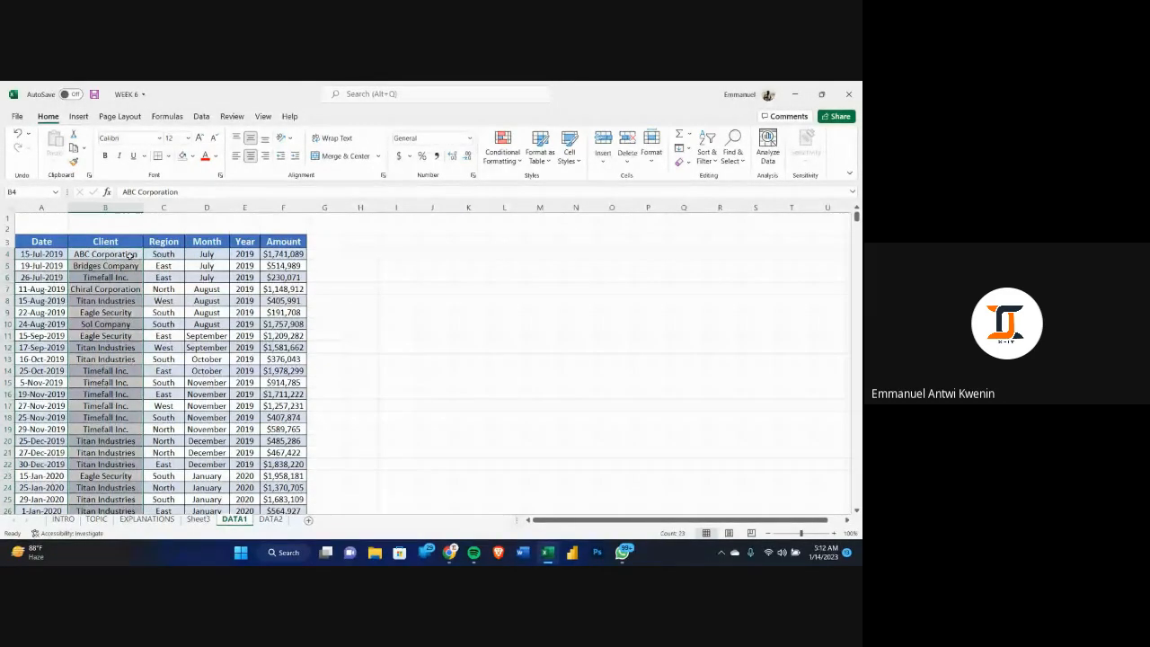
{"action": "left_click_drag", "start_coordinate": [135, 256], "coordinate": [143, 478]}
{"action": "left_click", "coordinate": [270, 267]}
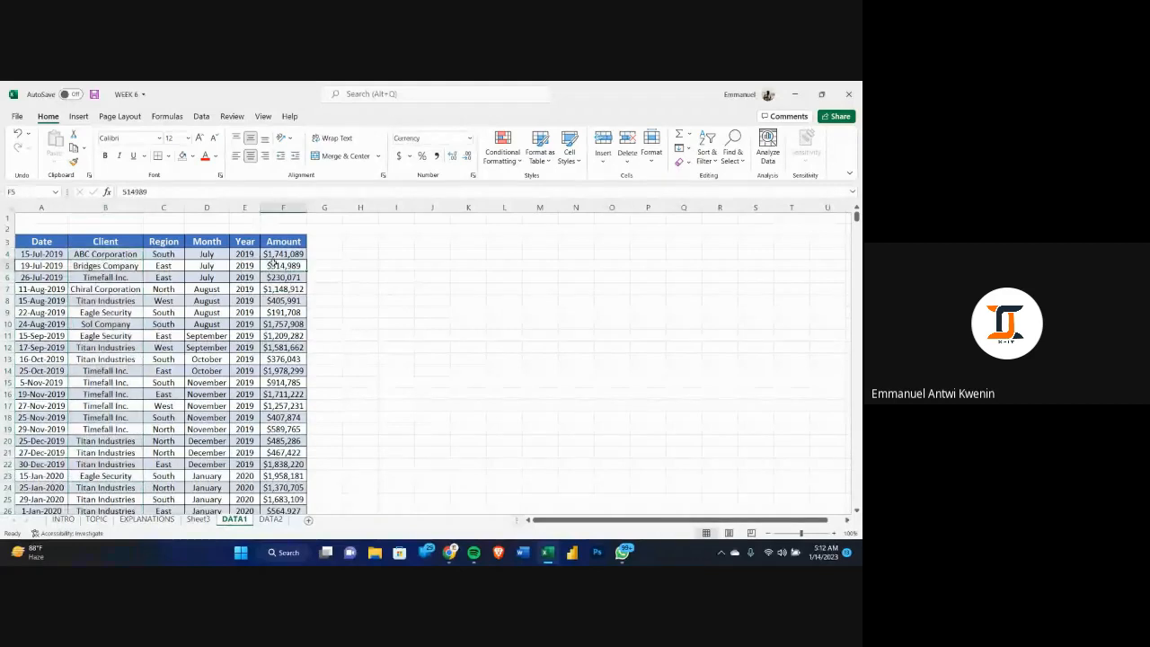
{"action": "left_click_drag", "start_coordinate": [274, 254], "coordinate": [288, 509]}
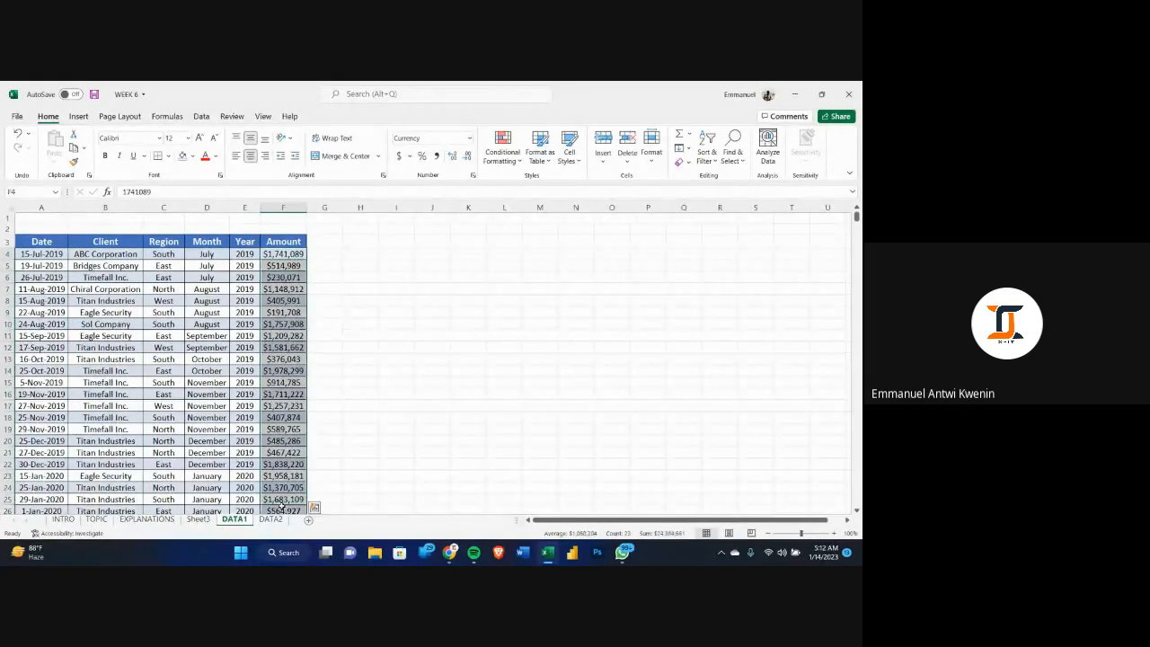
- Add Client to the Rows area and Amount to the Values area of the PivotTable on Sheet3
{"action": "left_click", "coordinate": [198, 519]}
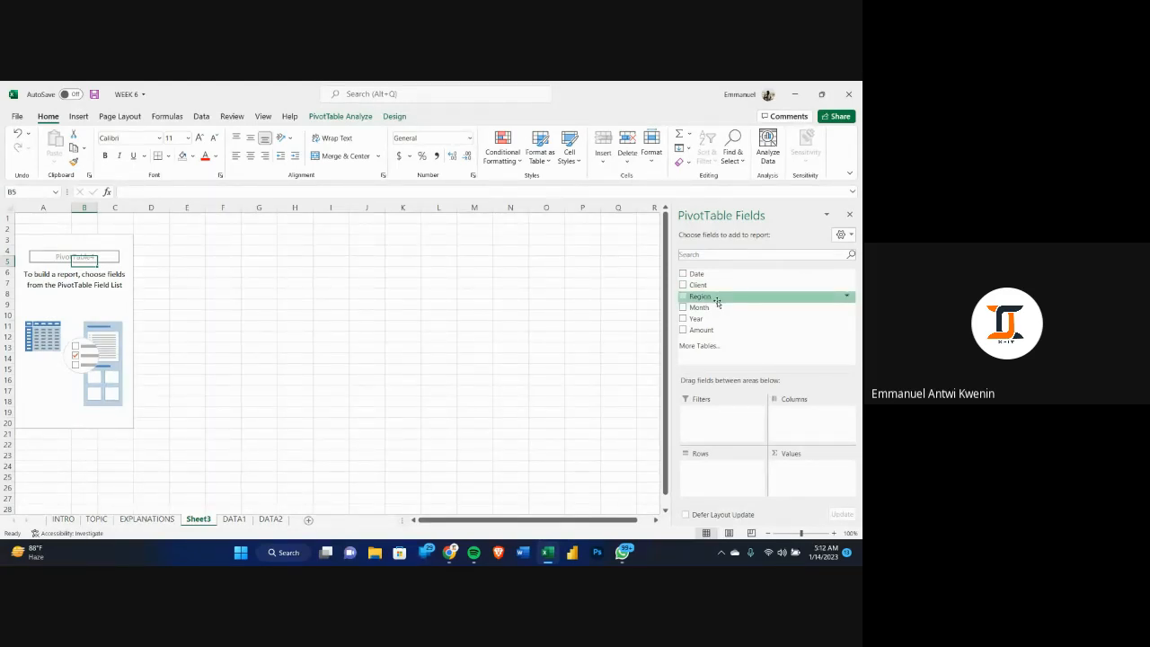
{"action": "left_click_drag", "start_coordinate": [710, 285], "coordinate": [721, 477]}
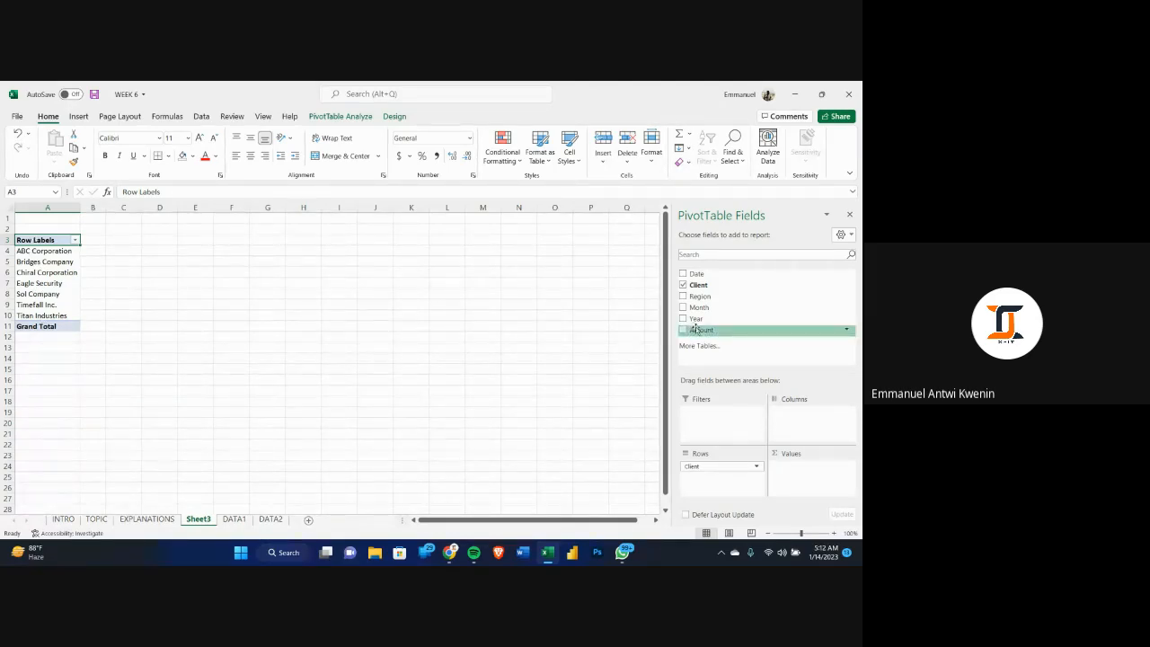
{"action": "left_click_drag", "start_coordinate": [700, 330], "coordinate": [806, 468]}
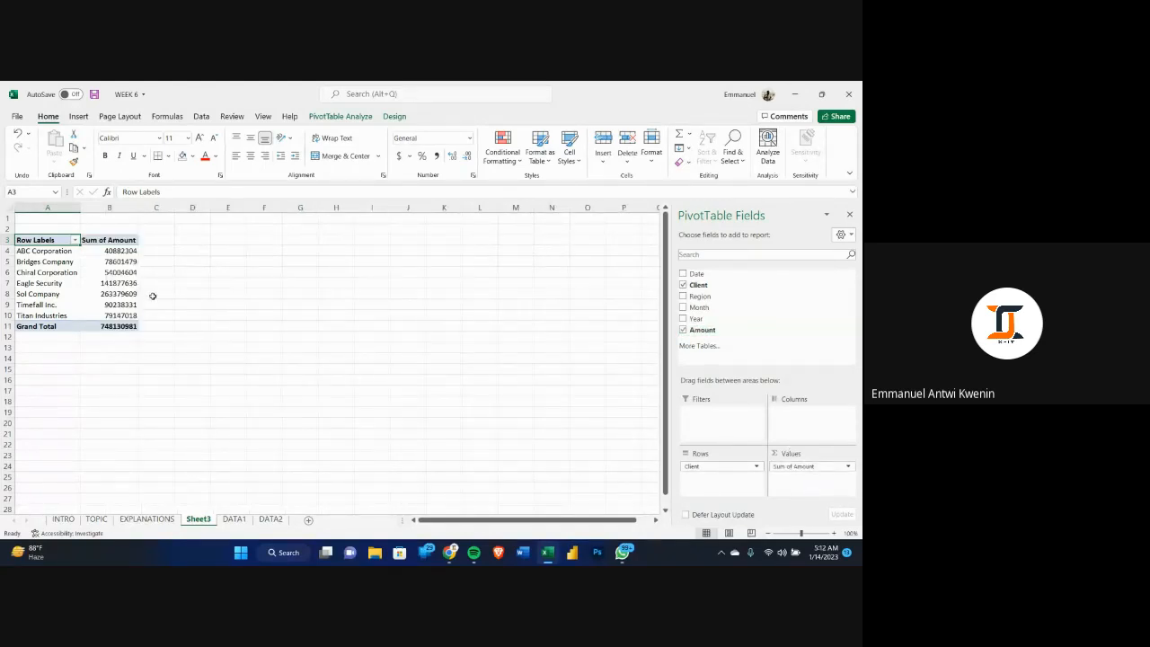
- Examine ABC Corporation's summed amount, then highlight the client labels in A4:A10 and their sums in B4:B10
{"action": "left_click", "coordinate": [118, 251]}
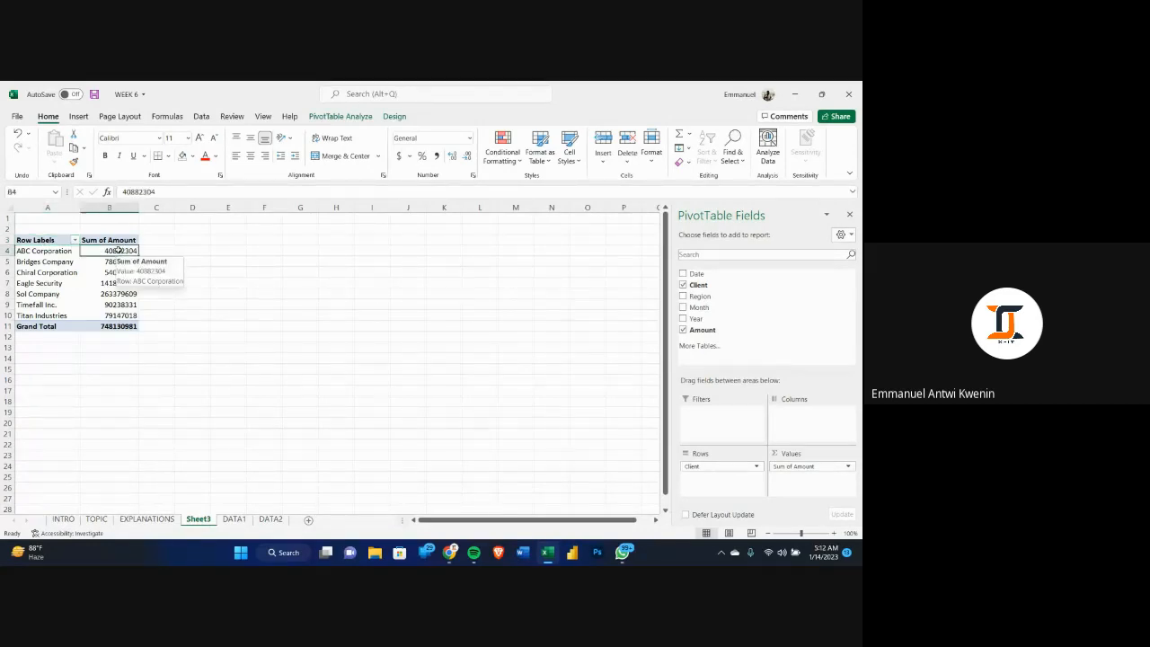
{"action": "left_click", "coordinate": [63, 255]}
{"action": "left_click", "coordinate": [66, 251]}
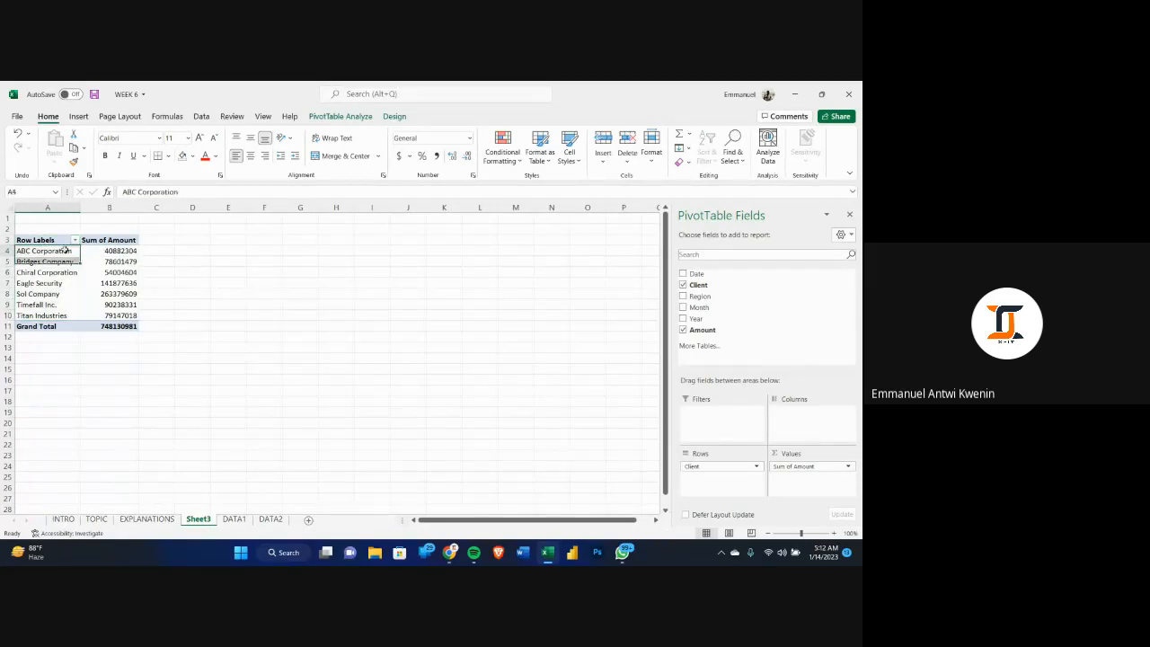
{"action": "left_click_drag", "start_coordinate": [65, 251], "coordinate": [58, 317]}
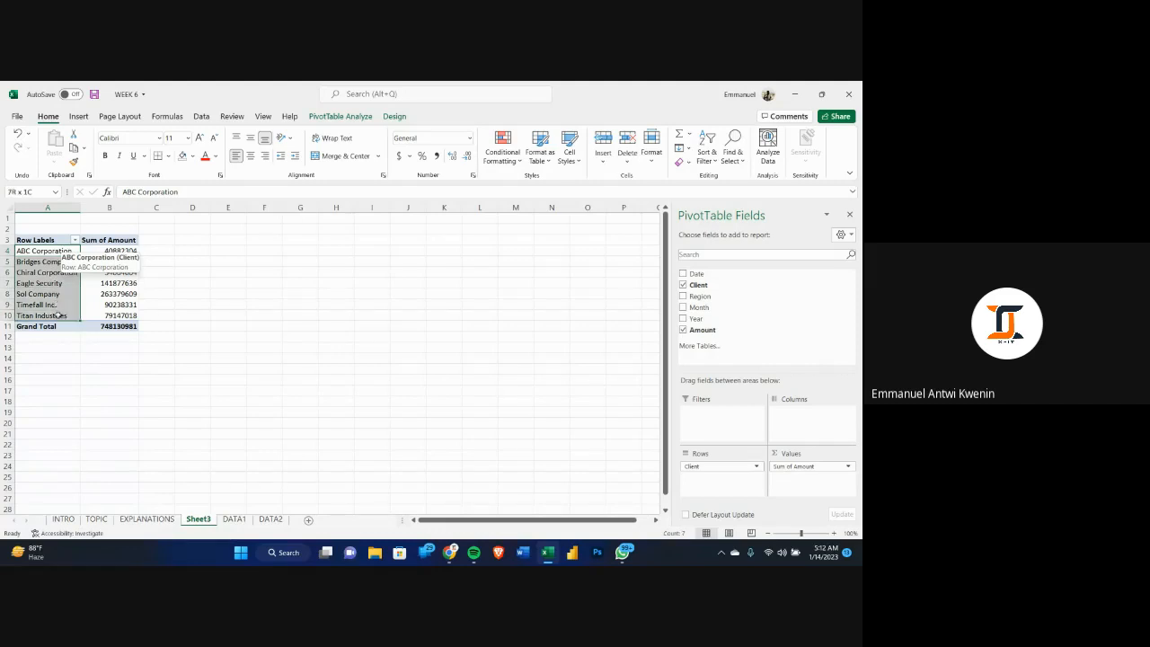
{"action": "left_click_drag", "start_coordinate": [106, 252], "coordinate": [109, 316]}
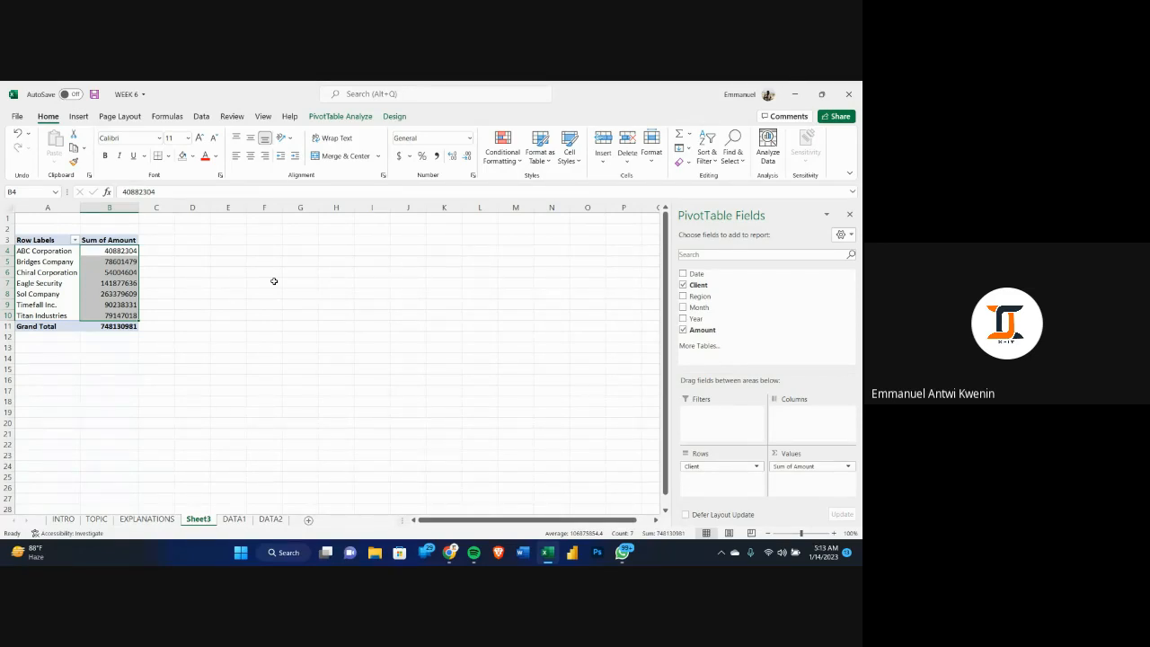
{"action": "left_click", "coordinate": [379, 411]}
{"action": "left_click", "coordinate": [381, 422]}
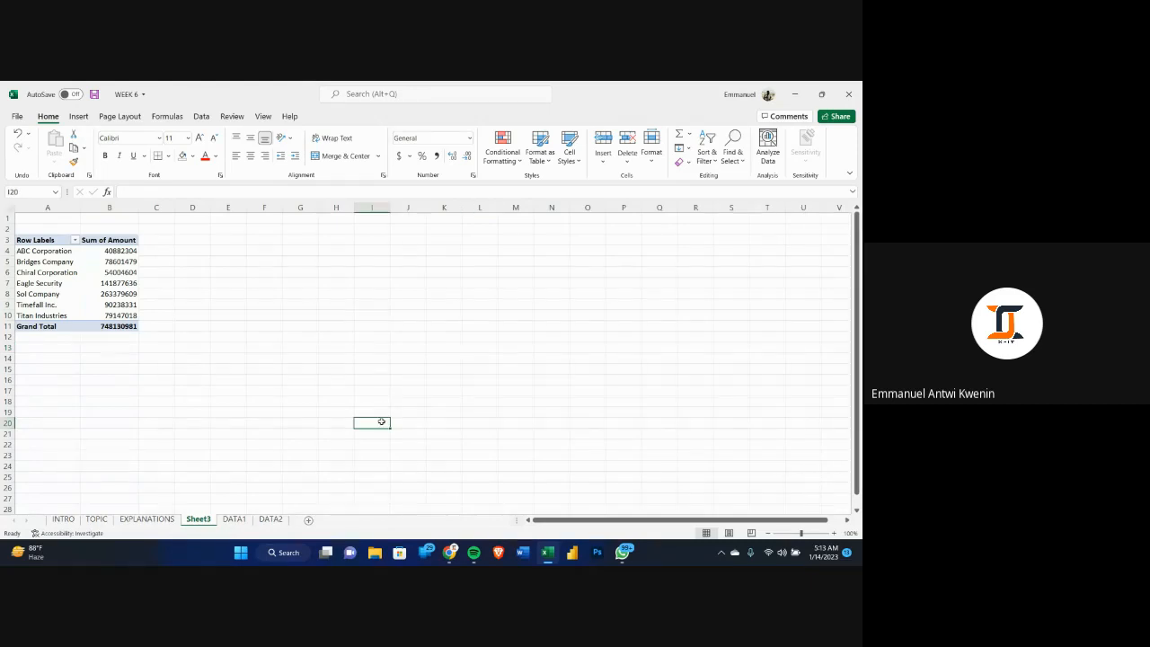
- Convert the DATA1 data range into a table with headers
{"action": "left_click", "coordinate": [234, 519]}
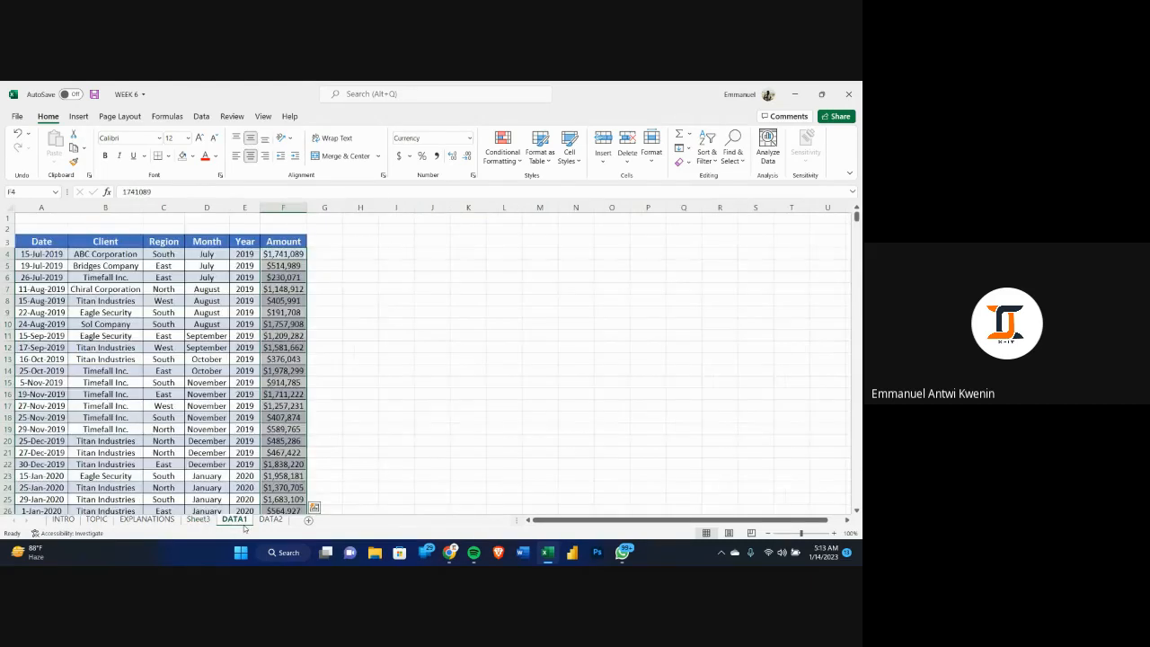
{"action": "left_click", "coordinate": [197, 325]}
{"action": "key", "text": "ctrl+t"}
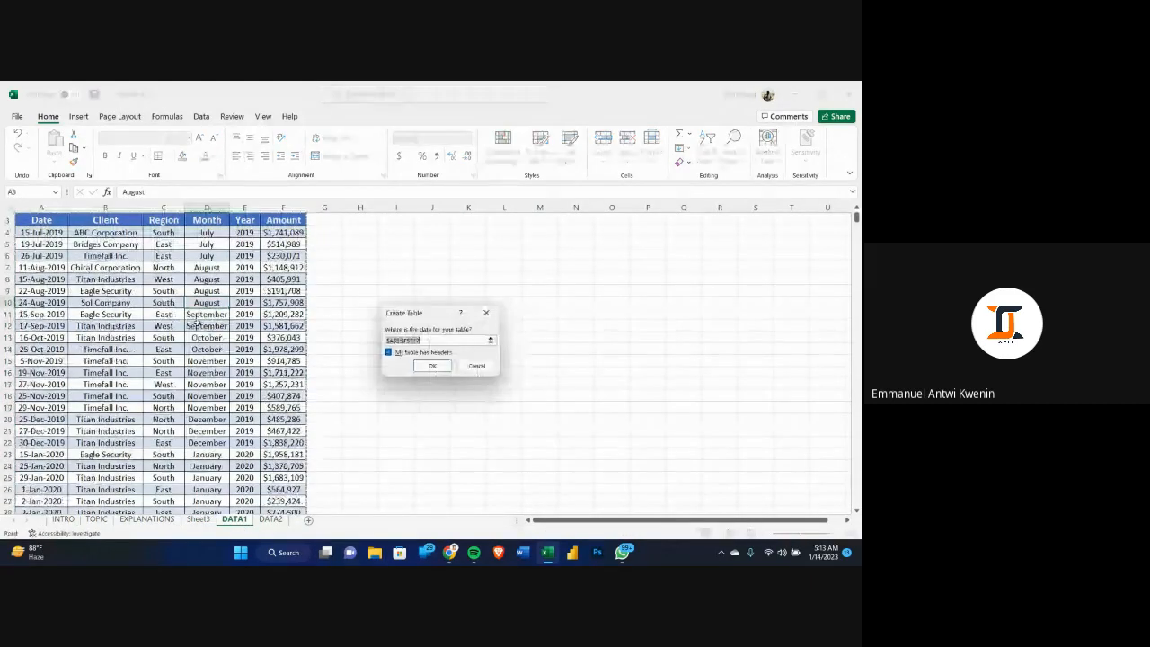
{"action": "left_click", "coordinate": [431, 364]}
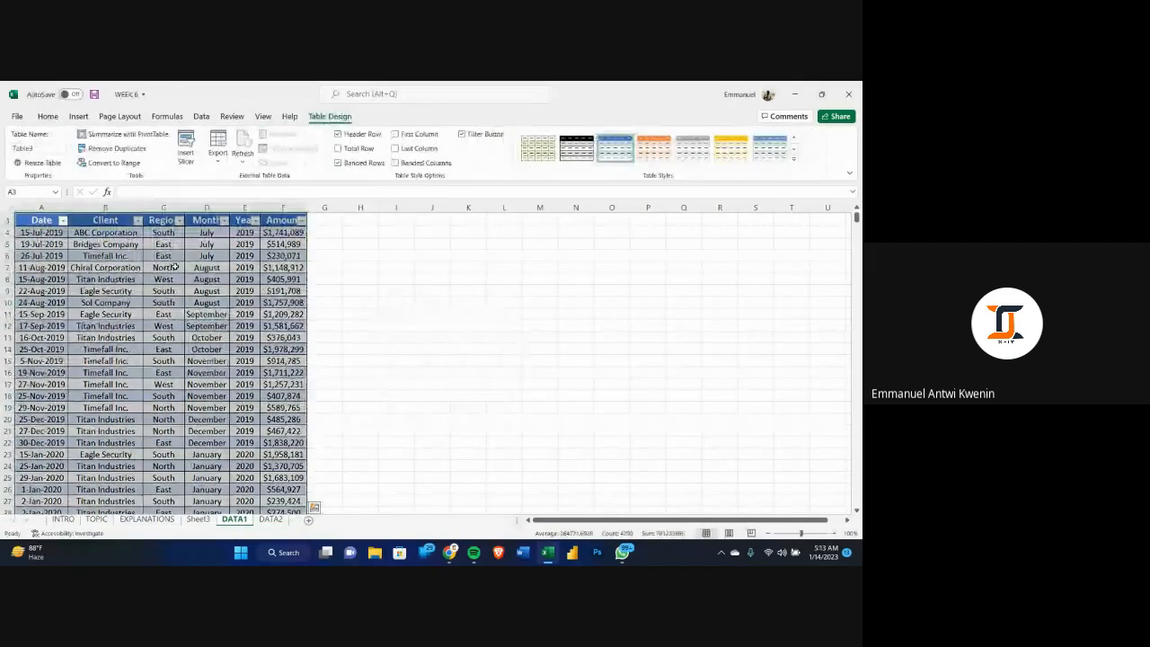
- Filter the DATA1 table's Client column to show only Eagle Security and look through the matching records
{"action": "left_click", "coordinate": [164, 268]}
{"action": "left_click", "coordinate": [136, 220]}
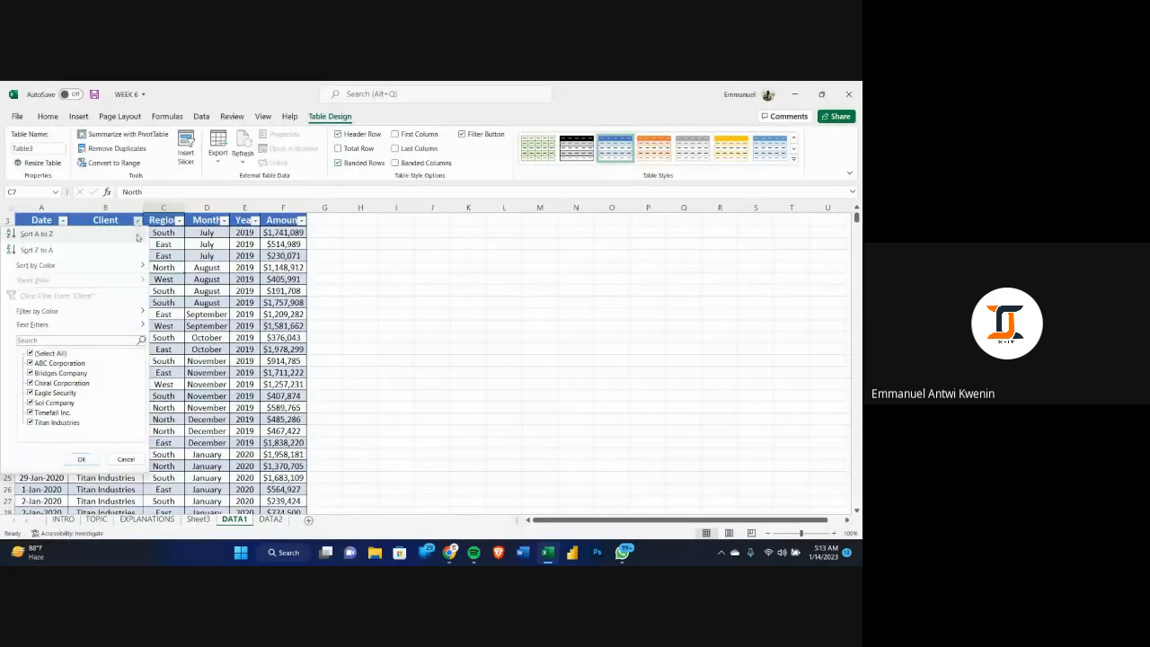
{"action": "left_click", "coordinate": [57, 354]}
{"action": "left_click", "coordinate": [56, 392]}
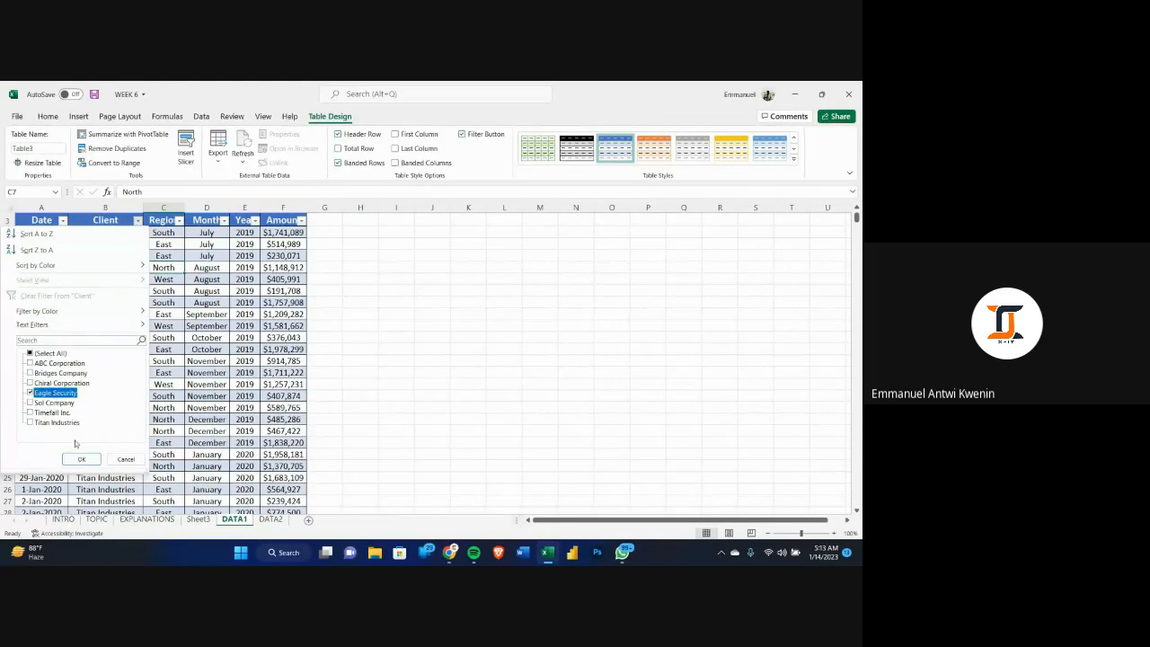
{"action": "left_click", "coordinate": [81, 460]}
{"action": "scroll", "coordinate": [462, 326], "scroll_direction": "down", "scroll_amount": 3}
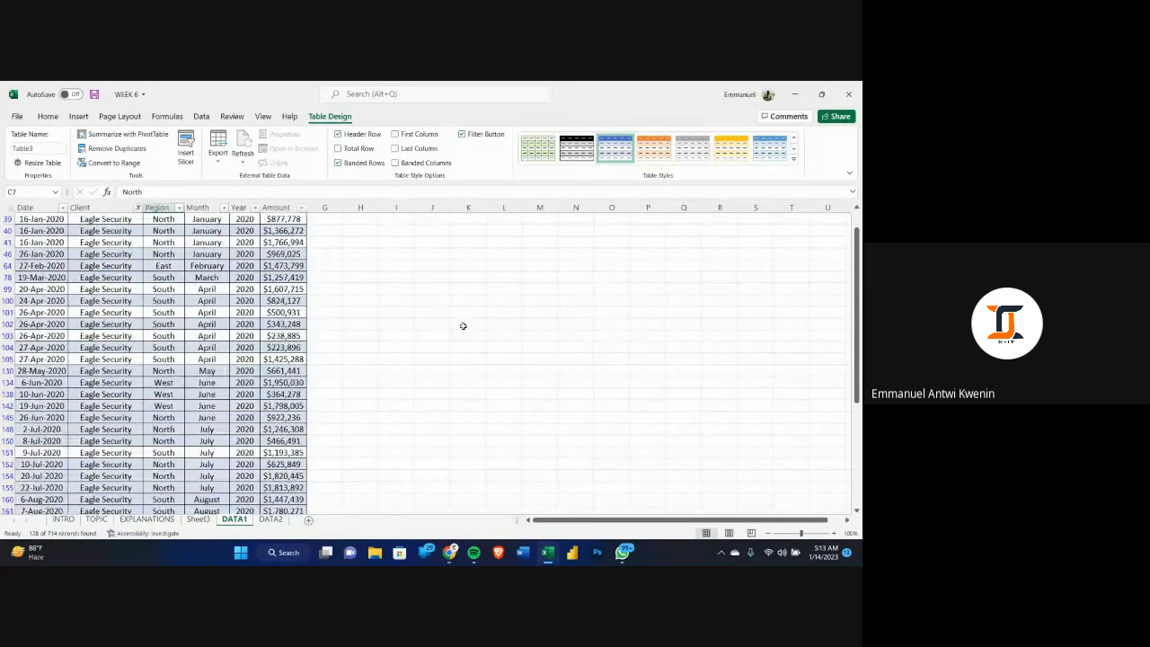
{"action": "scroll", "coordinate": [461, 326], "scroll_direction": "up", "scroll_amount": 4}
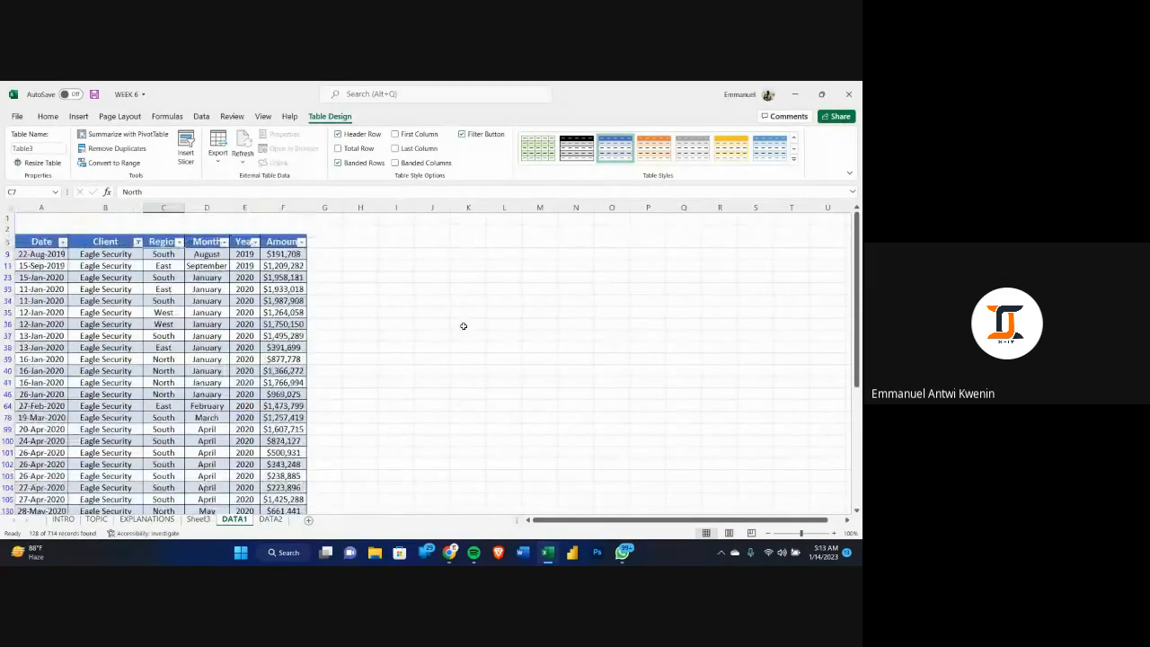
- Check the sum of Eagle Security's Amount values on DATA1 against its Sum of Amount in the Sheet3 PivotTable
{"action": "left_click", "coordinate": [274, 254]}
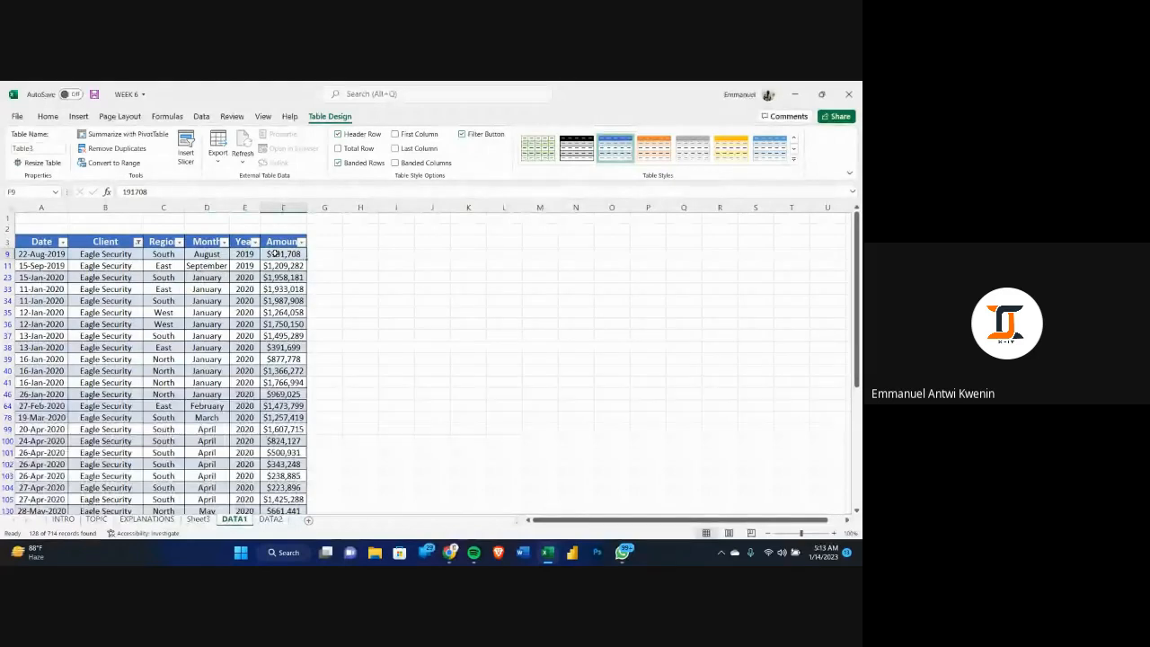
{"action": "key", "text": "ctrl+shift+Down"}
{"action": "key", "text": "ctrl+shift+Up"}
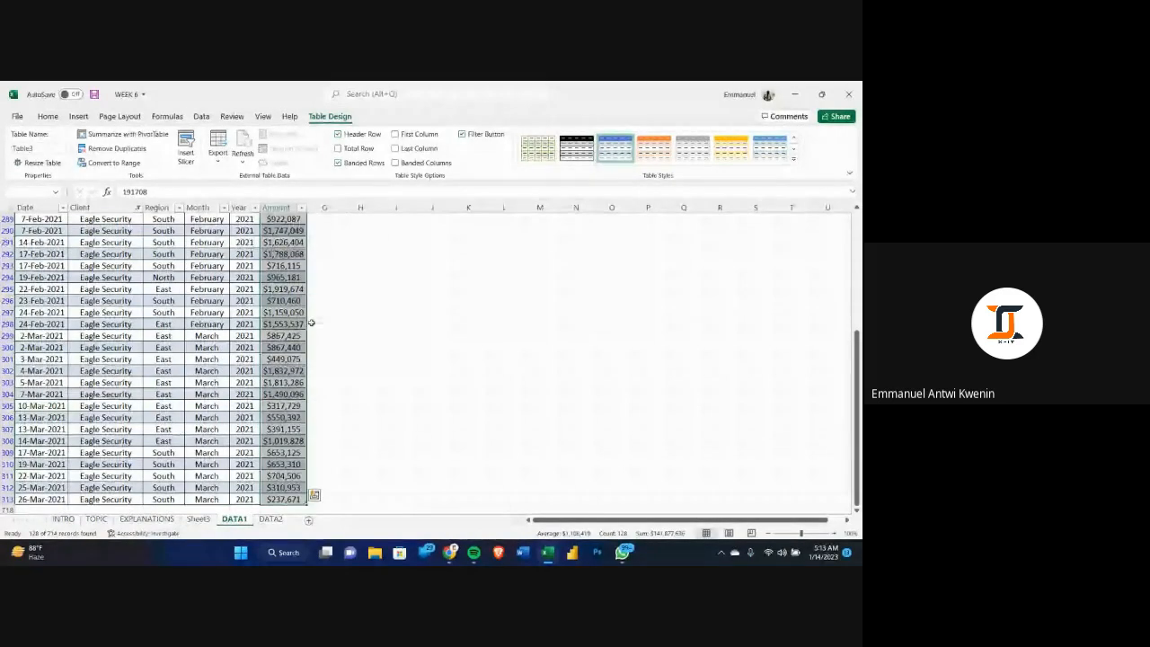
{"action": "scroll", "coordinate": [323, 355], "scroll_direction": "down", "scroll_amount": 3}
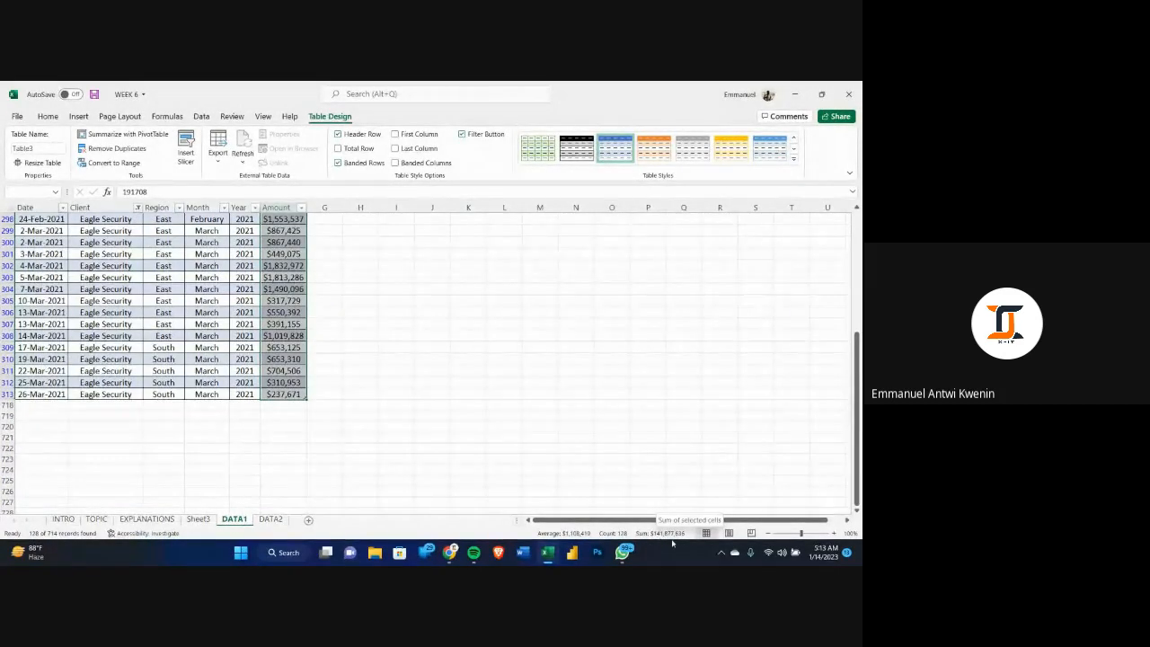
{"action": "left_click", "coordinate": [198, 519]}
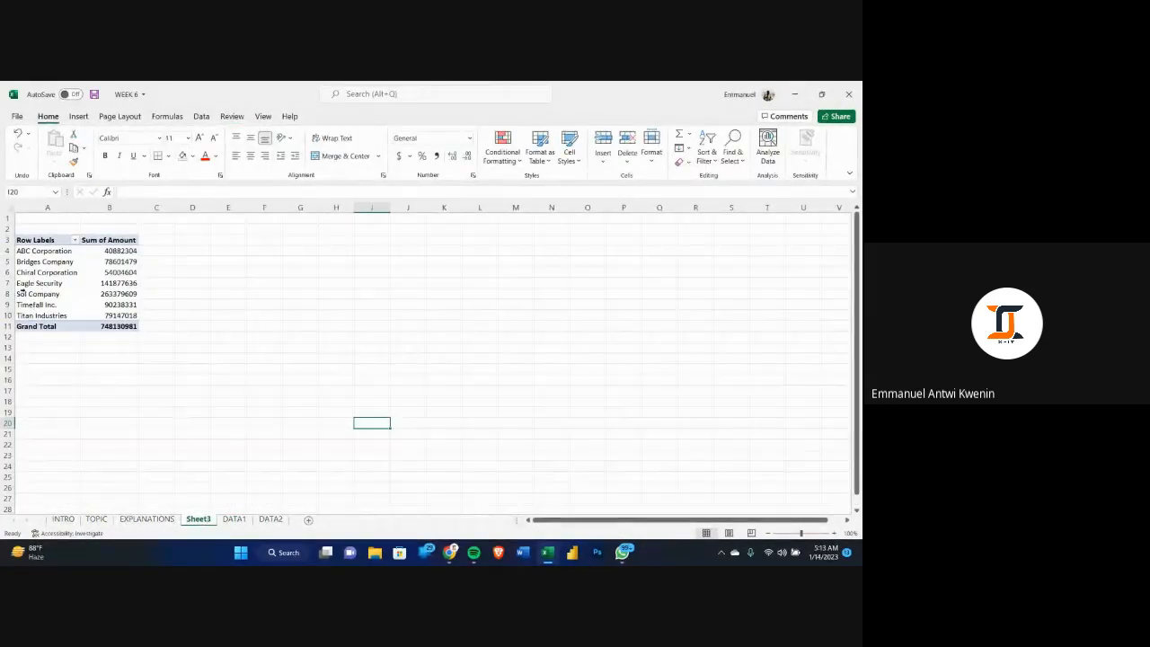
{"action": "left_click_drag", "start_coordinate": [36, 284], "coordinate": [108, 284]}
{"action": "left_click", "coordinate": [108, 284]}
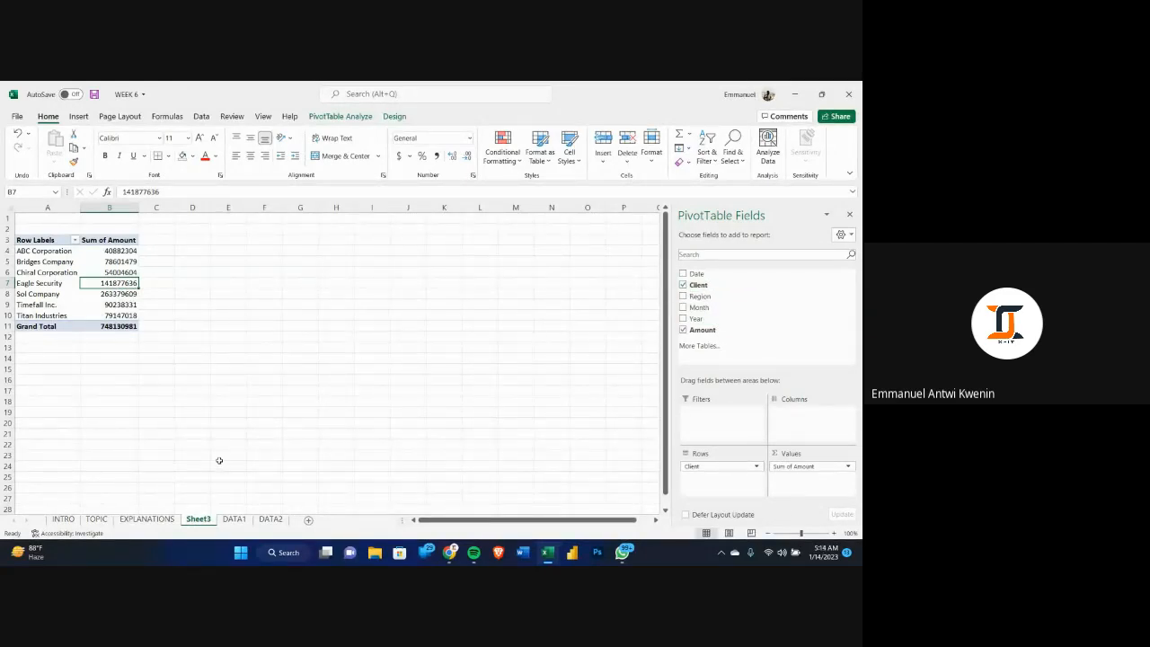
- Change the Client filter on DATA1 to show only ABC Corporation
{"action": "left_click", "coordinate": [232, 521]}
{"action": "scroll", "coordinate": [190, 382], "scroll_direction": "up", "scroll_amount": 20}
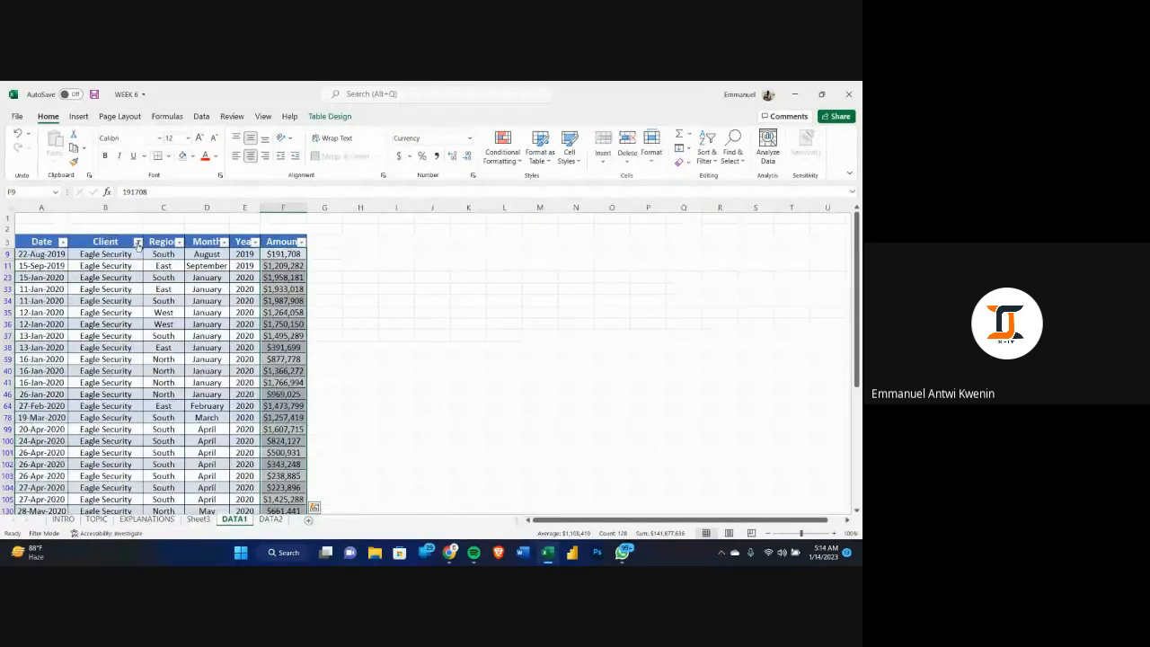
{"action": "left_click", "coordinate": [137, 242]}
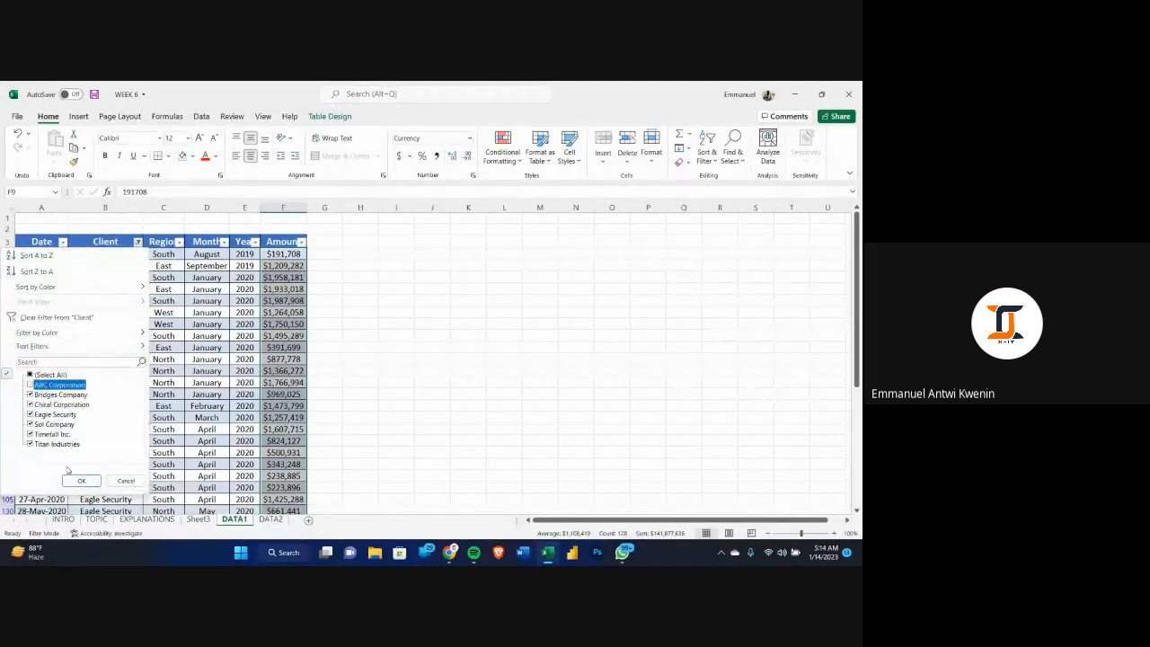
{"action": "left_click", "coordinate": [30, 374]}
{"action": "left_click", "coordinate": [30, 385]}
{"action": "left_click", "coordinate": [81, 482]}
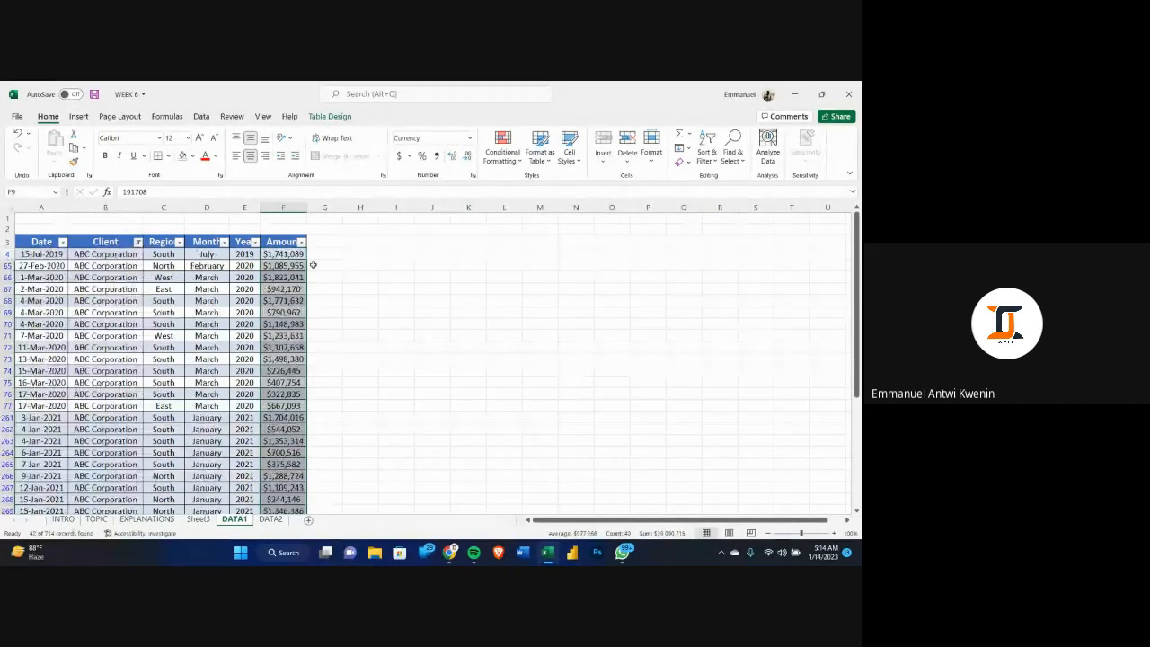
- Look through ABC Corporation's filtered amounts, then compare them with the client sums in the Sheet3 PivotTable
{"action": "scroll", "coordinate": [341, 285], "scroll_direction": "down", "scroll_amount": 5}
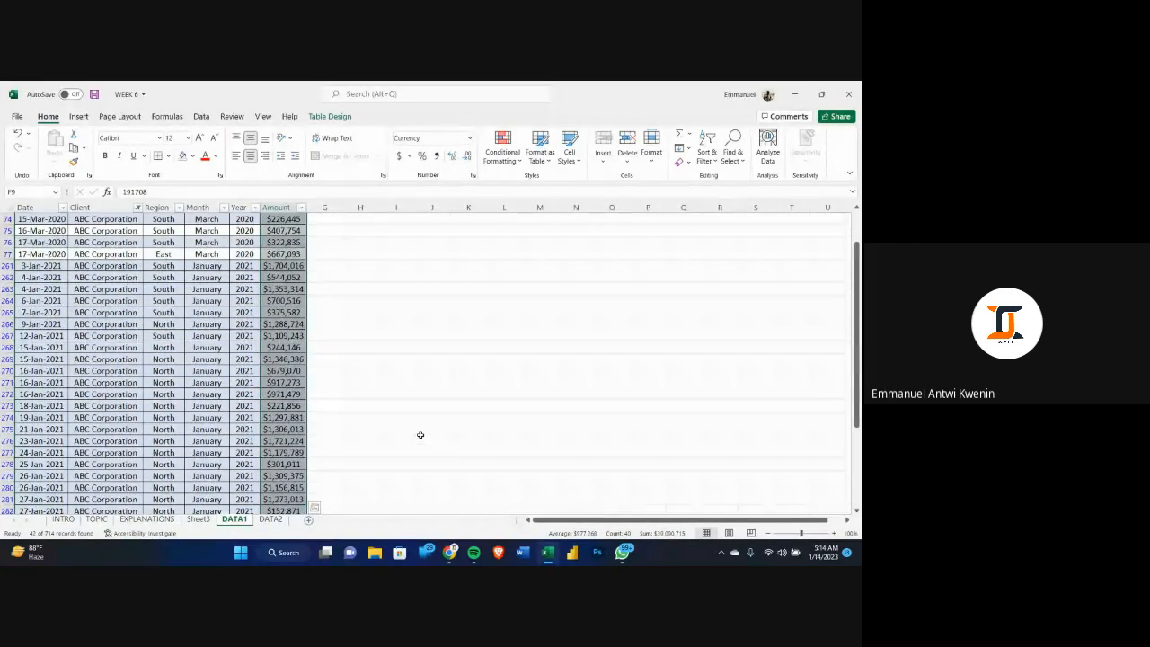
{"action": "left_click", "coordinate": [197, 519]}
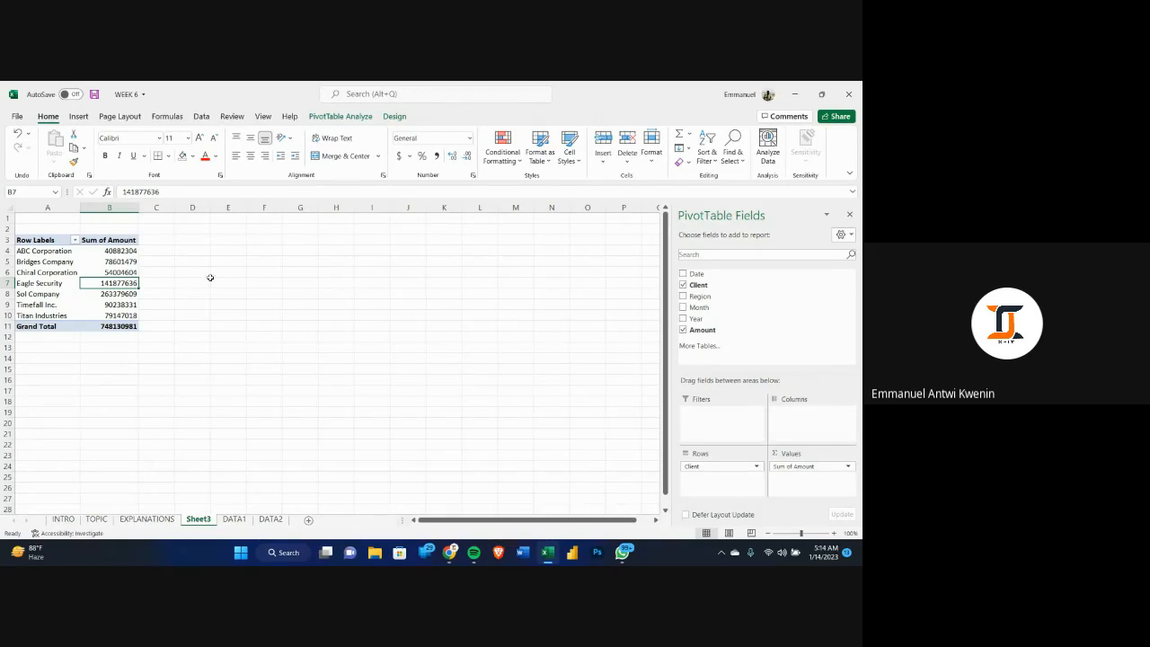
{"action": "left_click", "coordinate": [245, 325]}
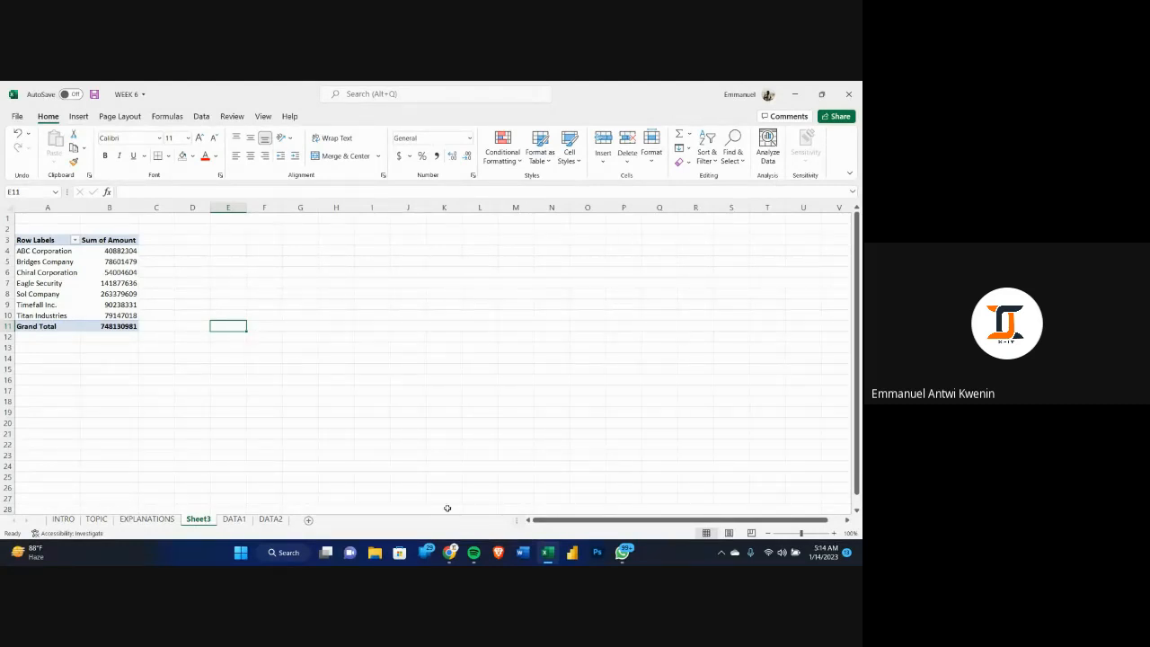
- Switch to the Google Meet call in Chrome and stop presenting the screen
{"action": "left_click", "coordinate": [453, 552]}
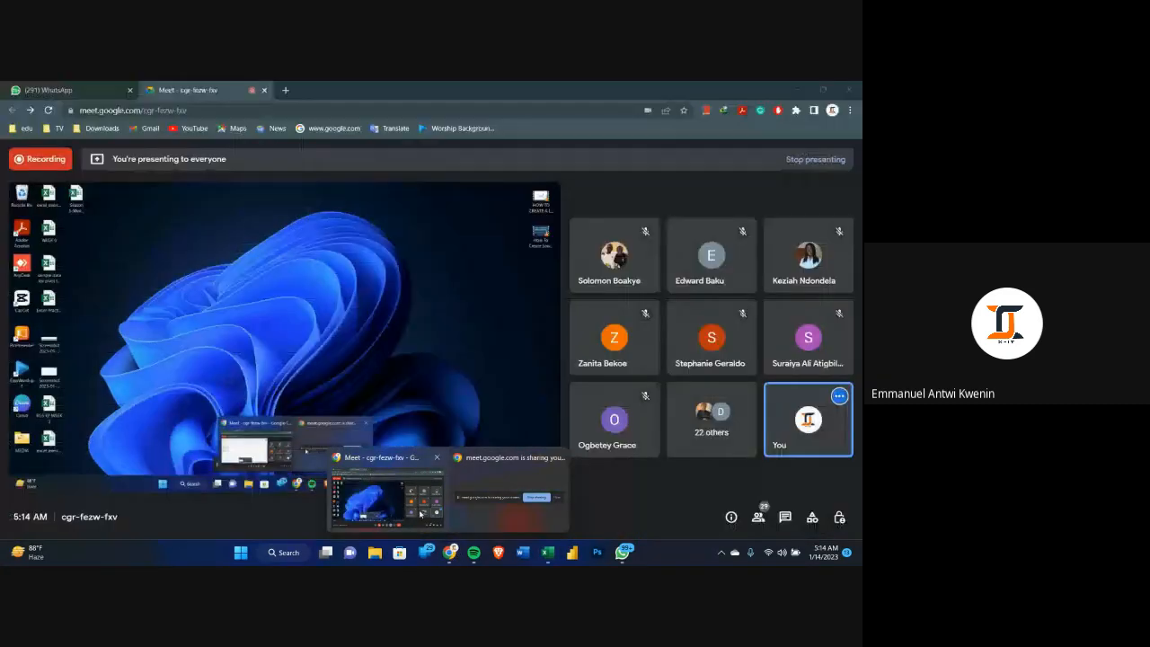
{"action": "left_click", "coordinate": [420, 514]}
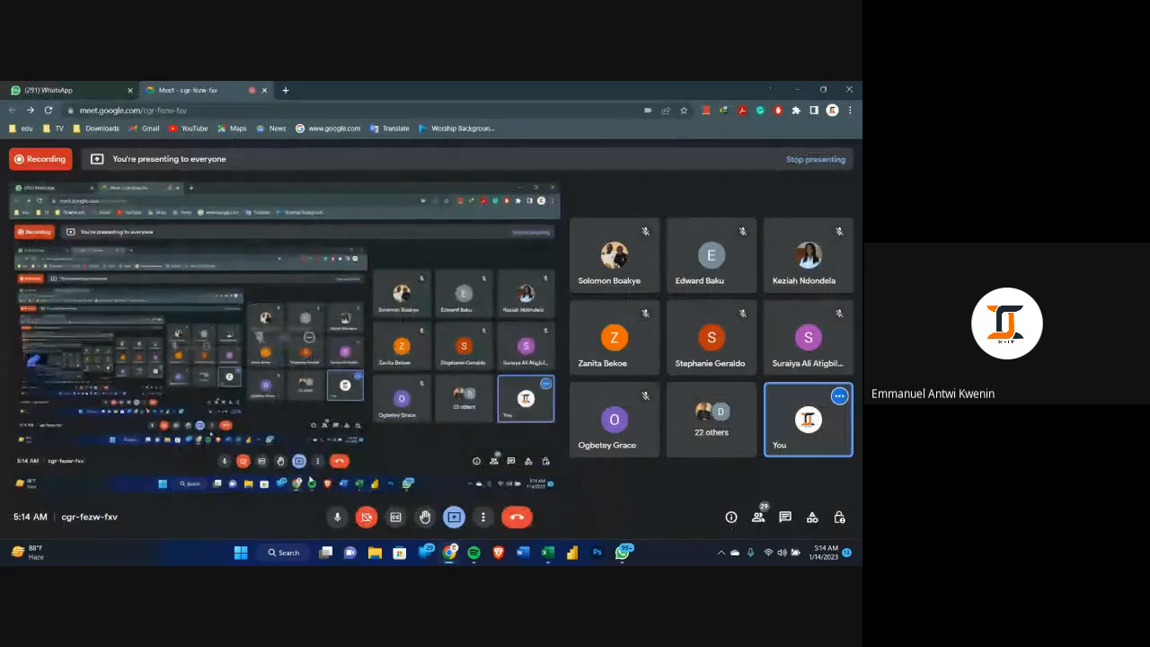
{"action": "left_click", "coordinate": [452, 518]}
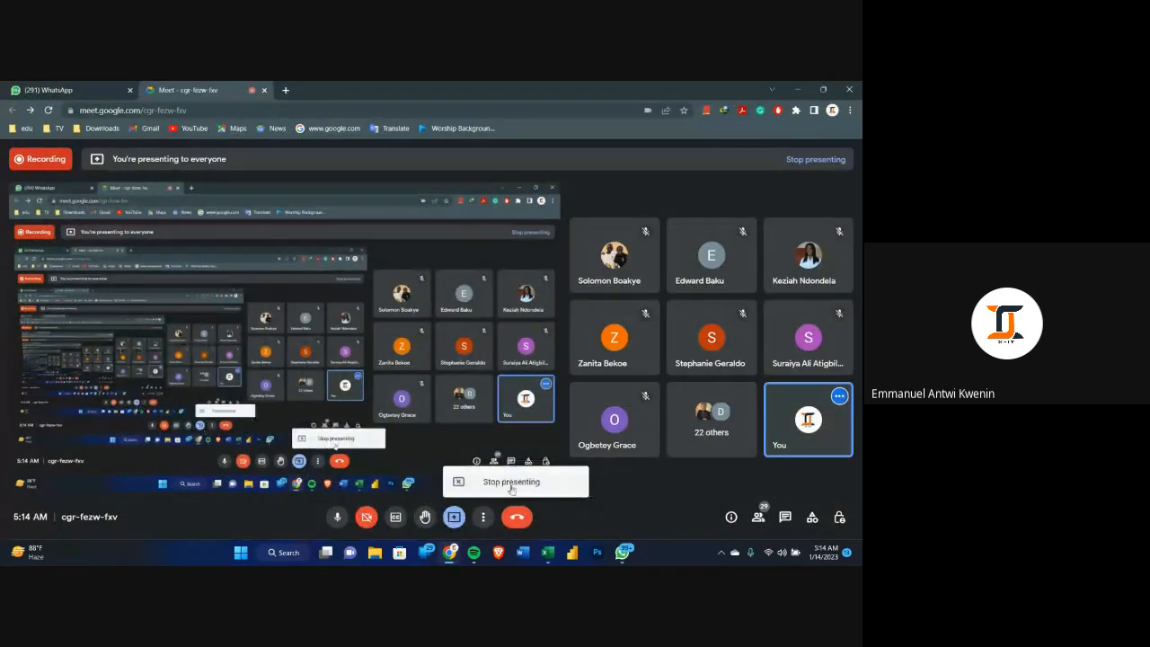
{"action": "left_click", "coordinate": [506, 481]}
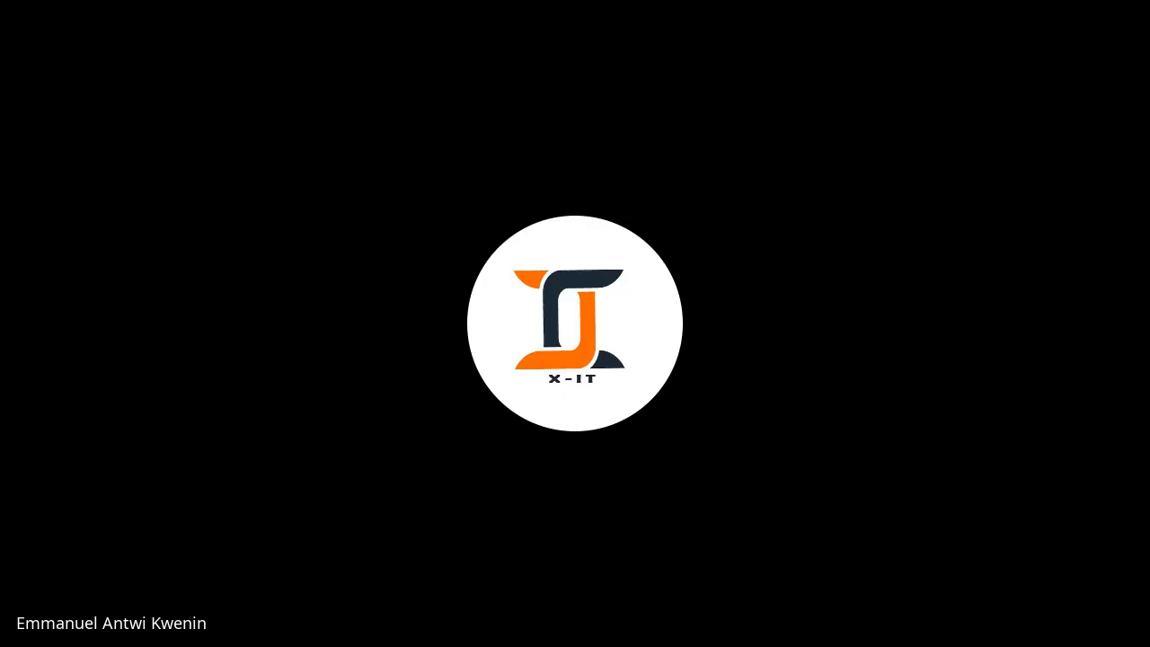
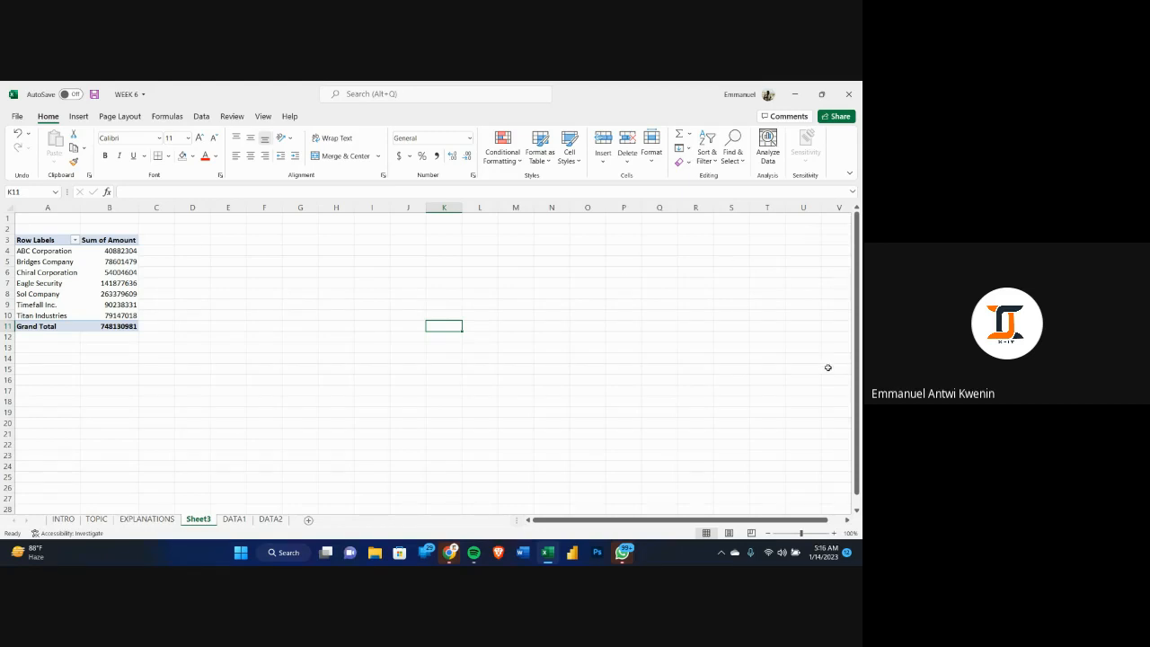
- Review the PivotTable's field areas on Sheet3, then undo the Client filtering on DATA1
{"action": "left_click", "coordinate": [118, 282]}
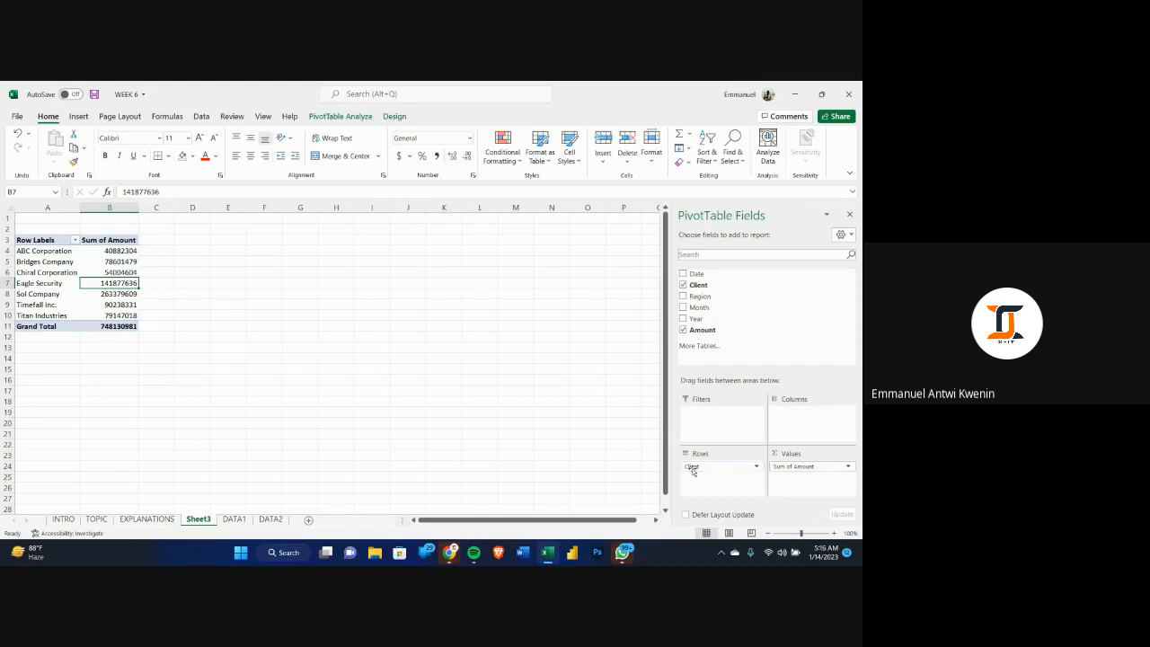
{"action": "left_click", "coordinate": [233, 521]}
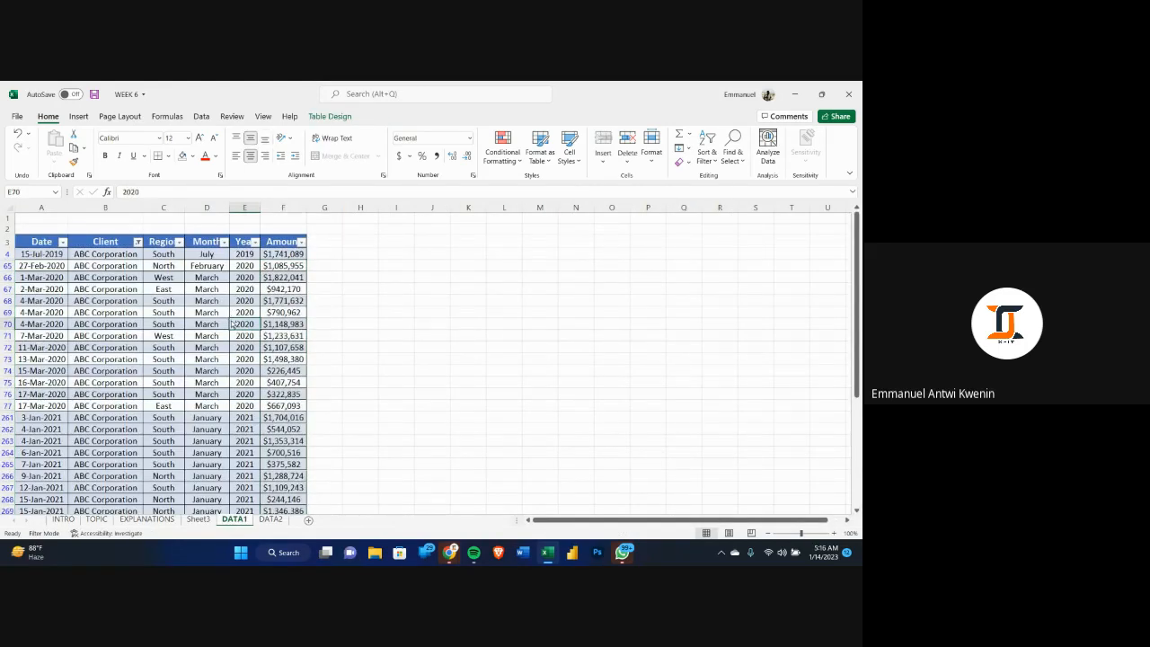
{"action": "key", "text": "ctrl+z"}
{"action": "scroll", "coordinate": [410, 358], "scroll_direction": "up", "scroll_amount": 15}
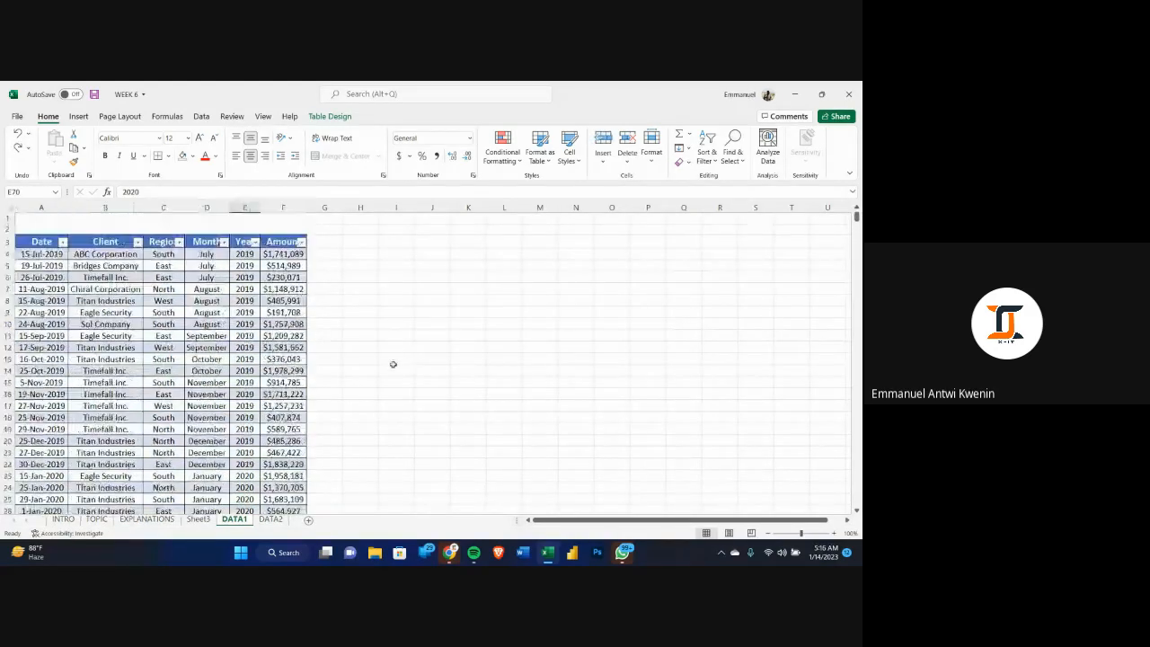
- Highlight the 2019 and 2020 entries in DATA1's Year column and look through the records further down the table
{"action": "left_click", "coordinate": [127, 301]}
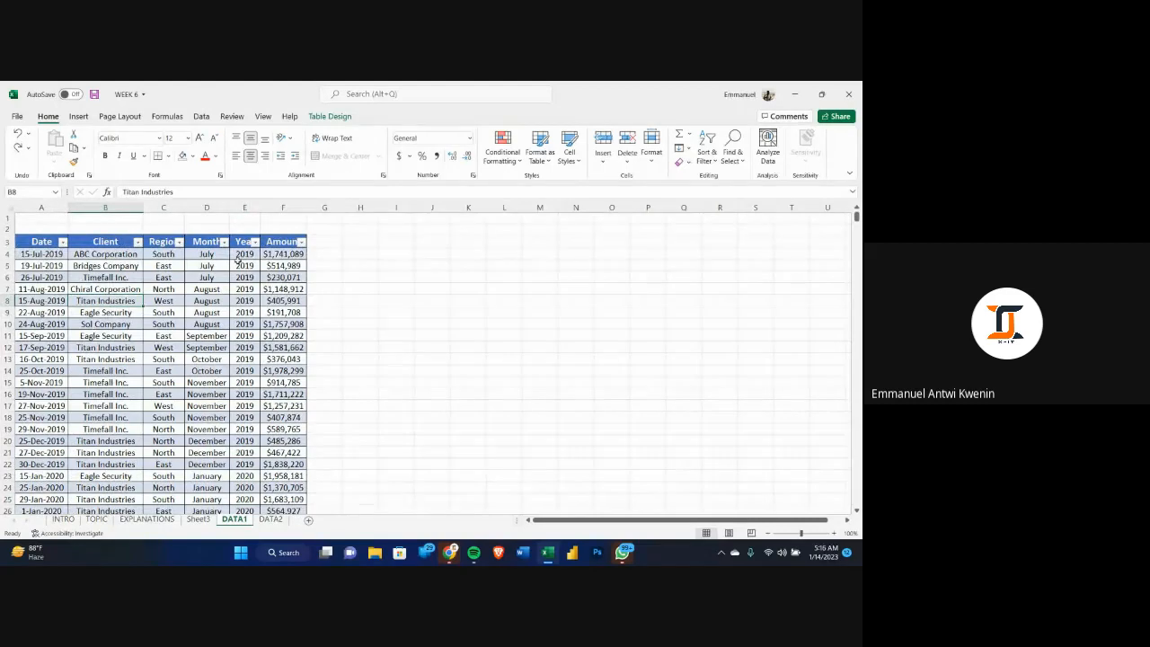
{"action": "left_click_drag", "start_coordinate": [240, 256], "coordinate": [247, 503]}
{"action": "scroll", "coordinate": [251, 342], "scroll_direction": "down", "scroll_amount": 4}
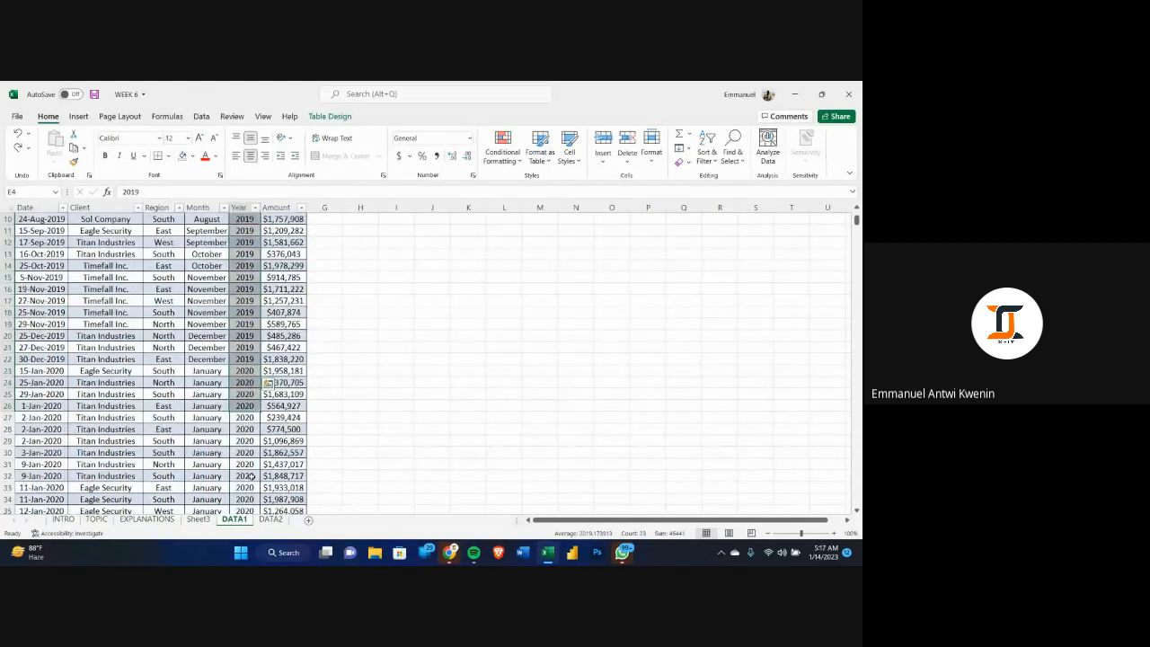
{"action": "left_click_drag", "start_coordinate": [250, 341], "coordinate": [244, 445]}
{"action": "scroll", "coordinate": [243, 445], "scroll_direction": "down", "scroll_amount": 20}
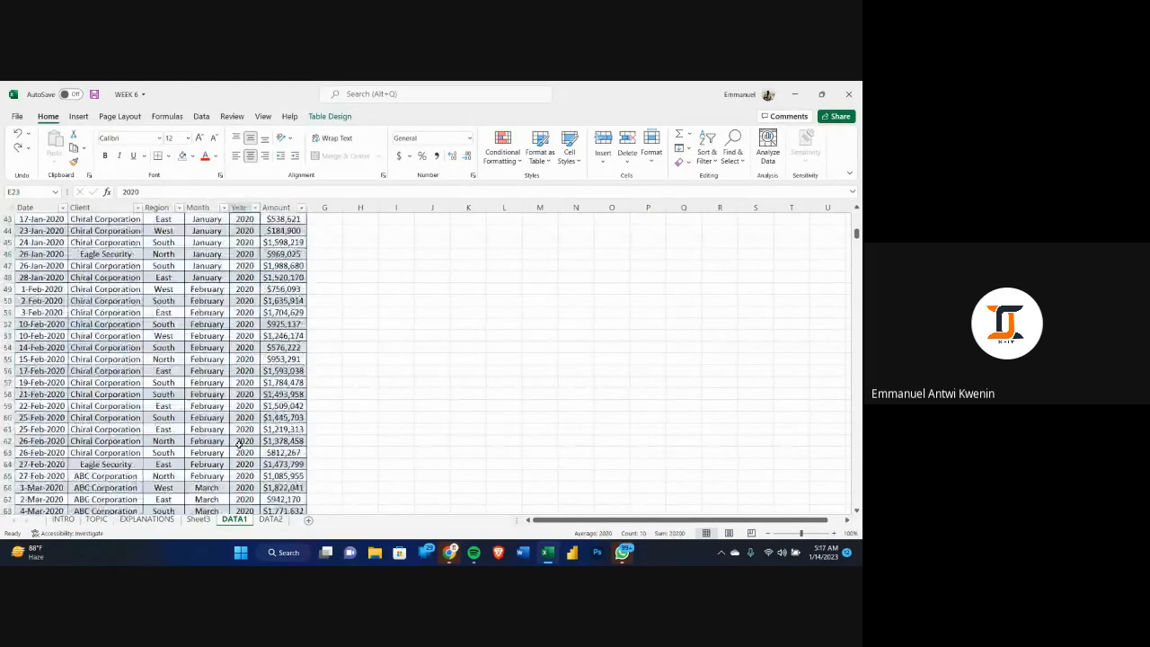
{"action": "scroll", "coordinate": [240, 446], "scroll_direction": "down", "scroll_amount": 20}
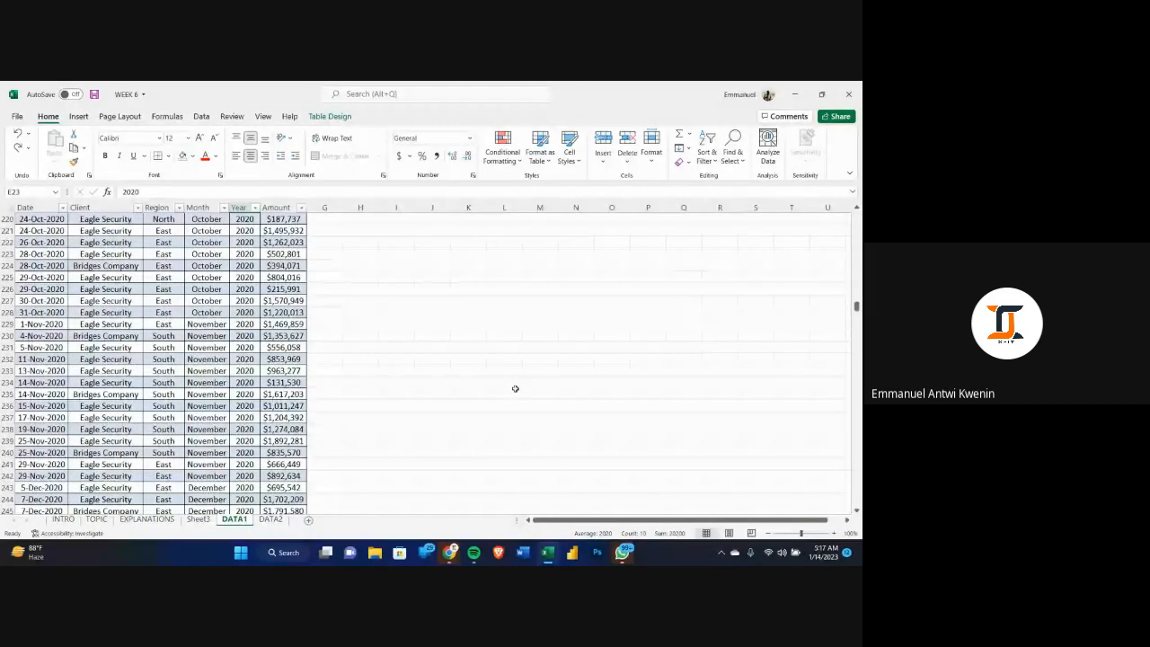
{"action": "left_click_drag", "start_coordinate": [857, 305], "coordinate": [858, 217]}
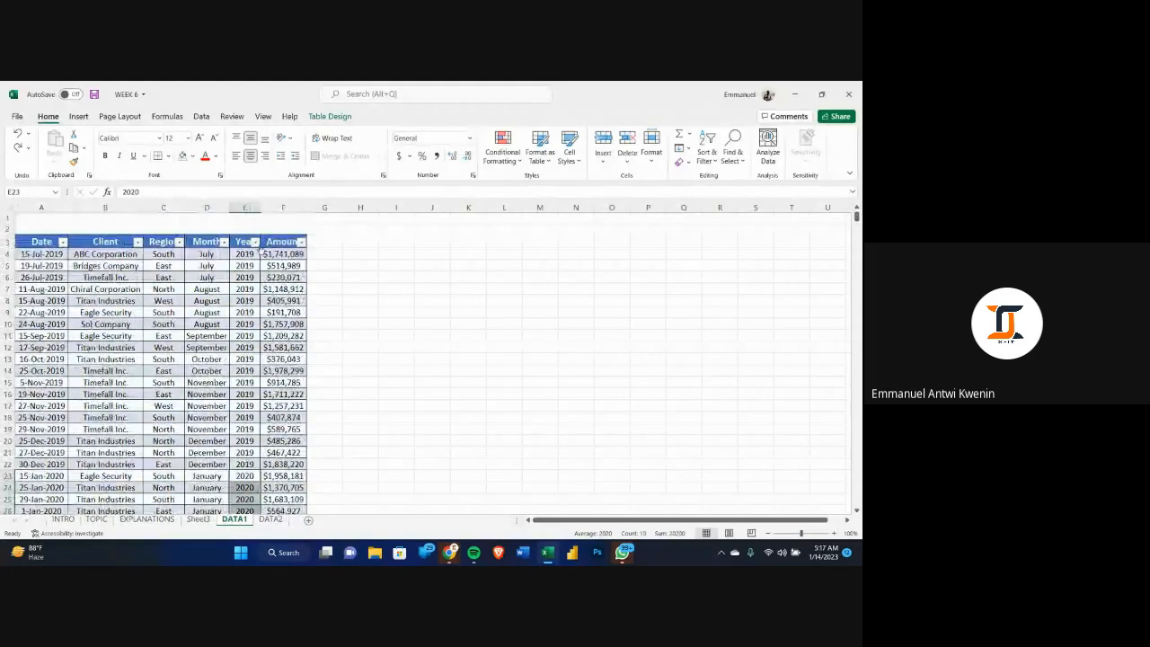
- Check which years the Year column's filter offers on DATA1 without applying it, then select the first client entry
{"action": "left_click", "coordinate": [256, 243]}
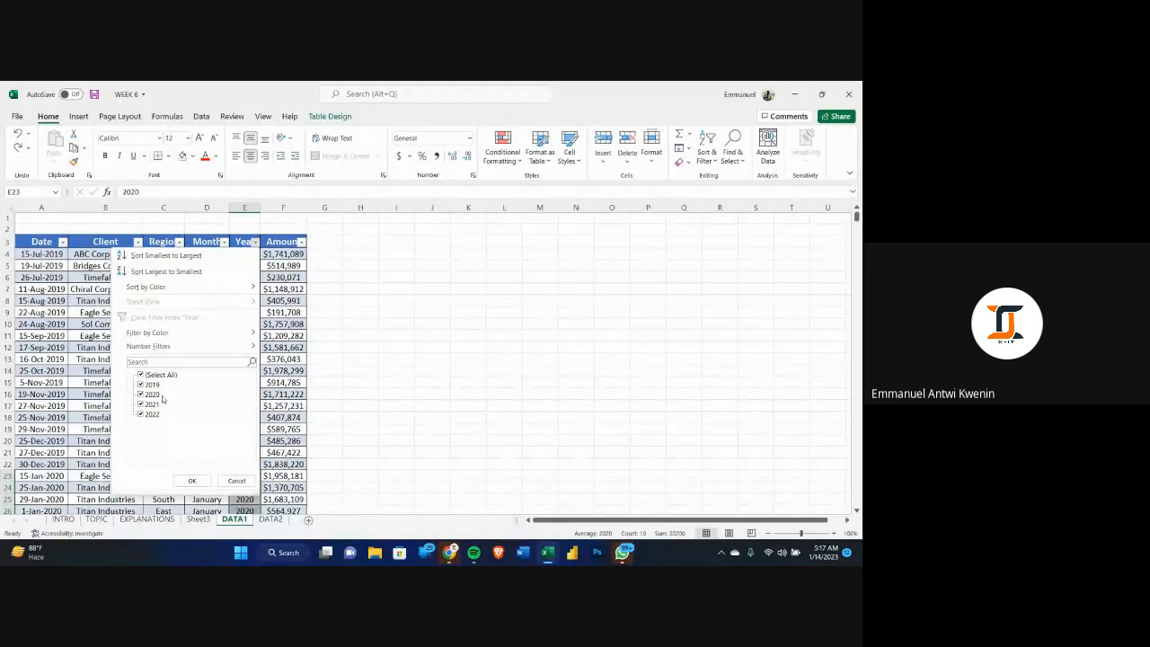
{"action": "left_click", "coordinate": [233, 481]}
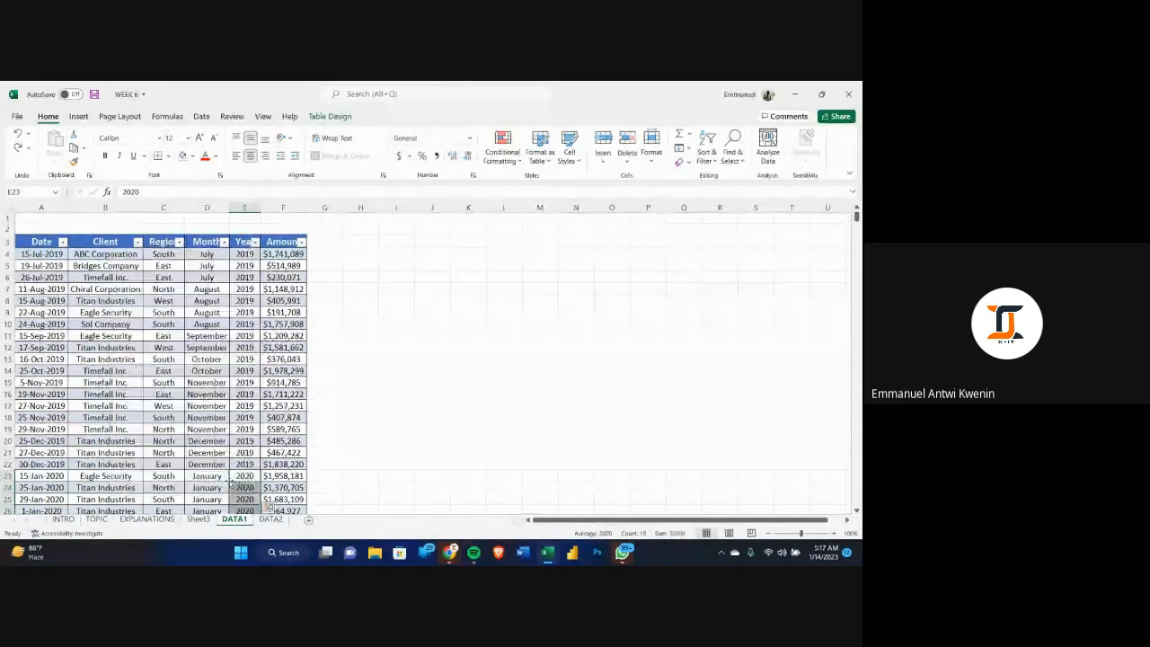
{"action": "left_click", "coordinate": [108, 254]}
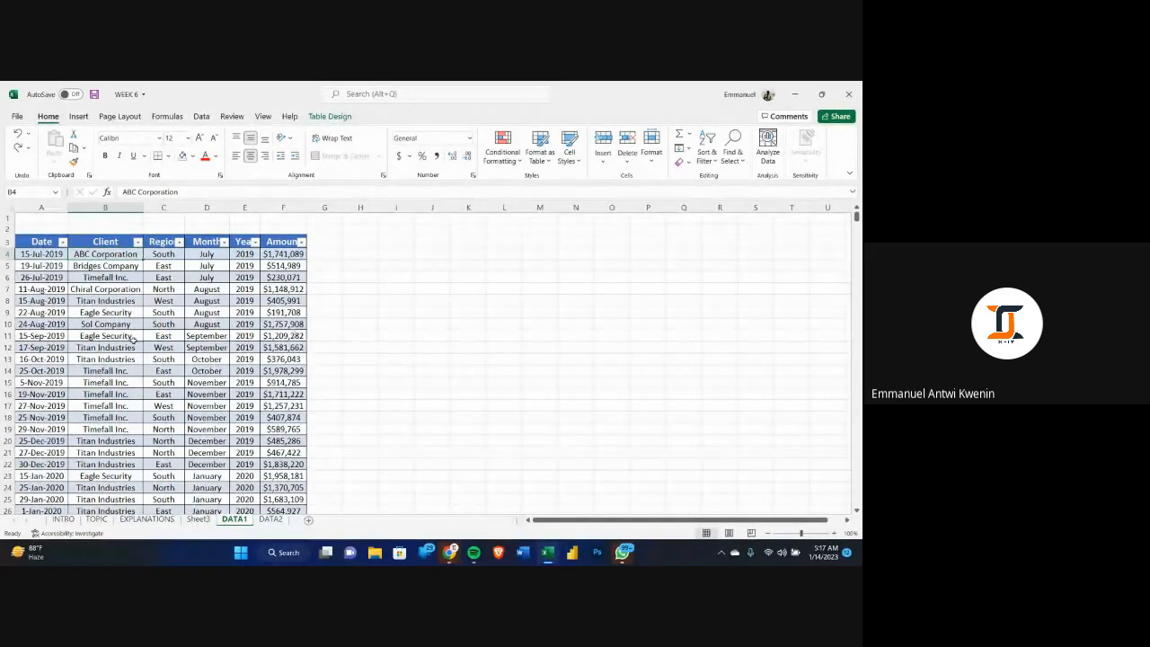
- Filter DATA1's Client column to show only Timefall Inc
{"action": "left_click", "coordinate": [138, 242]}
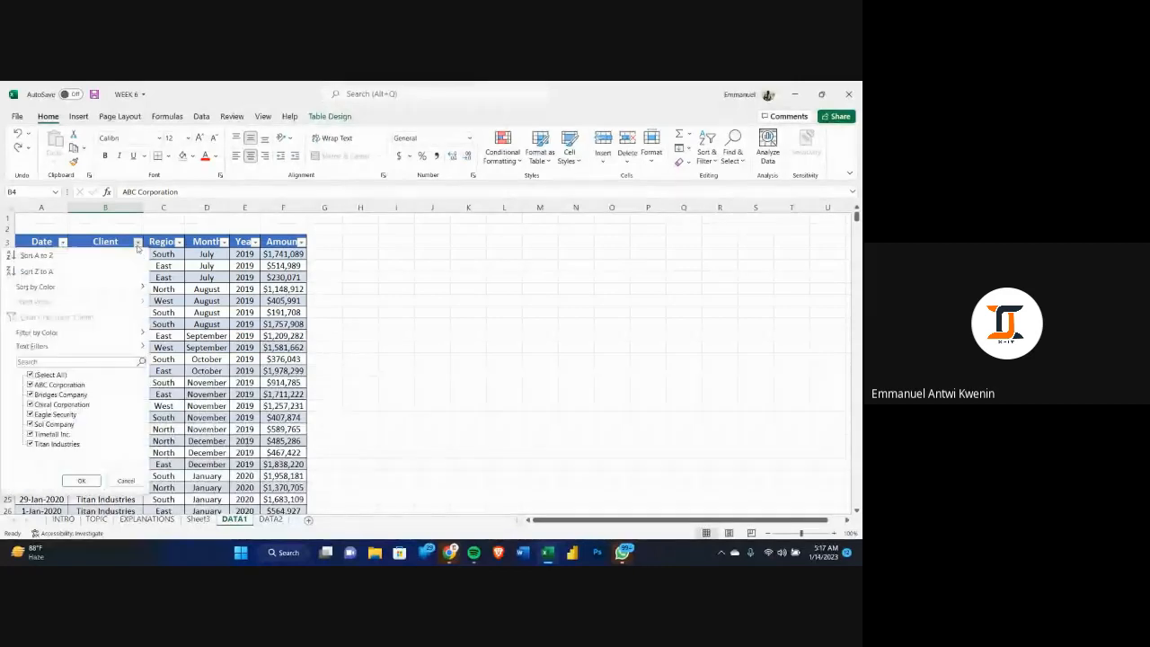
{"action": "left_click", "coordinate": [52, 376]}
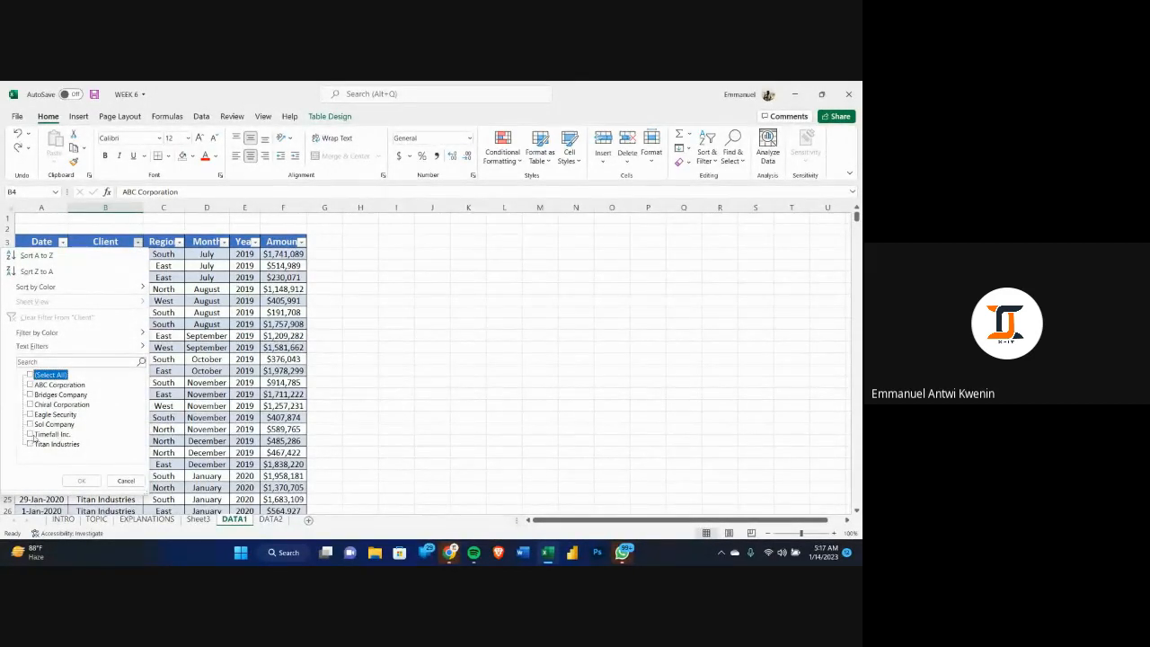
{"action": "left_click", "coordinate": [30, 434]}
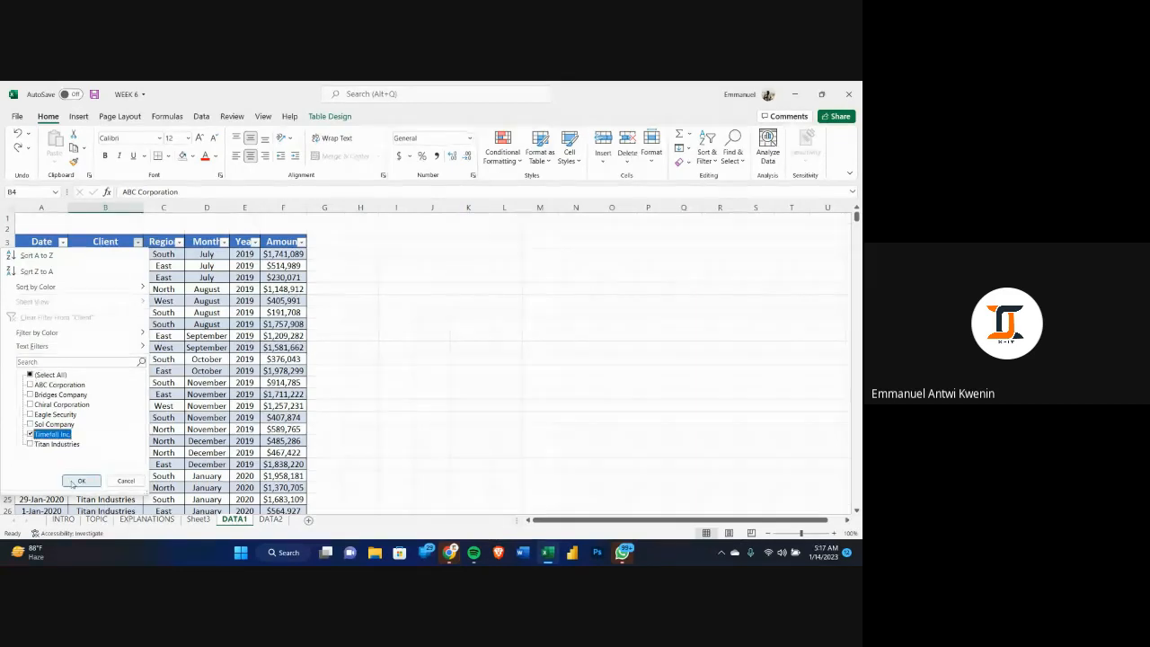
{"action": "left_click", "coordinate": [81, 481]}
- Highlight the filtered Timefall Inc. entries in the Client column and look through them
{"action": "left_click", "coordinate": [118, 253]}
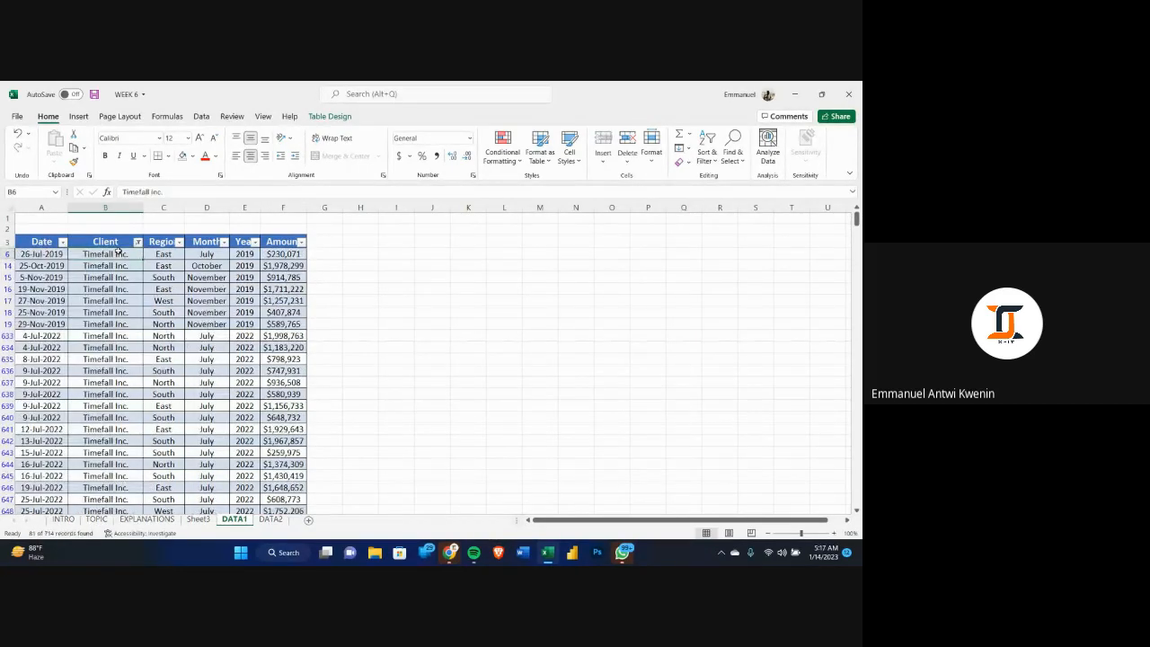
{"action": "left_click_drag", "start_coordinate": [118, 253], "coordinate": [106, 487]}
{"action": "scroll", "coordinate": [99, 382], "scroll_direction": "up", "scroll_amount": 3}
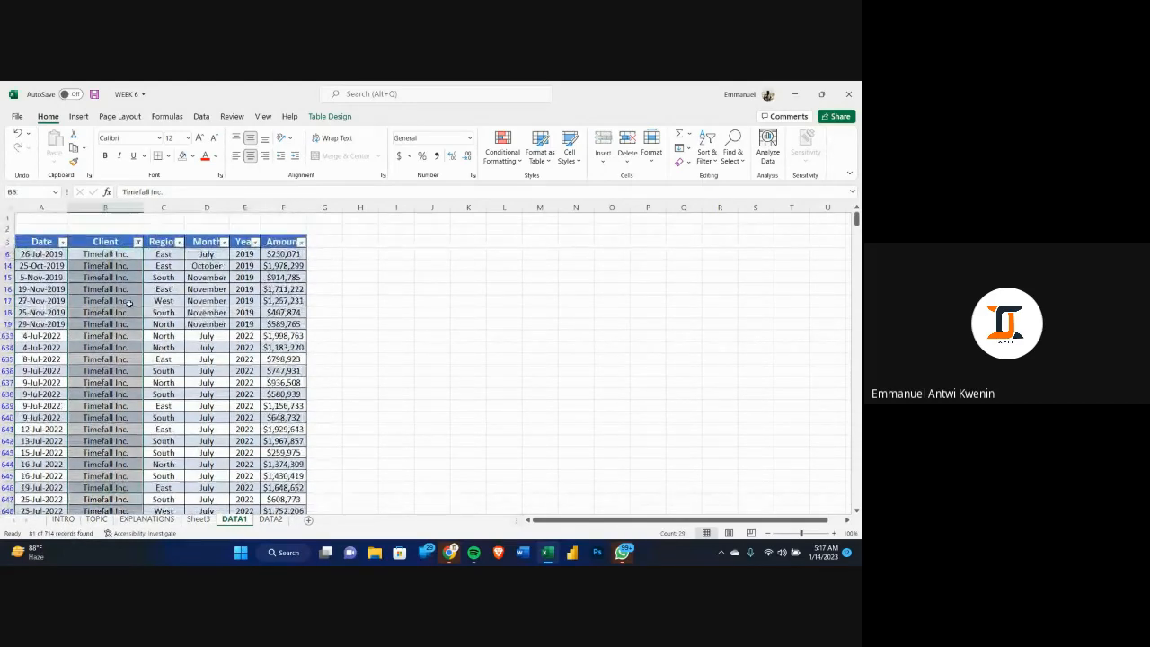
{"action": "left_click", "coordinate": [116, 370]}
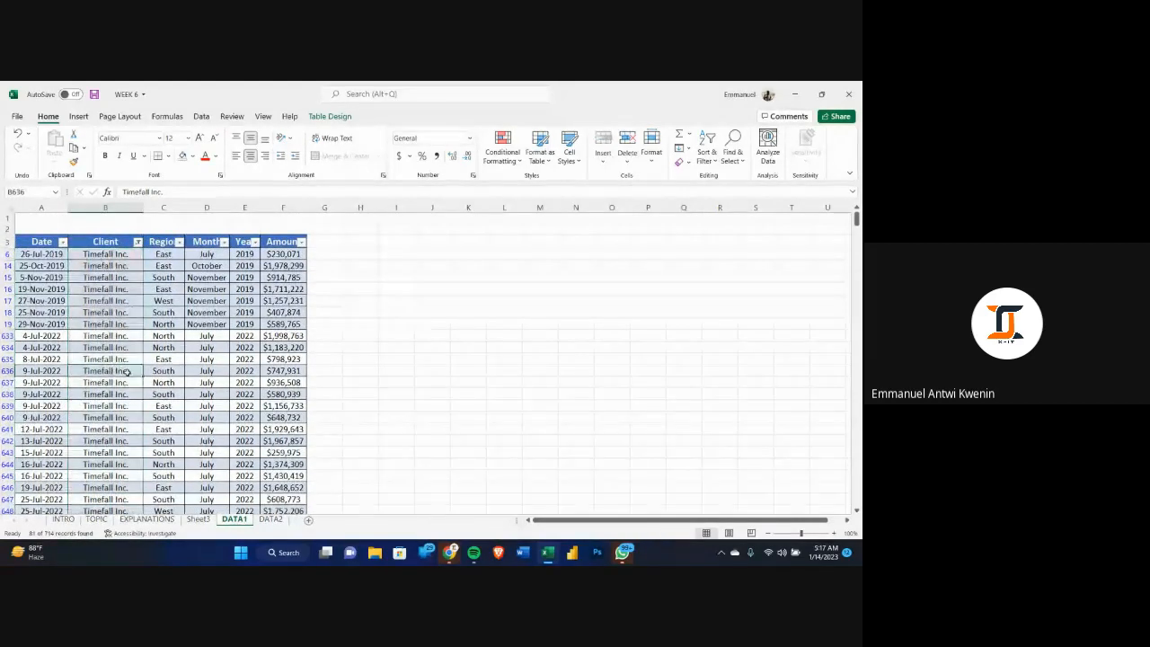
- Filter the Year column to 2019 only and select the Timefall Inc. amounts that are left to read their sum
{"action": "left_click", "coordinate": [255, 243]}
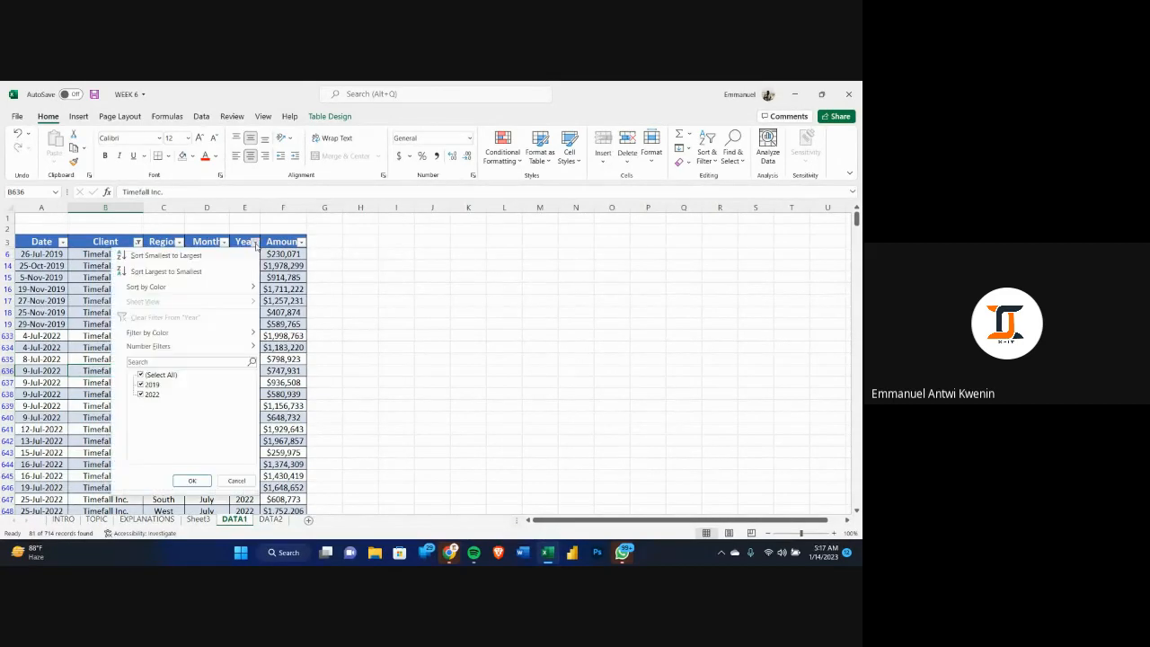
{"action": "left_click", "coordinate": [172, 376]}
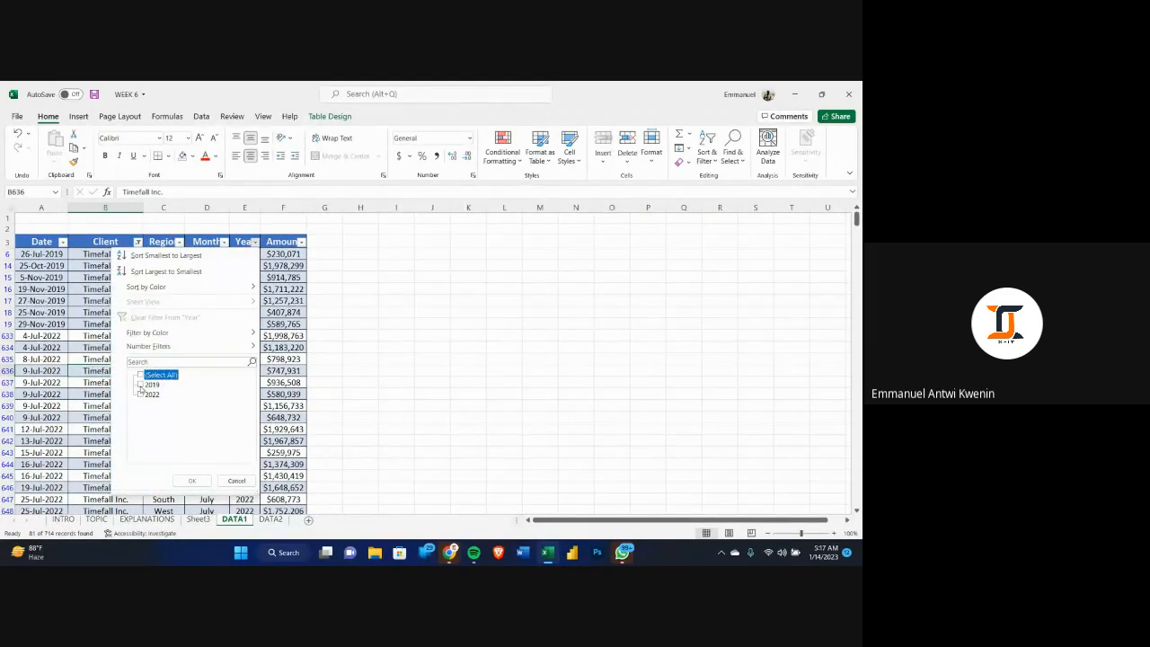
{"action": "left_click", "coordinate": [141, 384]}
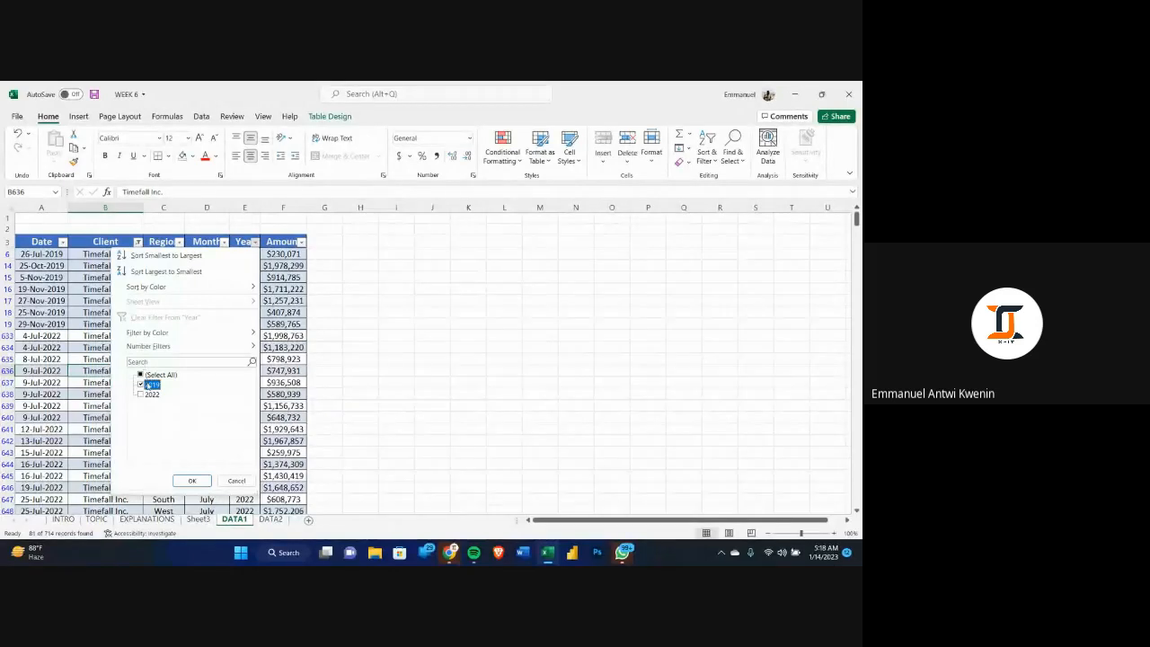
{"action": "left_click", "coordinate": [140, 385]}
{"action": "left_click", "coordinate": [140, 385]}
{"action": "left_click", "coordinate": [188, 481]}
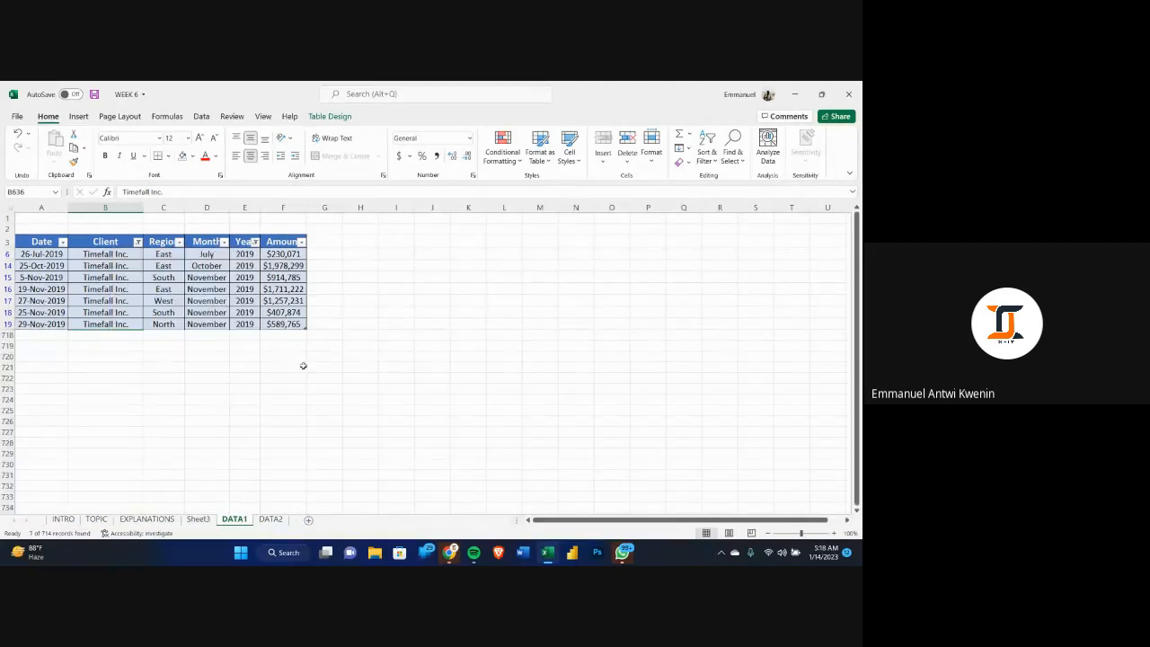
{"action": "left_click", "coordinate": [427, 314]}
{"action": "left_click_drag", "start_coordinate": [292, 254], "coordinate": [292, 324]}
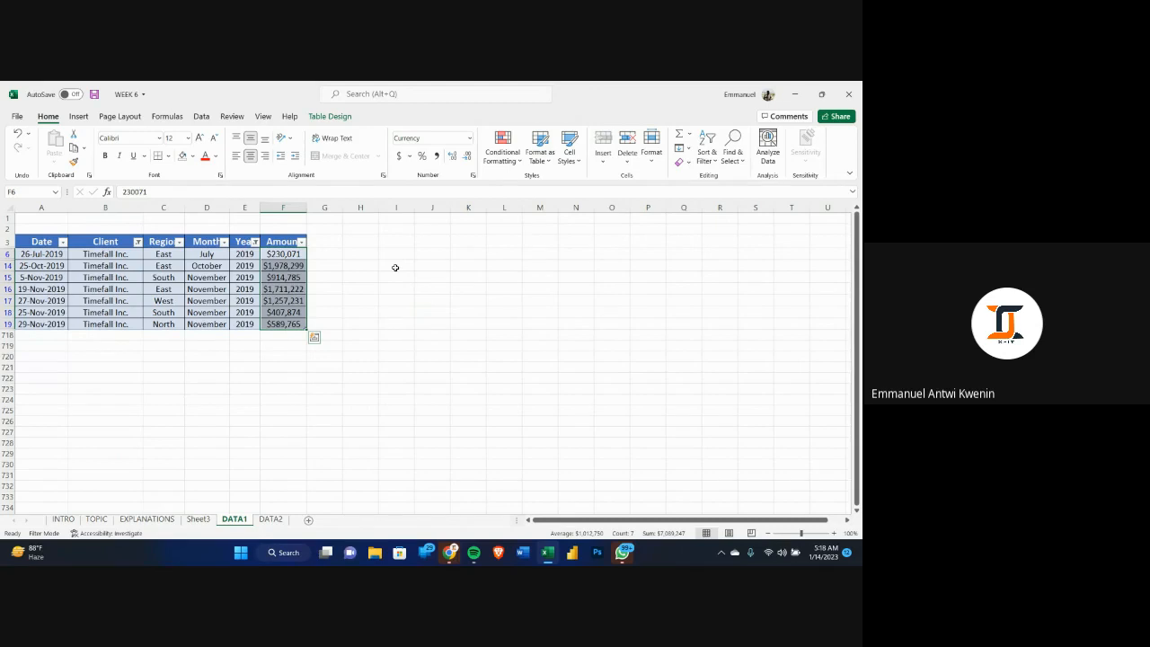
- Add the Year field to the Rows area below Client in the Sheet3 PivotTable
{"action": "left_click", "coordinate": [198, 520]}
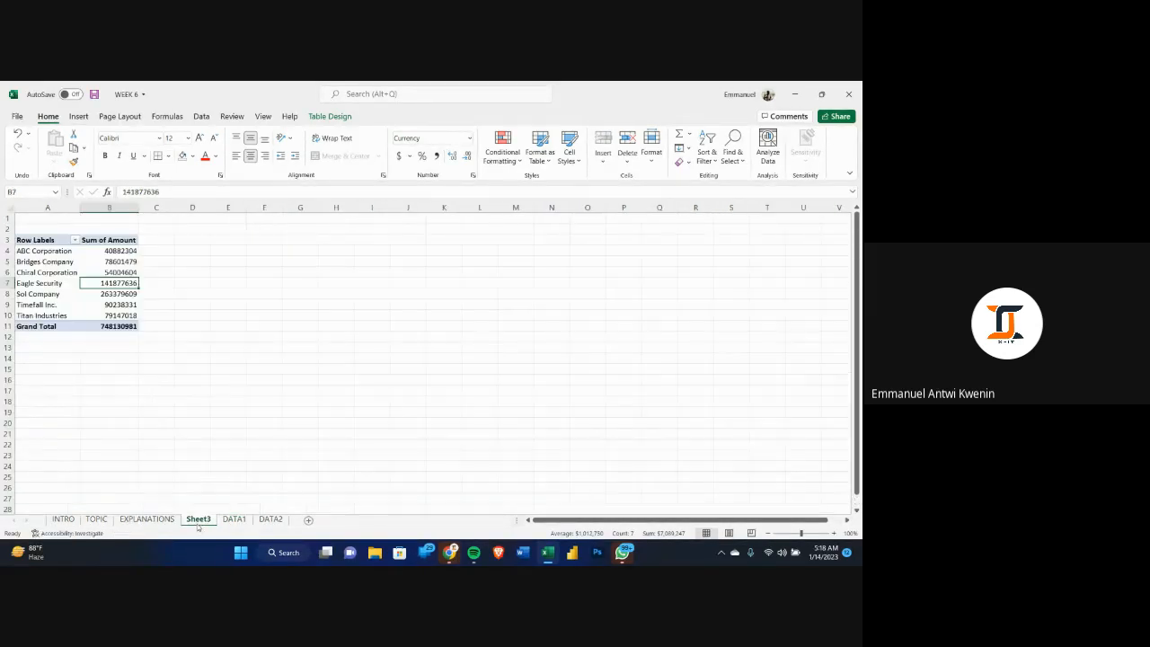
{"action": "left_click", "coordinate": [71, 289]}
{"action": "left_click", "coordinate": [121, 273]}
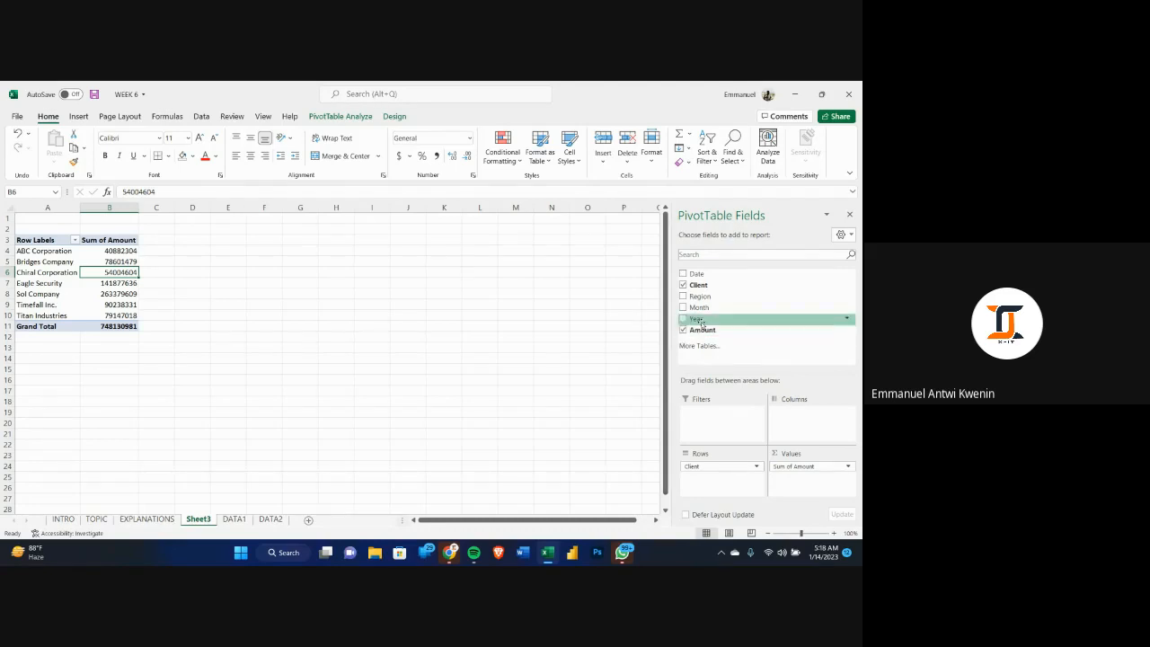
{"action": "left_click_drag", "start_coordinate": [702, 322], "coordinate": [728, 476]}
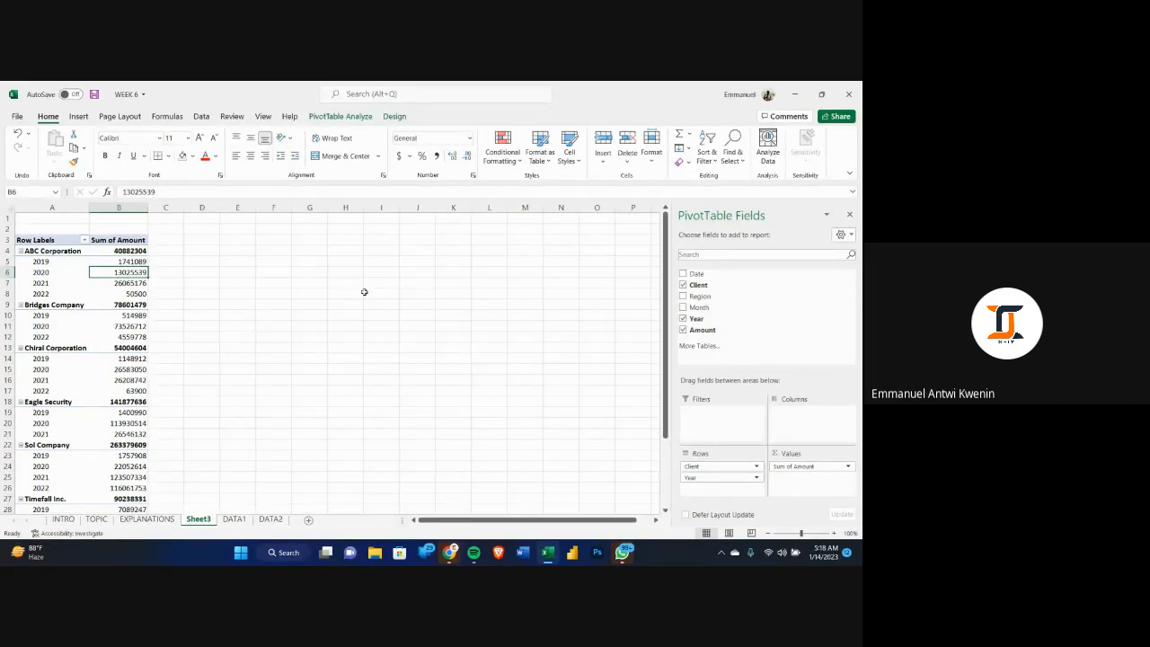
- Examine ABC Corporation's 2019 and 2020 entries and their summed amounts in the PivotTable
{"action": "left_click", "coordinate": [44, 261]}
{"action": "left_click", "coordinate": [123, 264]}
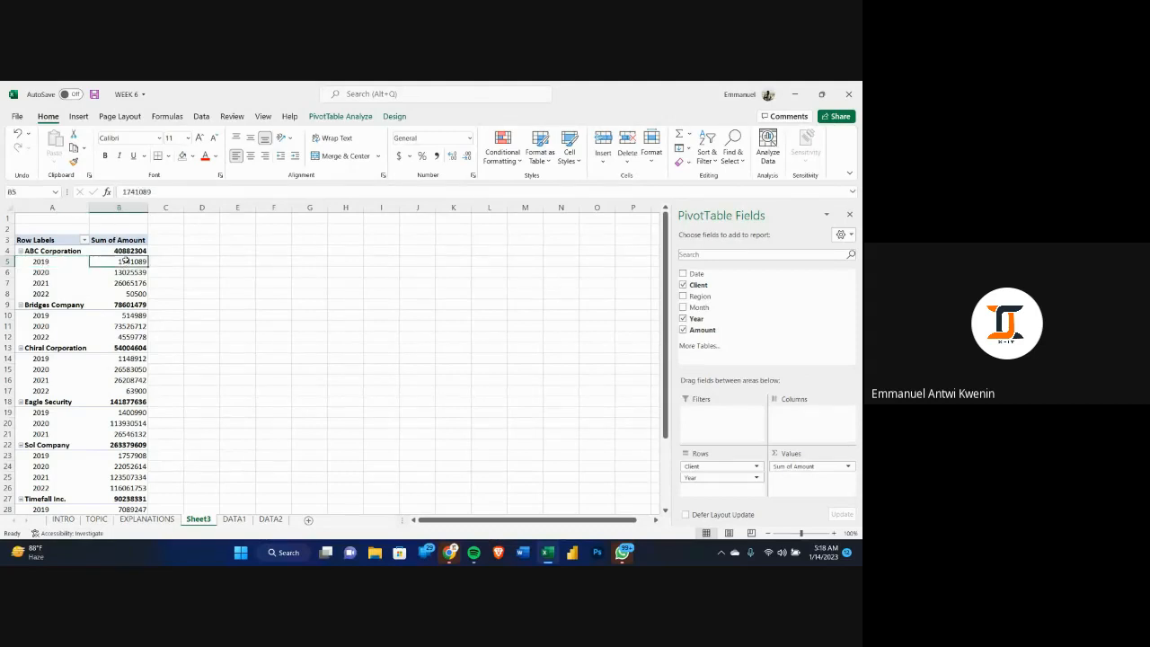
{"action": "left_click", "coordinate": [48, 272]}
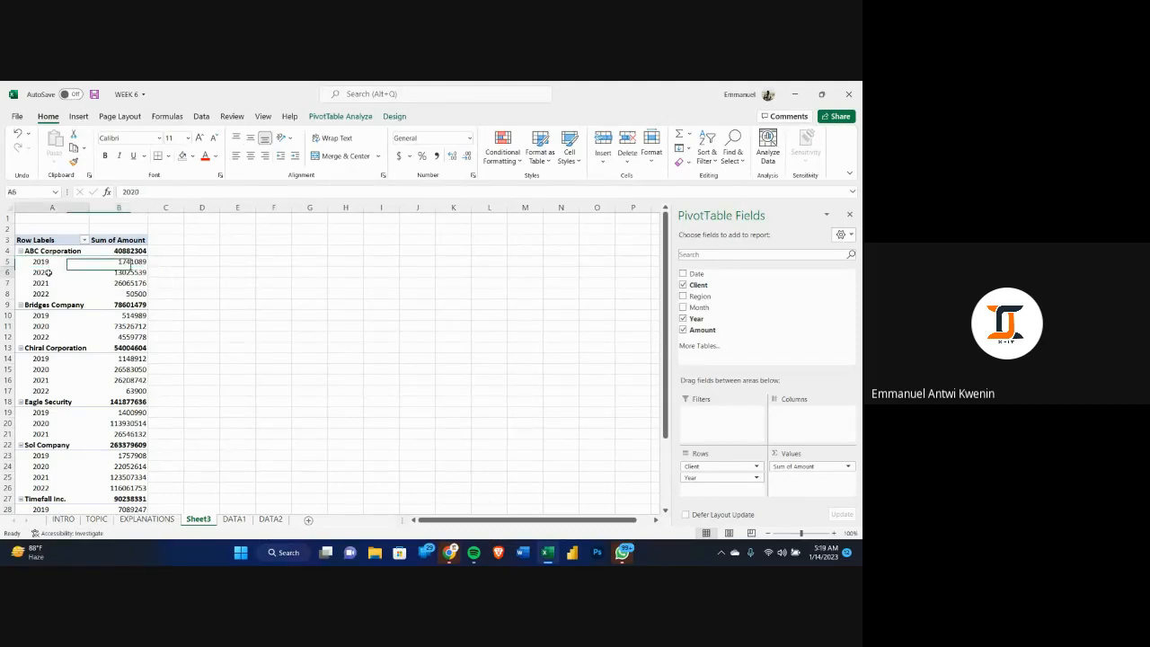
{"action": "left_click", "coordinate": [126, 273]}
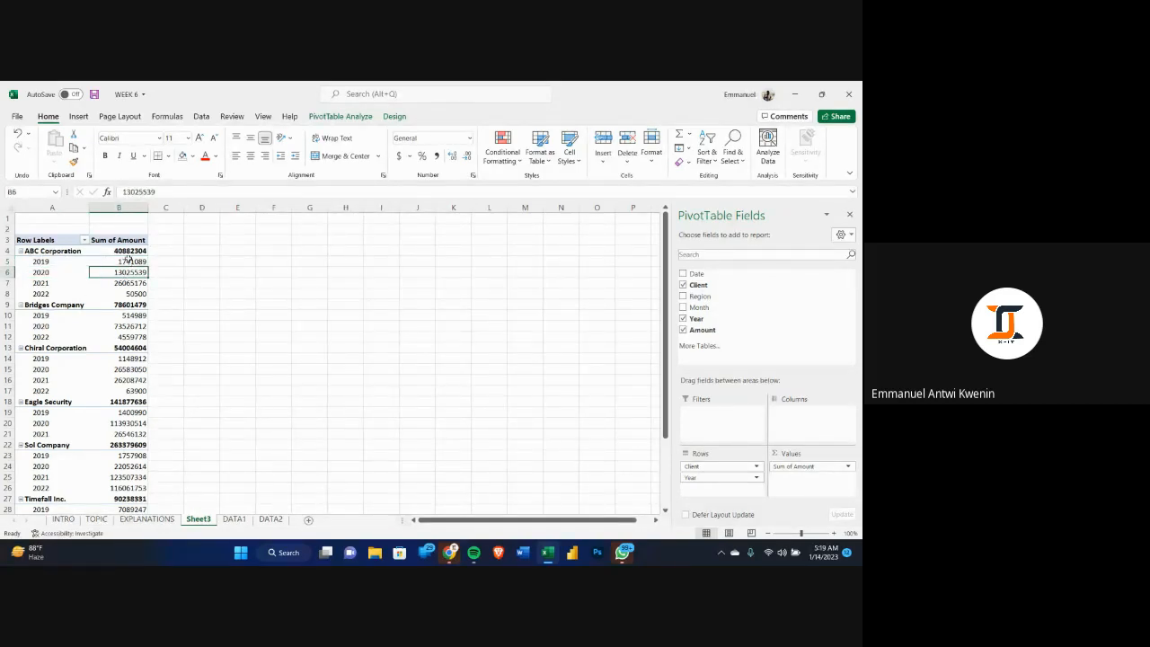
- Review the pivot table's amounts for each client by year, starting with ABC Corporation, through to the grand total
{"action": "left_click_drag", "start_coordinate": [128, 260], "coordinate": [127, 290]}
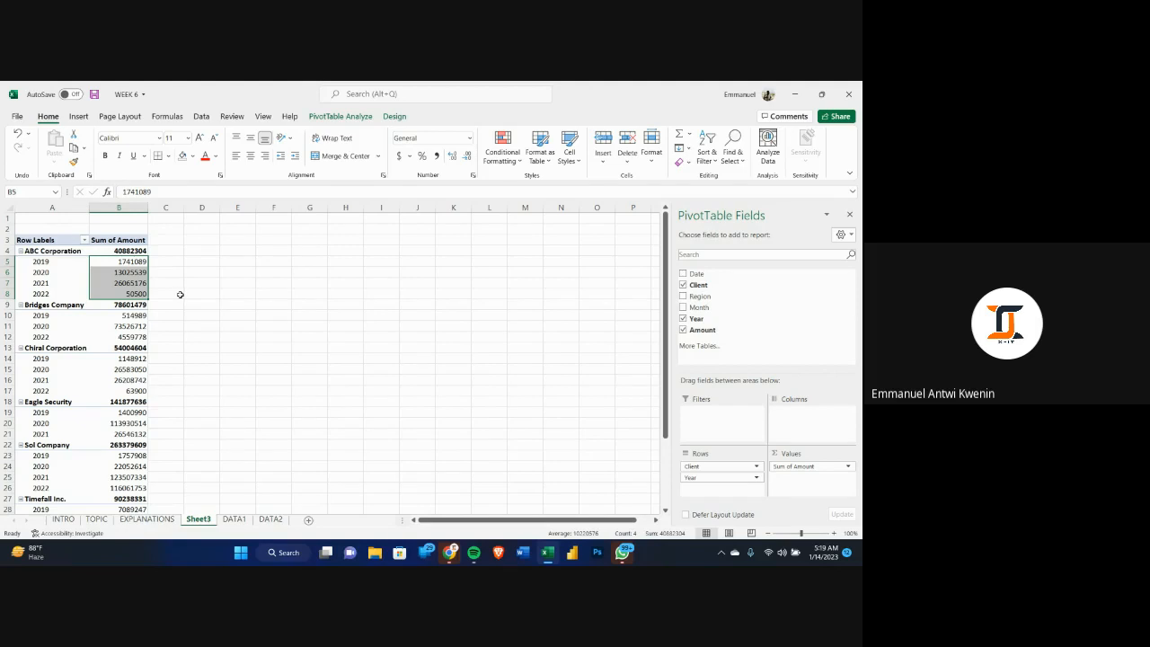
{"action": "scroll", "coordinate": [180, 295], "scroll_direction": "down", "scroll_amount": 2}
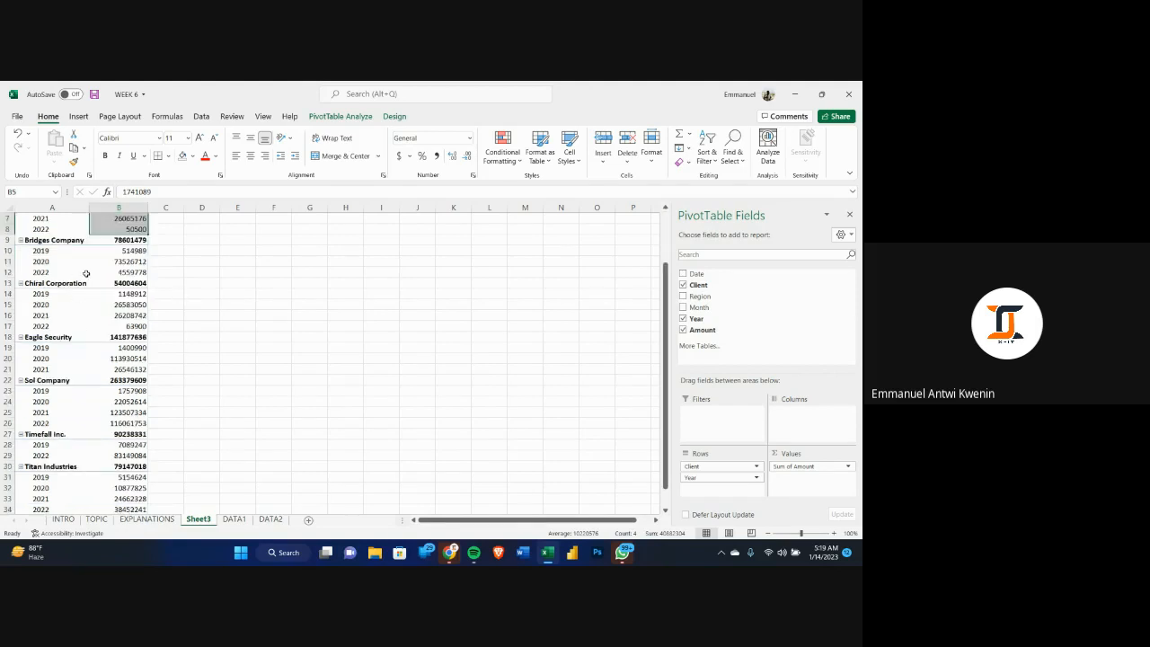
{"action": "scroll", "coordinate": [85, 274], "scroll_direction": "down", "scroll_amount": 4}
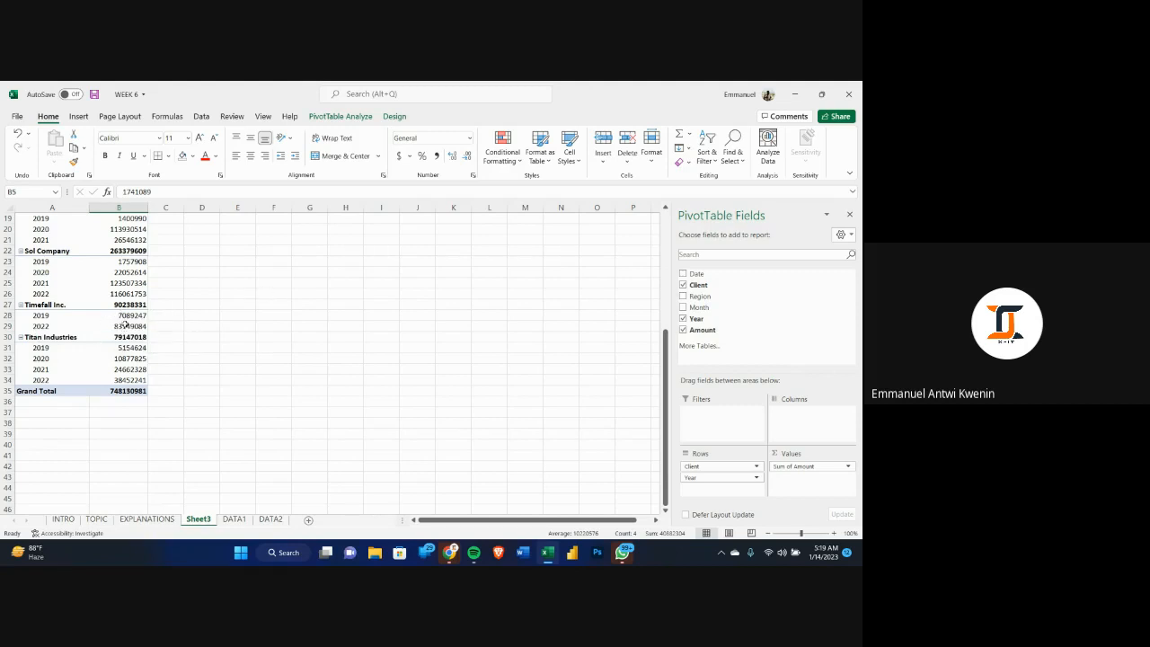
{"action": "mouse_move", "coordinate": [117, 308]}
{"action": "scroll", "coordinate": [210, 385], "scroll_direction": "up", "scroll_amount": 4}
{"action": "scroll", "coordinate": [209, 386], "scroll_direction": "down", "scroll_amount": 5}
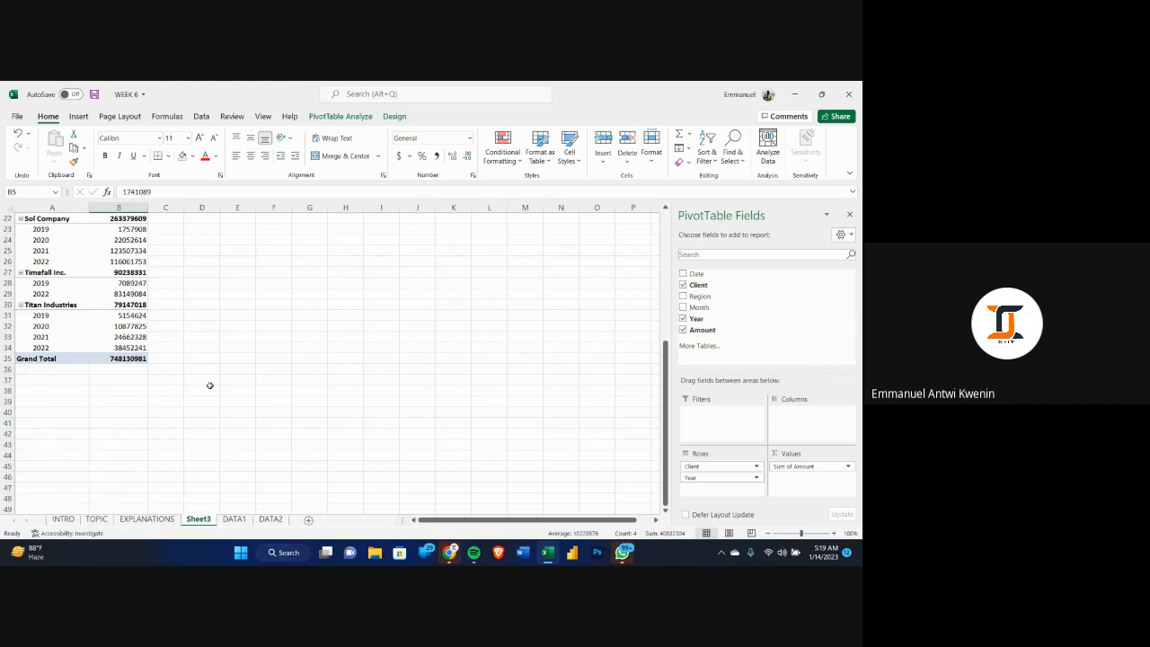
{"action": "left_click", "coordinate": [126, 359]}
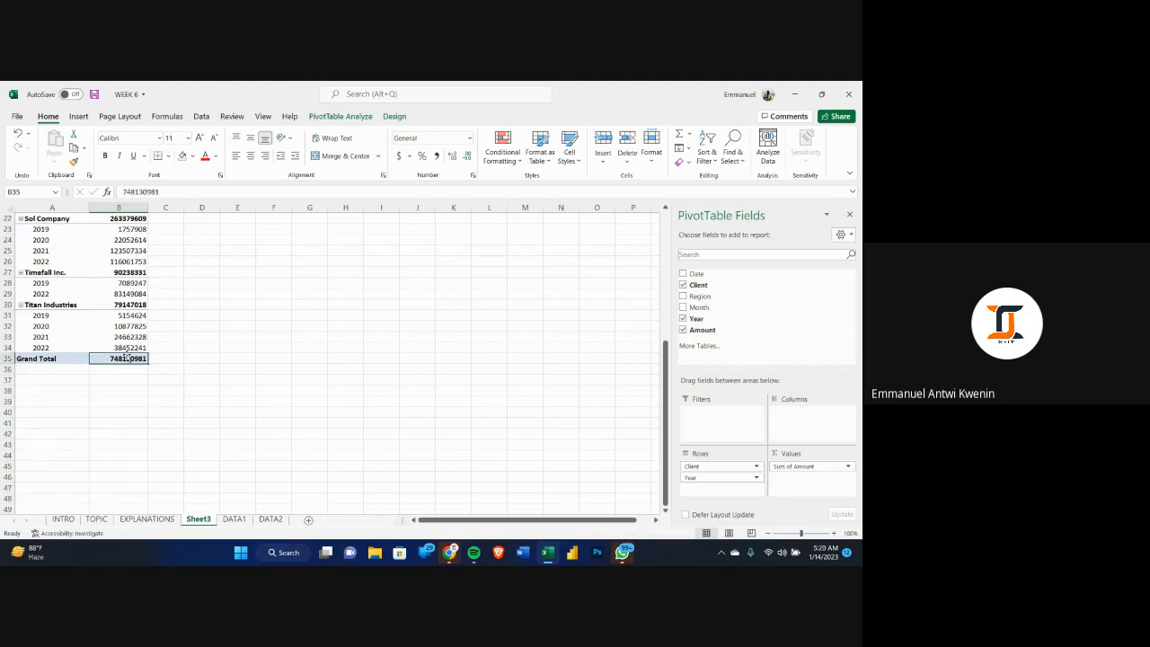
{"action": "scroll", "coordinate": [225, 399], "scroll_direction": "up", "scroll_amount": 7}
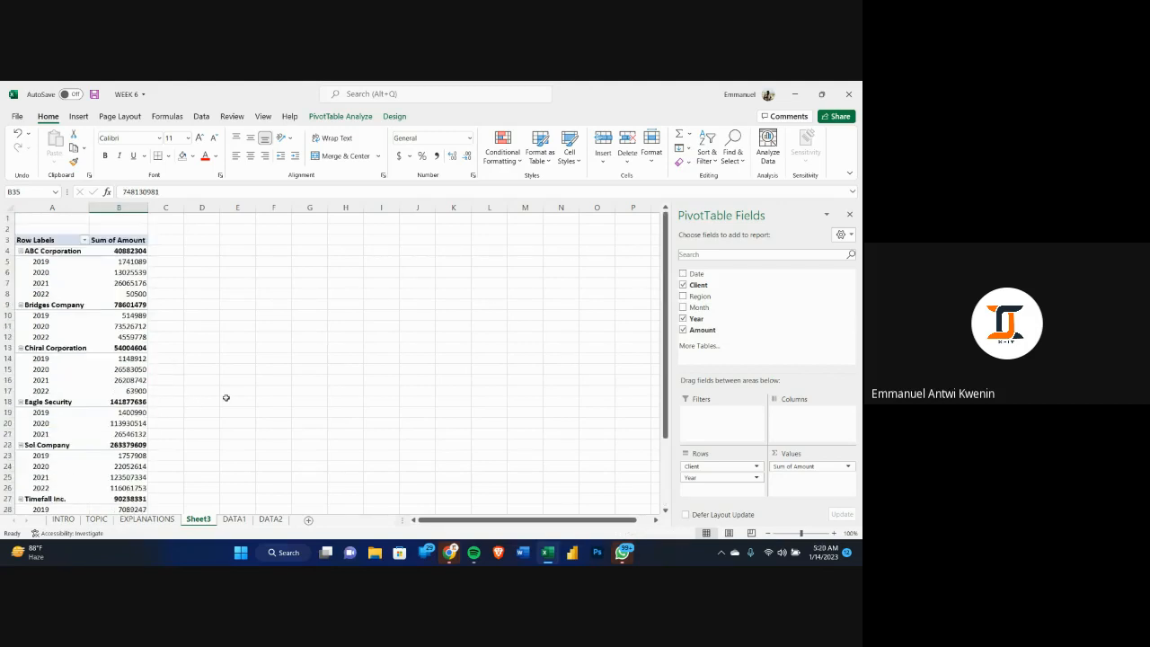
{"action": "scroll", "coordinate": [162, 337], "scroll_direction": "down", "scroll_amount": 7}
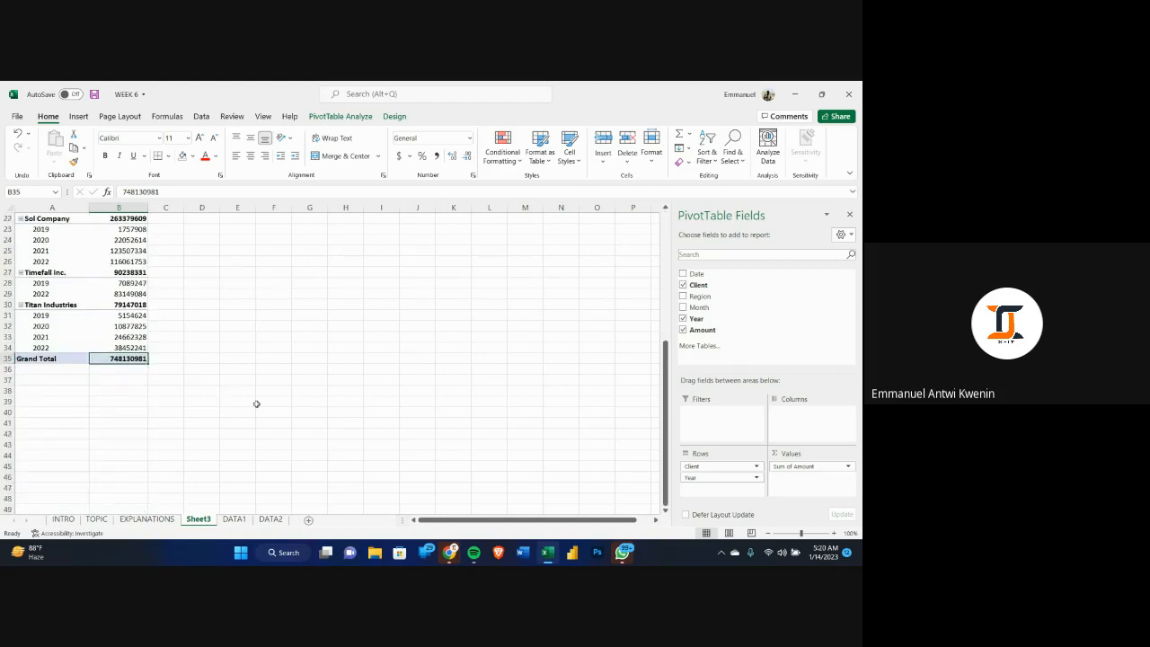
{"action": "scroll", "coordinate": [257, 403], "scroll_direction": "up", "scroll_amount": 7}
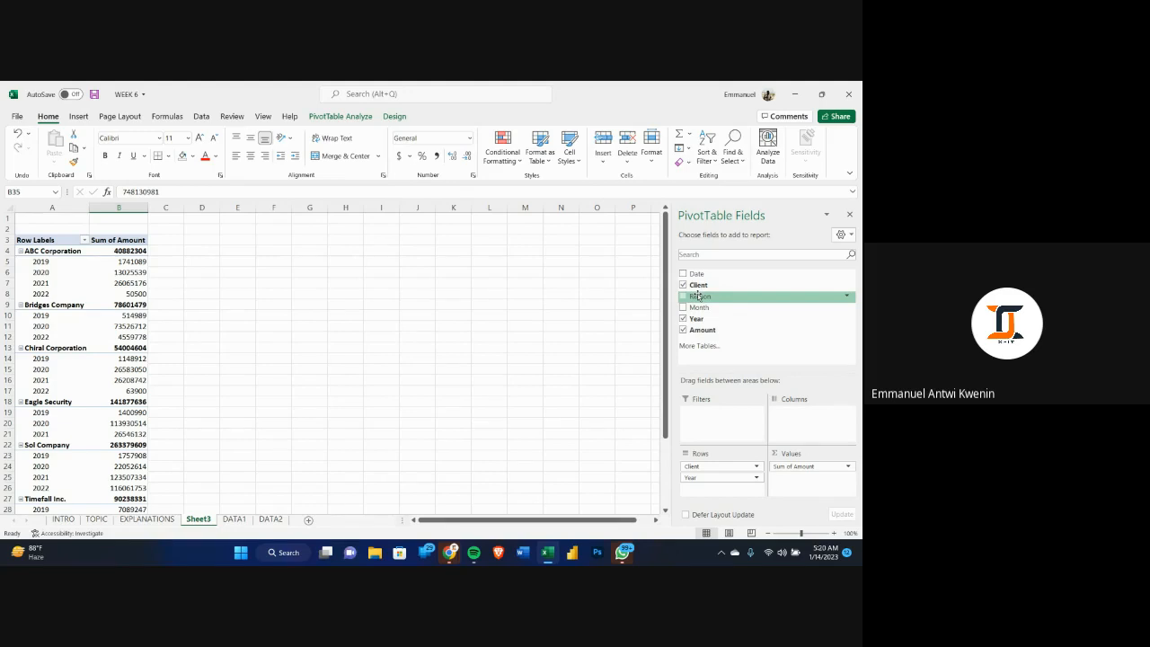
- Add the Region field to the pivot table's columns and check the client, year and region labels
{"action": "left_click_drag", "start_coordinate": [698, 296], "coordinate": [796, 415]}
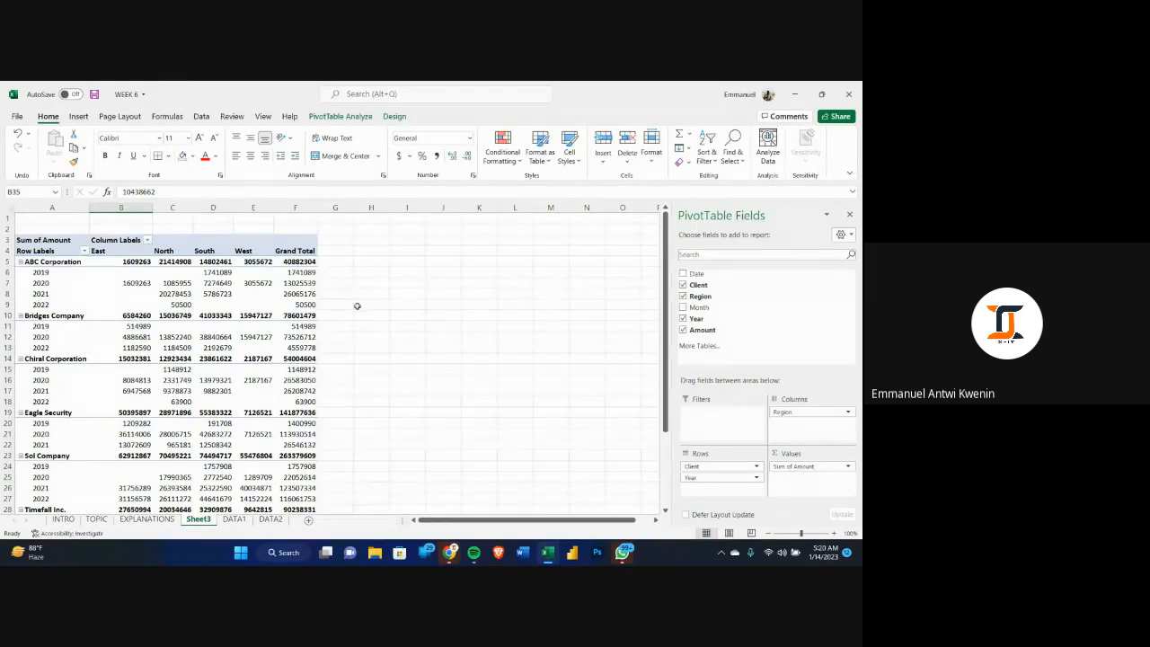
{"action": "left_click", "coordinate": [42, 262]}
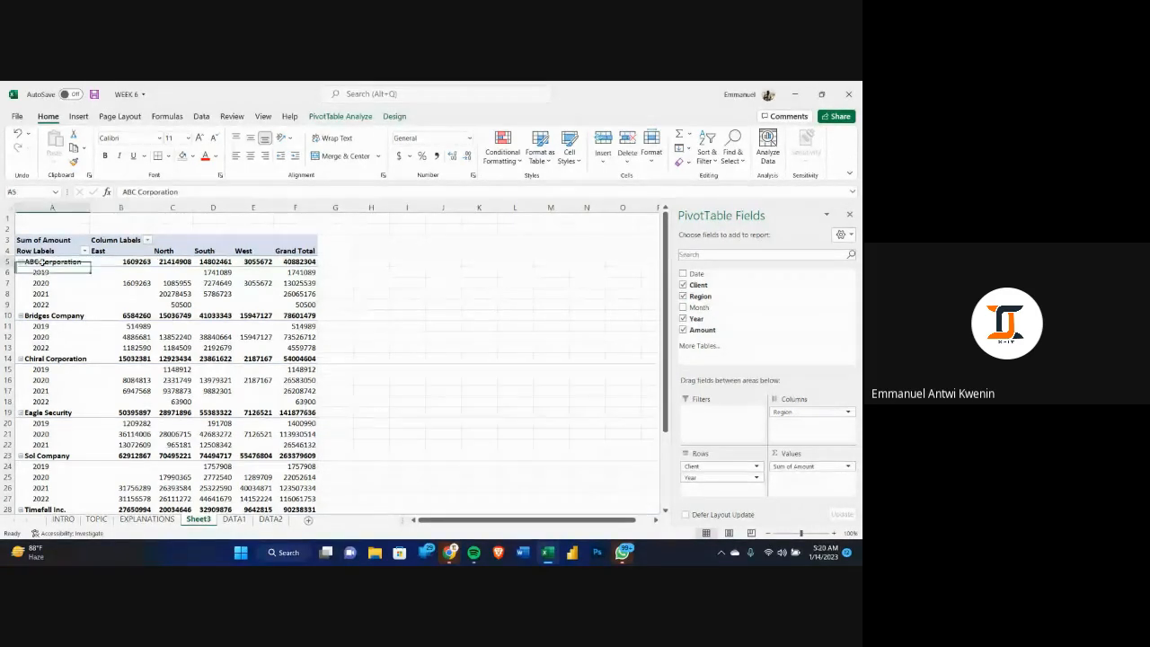
{"action": "left_click", "coordinate": [61, 317]}
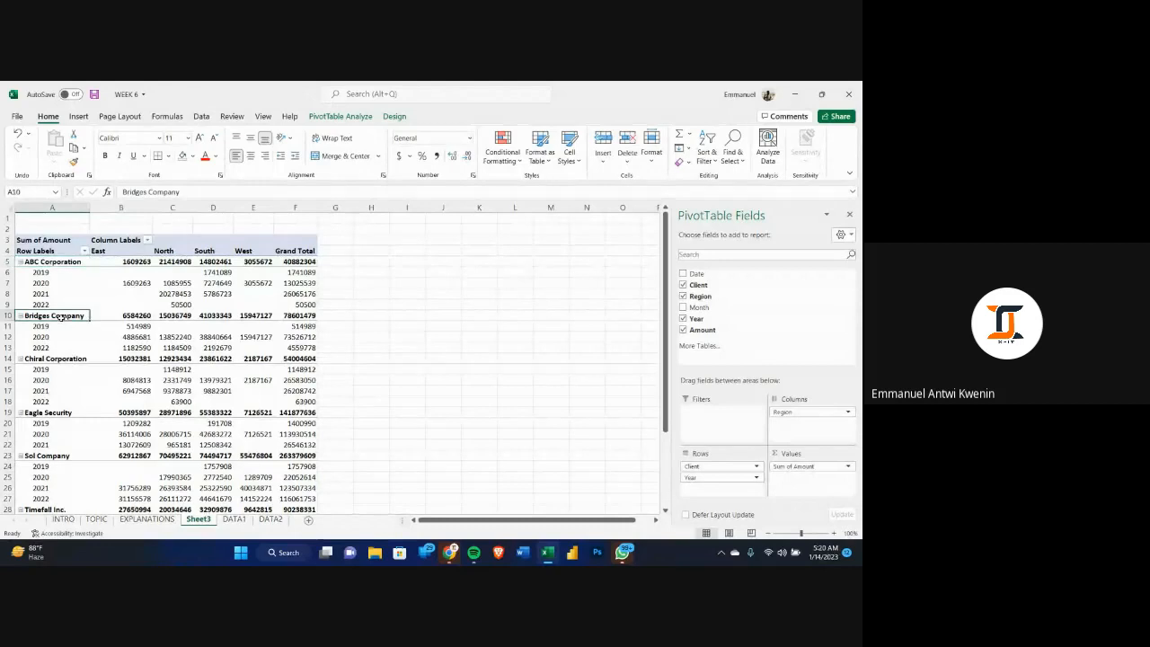
{"action": "left_click", "coordinate": [45, 272]}
{"action": "left_click", "coordinate": [48, 283]}
{"action": "left_click", "coordinate": [54, 295]}
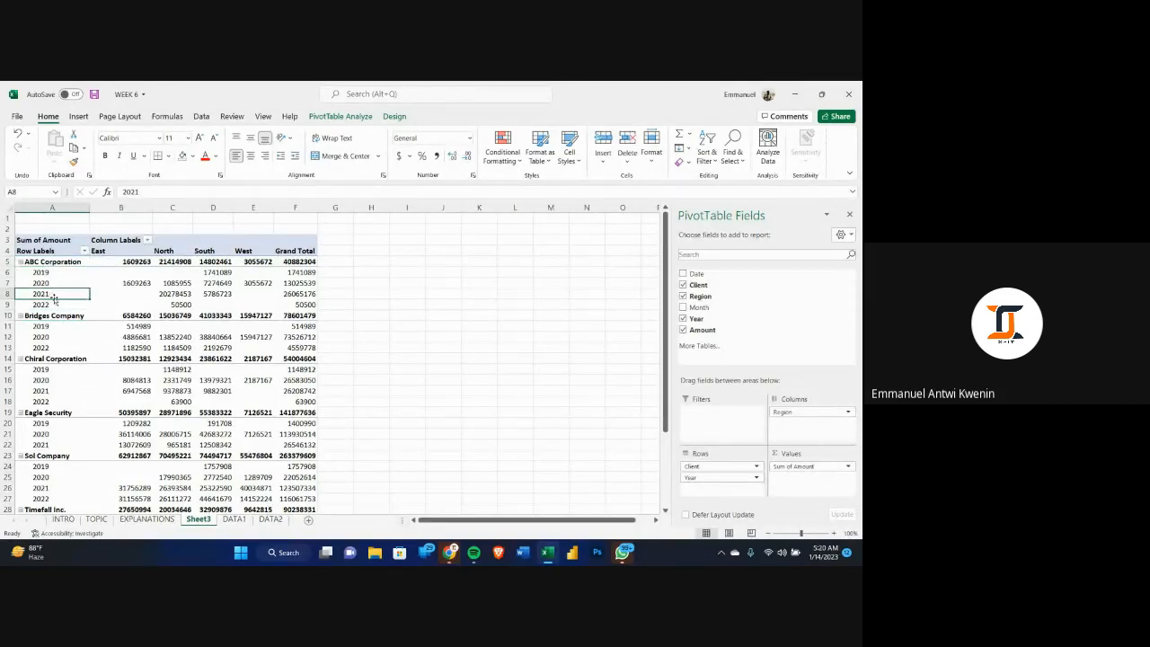
{"action": "left_click", "coordinate": [52, 306]}
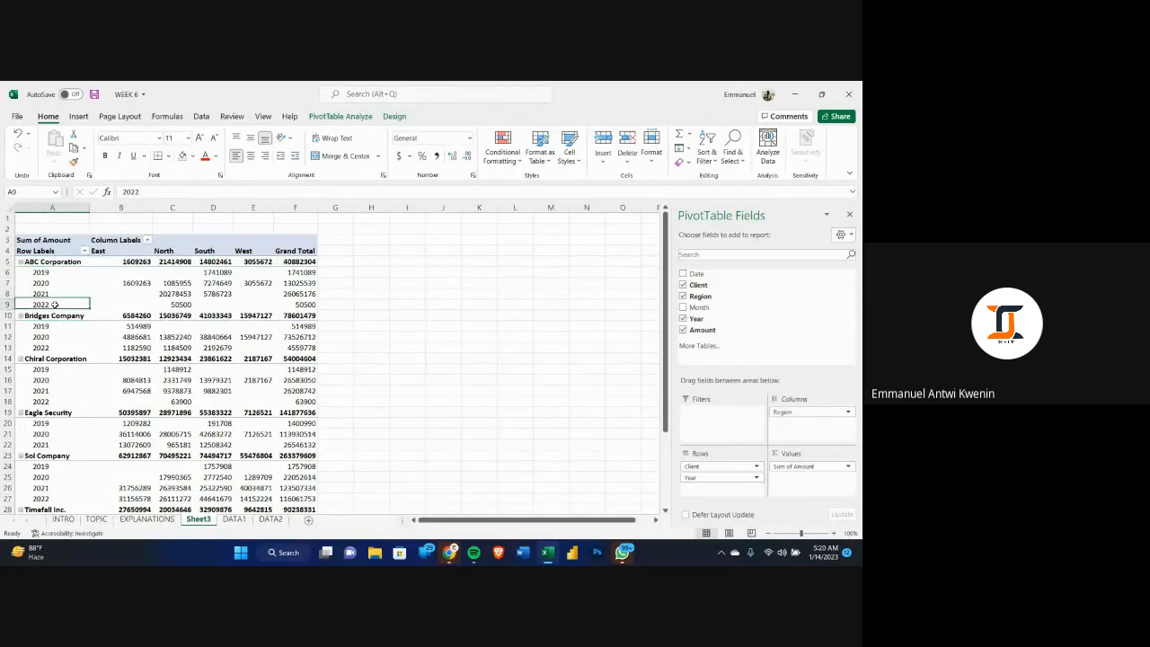
{"action": "left_click", "coordinate": [105, 252]}
{"action": "left_click", "coordinate": [127, 285]}
{"action": "left_click", "coordinate": [168, 252]}
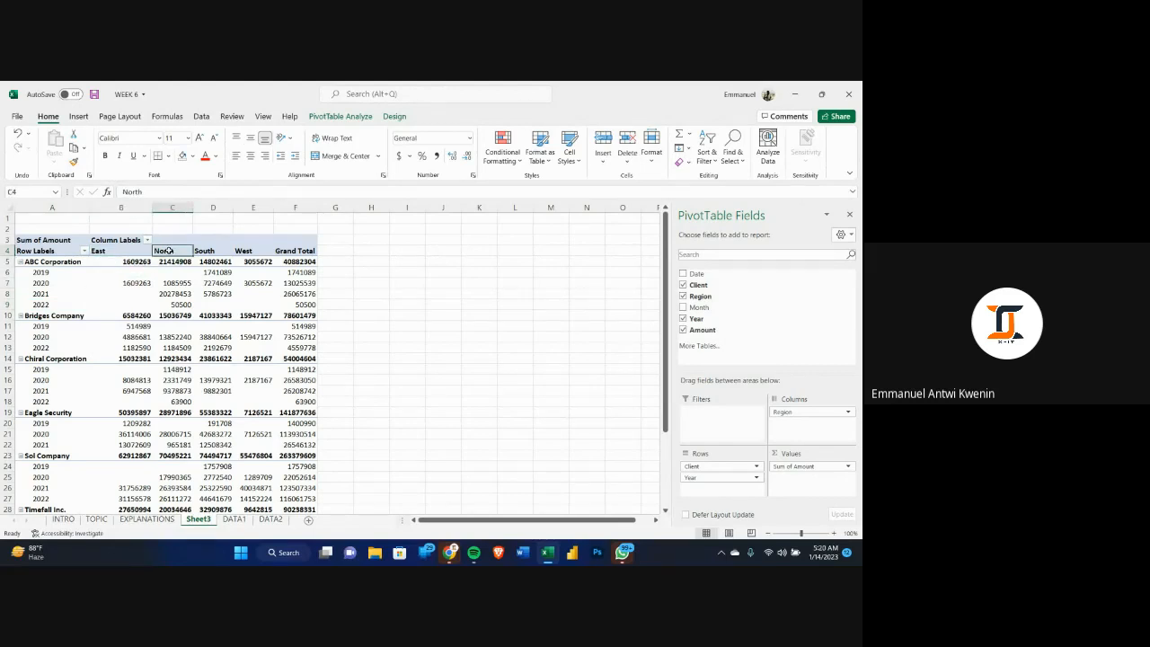
{"action": "left_click", "coordinate": [208, 252]}
{"action": "left_click", "coordinate": [243, 255]}
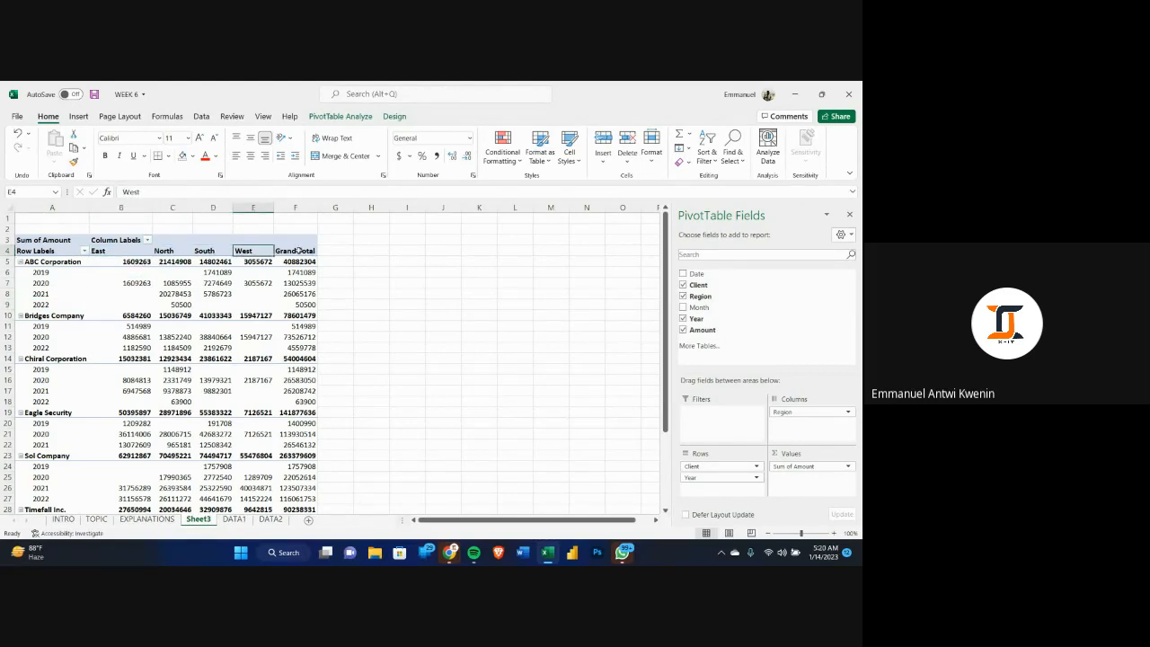
- Examine ABC Corporation's yearly amounts in the East, North, South, West and Grand Total columns
{"action": "left_click", "coordinate": [256, 286]}
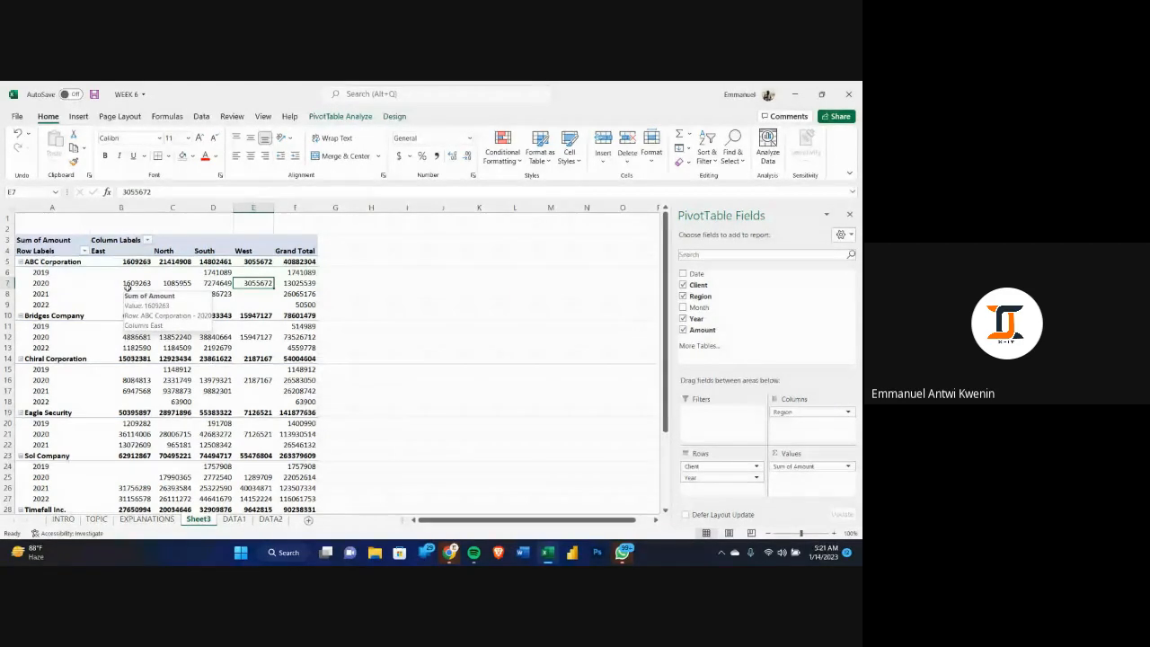
{"action": "left_click", "coordinate": [133, 284]}
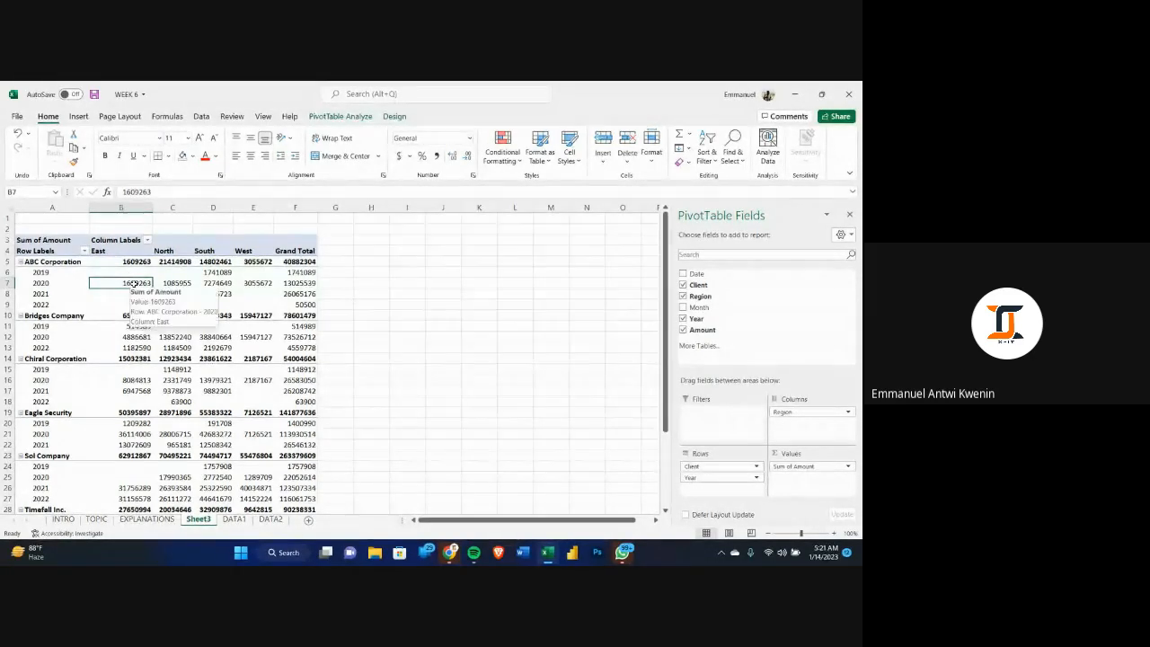
{"action": "left_click_drag", "start_coordinate": [171, 282], "coordinate": [176, 306]}
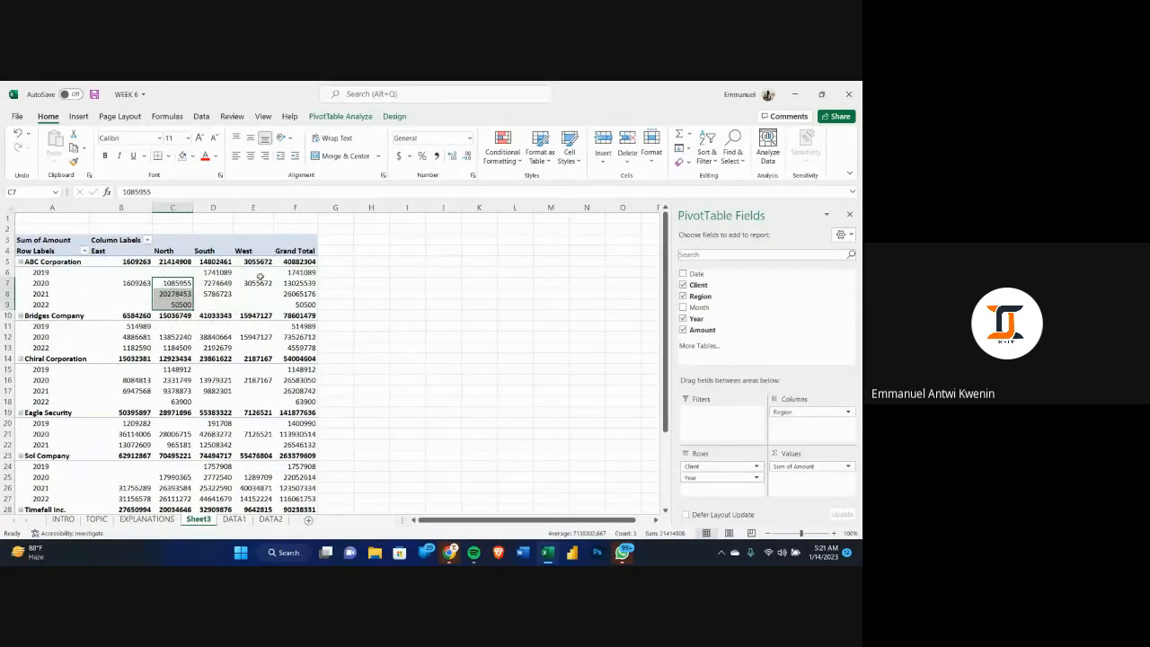
{"action": "left_click_drag", "start_coordinate": [213, 271], "coordinate": [212, 309]}
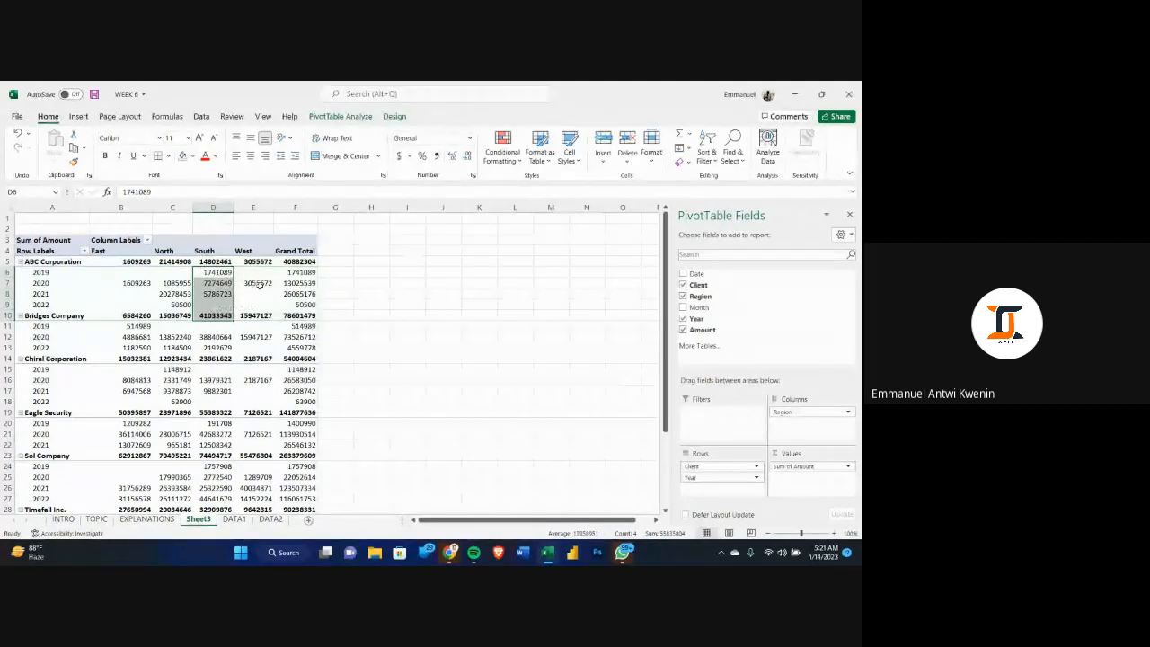
{"action": "left_click", "coordinate": [255, 283]}
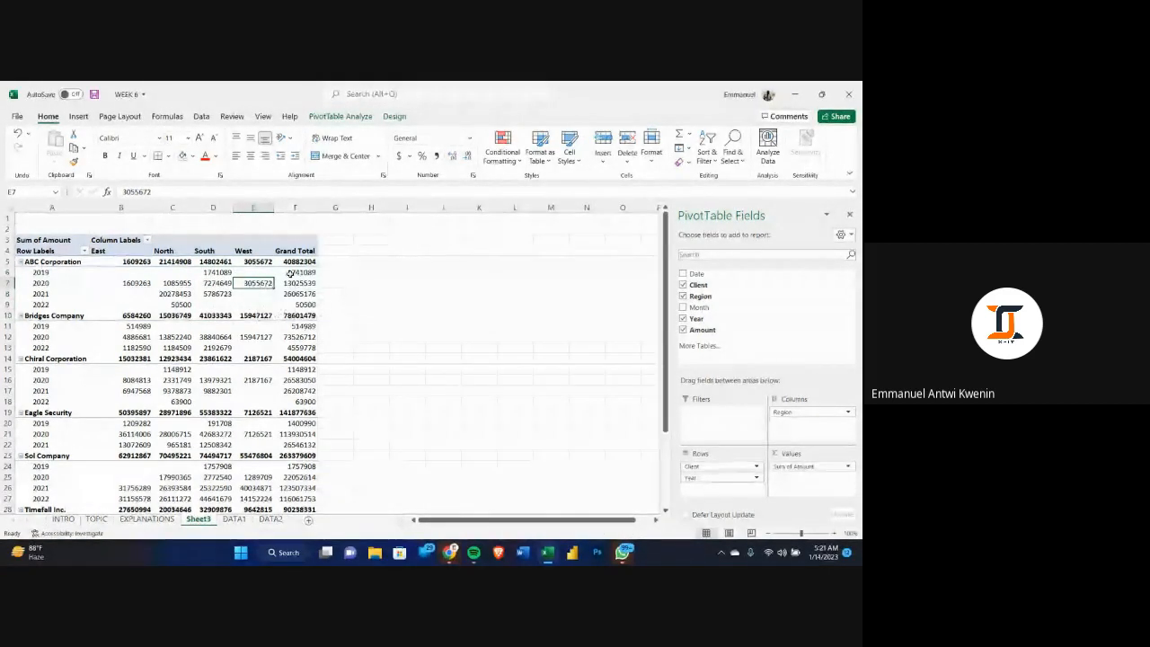
{"action": "left_click_drag", "start_coordinate": [290, 274], "coordinate": [295, 304]}
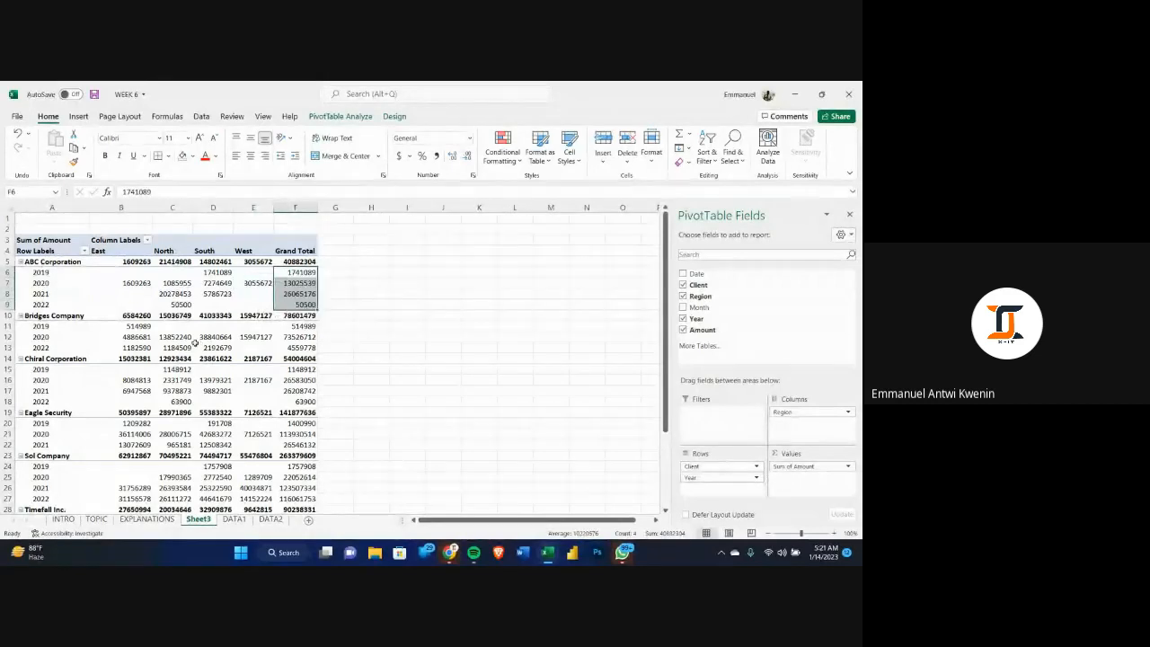
{"action": "left_click", "coordinate": [335, 296]}
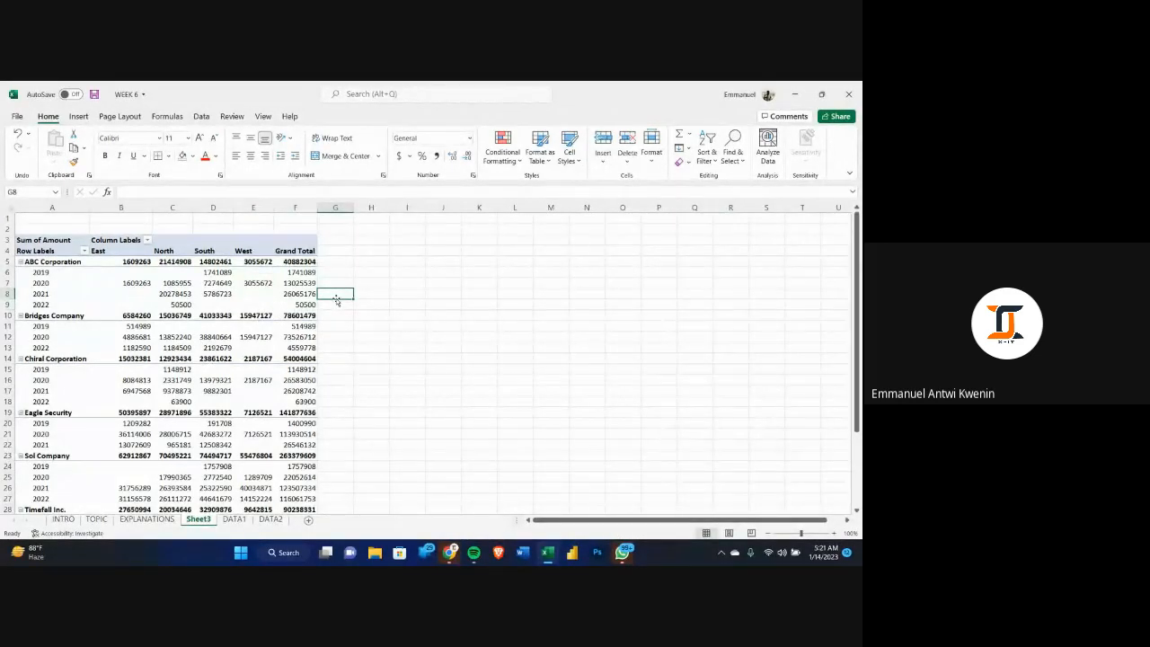
{"action": "left_click", "coordinate": [180, 295]}
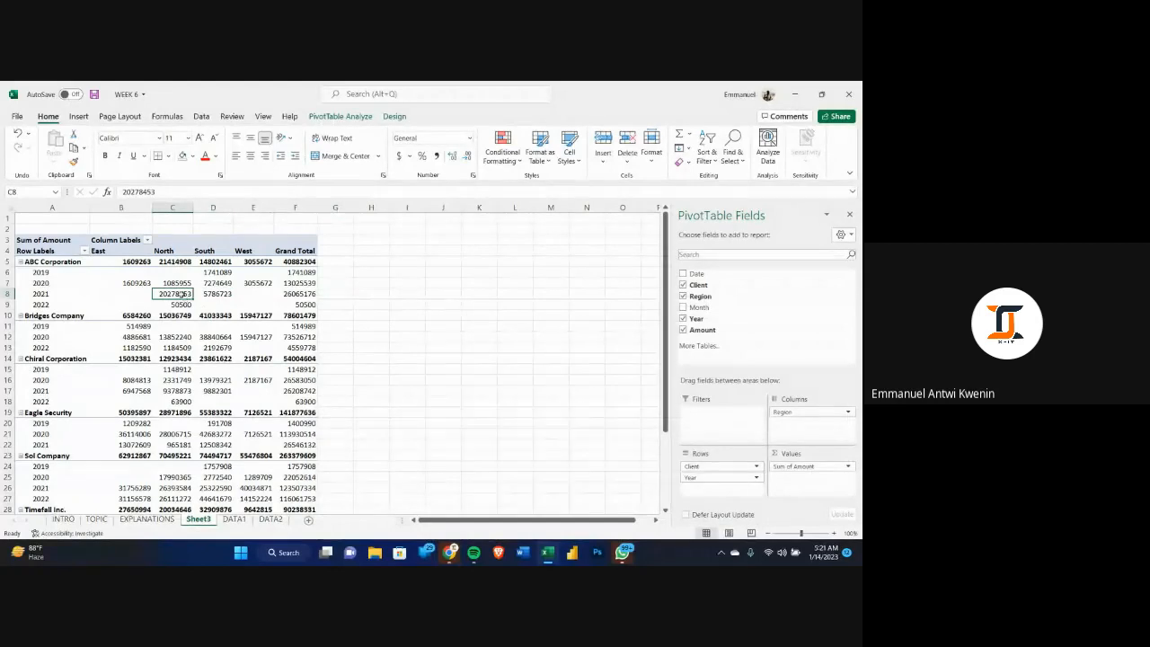
- Compare ABC Corporation's yearly entries for East and West, including the blank ones, and look over the remaining clients
{"action": "left_click", "coordinate": [144, 283]}
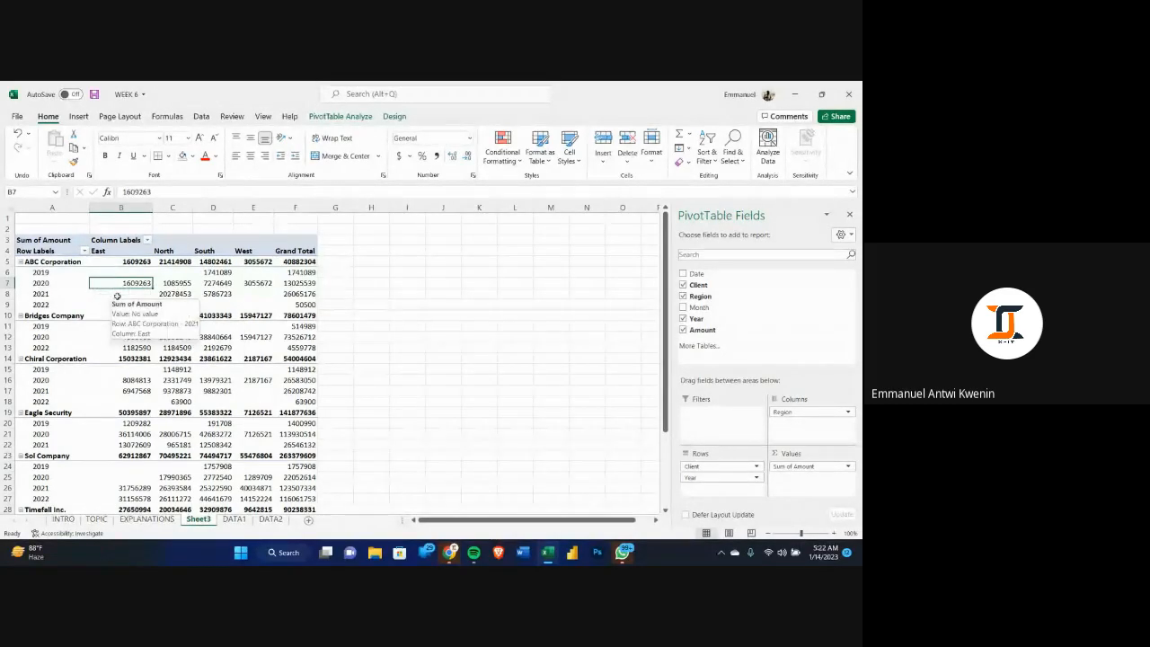
{"action": "left_click_drag", "start_coordinate": [121, 272], "coordinate": [137, 310]}
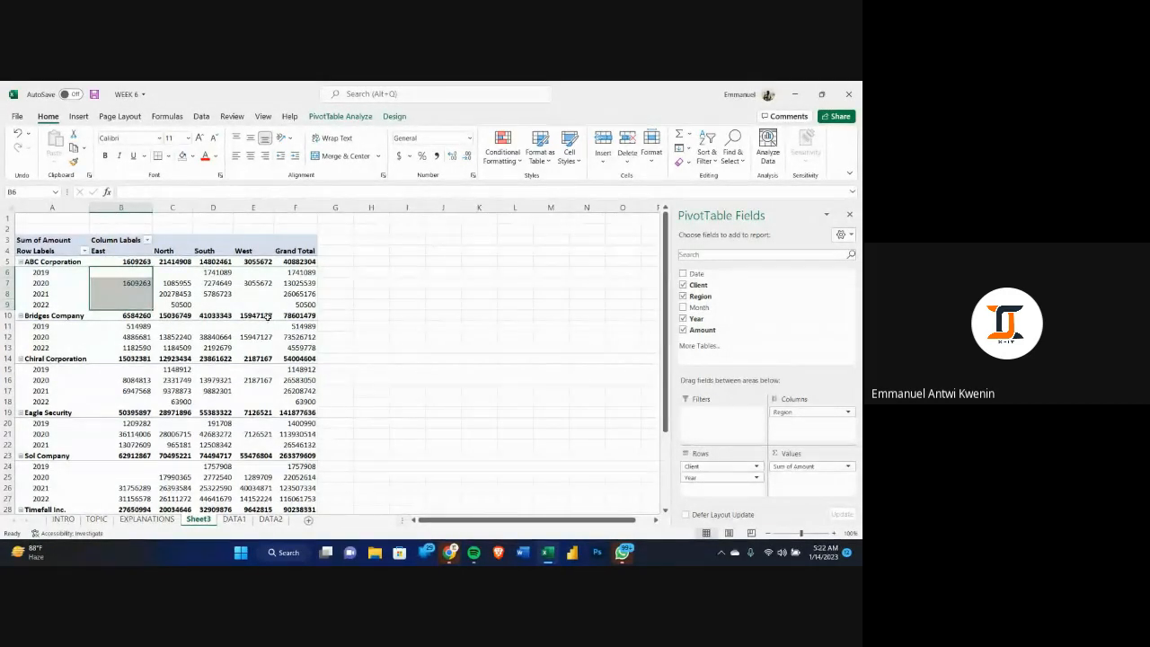
{"action": "left_click_drag", "start_coordinate": [255, 304], "coordinate": [256, 284]}
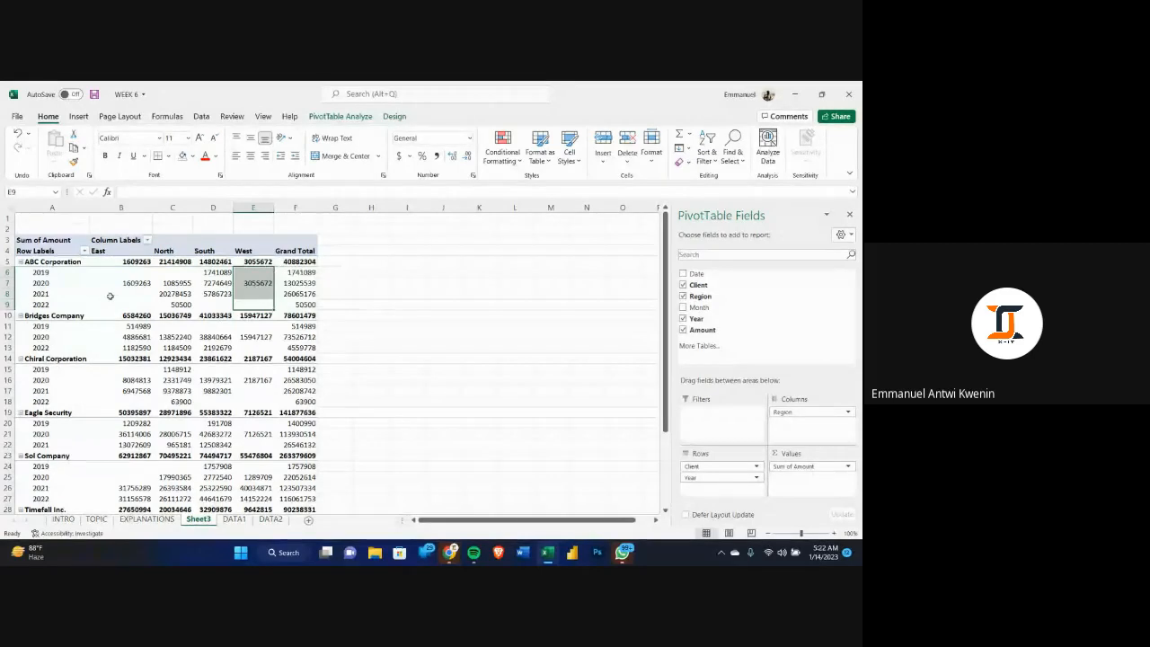
{"action": "left_click_drag", "start_coordinate": [135, 270], "coordinate": [130, 305]}
{"action": "left_click_drag", "start_coordinate": [253, 273], "coordinate": [251, 304]}
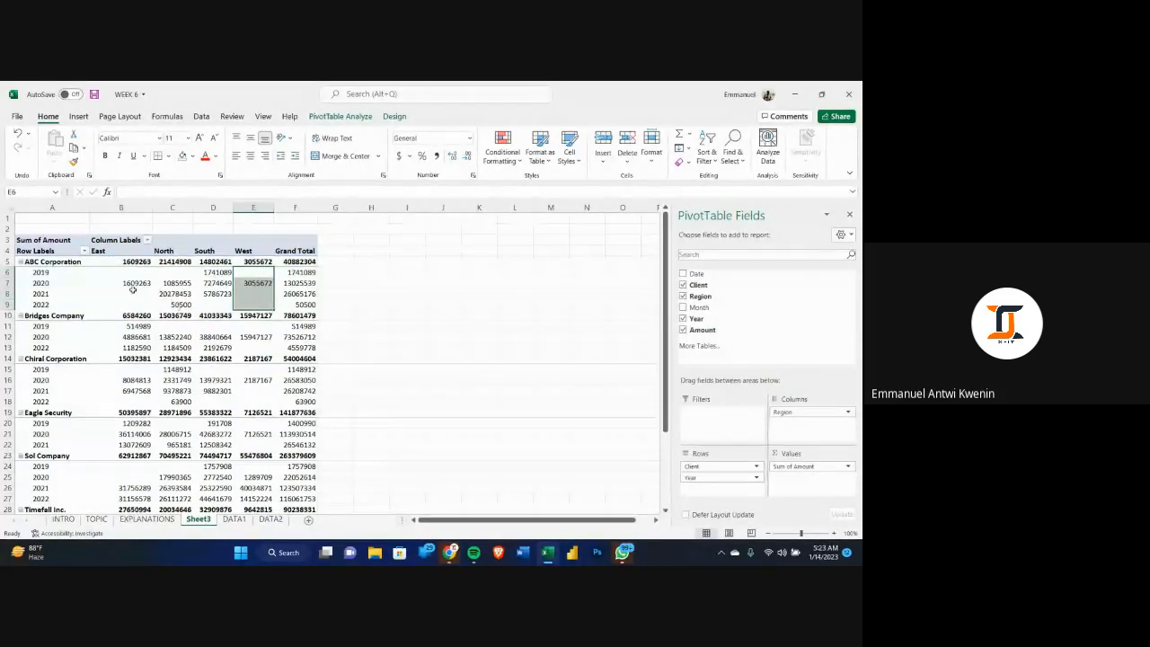
{"action": "mouse_move", "coordinate": [129, 279]}
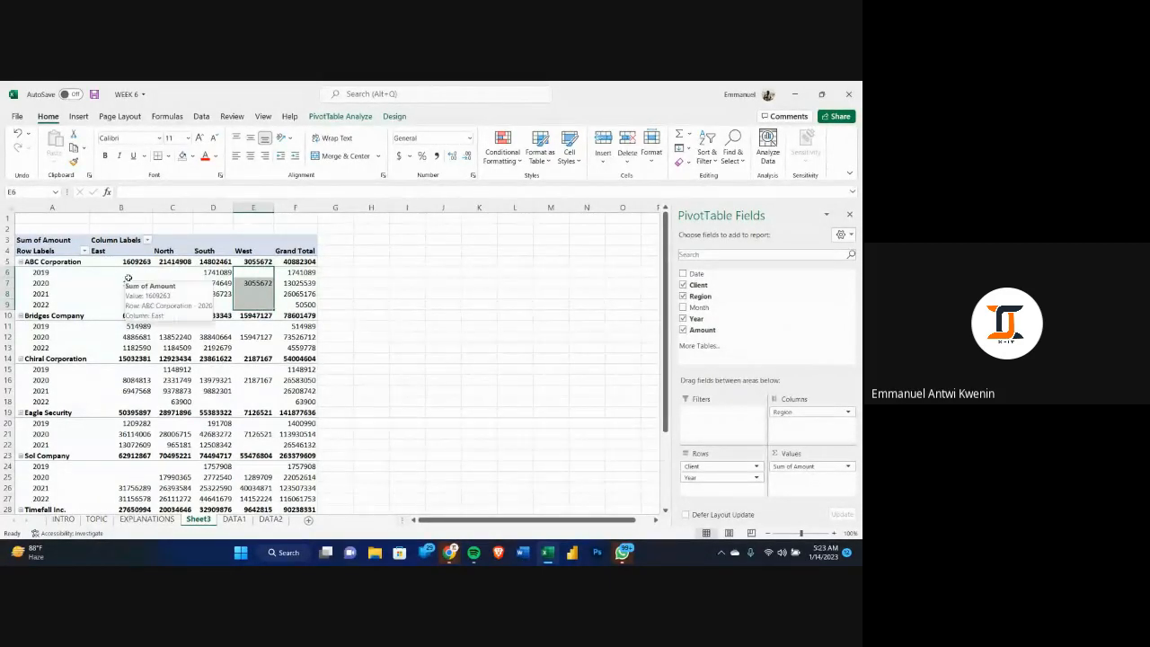
{"action": "left_click", "coordinate": [253, 276]}
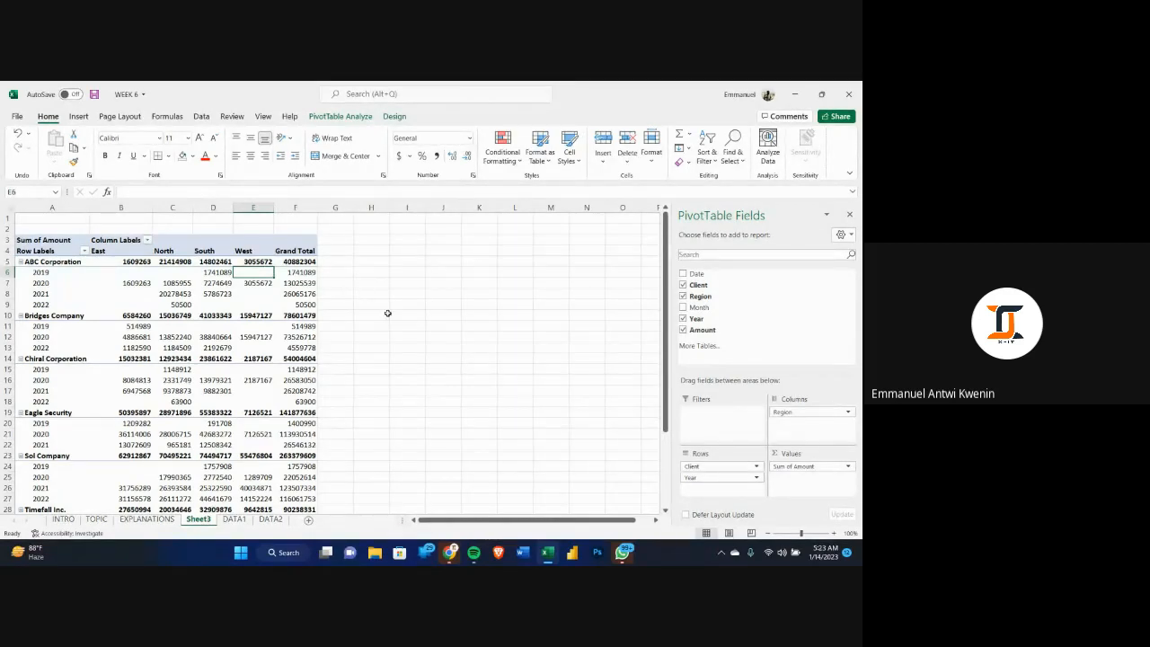
{"action": "scroll", "coordinate": [387, 312], "scroll_direction": "down", "scroll_amount": 4}
{"action": "scroll", "coordinate": [387, 313], "scroll_direction": "up", "scroll_amount": 4}
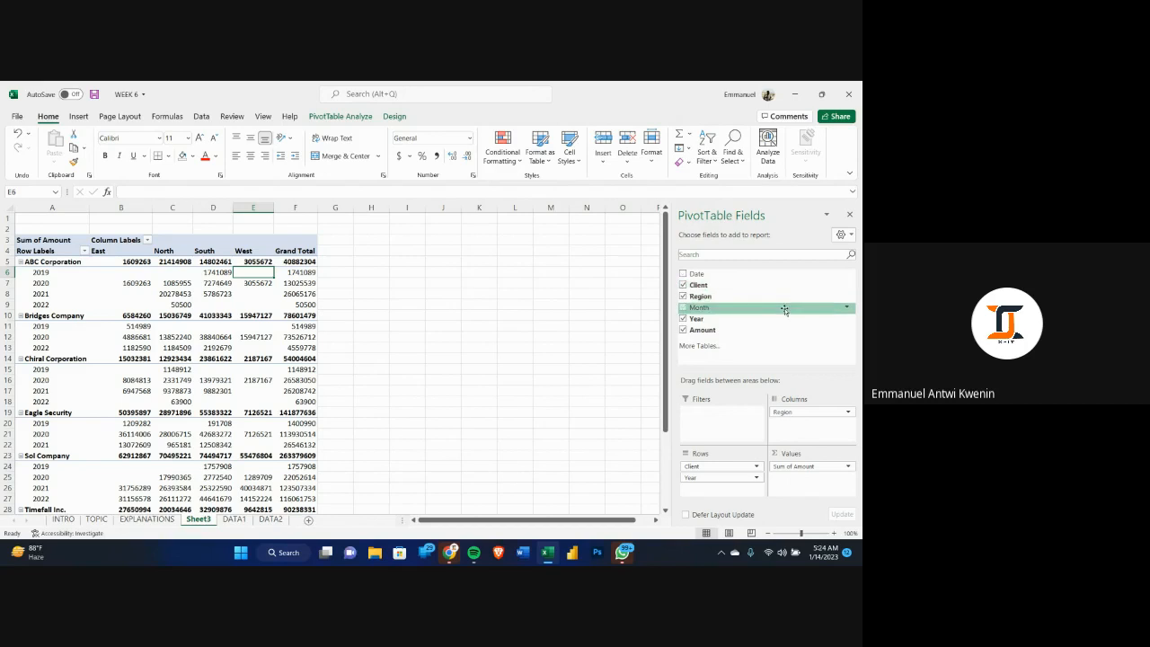
- Add the Month field as a report filter and filter the pivot table to January
{"action": "left_click_drag", "start_coordinate": [785, 309], "coordinate": [725, 421]}
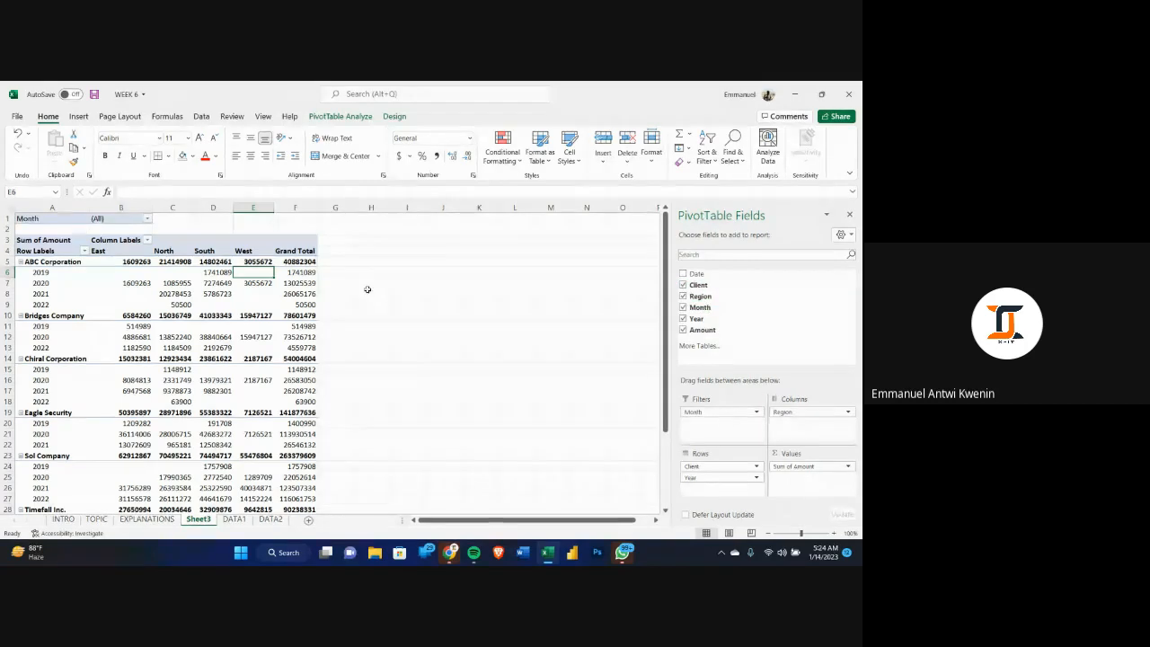
{"action": "left_click", "coordinate": [148, 219]}
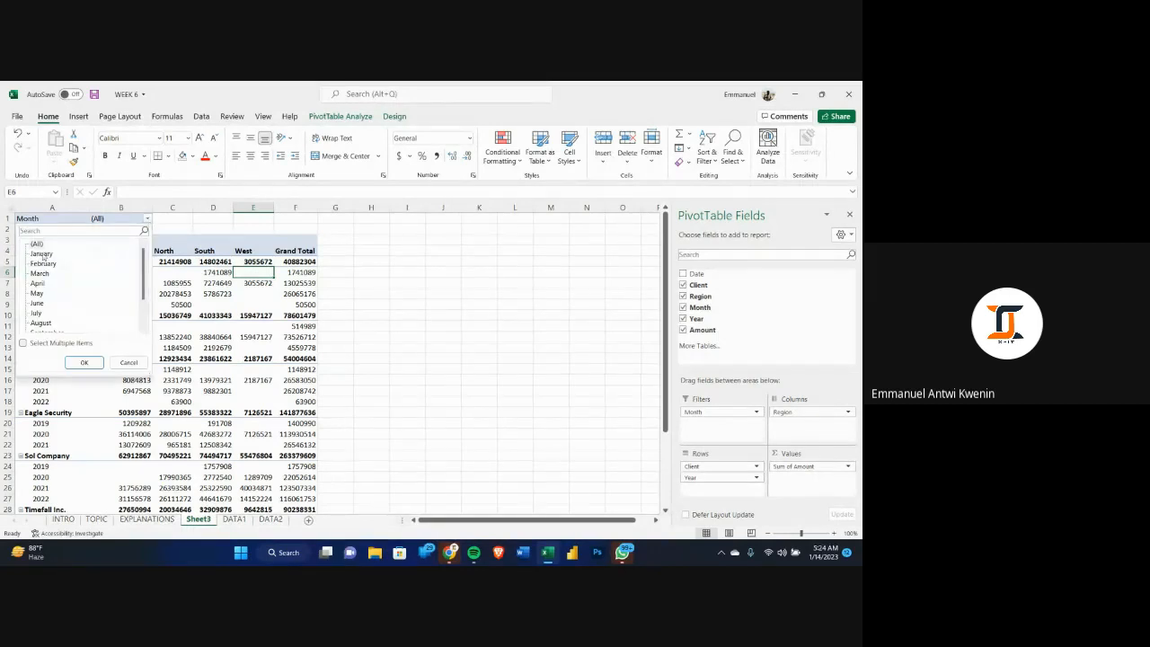
{"action": "left_click", "coordinate": [42, 253]}
{"action": "left_click", "coordinate": [84, 362]}
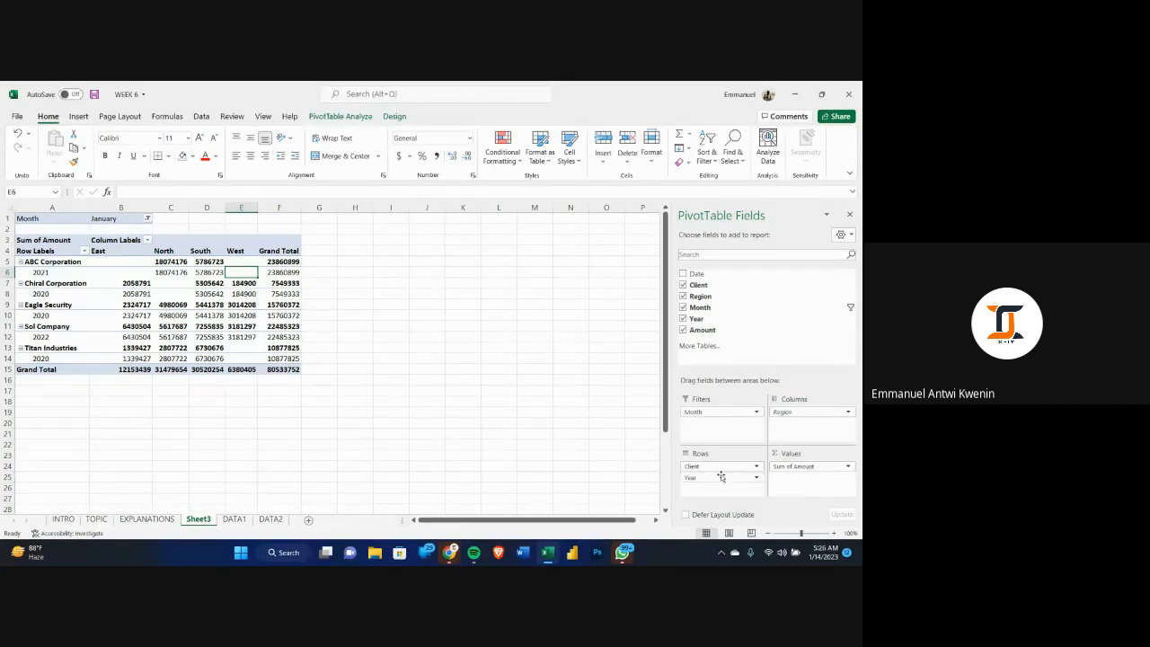
- Remove the Month, Client, Year and Region fields from the pivot table, keeping only the sum of Amount
{"action": "left_click_drag", "start_coordinate": [723, 411], "coordinate": [506, 415]}
{"action": "left_click_drag", "start_coordinate": [719, 467], "coordinate": [532, 452]}
{"action": "left_click_drag", "start_coordinate": [713, 465], "coordinate": [303, 467]}
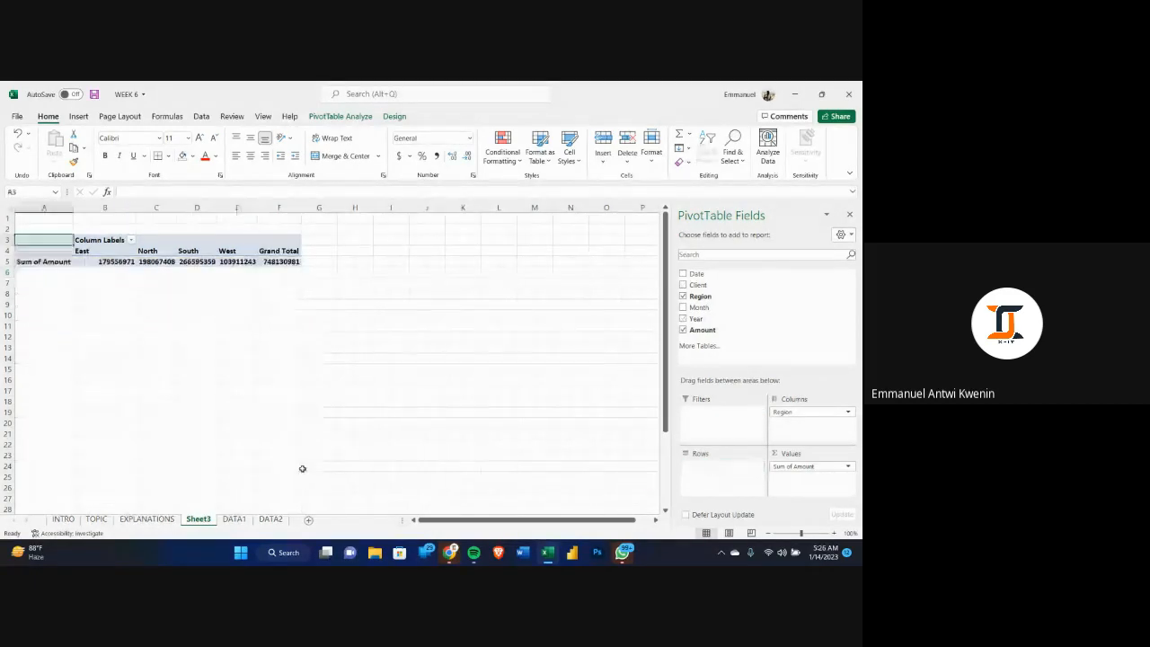
{"action": "left_click_drag", "start_coordinate": [806, 412], "coordinate": [659, 438]}
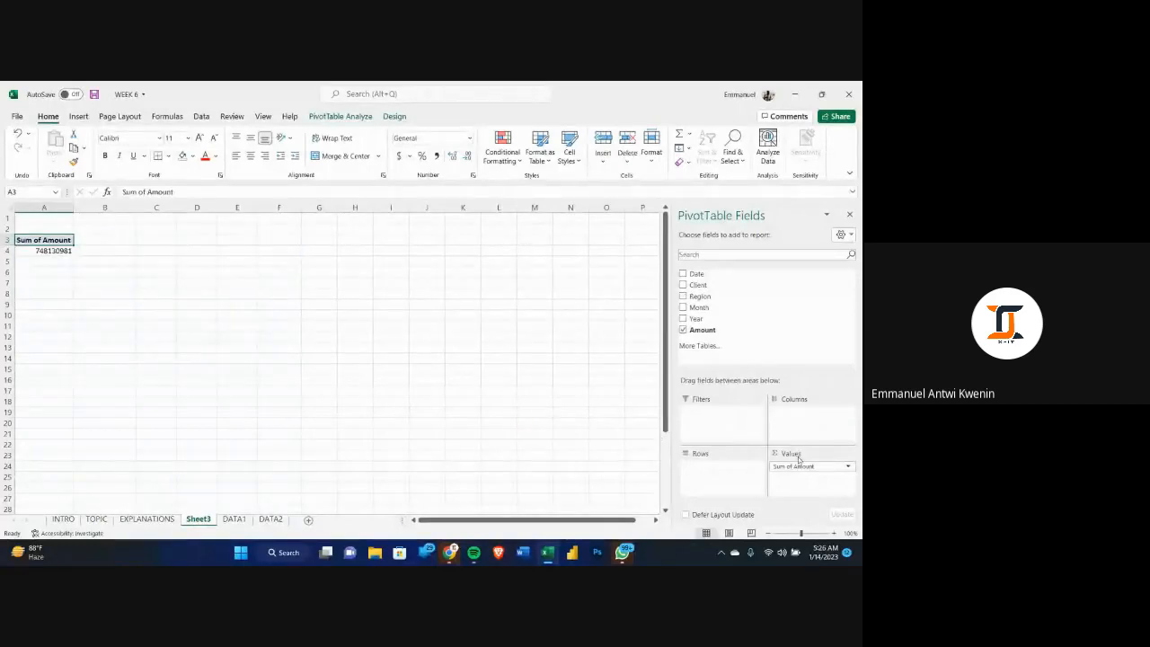
- Remove the sum of Amount from the pivot table's values so the report layout is empty
{"action": "left_click_drag", "start_coordinate": [792, 466], "coordinate": [428, 449]}
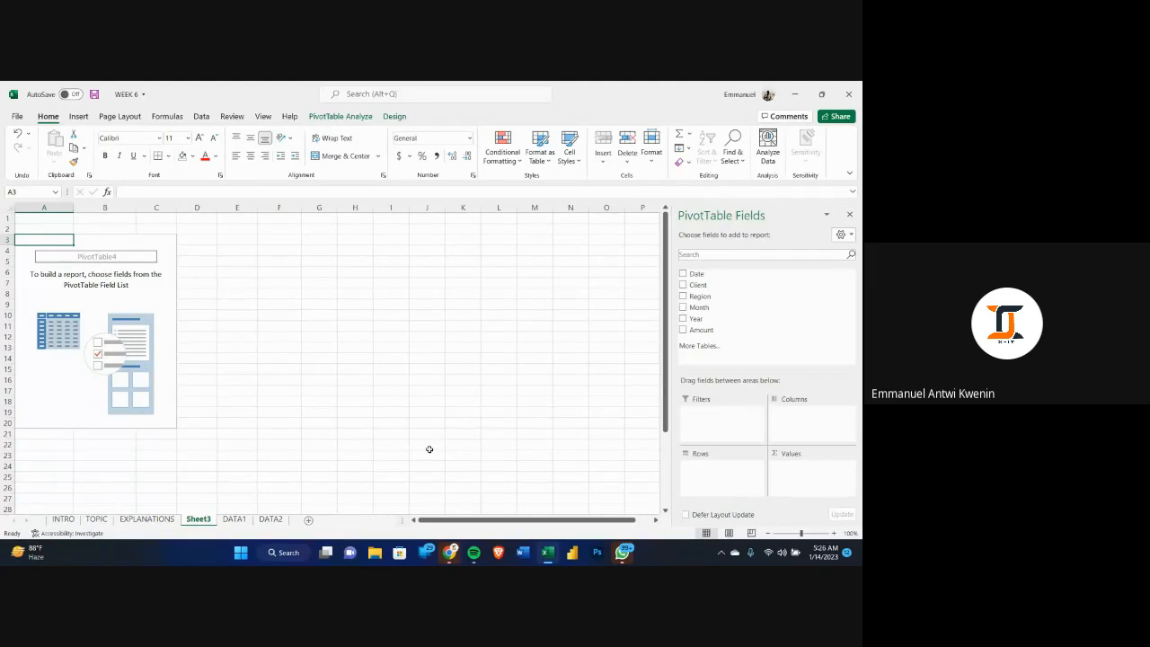
- Switch to the Google Meet call in Chrome and stop presenting the screen
{"action": "left_click", "coordinate": [449, 552]}
{"action": "left_click", "coordinate": [431, 521]}
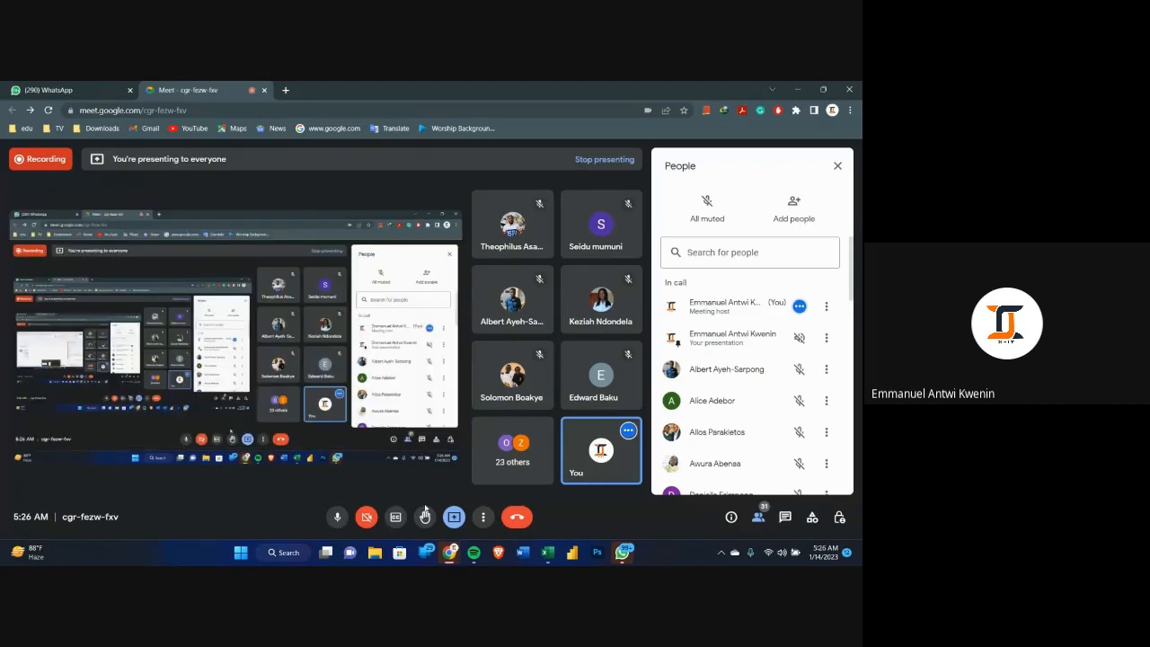
{"action": "left_click", "coordinate": [453, 517]}
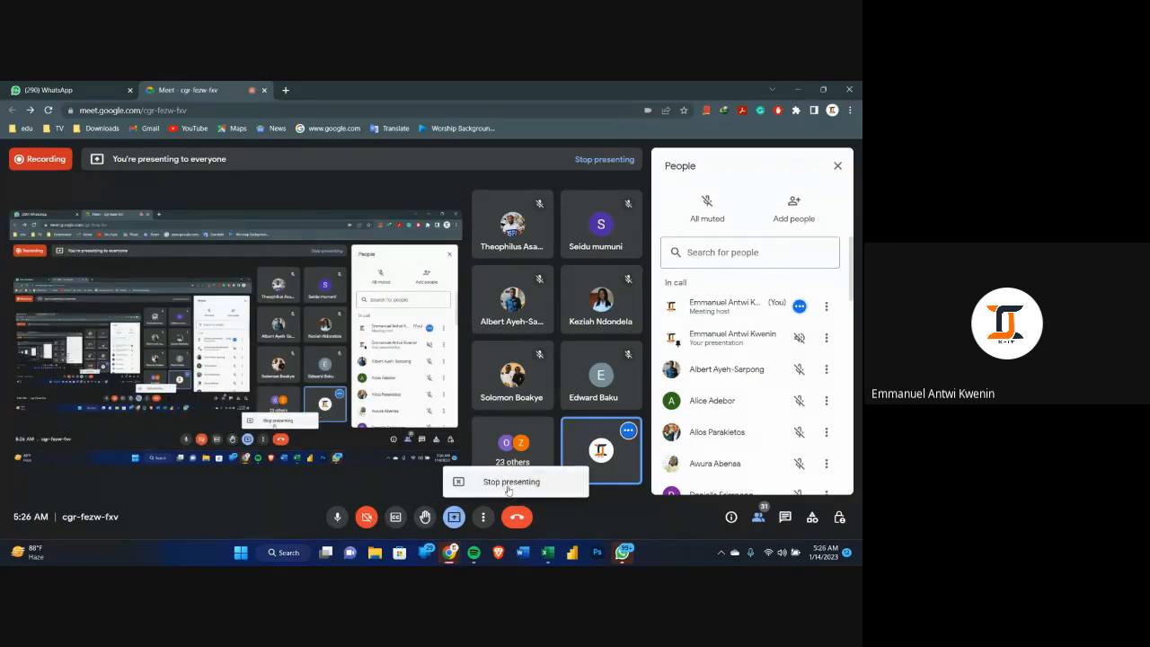
{"action": "left_click", "coordinate": [575, 487]}
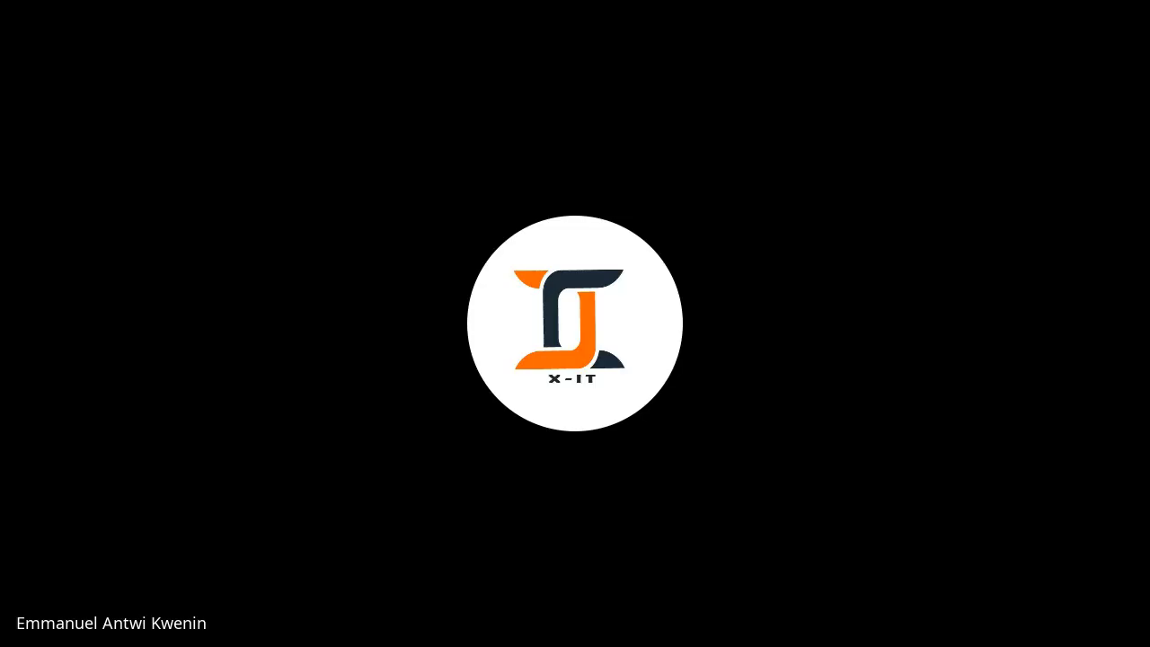
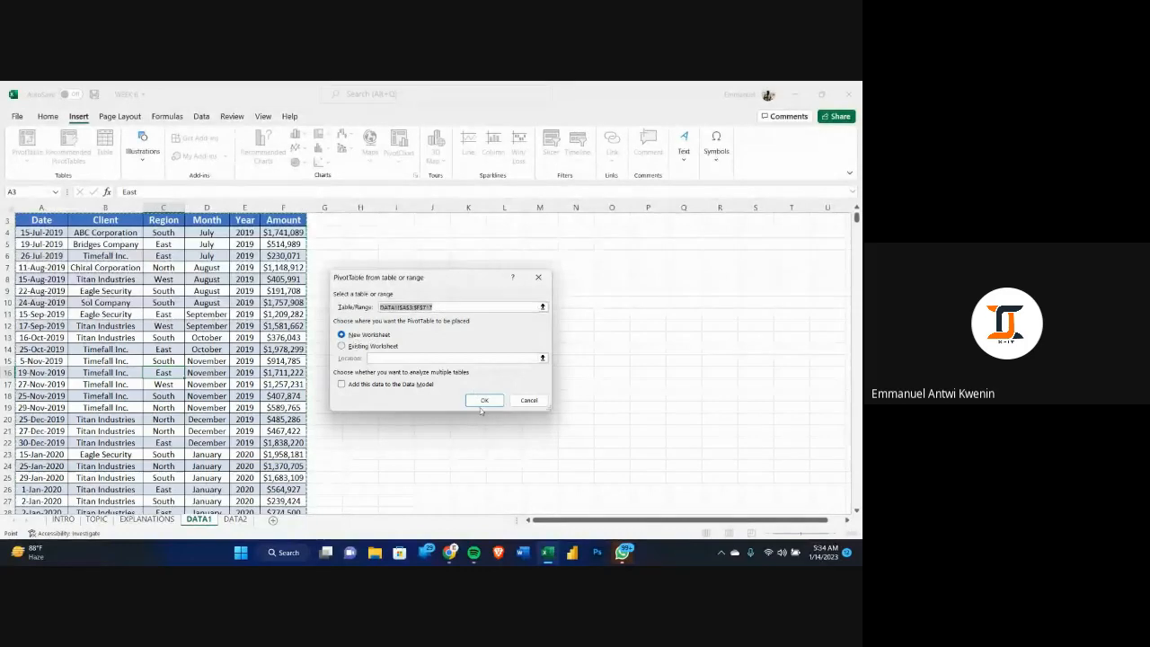
- Create a pivot table from the DATA1 range on a new worksheet, with Client and Year as rows and the sum of Amount as values
{"action": "left_click", "coordinate": [483, 400]}
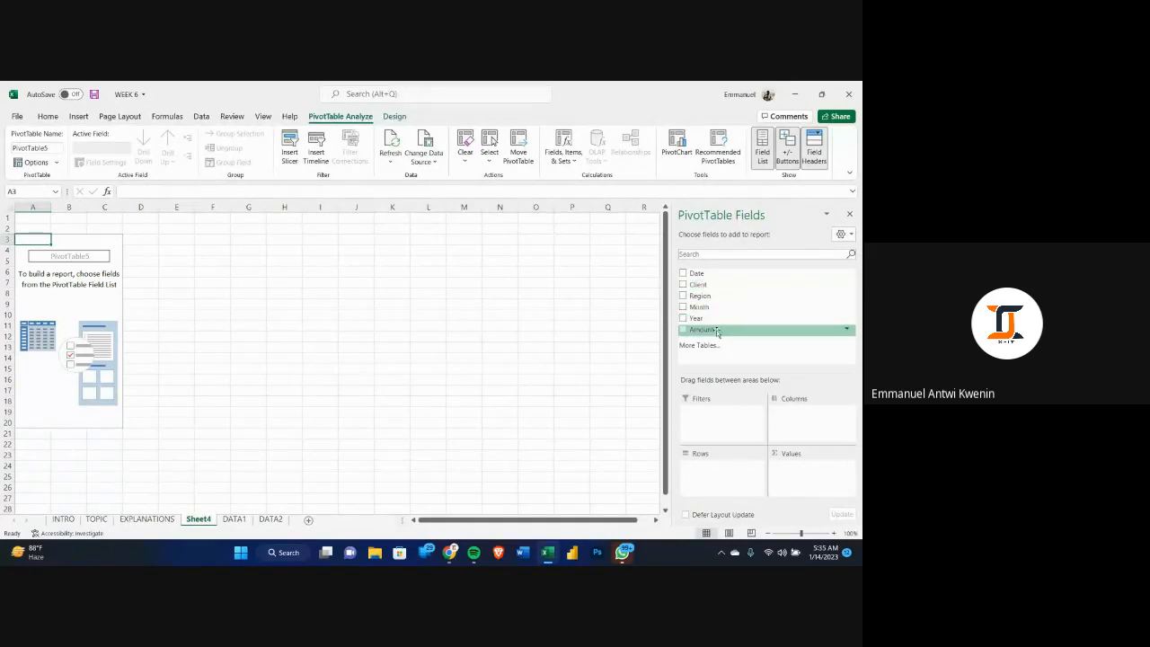
{"action": "left_click_drag", "start_coordinate": [710, 284], "coordinate": [721, 465]}
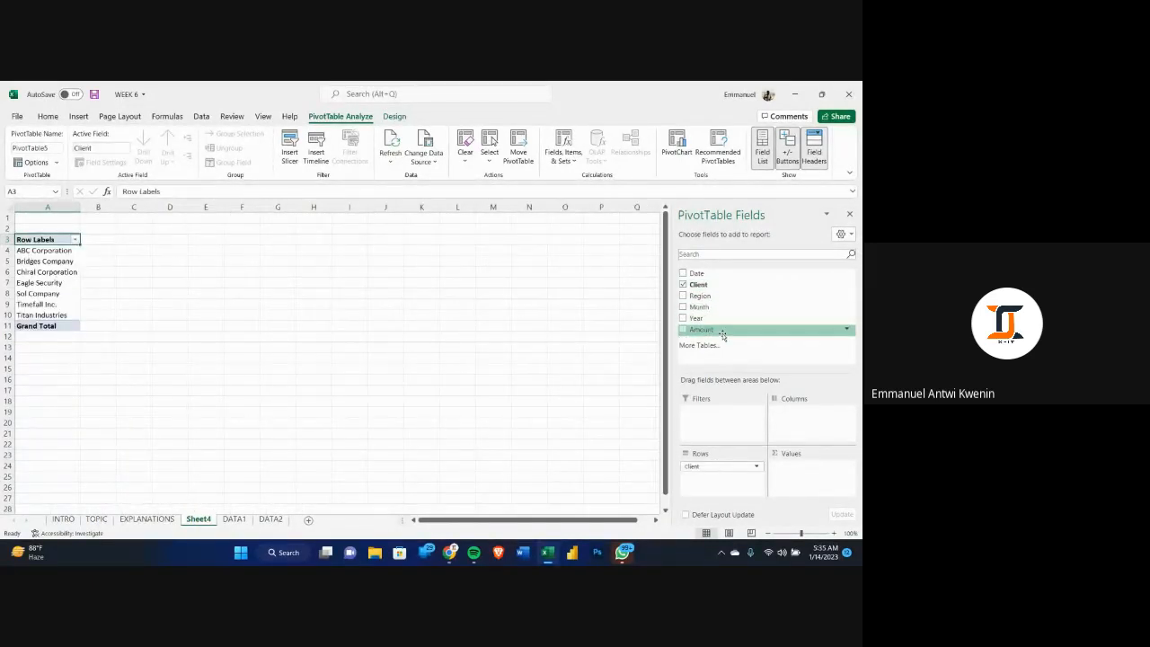
{"action": "left_click_drag", "start_coordinate": [710, 329], "coordinate": [796, 467]}
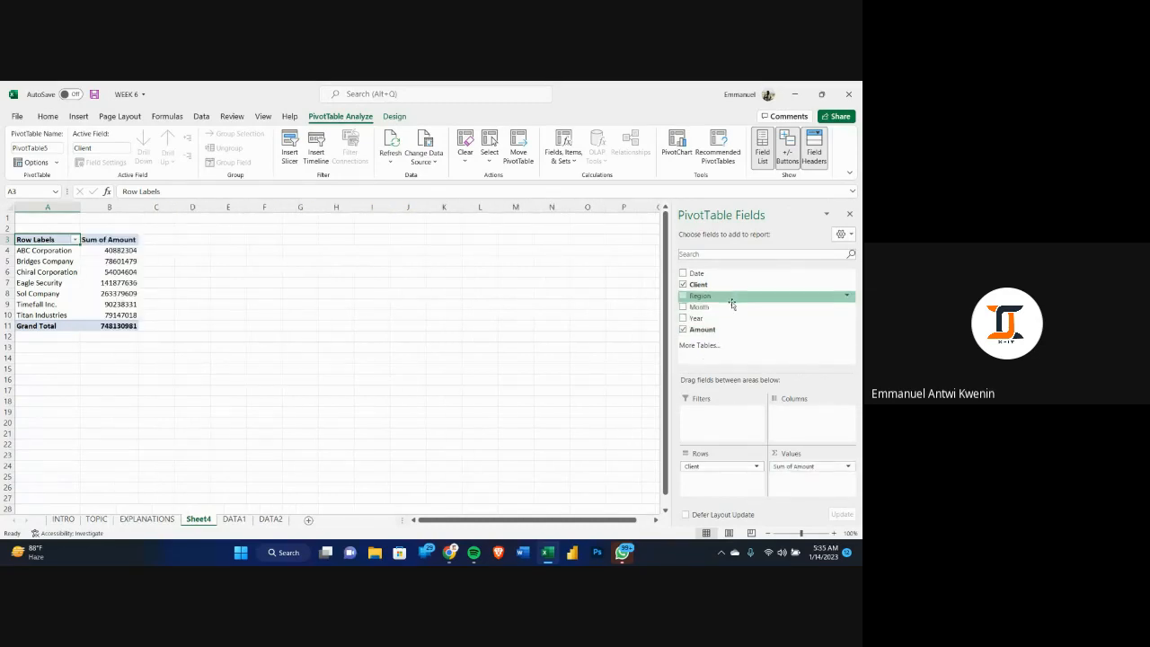
{"action": "left_click_drag", "start_coordinate": [732, 319], "coordinate": [724, 469]}
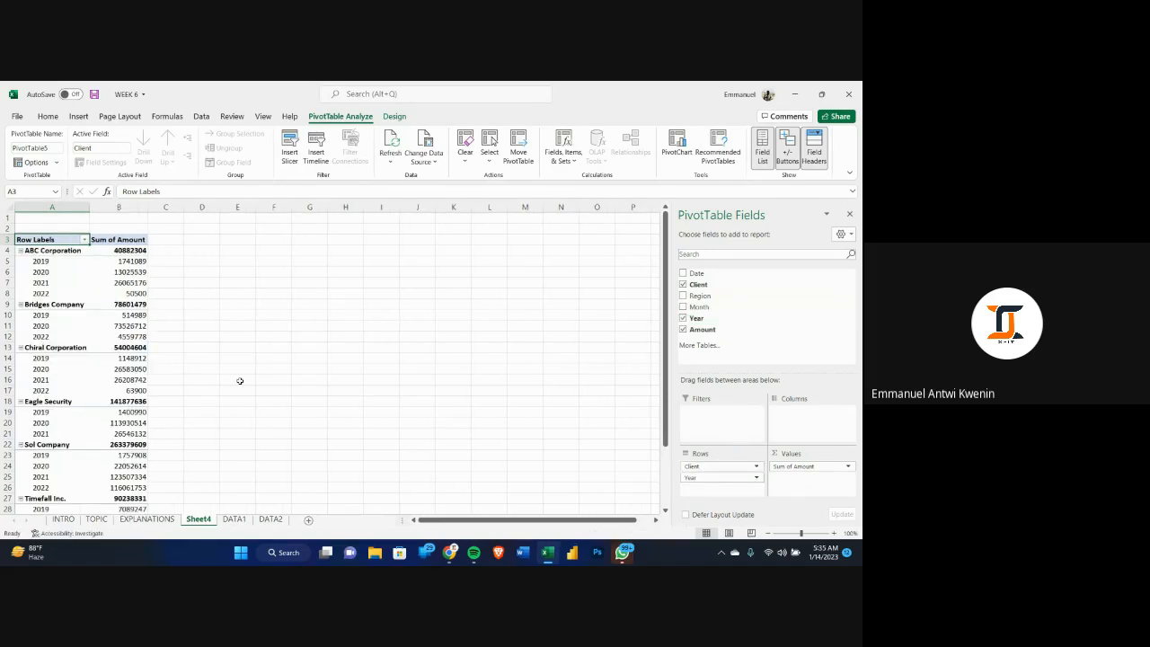
- Start a PivotChart from the pivot table and preview the Line, Pie, Bar, Area, Scatter, Map, Surface and Stock chart types
{"action": "mouse_move", "coordinate": [116, 338]}
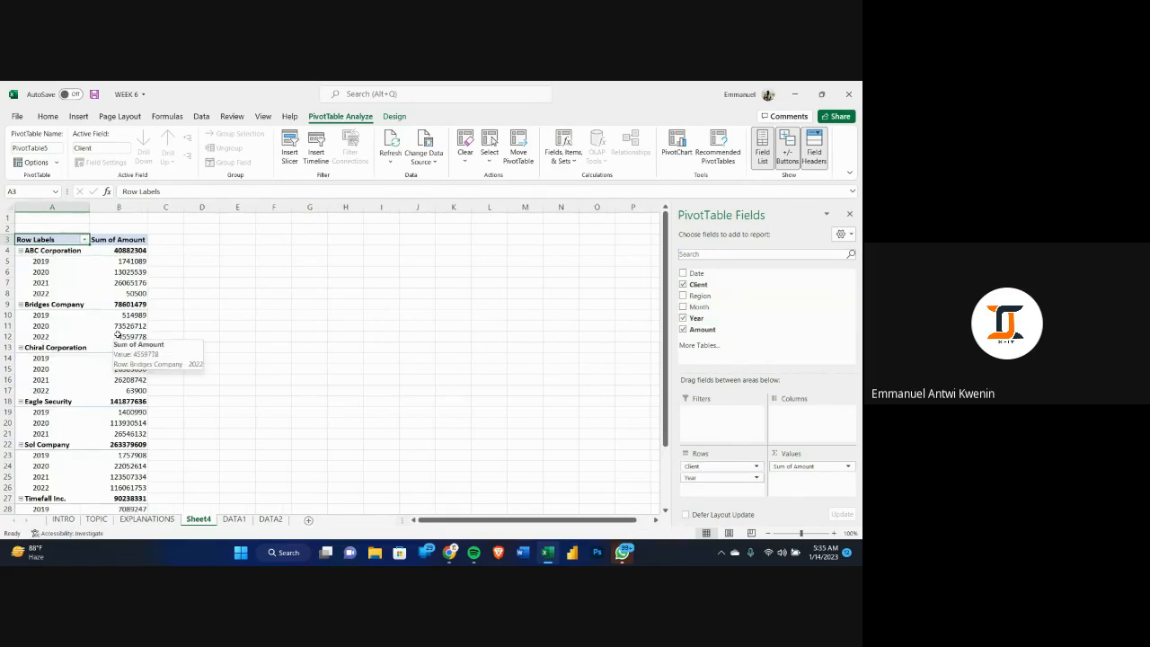
{"action": "left_click", "coordinate": [117, 294]}
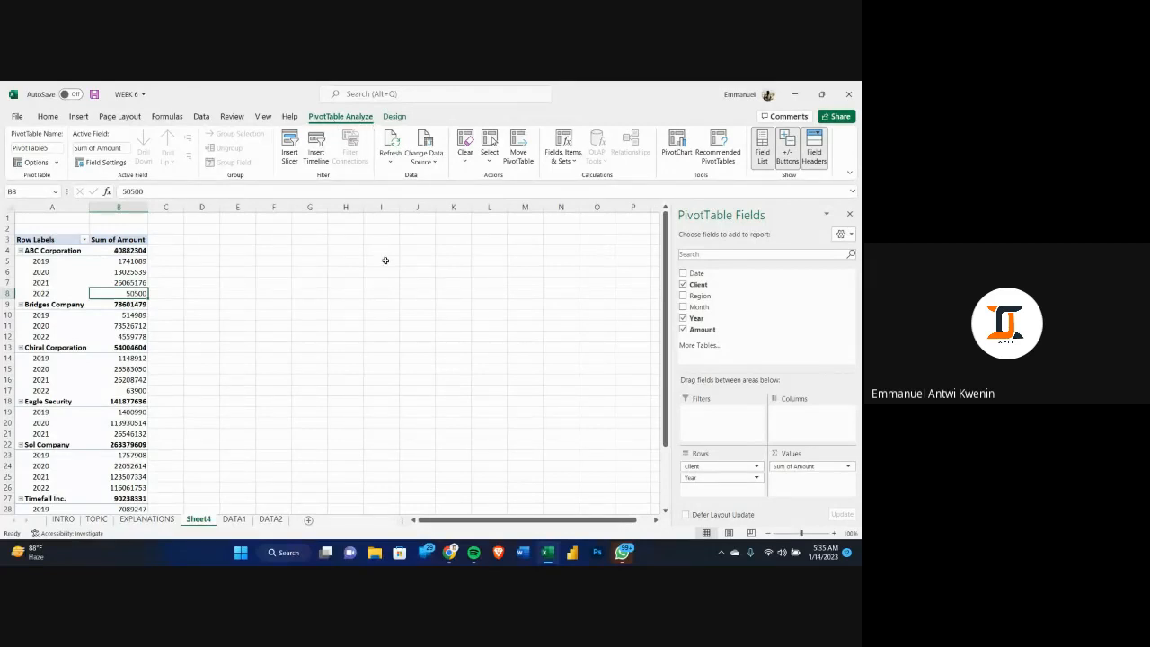
{"action": "left_click", "coordinate": [675, 151]}
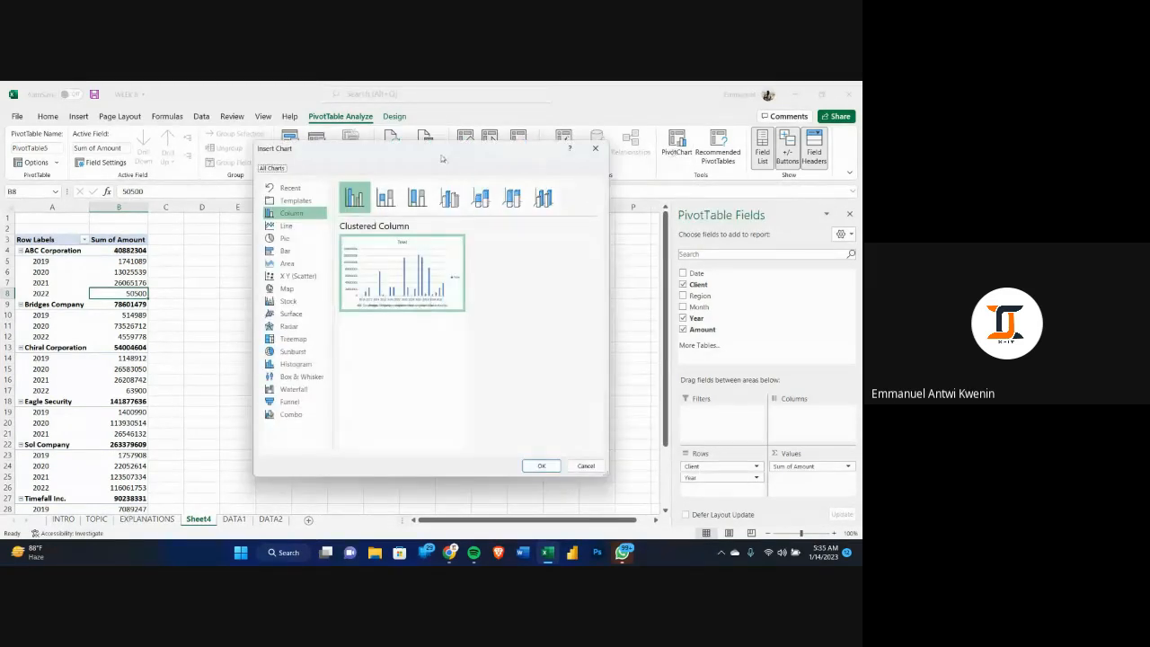
{"action": "left_click_drag", "start_coordinate": [439, 164], "coordinate": [473, 183]}
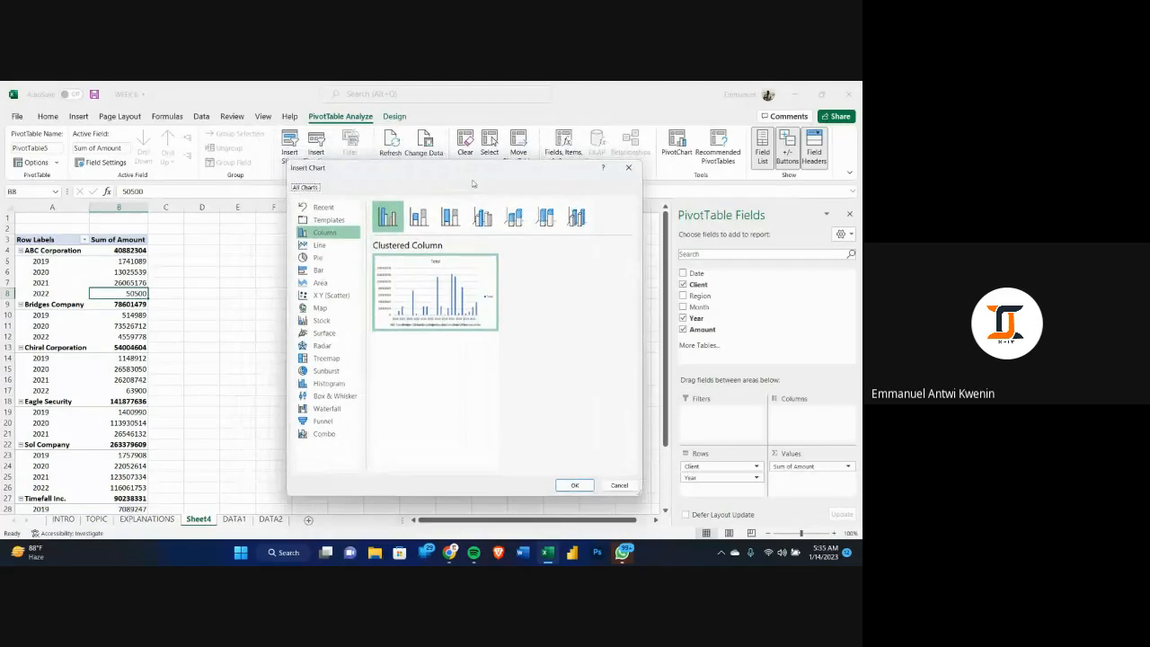
{"action": "left_click", "coordinate": [340, 246]}
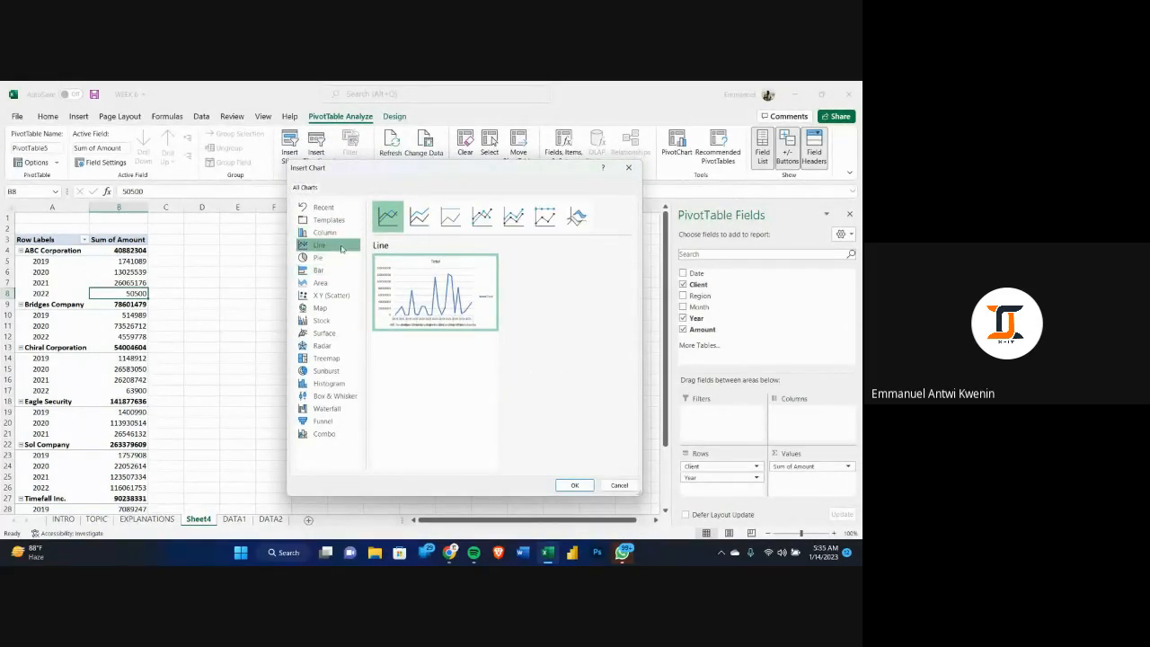
{"action": "left_click", "coordinate": [330, 259]}
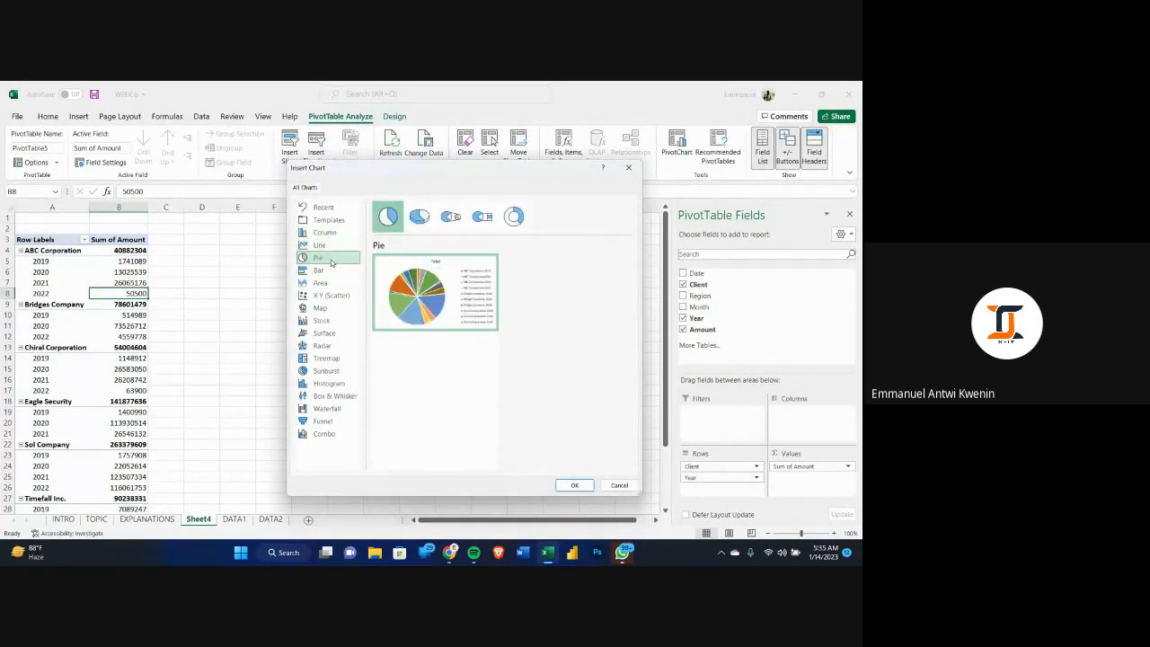
{"action": "left_click", "coordinate": [325, 269]}
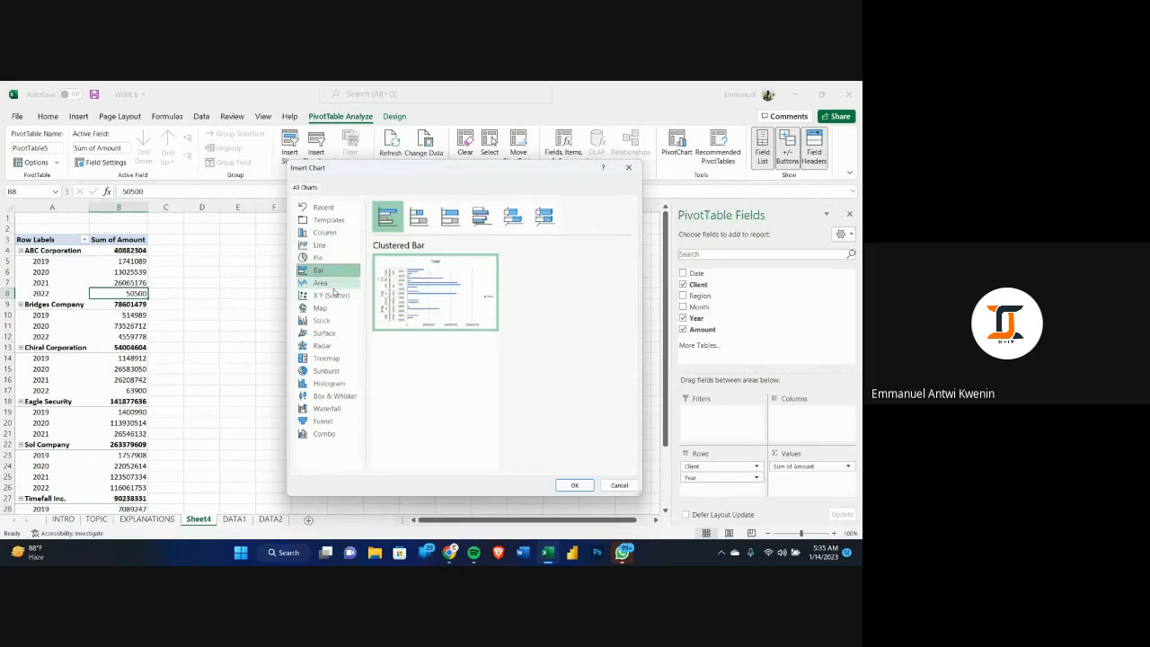
{"action": "left_click", "coordinate": [333, 284]}
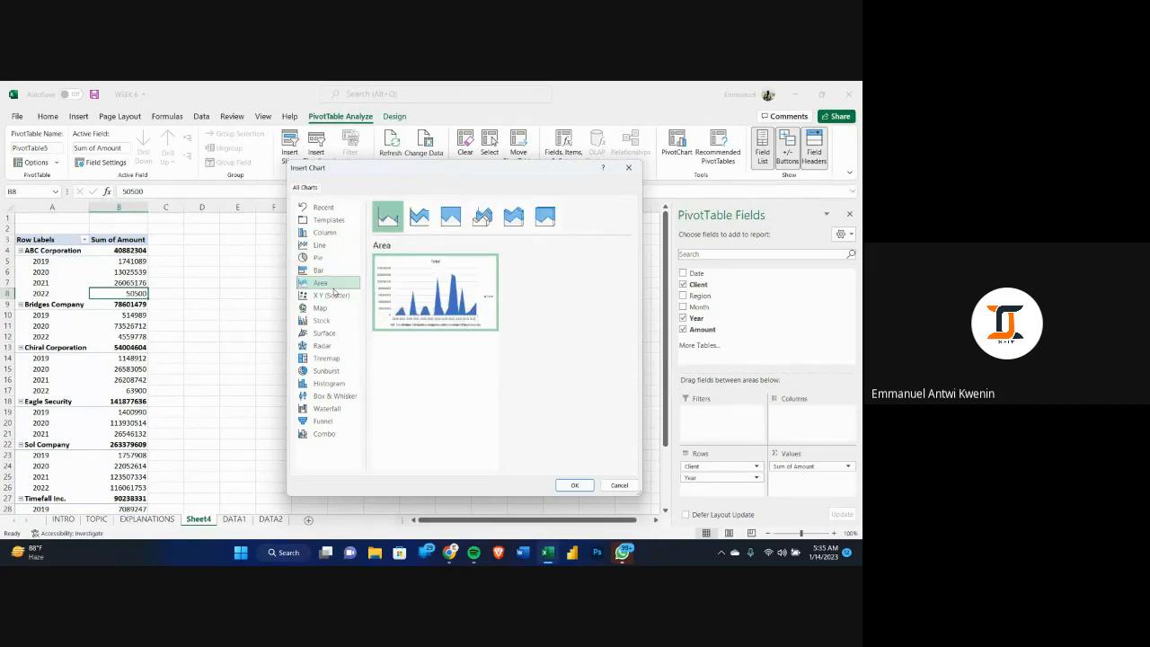
{"action": "left_click", "coordinate": [332, 296]}
{"action": "left_click", "coordinate": [336, 308]}
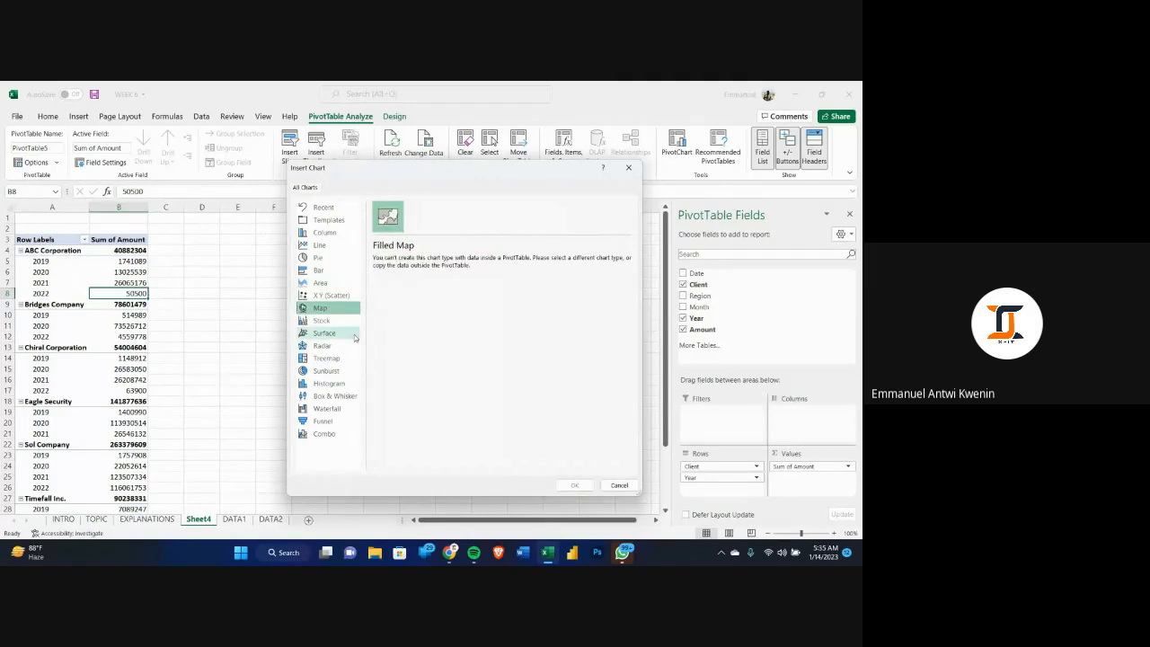
{"action": "left_click", "coordinate": [326, 333]}
{"action": "left_click", "coordinate": [324, 321]}
- Compare the Column, Line, Pie and Bar chart previews and insert a Clustered Bar pivot chart
{"action": "left_click", "coordinate": [335, 233]}
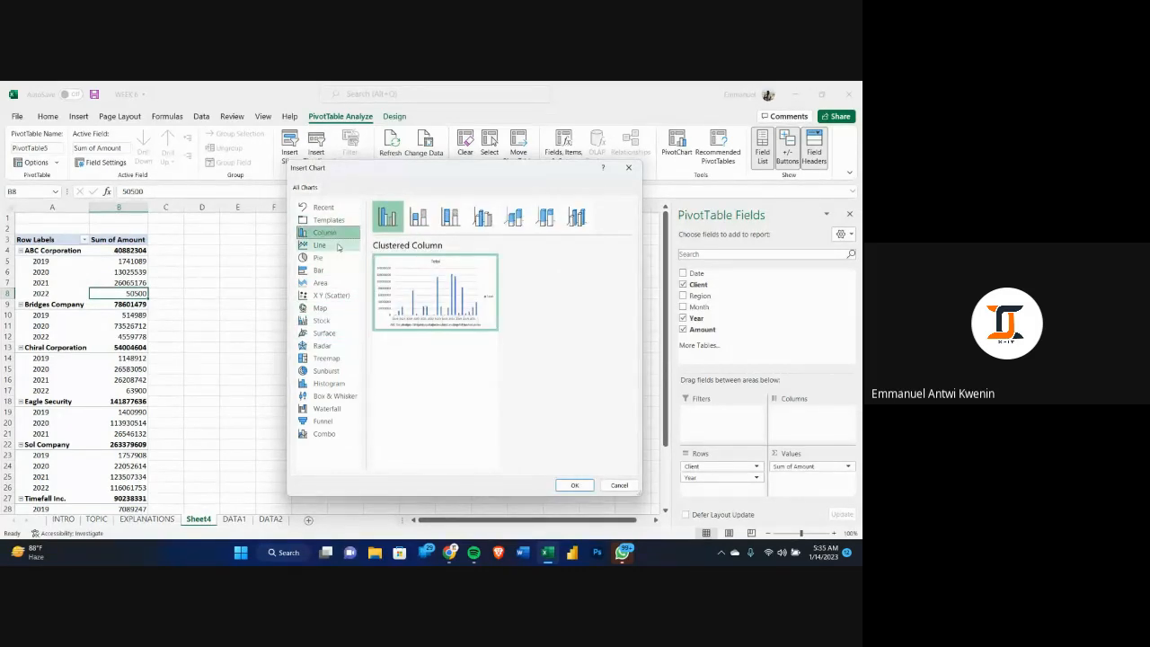
{"action": "left_click", "coordinate": [338, 248]}
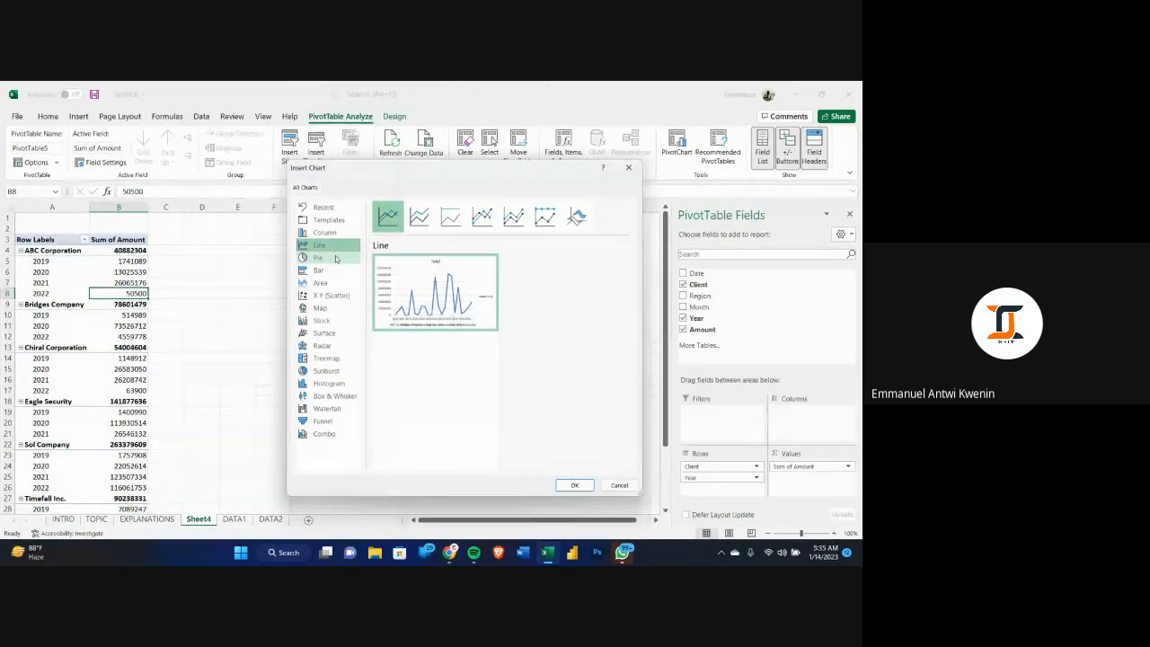
{"action": "left_click", "coordinate": [336, 259]}
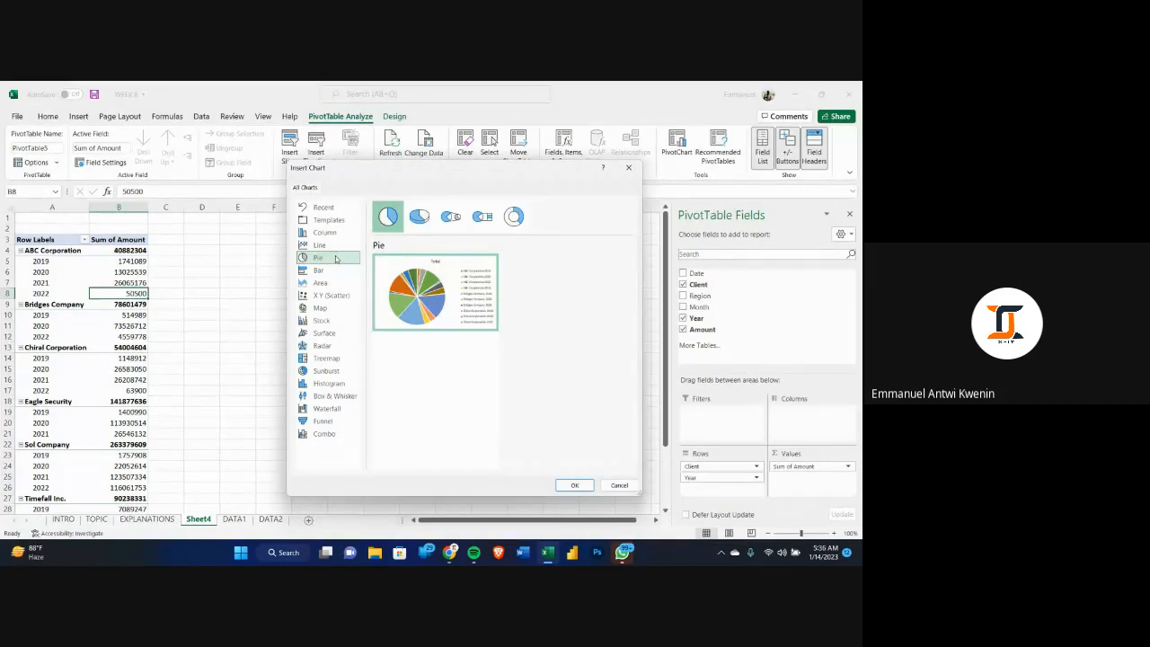
{"action": "left_click", "coordinate": [334, 271]}
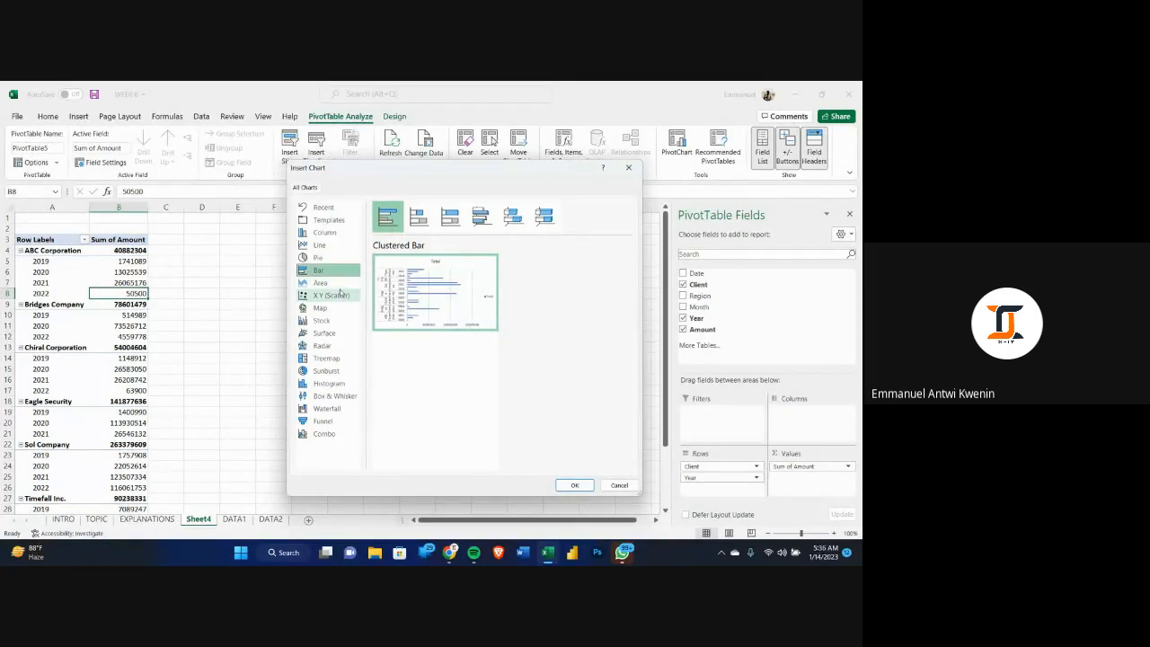
{"action": "left_click", "coordinate": [325, 233]}
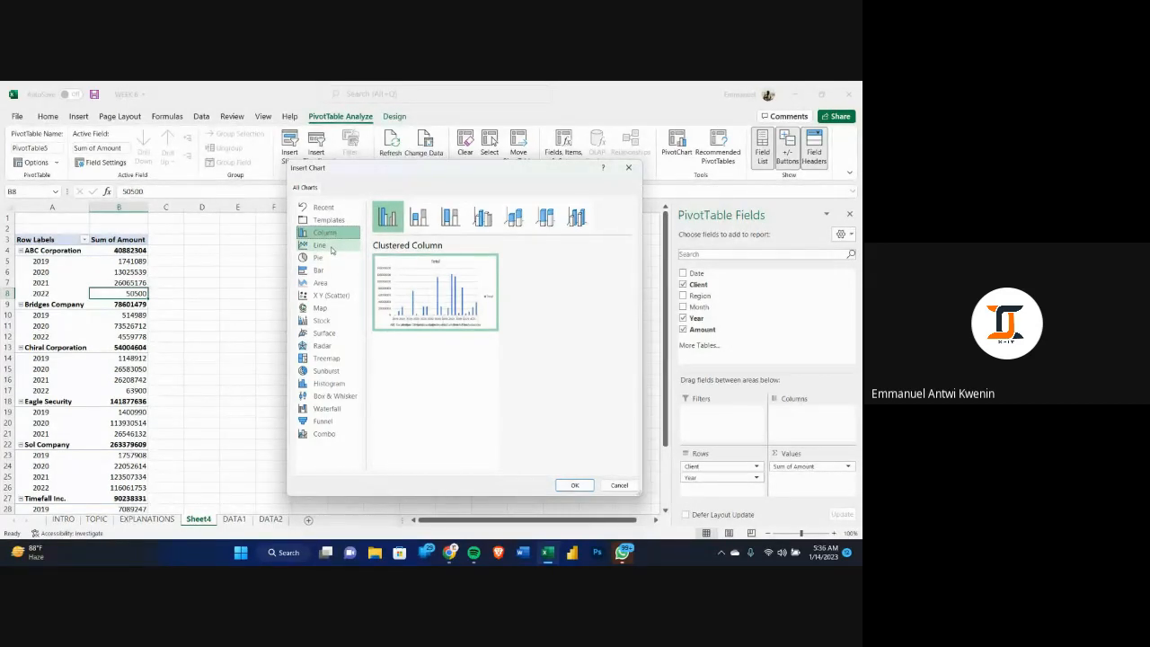
{"action": "left_click", "coordinate": [332, 251]}
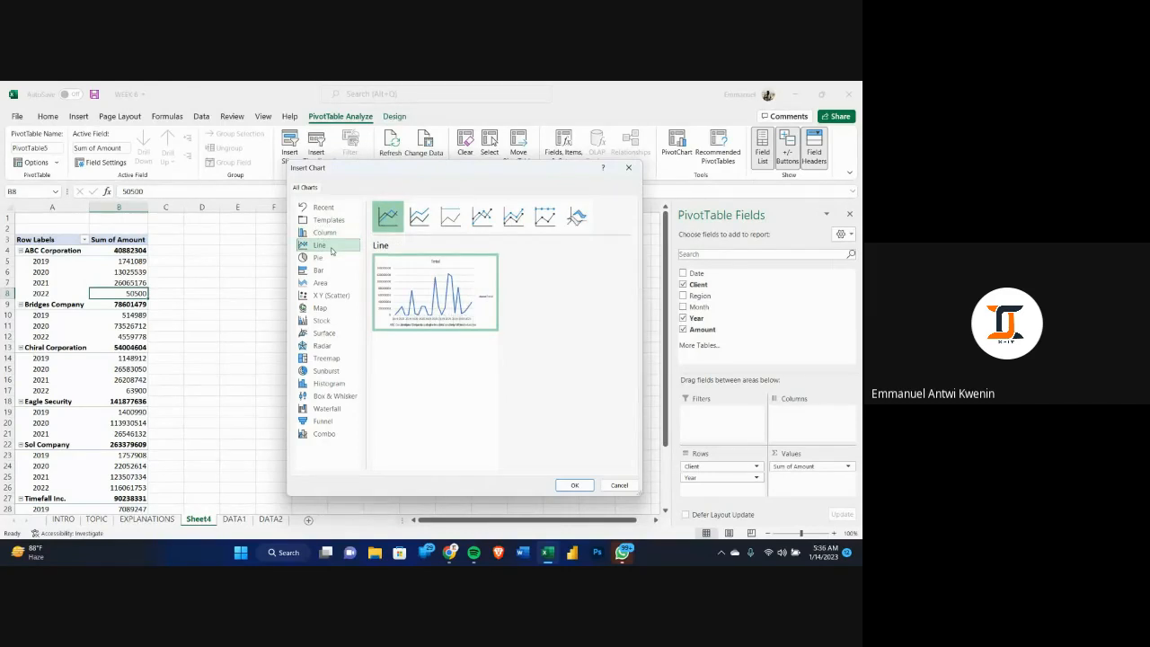
{"action": "left_click", "coordinate": [332, 258]}
{"action": "left_click", "coordinate": [338, 271]}
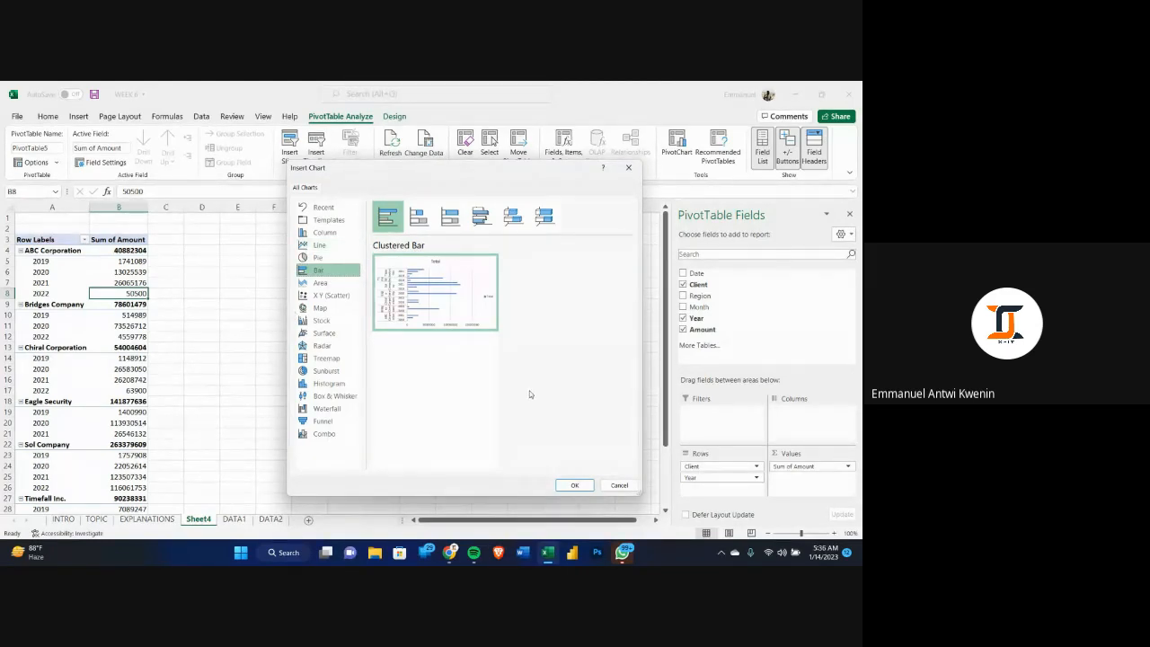
{"action": "left_click", "coordinate": [574, 485]}
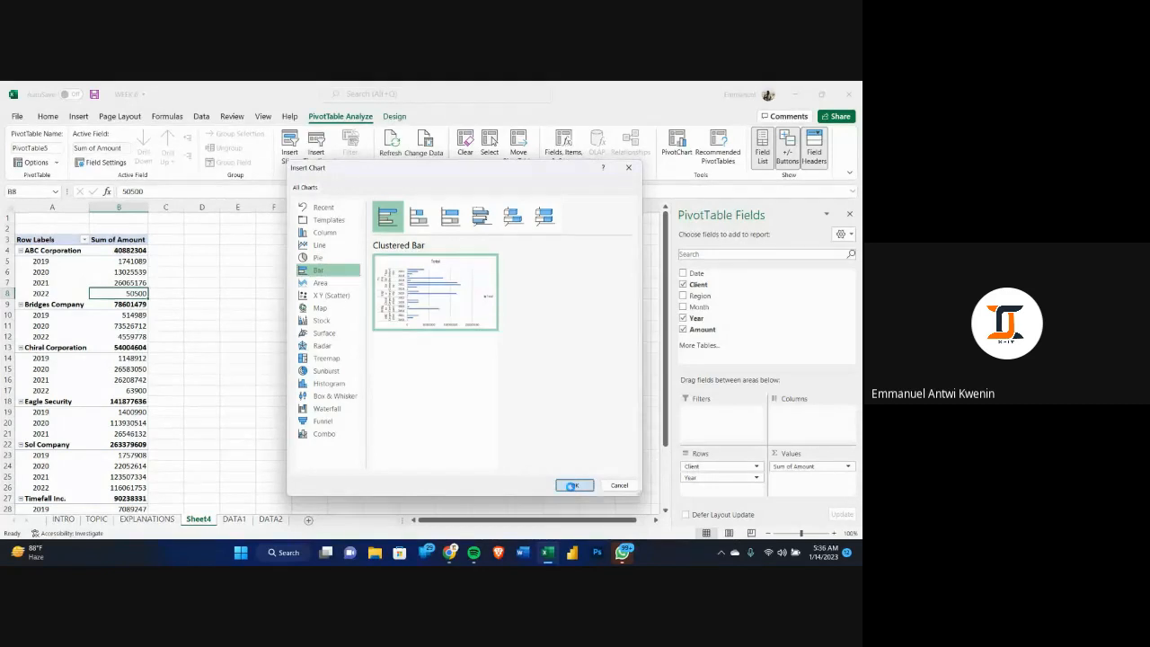
- Position the bar chart beside the pivot table and enlarge it to about 4.91" high by 7.97" wide
{"action": "left_click_drag", "start_coordinate": [471, 284], "coordinate": [585, 230]}
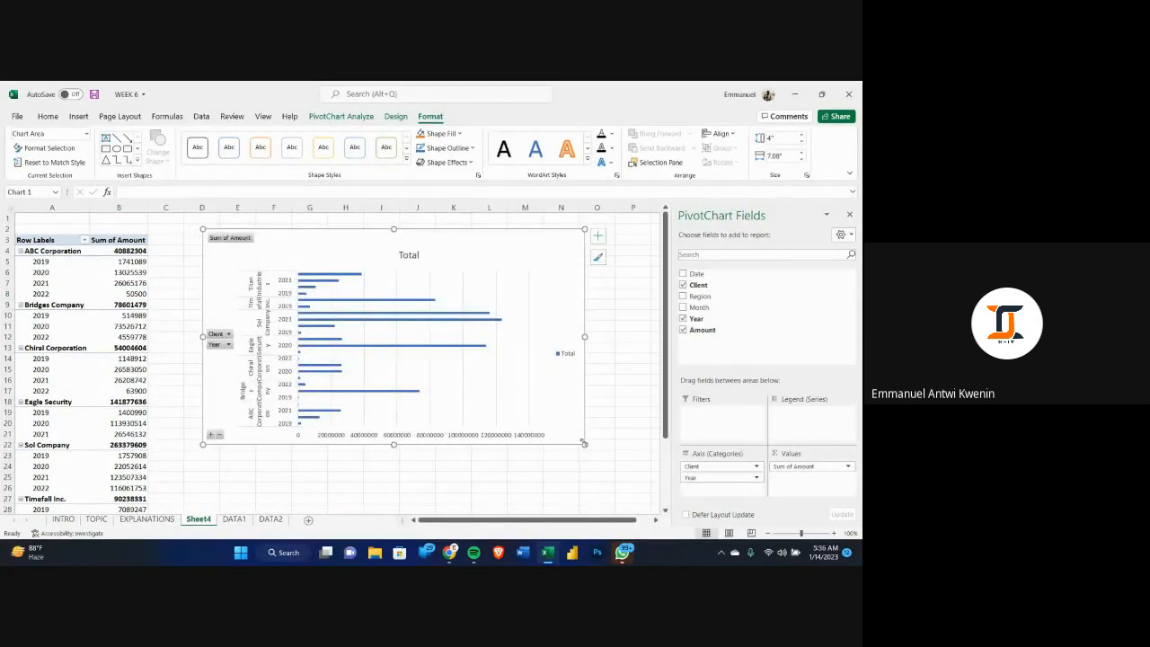
{"action": "left_click_drag", "start_coordinate": [585, 444], "coordinate": [609, 487]}
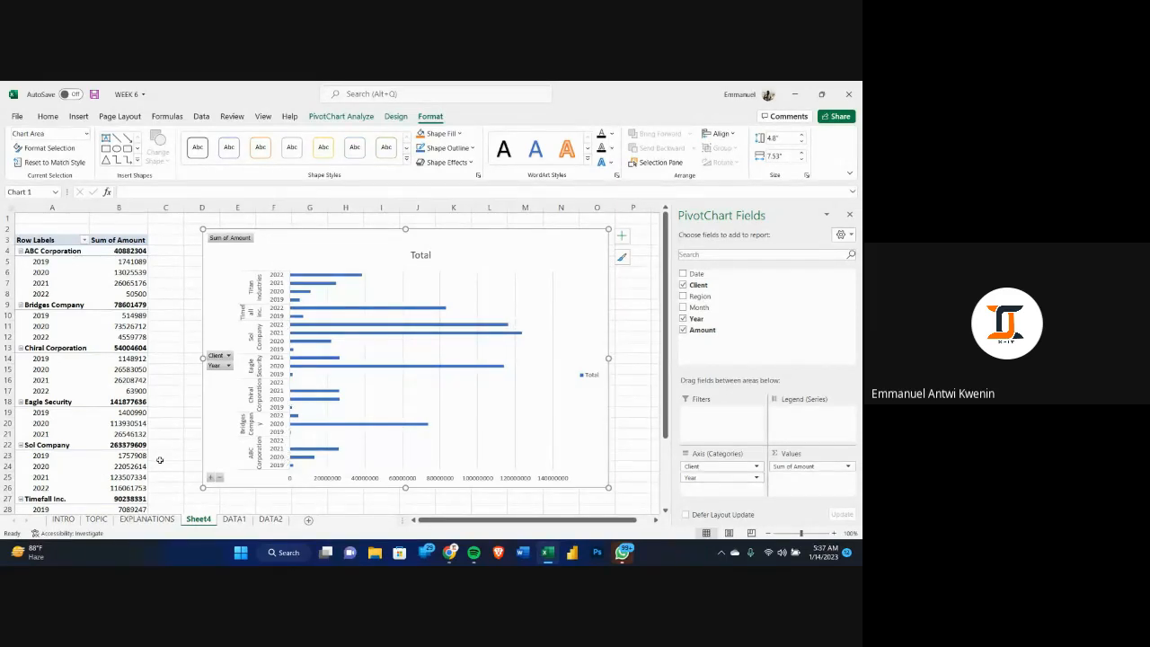
{"action": "left_click", "coordinate": [293, 468]}
{"action": "left_click", "coordinate": [410, 440]}
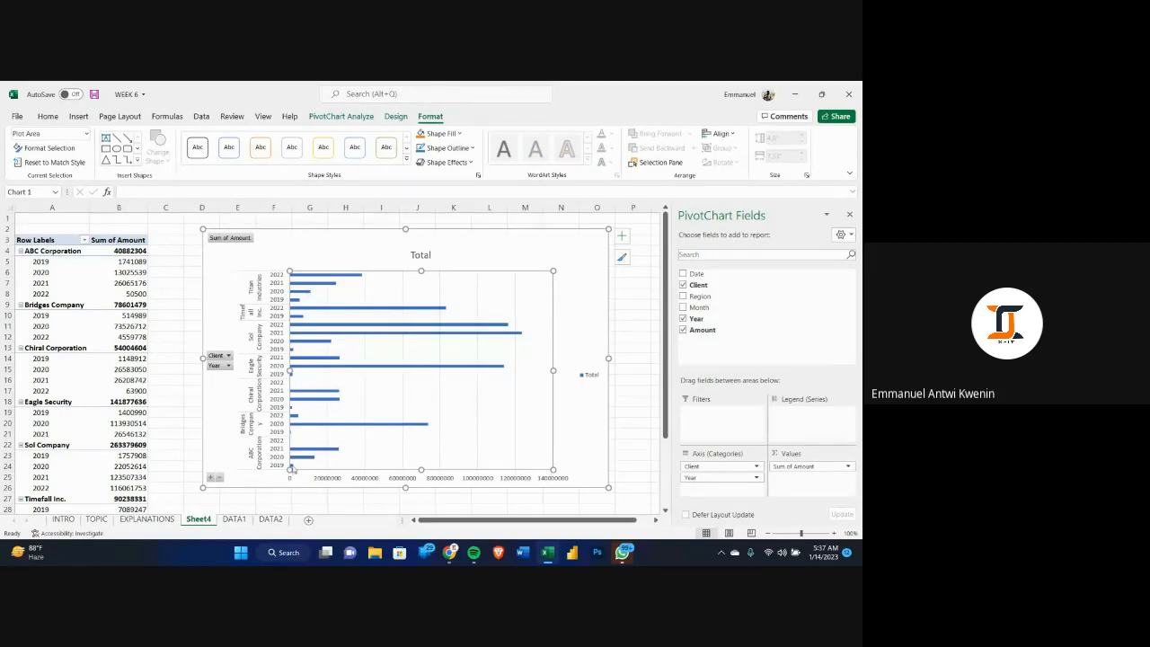
{"action": "mouse_move", "coordinate": [290, 468]}
{"action": "left_click_drag", "start_coordinate": [205, 230], "coordinate": [184, 218]}
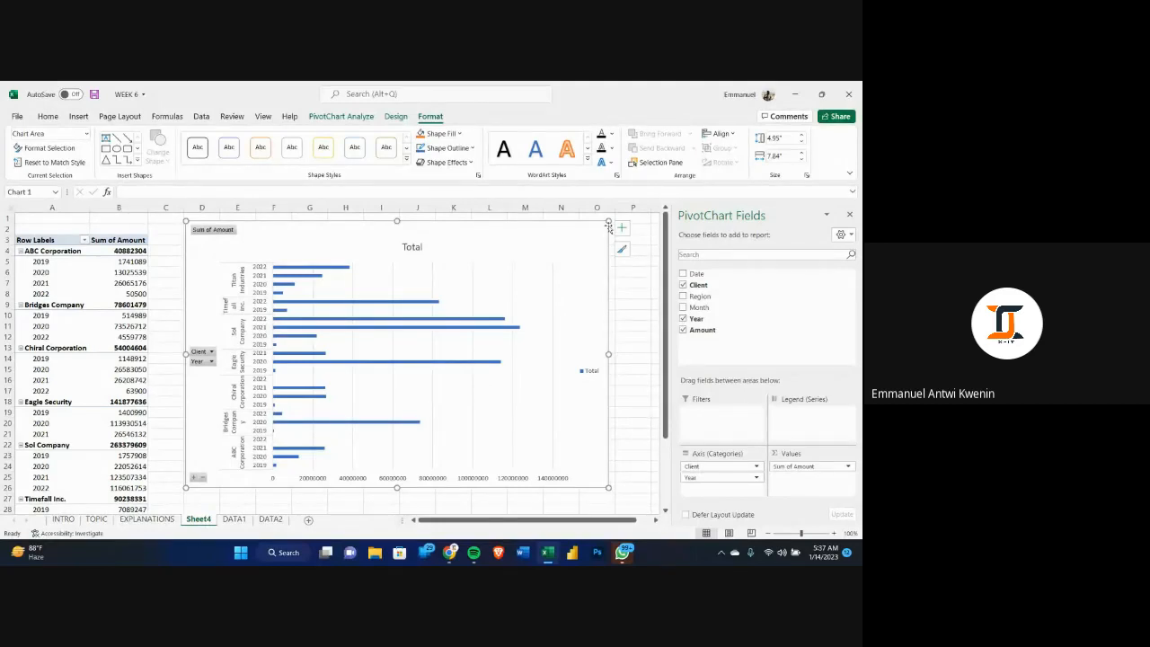
{"action": "left_click_drag", "start_coordinate": [609, 222], "coordinate": [616, 223]}
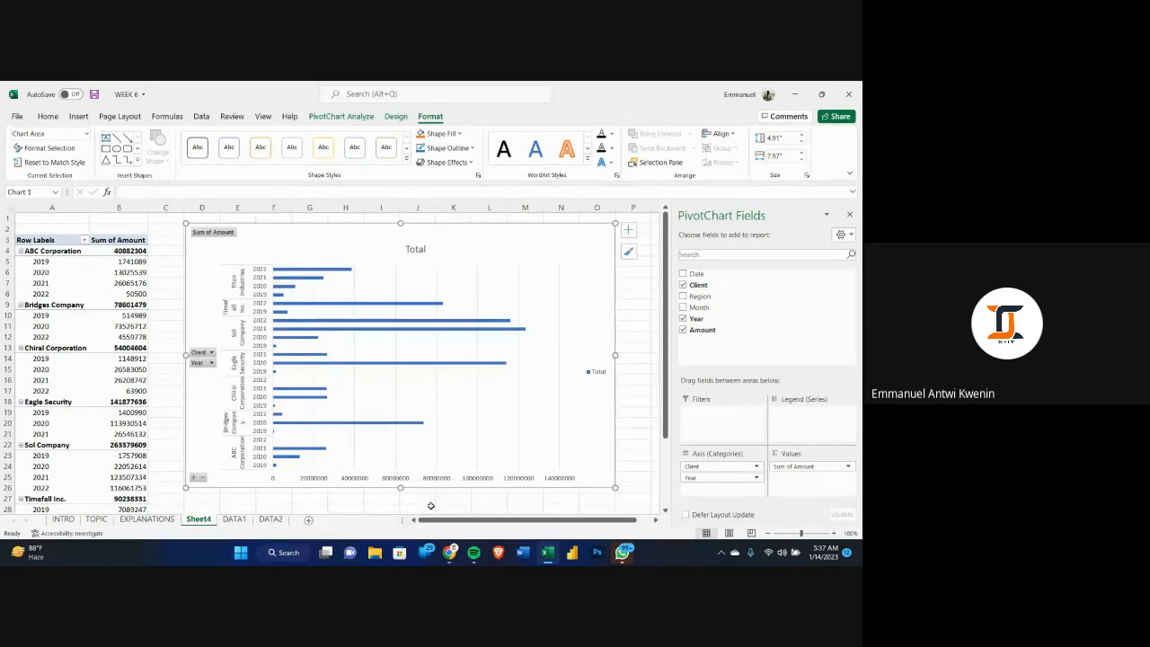
- Delete the vertical gridlines and the "Total" title from the bar chart
{"action": "left_click", "coordinate": [517, 407]}
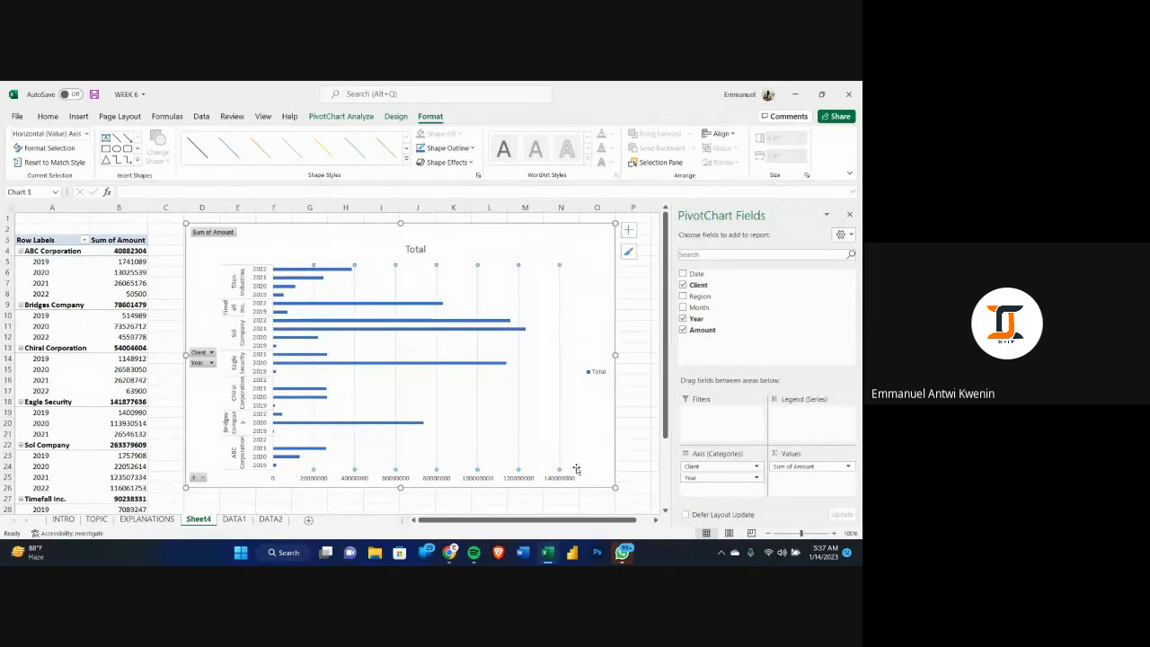
{"action": "key", "text": "Delete"}
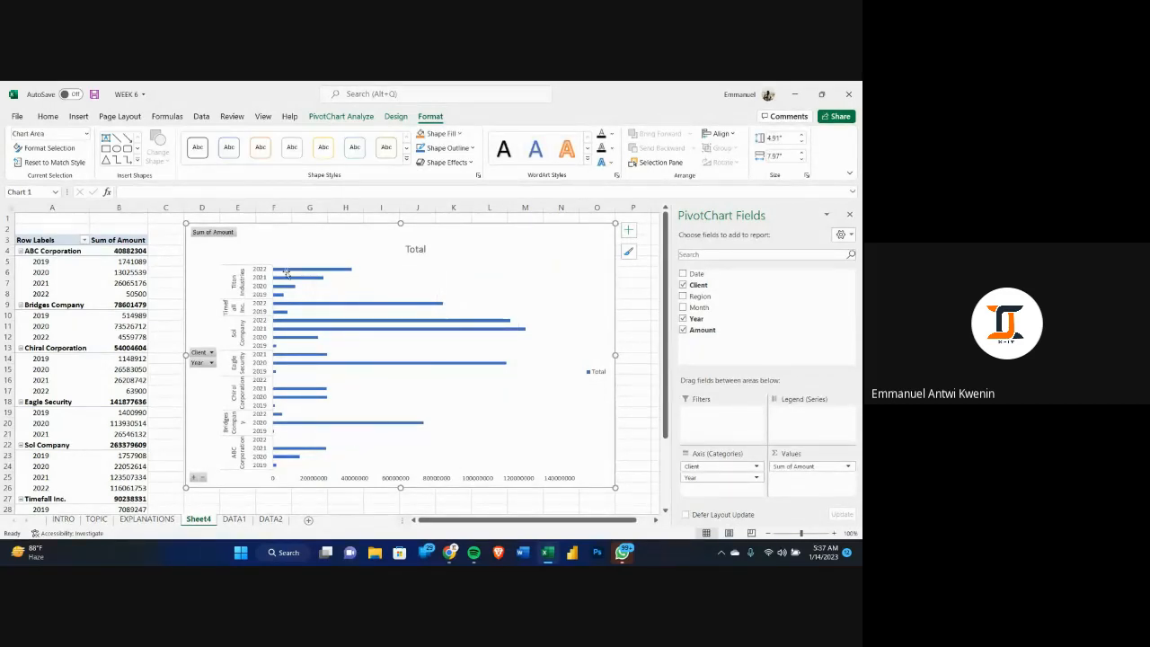
{"action": "left_click", "coordinate": [413, 252]}
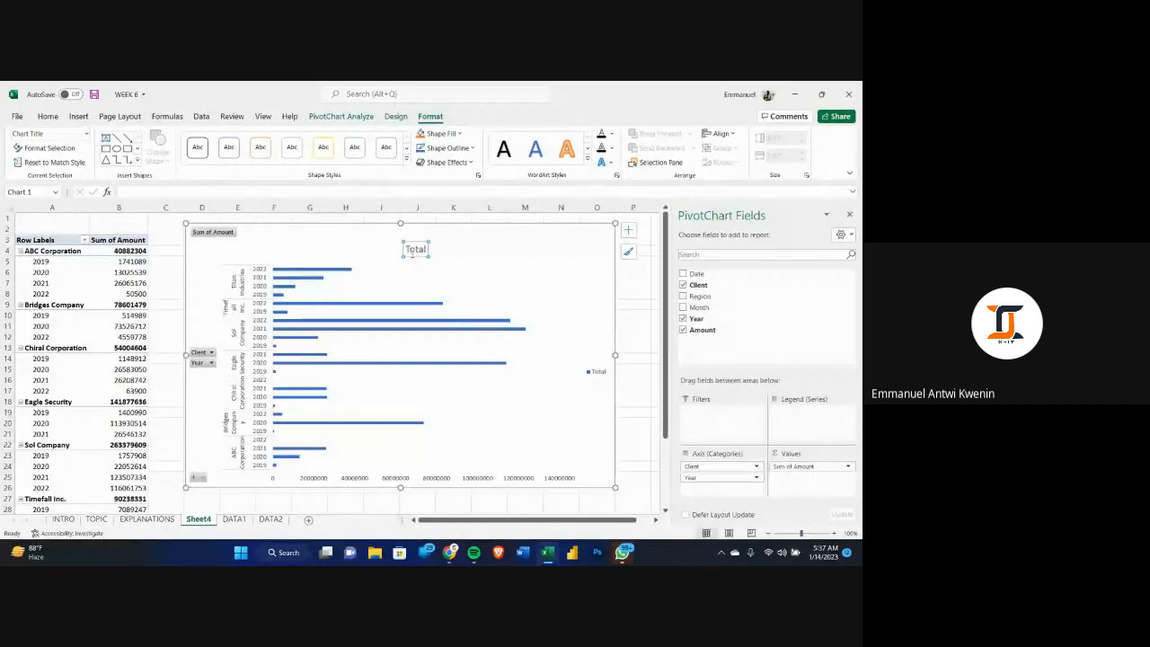
{"action": "key", "text": "Delete"}
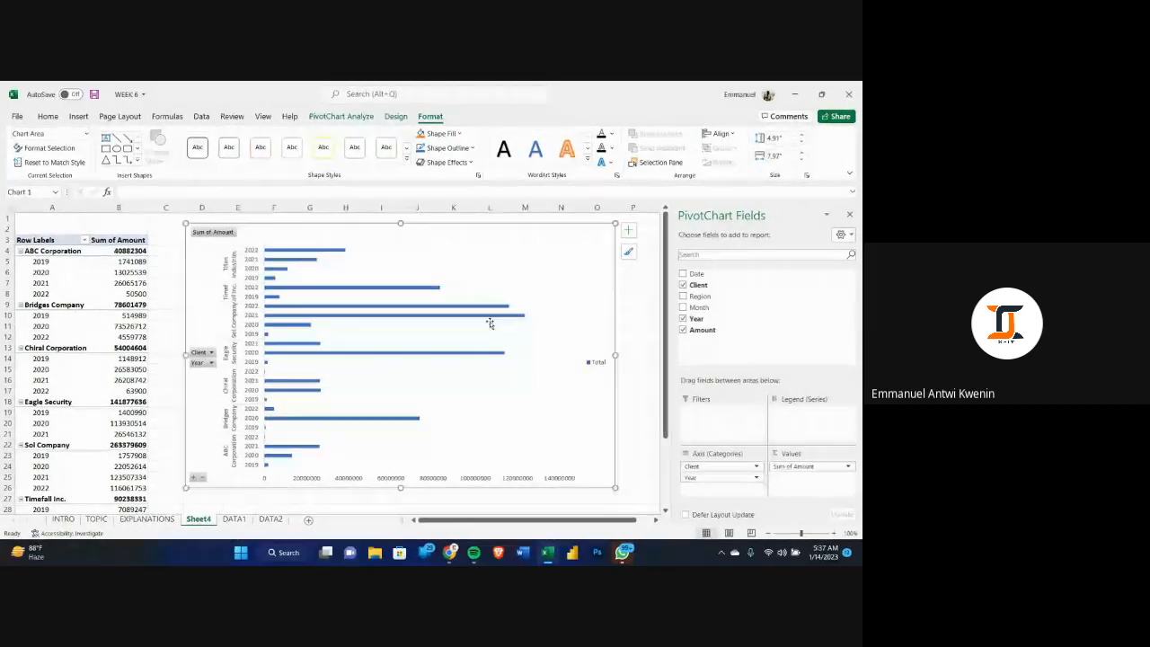
- Delete the "Total" legend from the bar chart
{"action": "left_click", "coordinate": [592, 363]}
{"action": "key", "text": "Delete"}
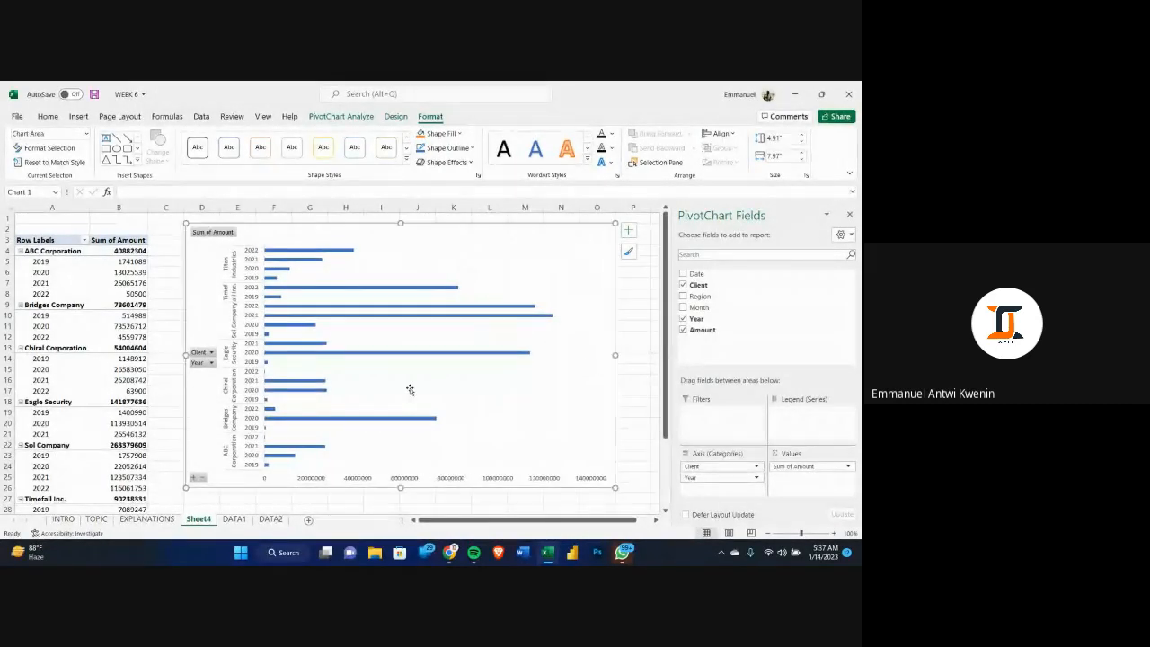
- Try removing the Sum of Amount field from the pivot chart, and undo the removal
{"action": "right_click", "coordinate": [212, 235]}
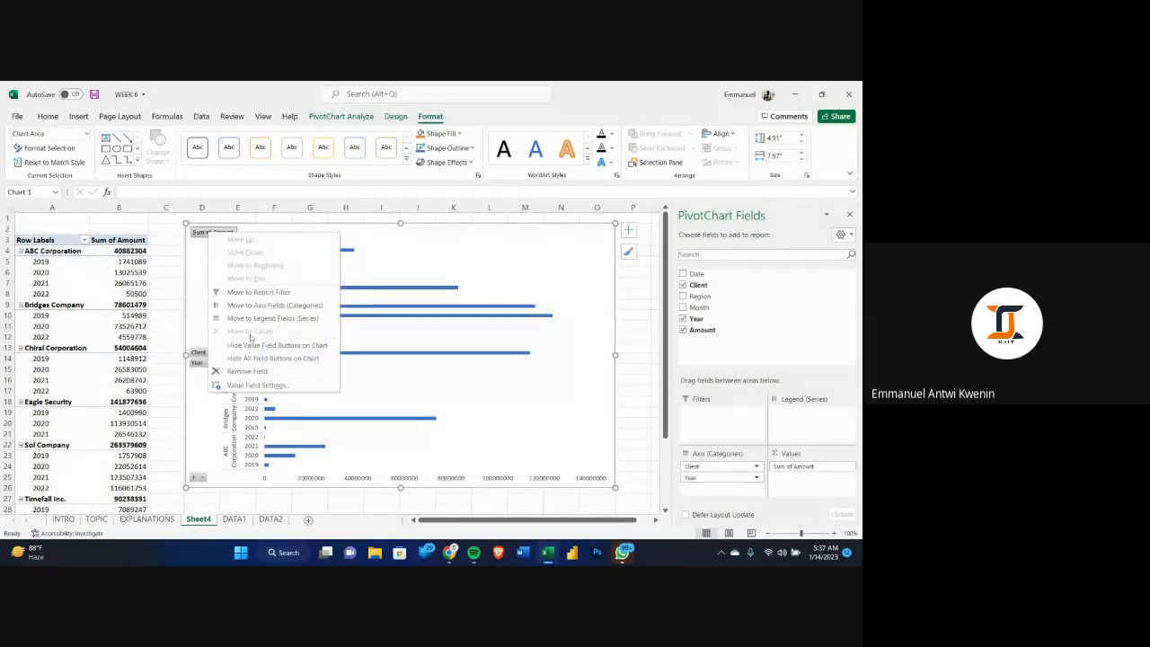
{"action": "left_click", "coordinate": [244, 371]}
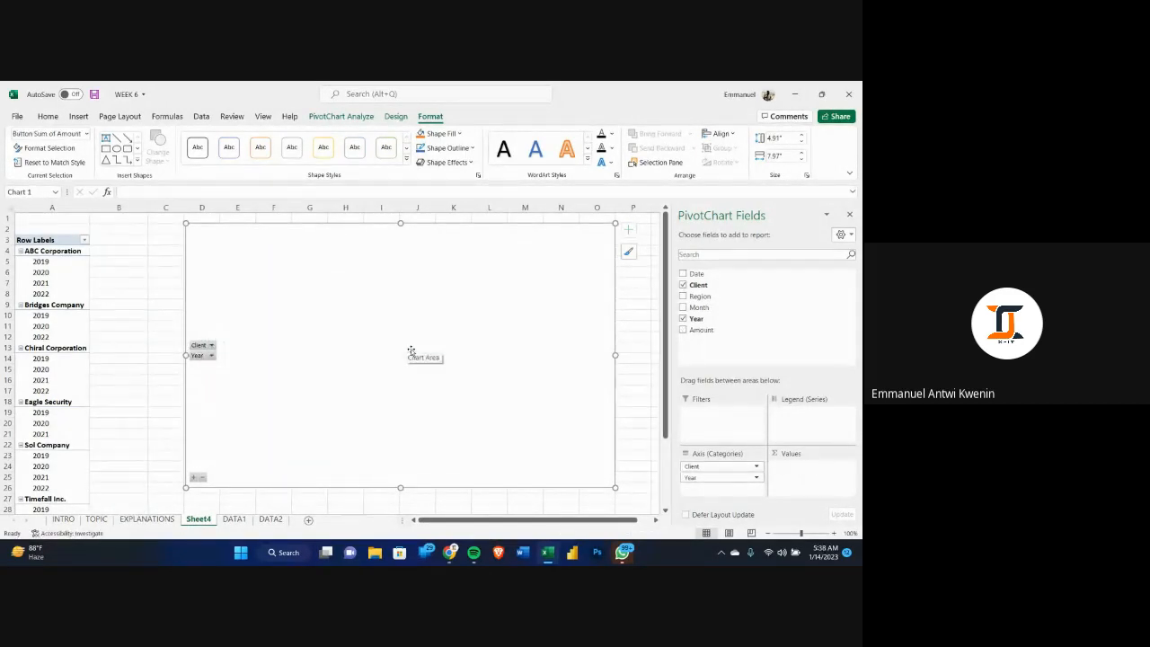
{"action": "key", "text": "ctrl+z"}
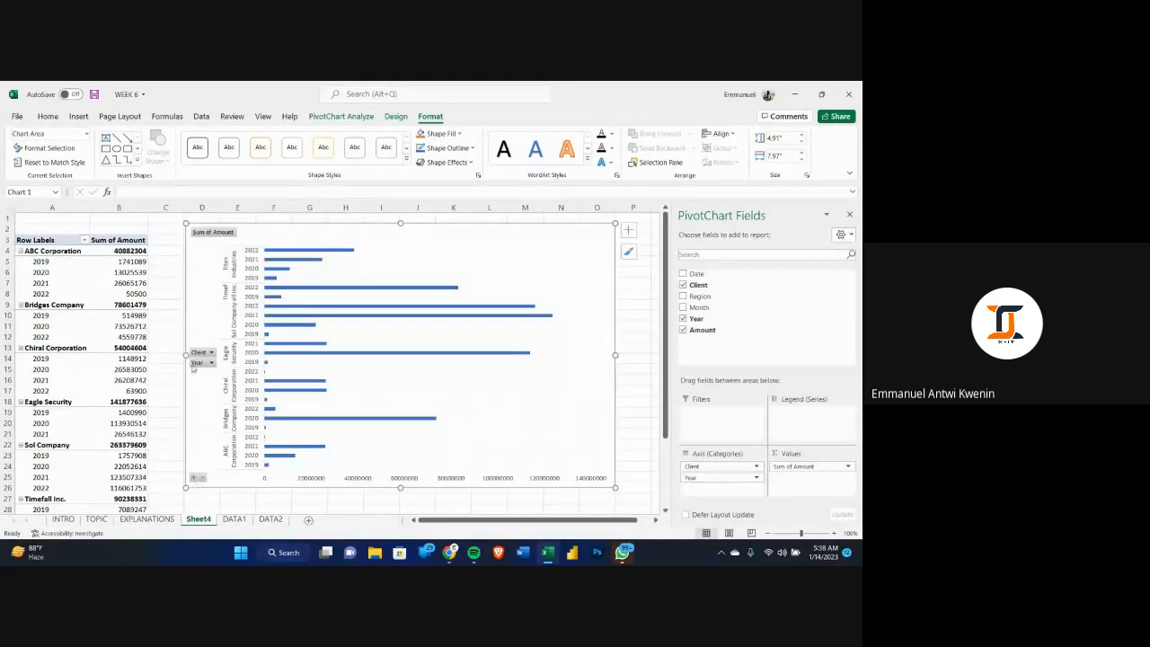
{"action": "left_click", "coordinate": [194, 362]}
{"action": "key", "text": "Escape"}
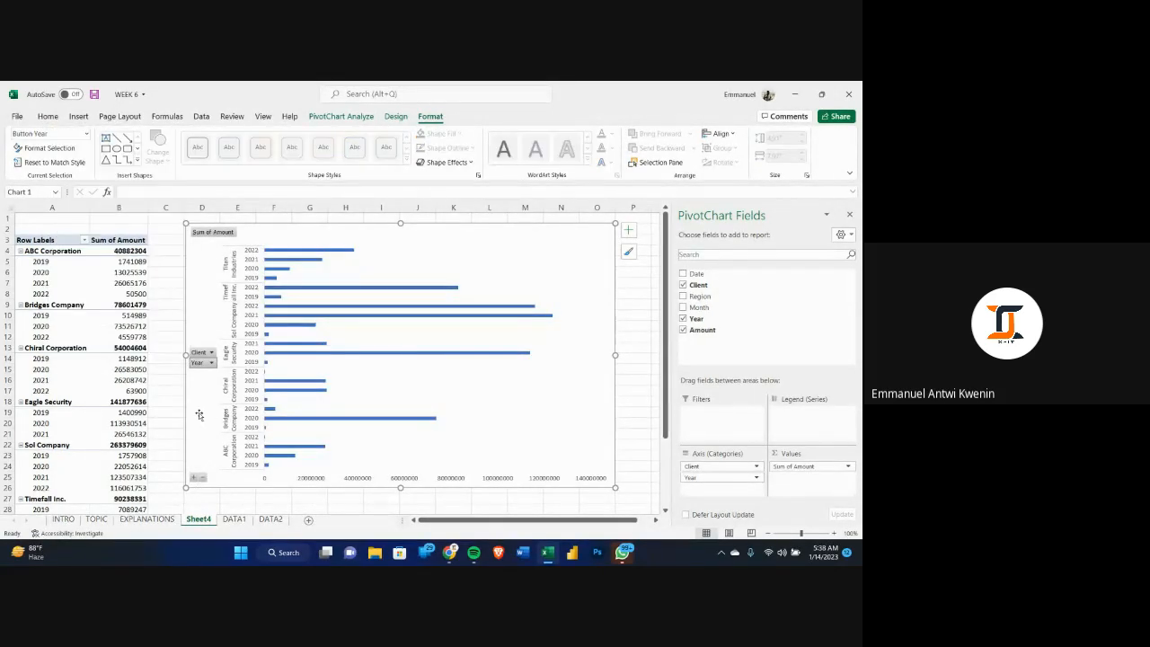
{"action": "left_click", "coordinate": [212, 235]}
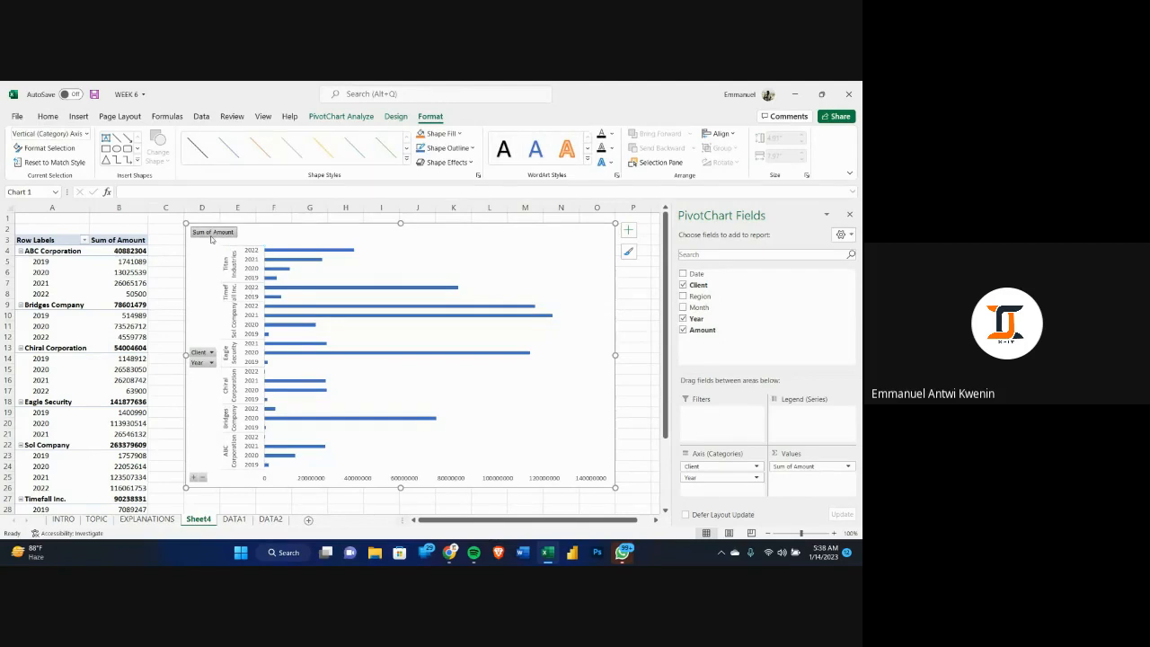
- Widen the bar chart to about 8.6"
{"action": "left_click", "coordinate": [554, 275]}
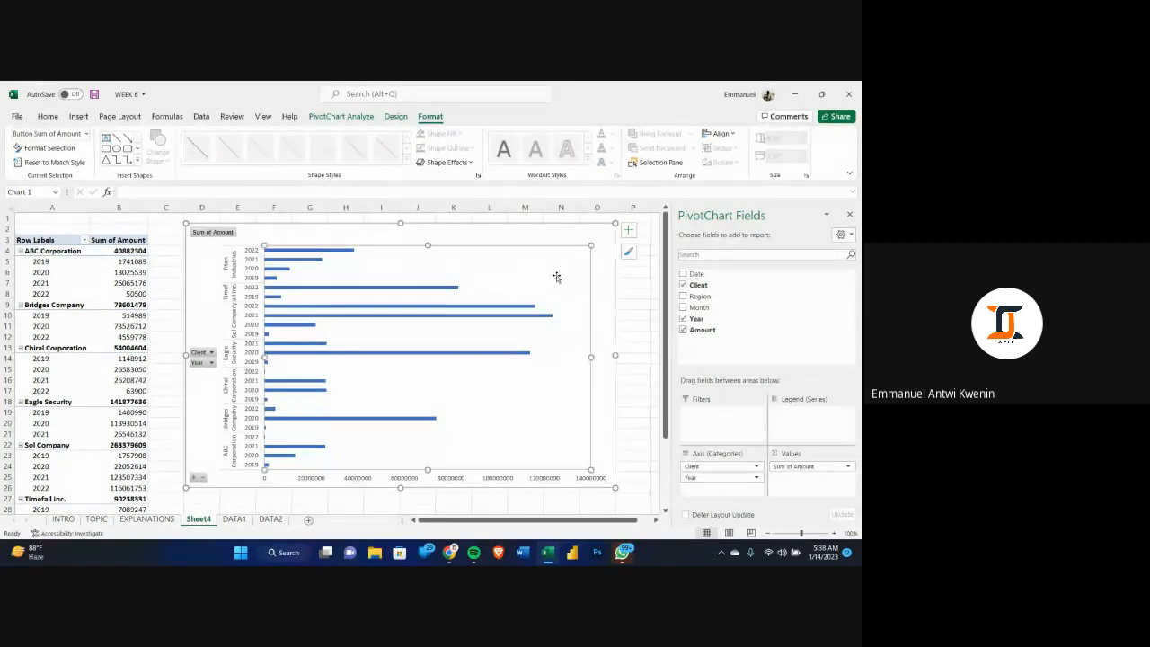
{"action": "left_click_drag", "start_coordinate": [616, 355], "coordinate": [478, 375]}
{"action": "left_click_drag", "start_coordinate": [478, 357], "coordinate": [616, 356]}
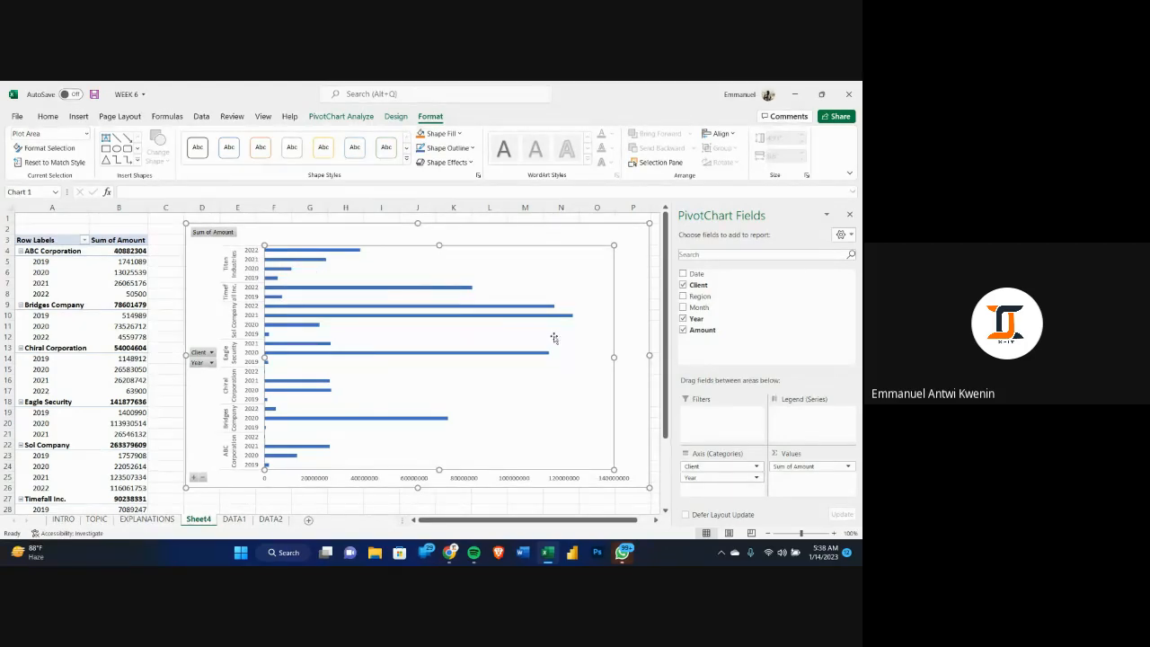
- Inspect individual bars in the chart and review the fill and outline colour choices for the data series
{"action": "mouse_move", "coordinate": [568, 319]}
{"action": "mouse_move", "coordinate": [327, 349]}
{"action": "mouse_move", "coordinate": [507, 317]}
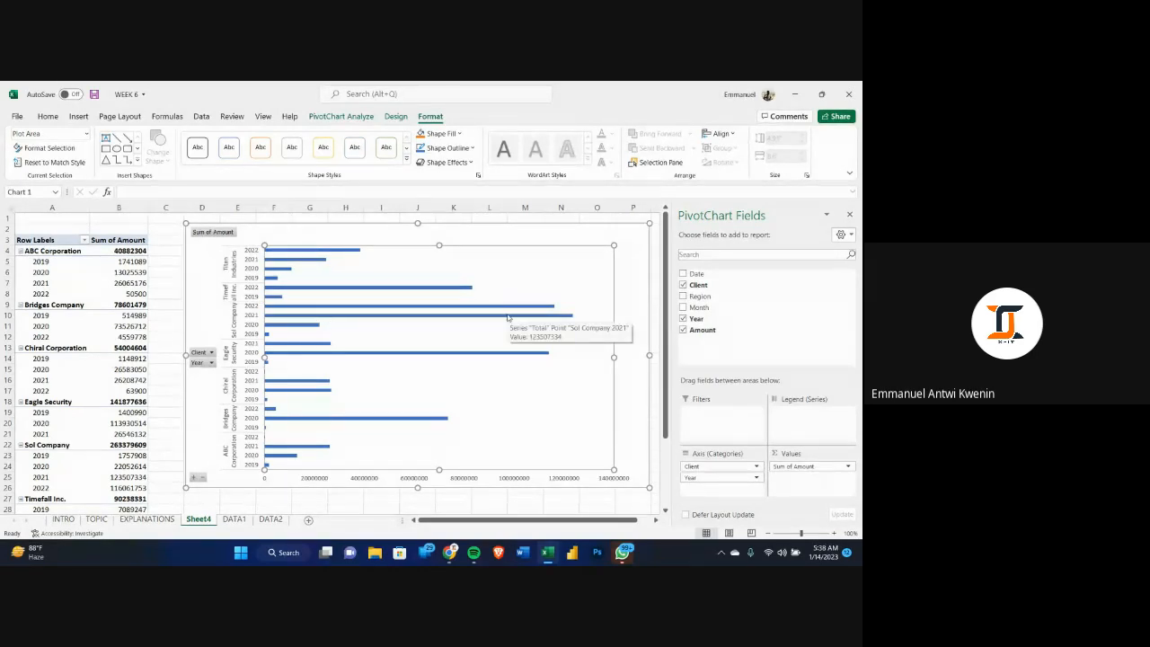
{"action": "right_click", "coordinate": [312, 347]}
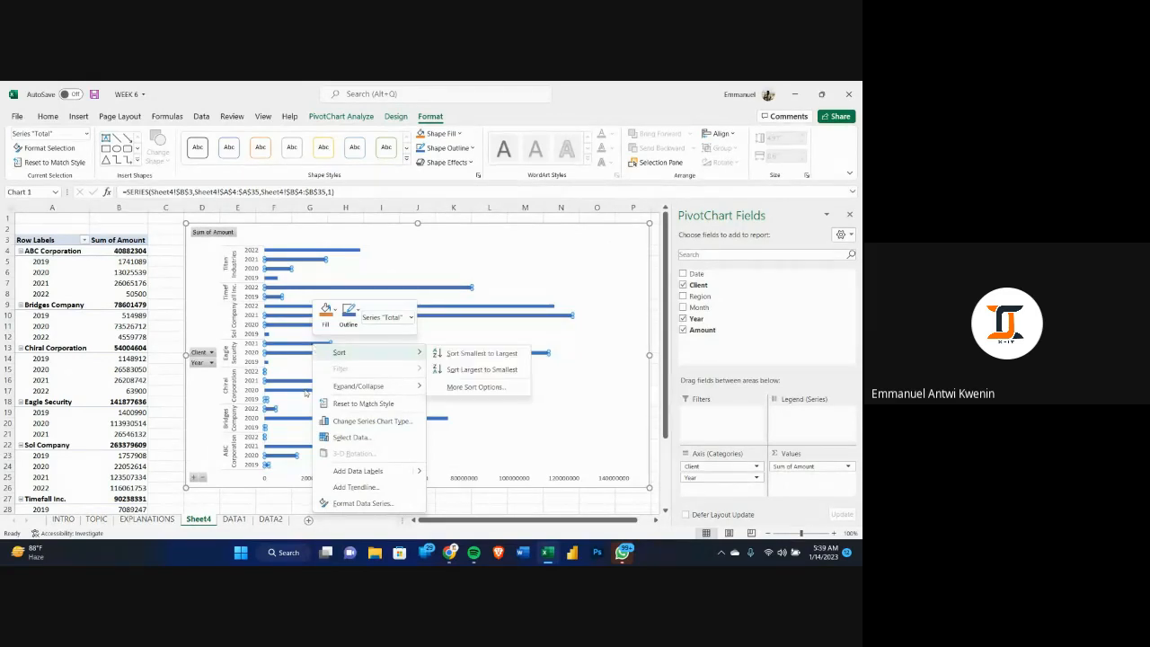
{"action": "left_click", "coordinate": [333, 309]}
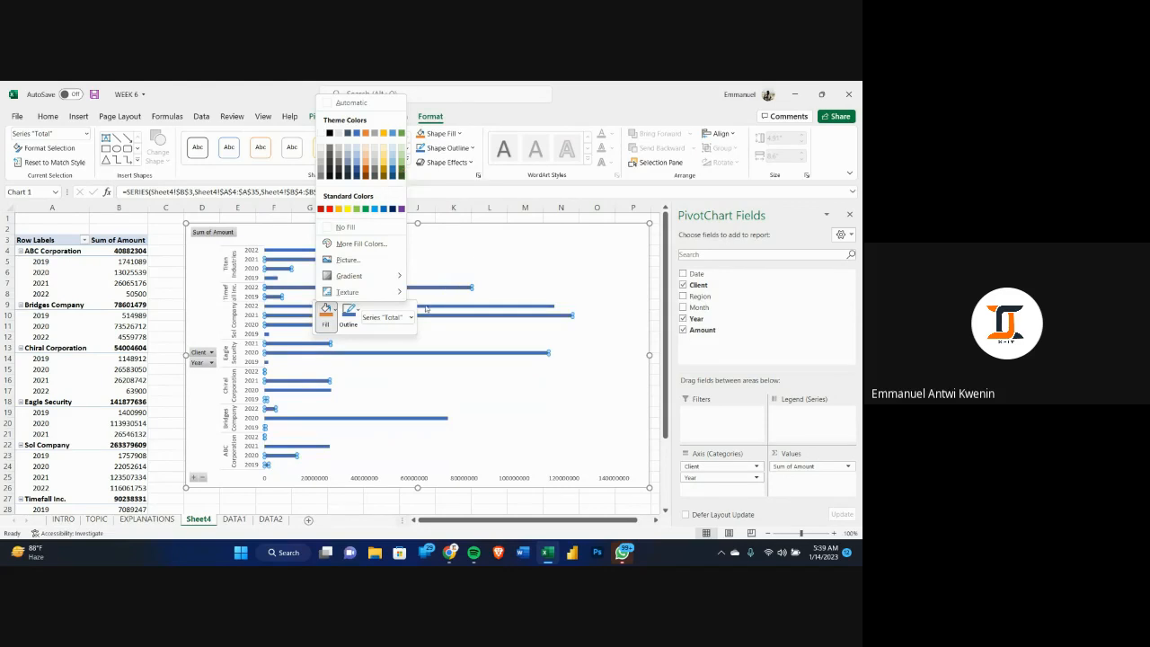
{"action": "left_click", "coordinate": [356, 312]}
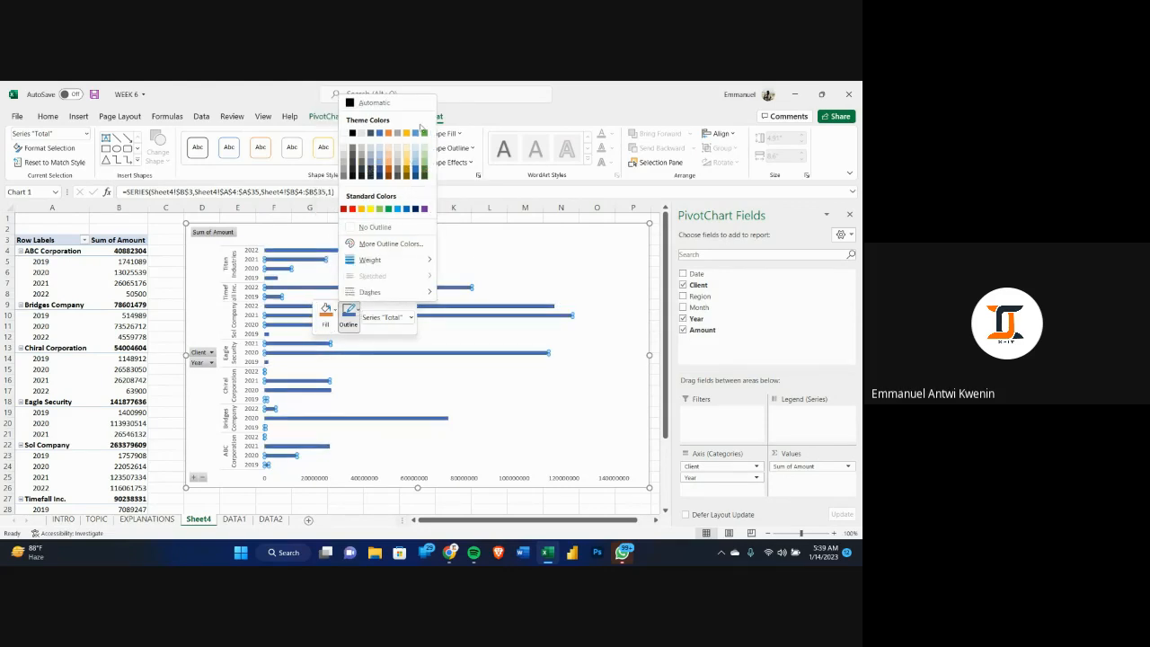
{"action": "left_click", "coordinate": [440, 319]}
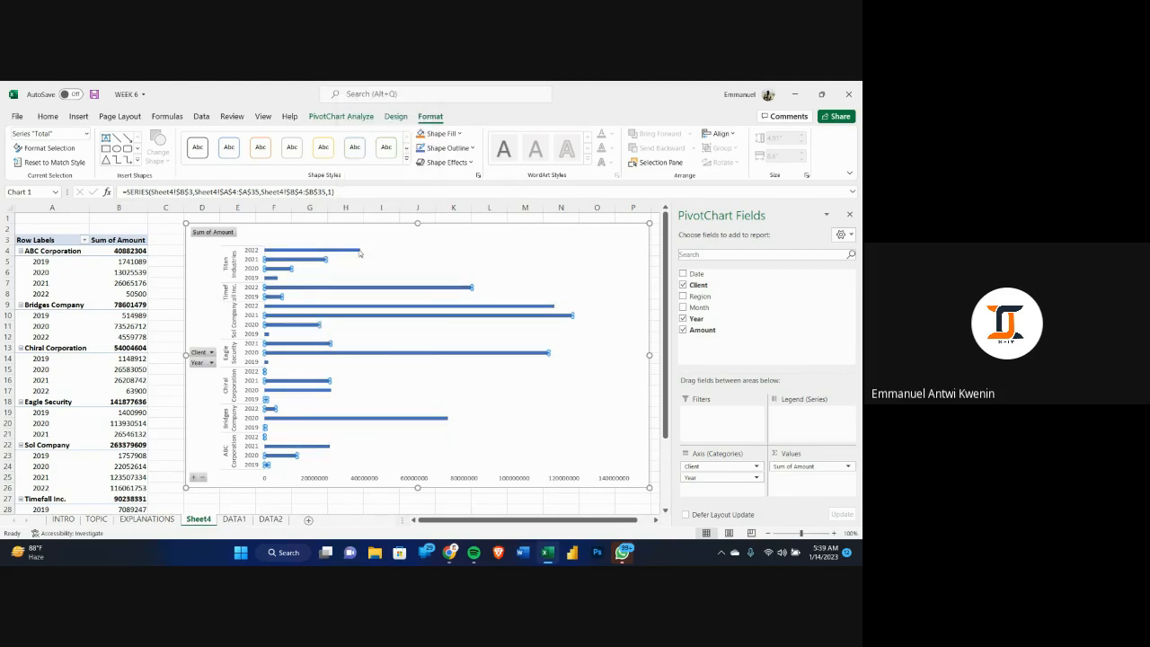
- Fill the bars of the "Total" data series with black
{"action": "mouse_move", "coordinate": [359, 252]}
{"action": "right_click", "coordinate": [301, 308]}
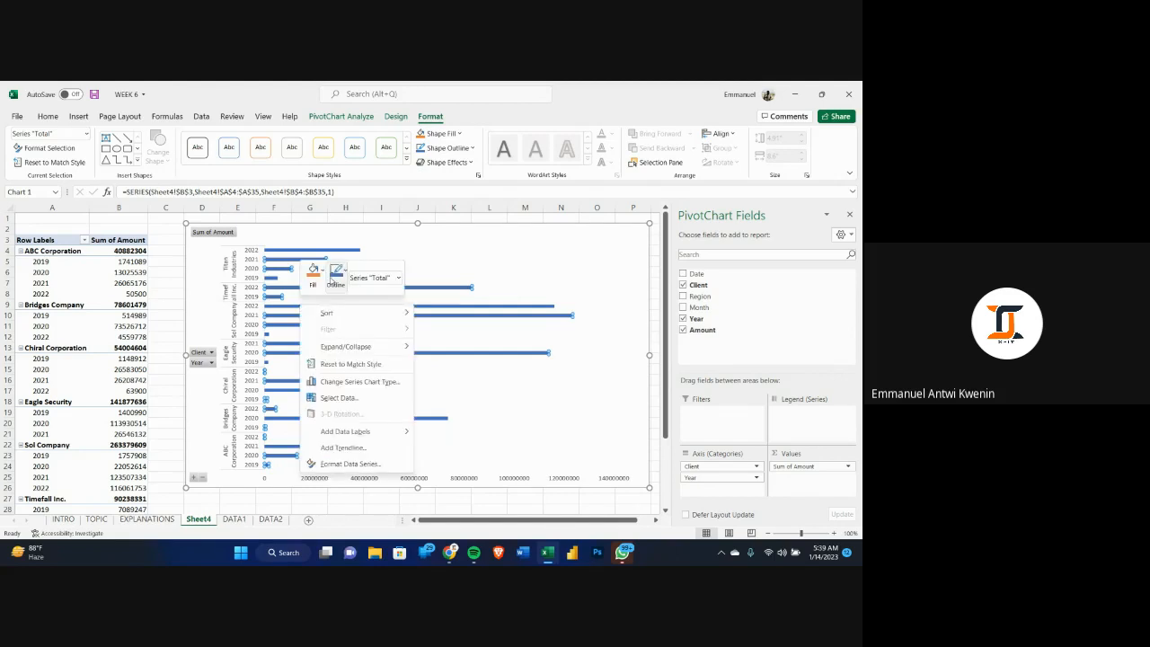
{"action": "left_click", "coordinate": [319, 270]}
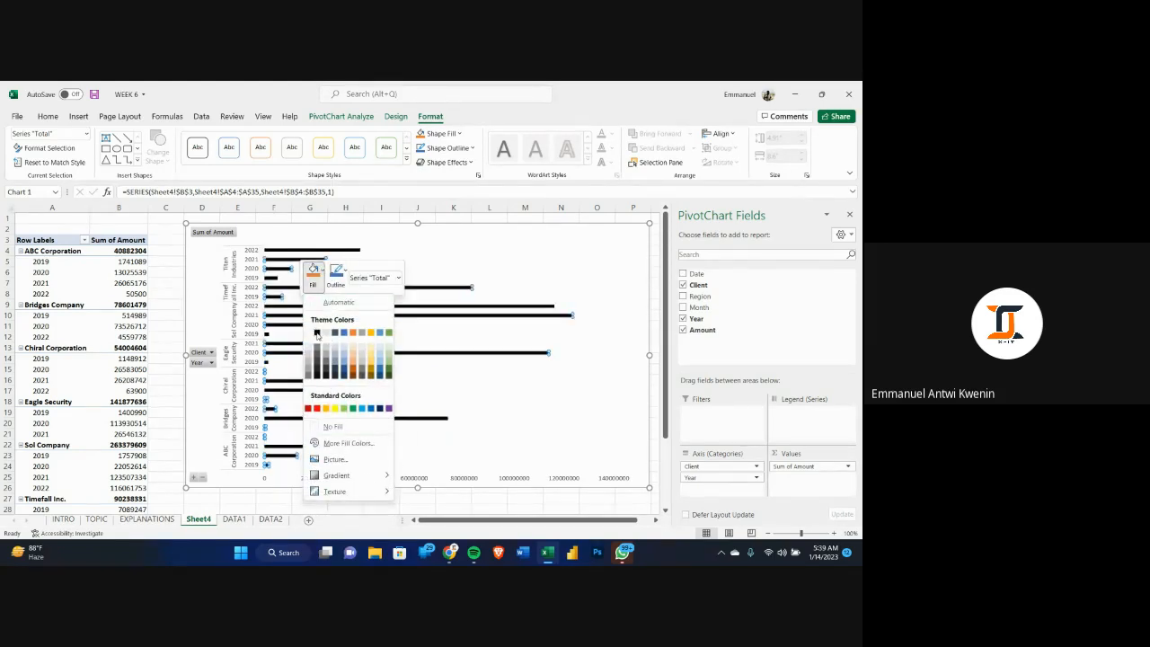
{"action": "left_click", "coordinate": [316, 335]}
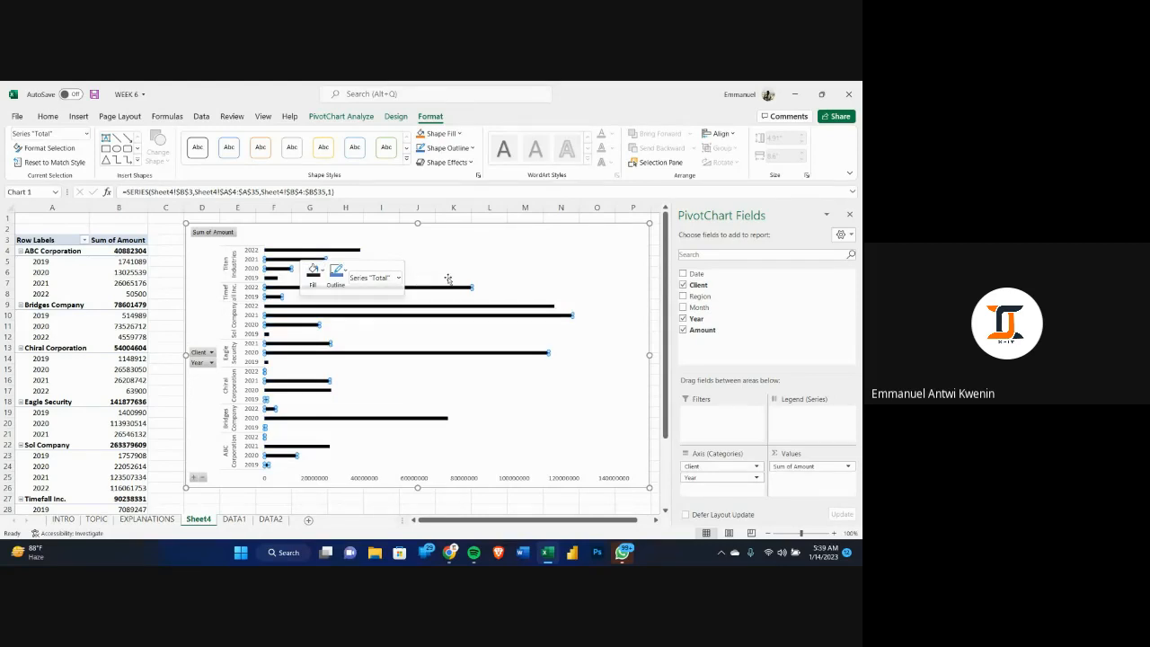
- Try a white fill on the bars with a different outline colour, and undo back to the black fill
{"action": "left_click", "coordinate": [338, 272]}
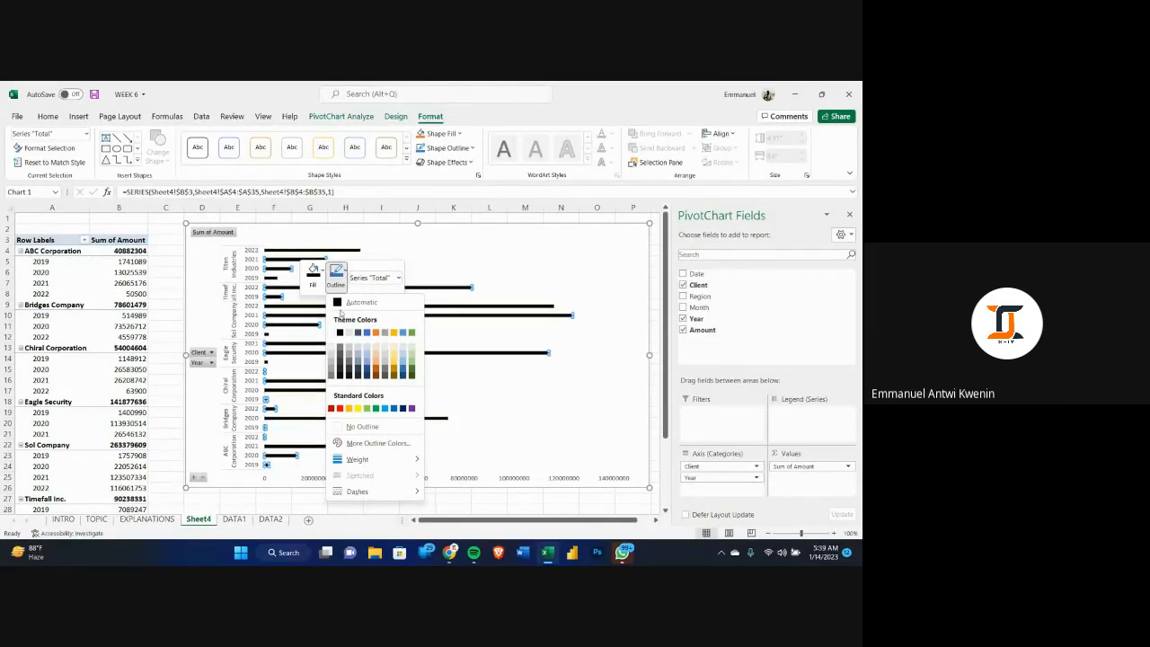
{"action": "left_click", "coordinate": [315, 277]}
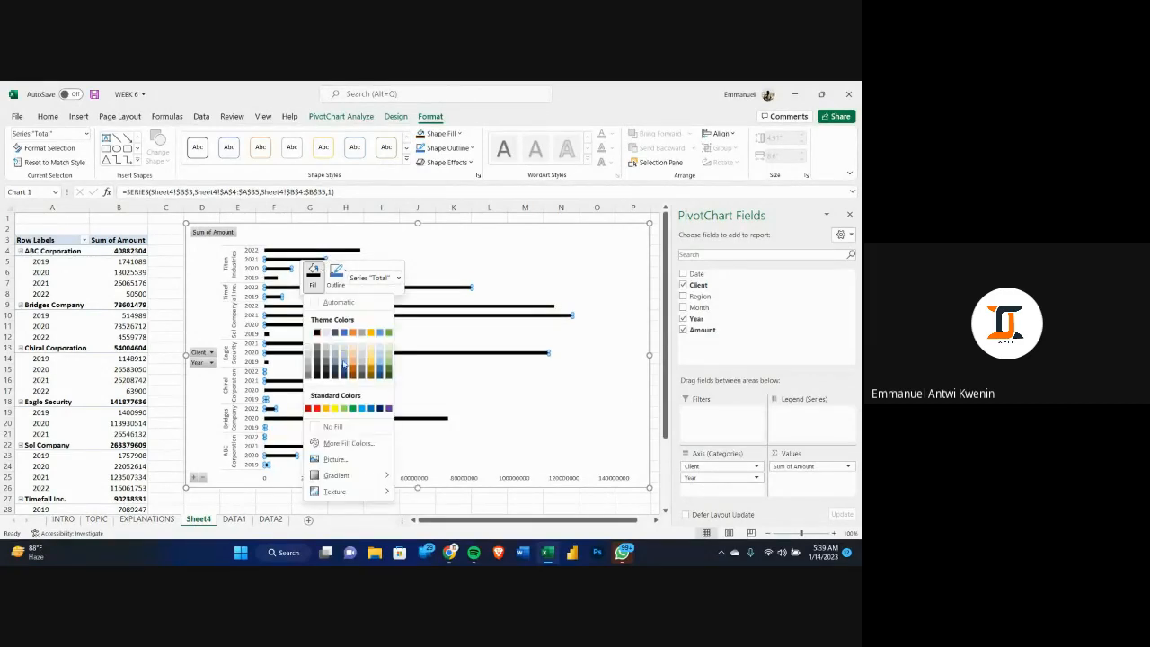
{"action": "left_click", "coordinate": [308, 332]}
{"action": "left_click", "coordinate": [344, 273]}
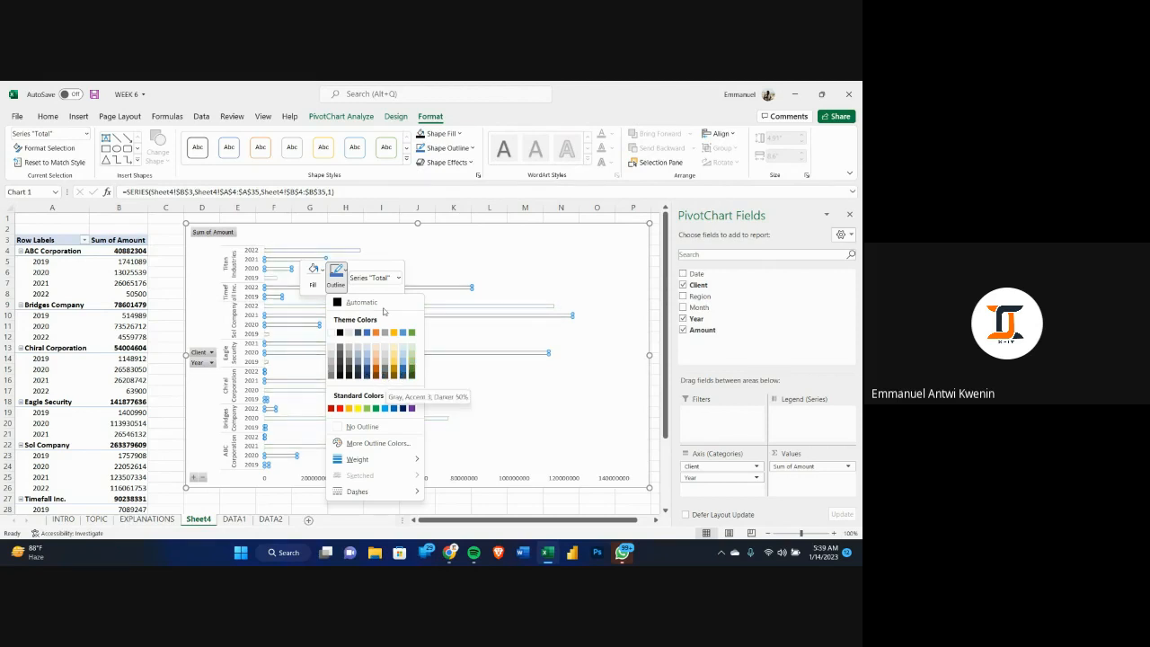
{"action": "left_click", "coordinate": [384, 378]}
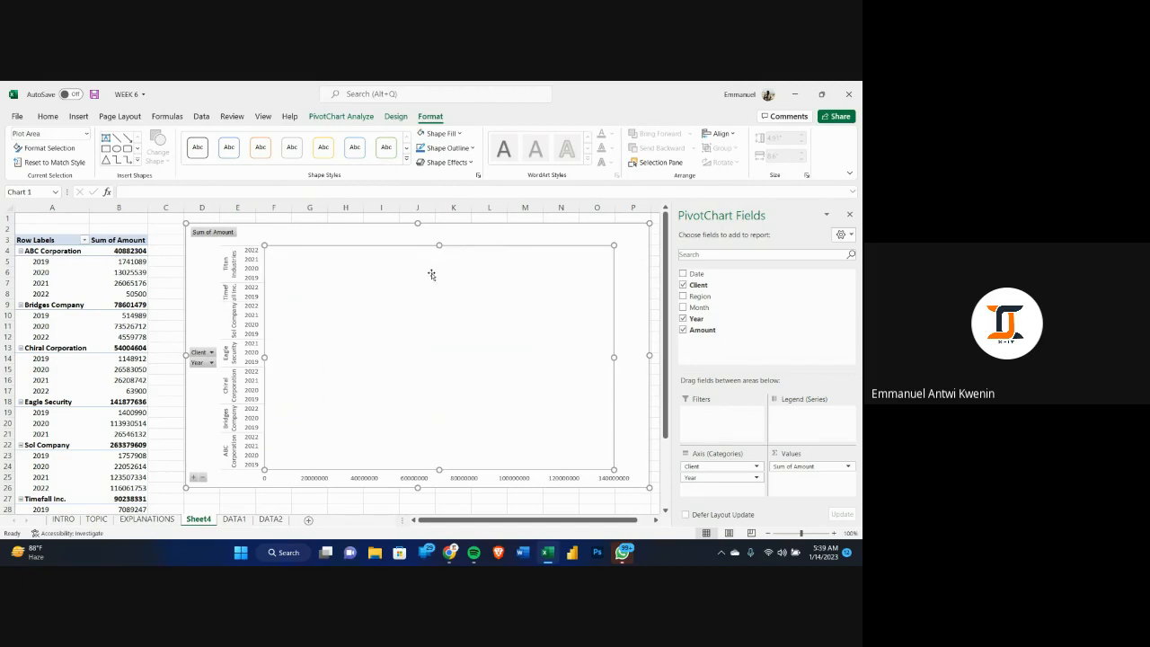
{"action": "left_click", "coordinate": [427, 243]}
{"action": "key", "text": "ctrl+z"}
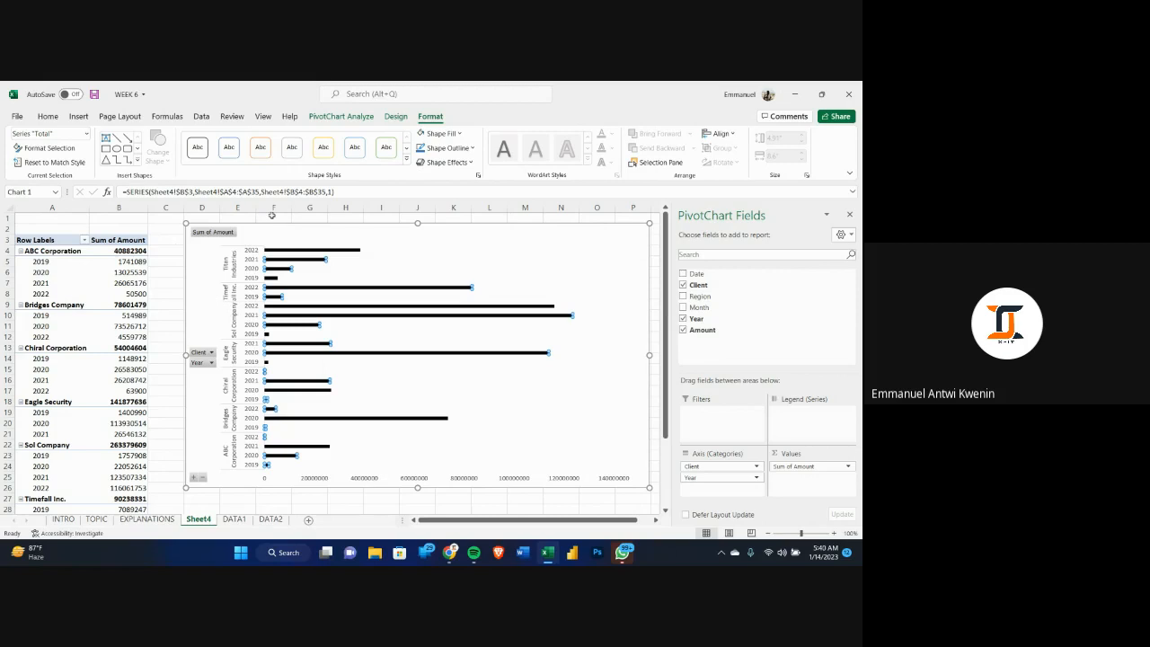
{"action": "left_click", "coordinate": [191, 284]}
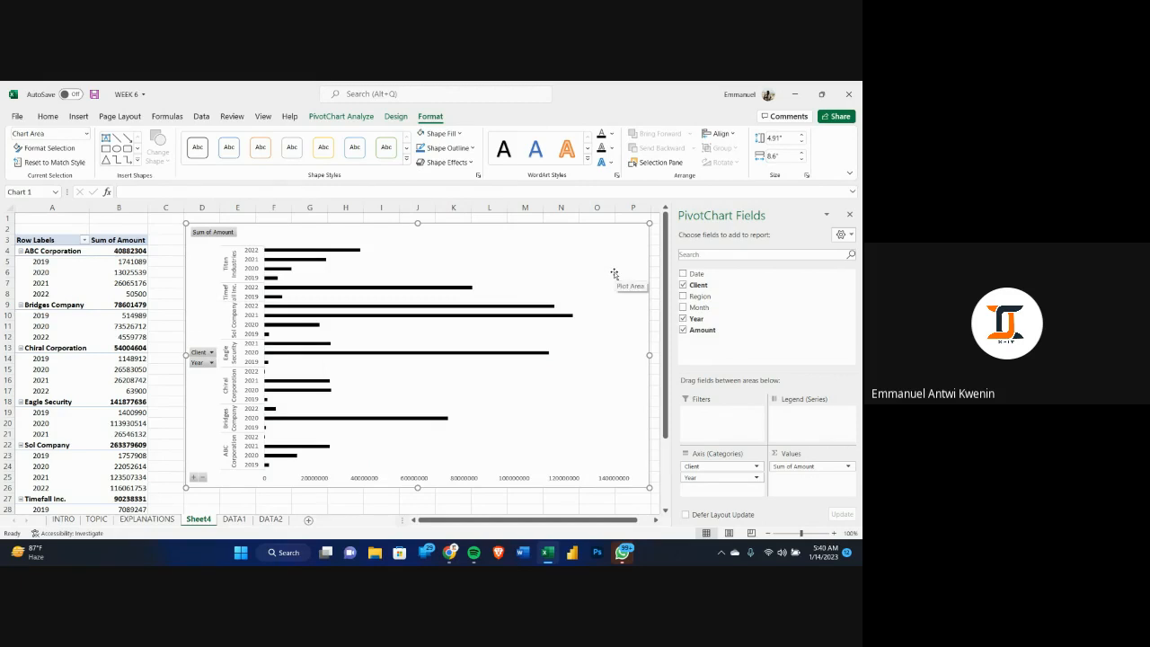
- Review the TOPIC, EXPLANATIONS and DATA1 sheets, and return to the pivot chart on Sheet4
{"action": "left_click", "coordinate": [98, 521]}
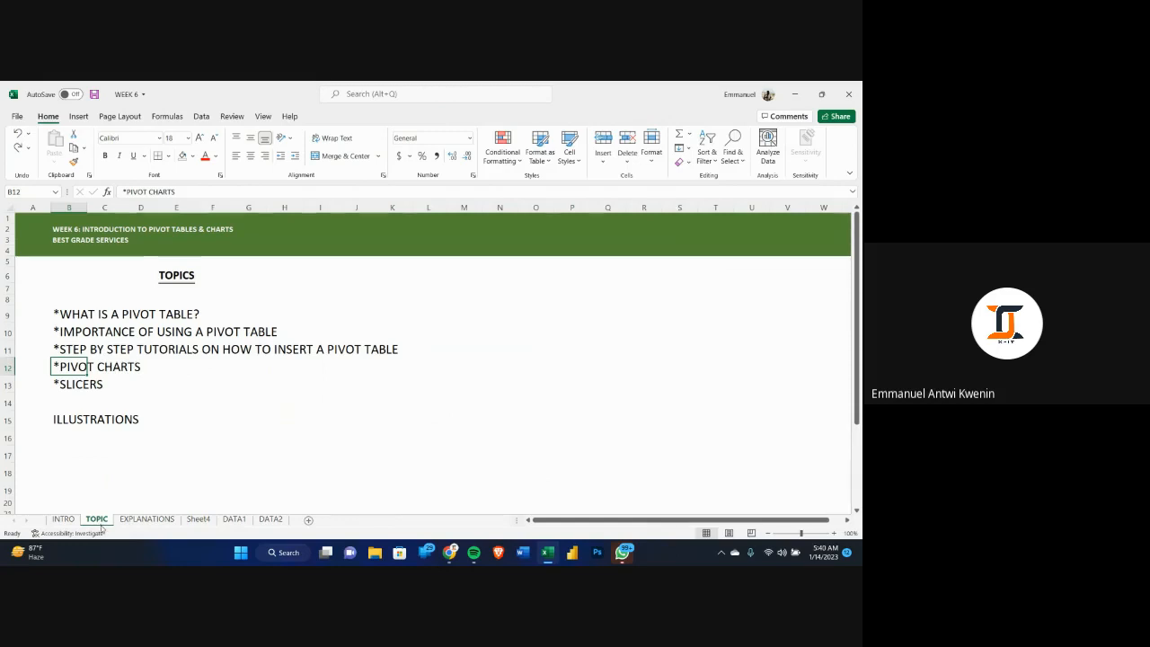
{"action": "left_click", "coordinate": [149, 519]}
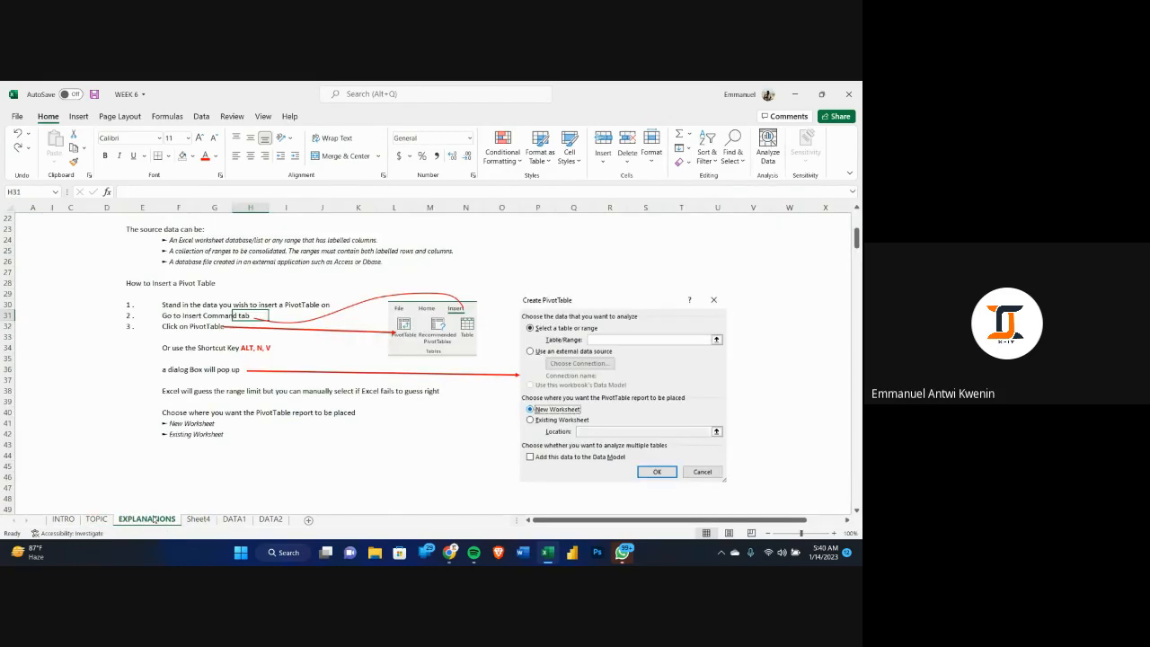
{"action": "left_click", "coordinate": [234, 520]}
{"action": "scroll", "coordinate": [397, 353], "scroll_direction": "up", "scroll_amount": 1}
{"action": "left_click", "coordinate": [197, 519]}
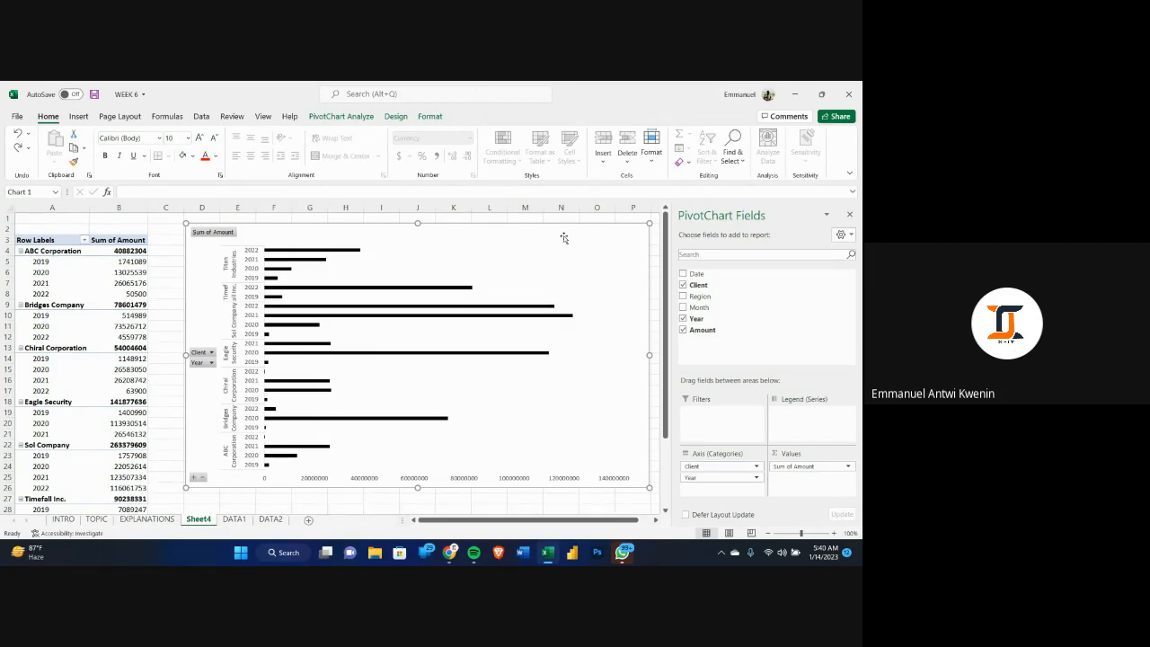
- Delete the pivot chart from Sheet4
{"action": "key", "text": "Delete"}
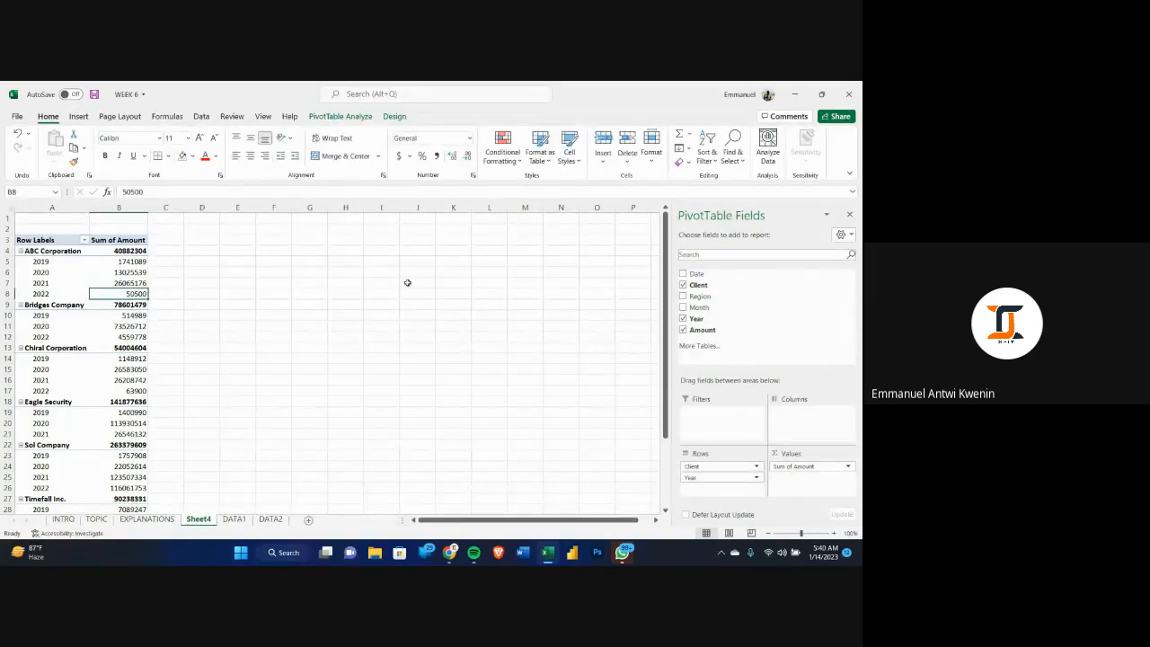
{"action": "left_click", "coordinate": [418, 326]}
- Insert a slicer for the Region field of the pivot table
{"action": "left_click", "coordinate": [118, 306]}
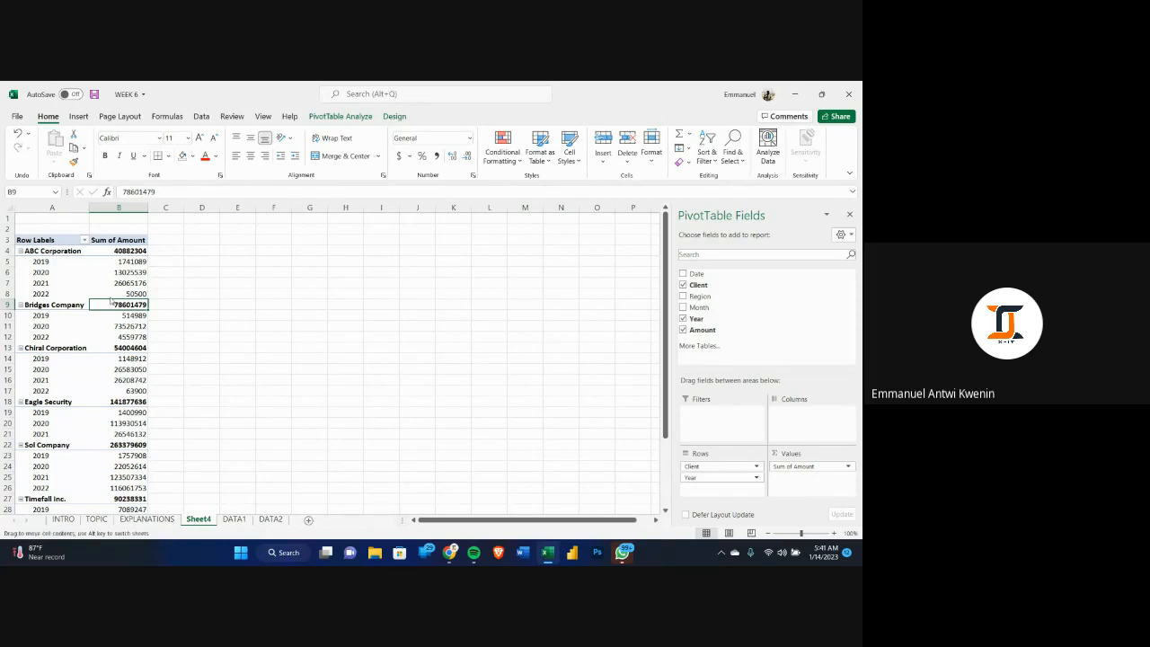
{"action": "left_click", "coordinate": [342, 115]}
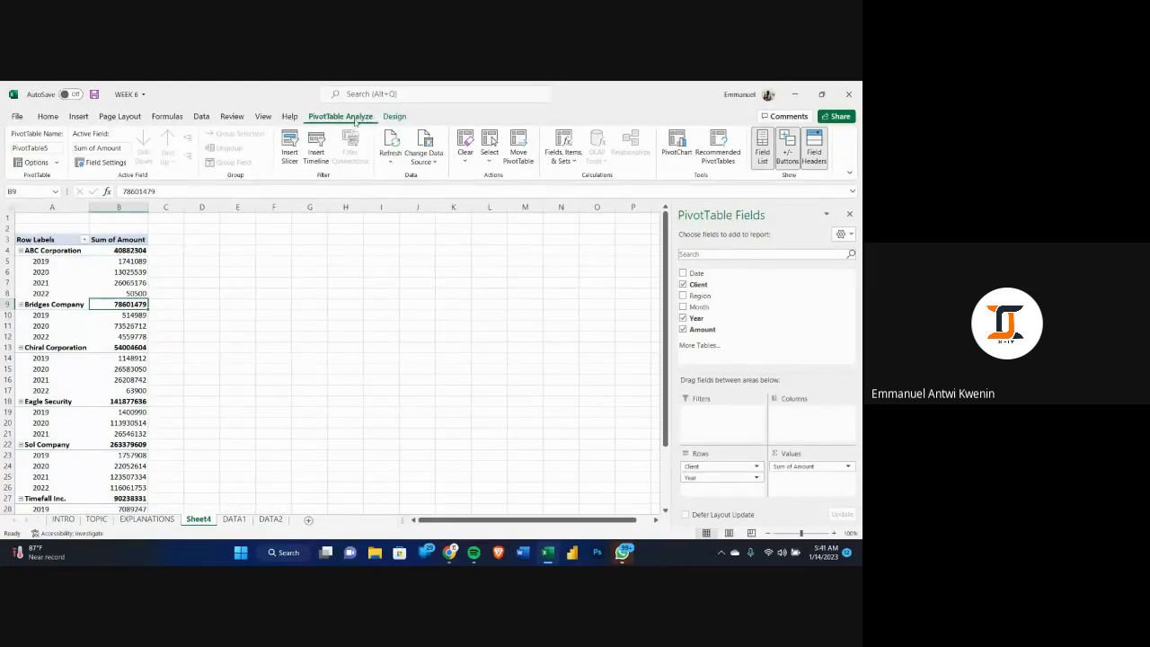
{"action": "left_click", "coordinate": [290, 146]}
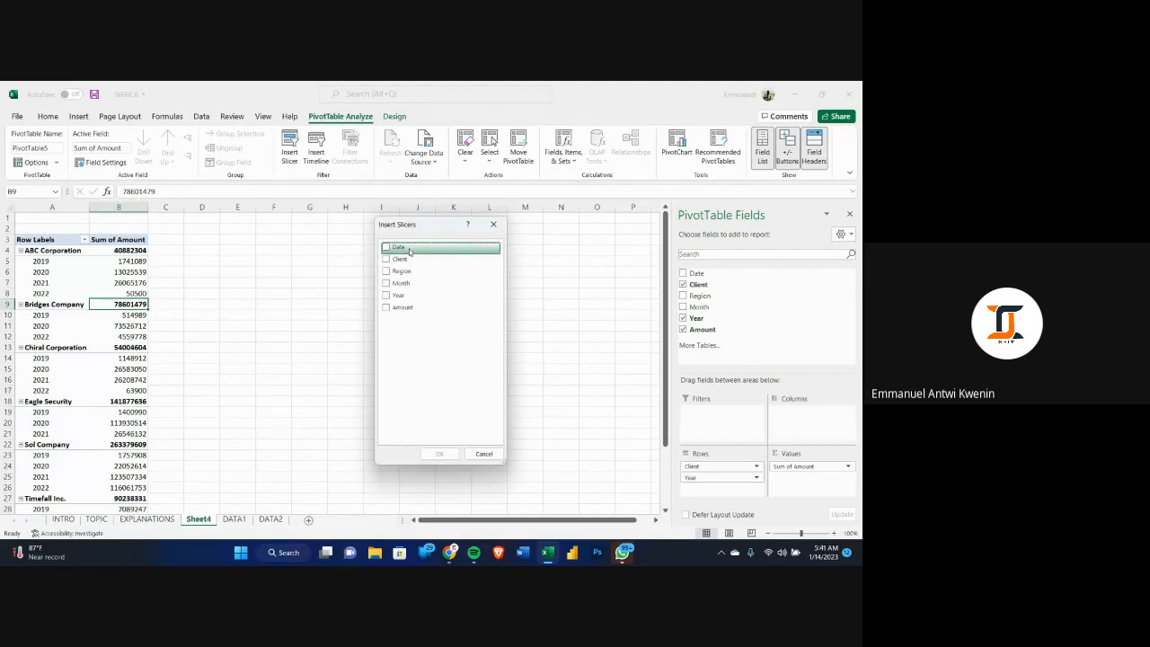
{"action": "left_click", "coordinate": [386, 247]}
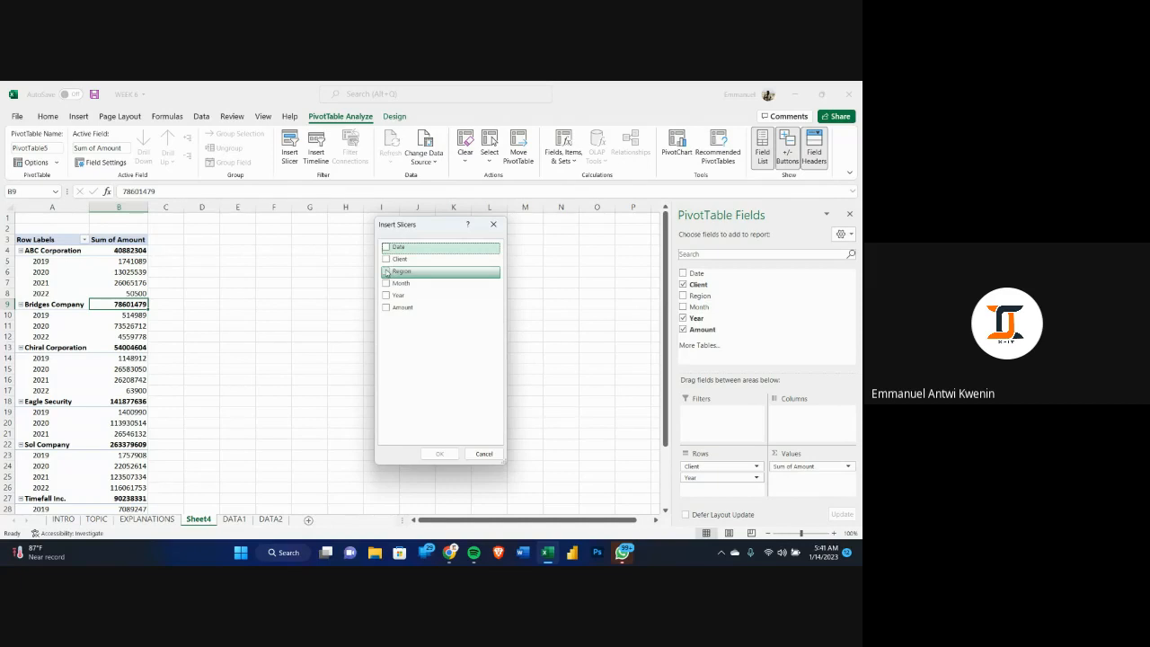
{"action": "left_click", "coordinate": [386, 271]}
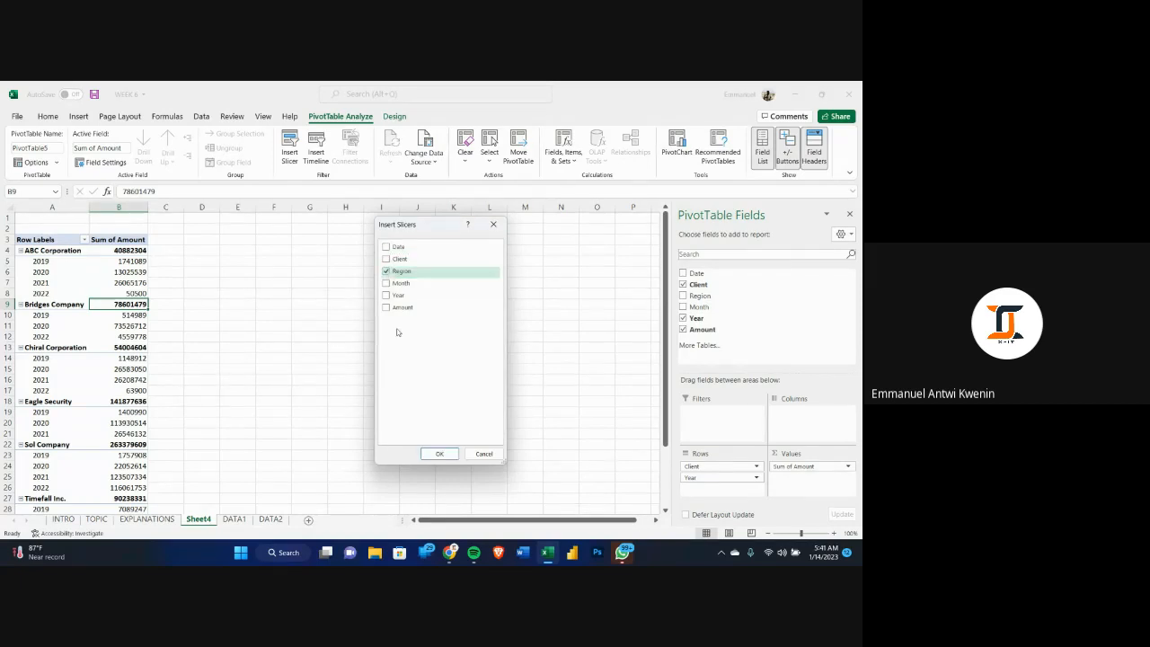
{"action": "left_click", "coordinate": [437, 455]}
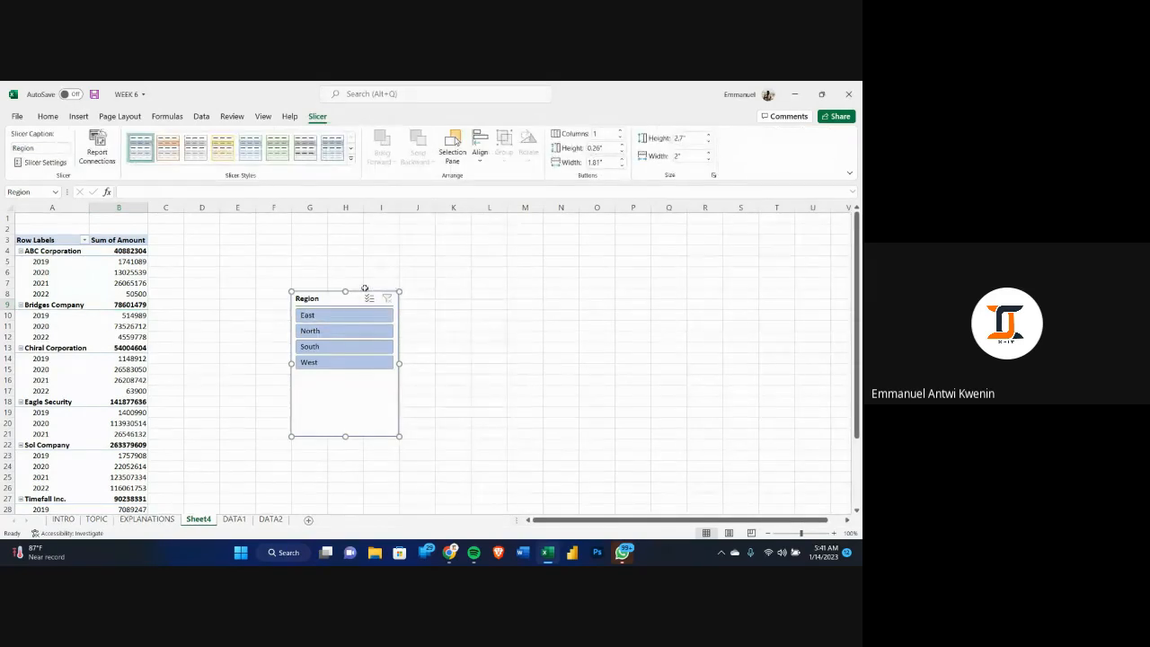
- Position the Region slicer beside the pivot table and shorten it to about 1.72" high
{"action": "left_click_drag", "start_coordinate": [353, 298], "coordinate": [249, 242]}
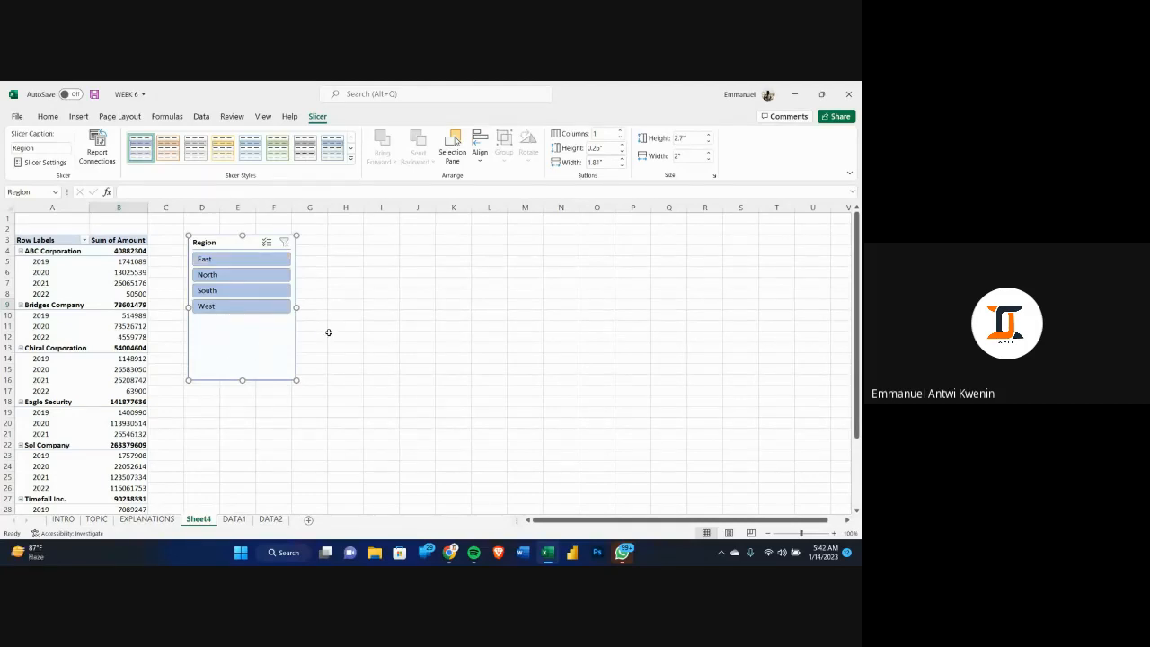
{"action": "left_click_drag", "start_coordinate": [238, 378], "coordinate": [229, 329]}
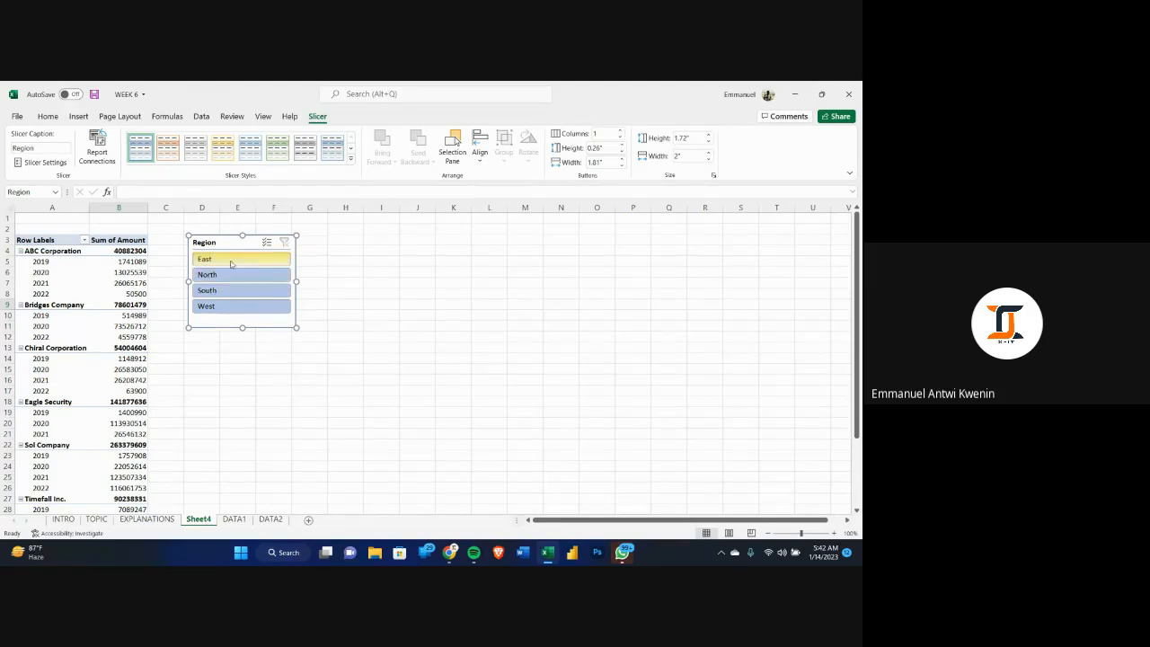
- Filter the pivot table to the East region with the slicer
{"action": "left_click", "coordinate": [231, 261]}
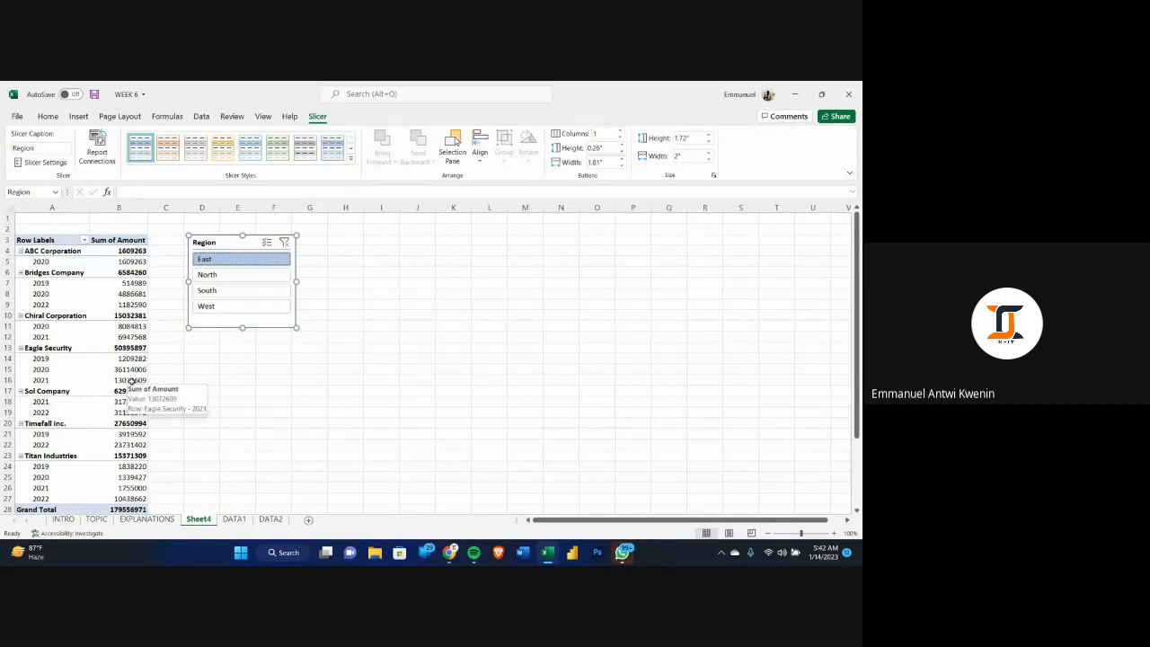
- Switch the Region slicer repeatedly among North, South, West and East, finishing with the pivot table filtered to East
{"action": "left_click", "coordinate": [239, 276]}
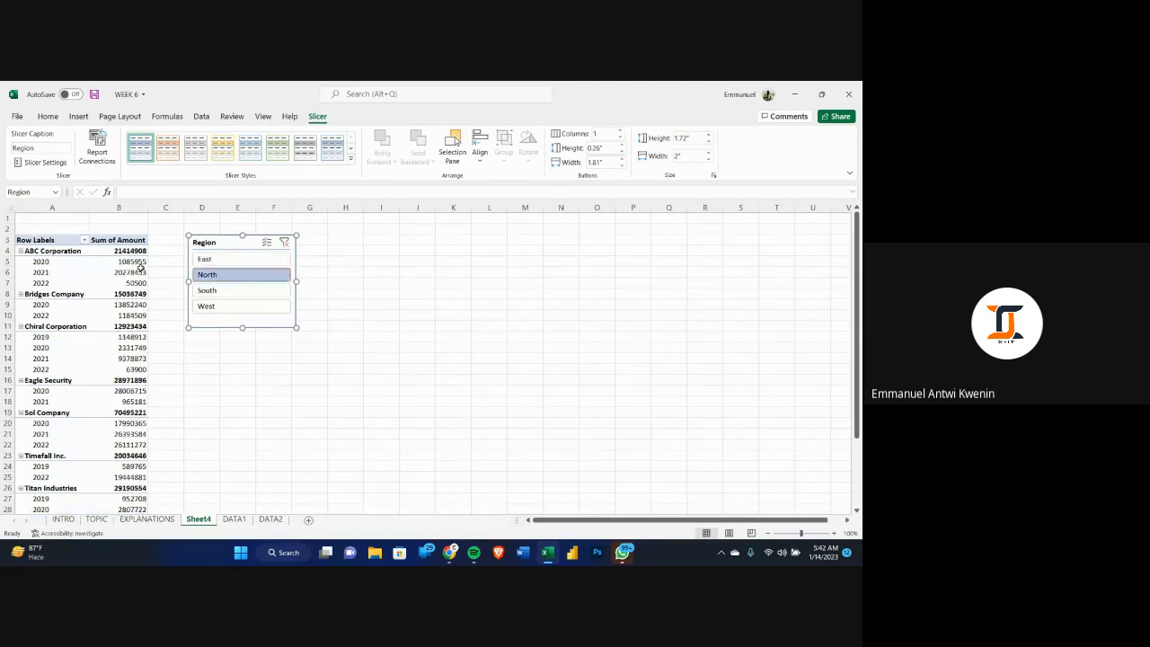
{"action": "left_click", "coordinate": [236, 295]}
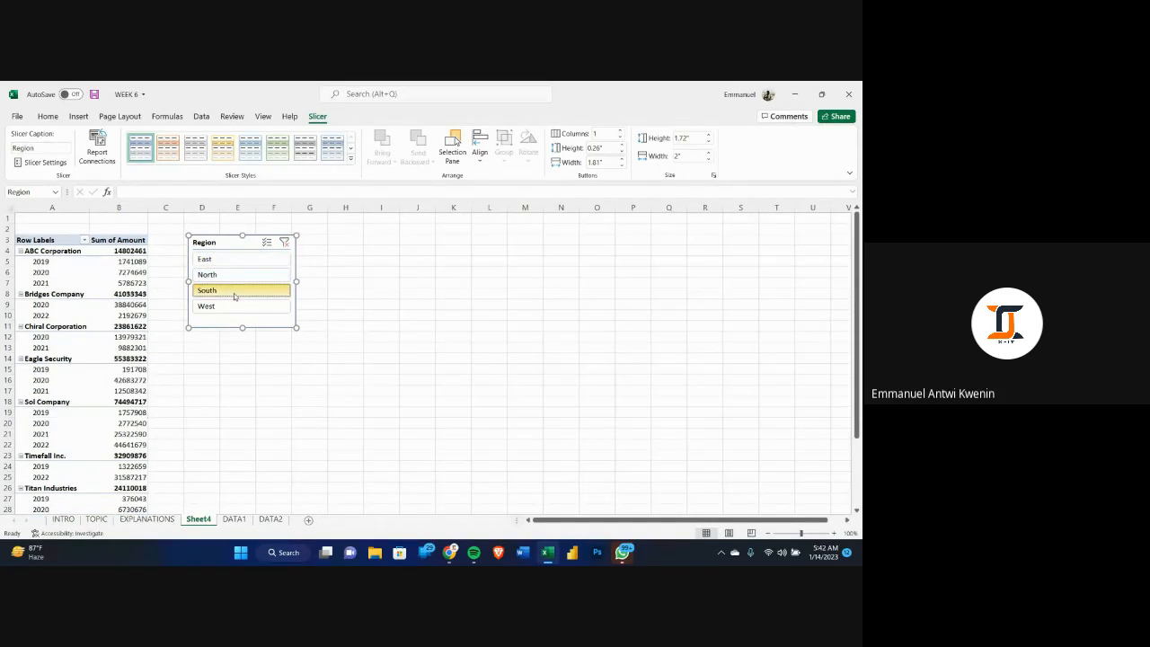
{"action": "left_click", "coordinate": [231, 304]}
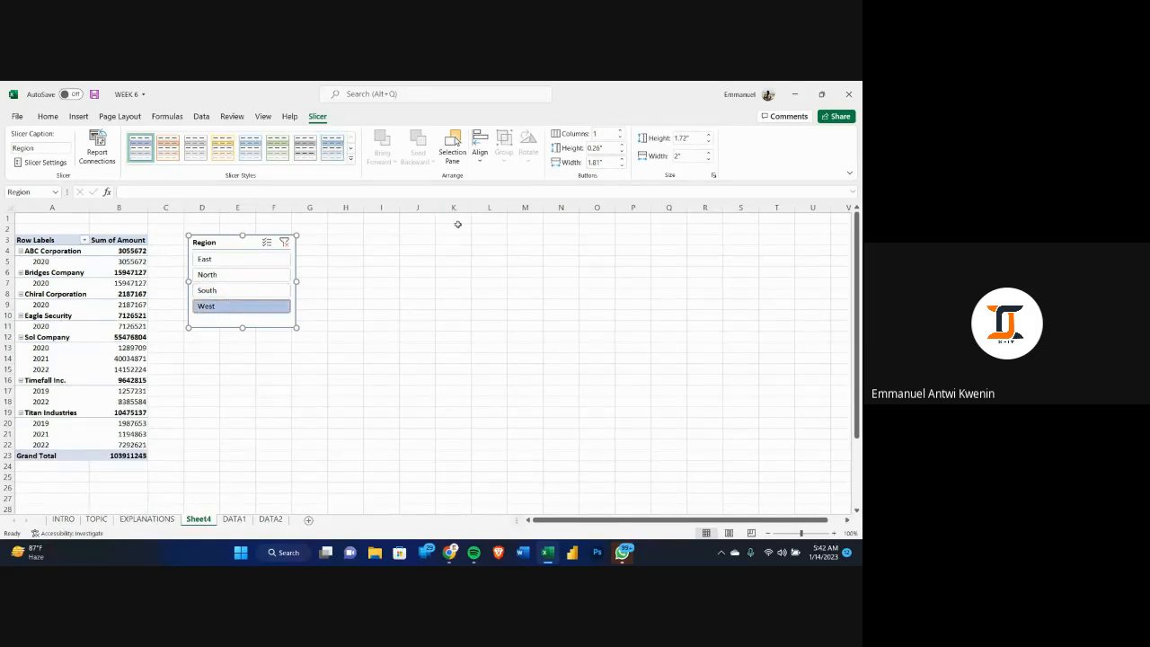
{"action": "left_click", "coordinate": [231, 290]}
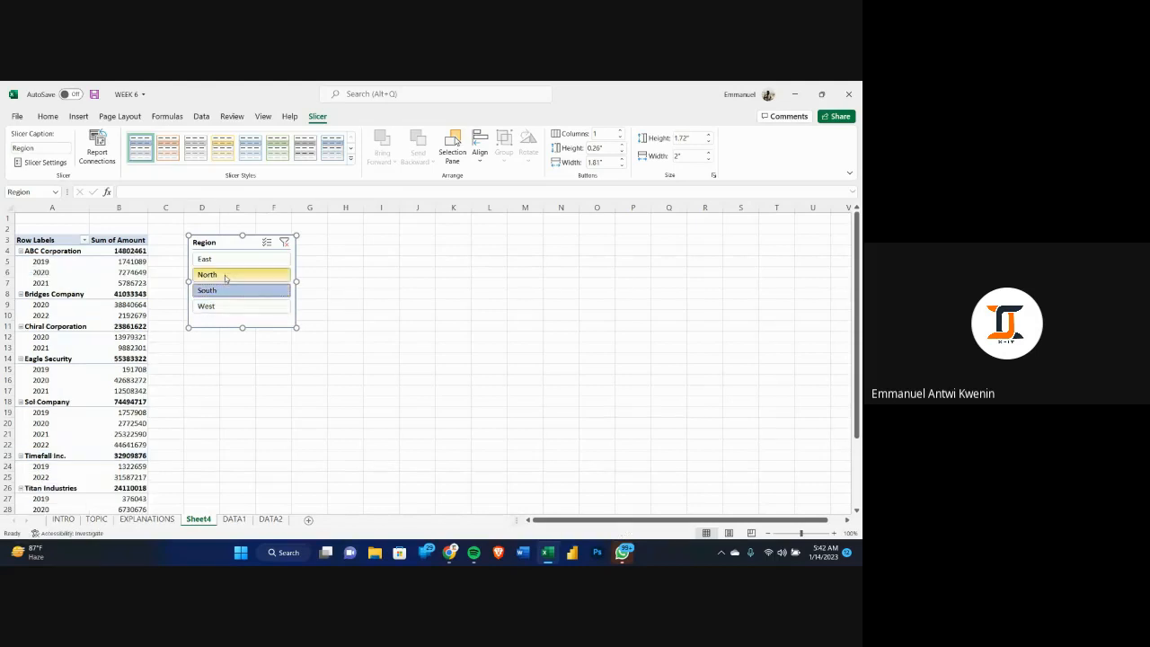
{"action": "left_click", "coordinate": [225, 260]}
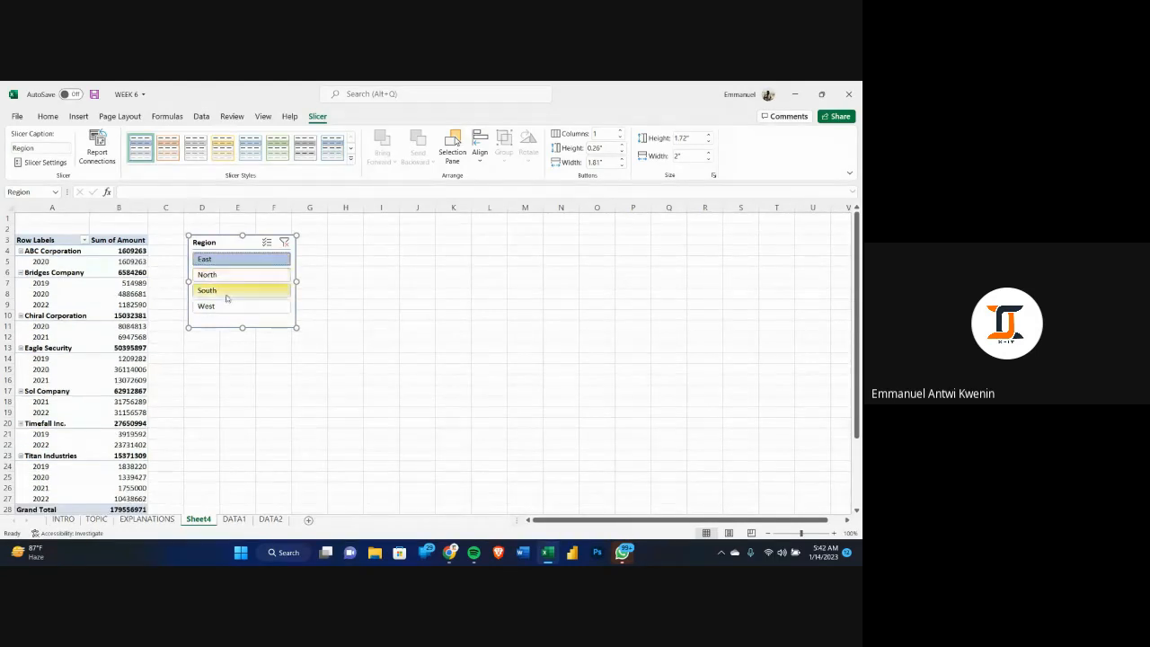
{"action": "left_click", "coordinate": [227, 296]}
{"action": "left_click", "coordinate": [222, 308]}
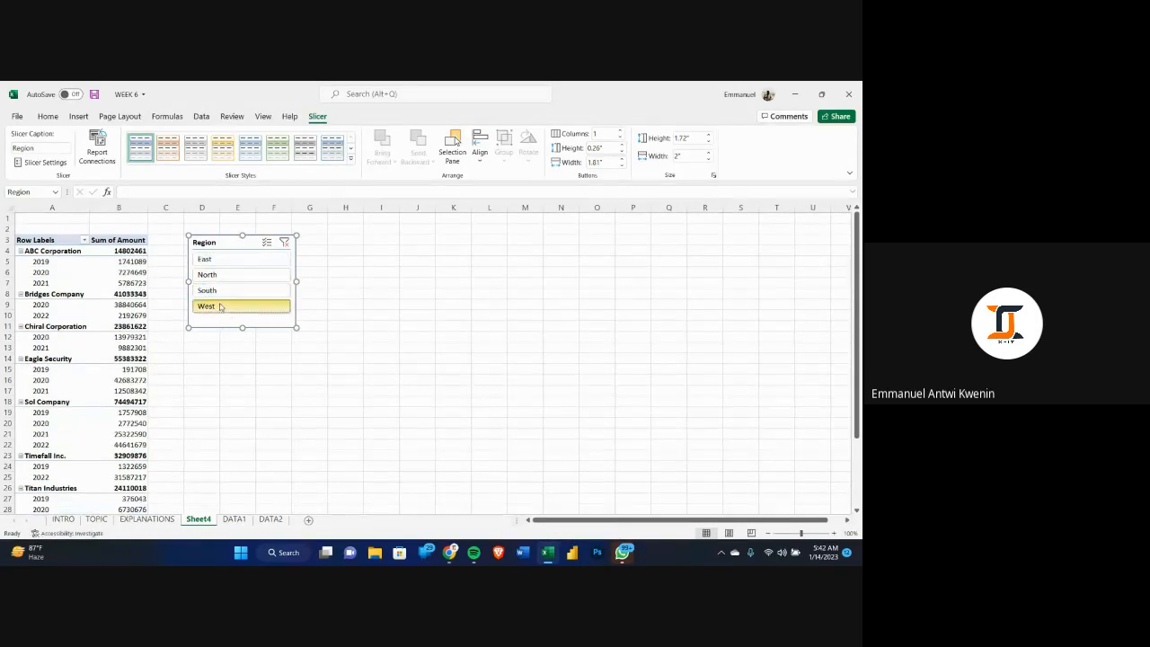
{"action": "left_click", "coordinate": [224, 280]}
{"action": "left_click", "coordinate": [220, 262]}
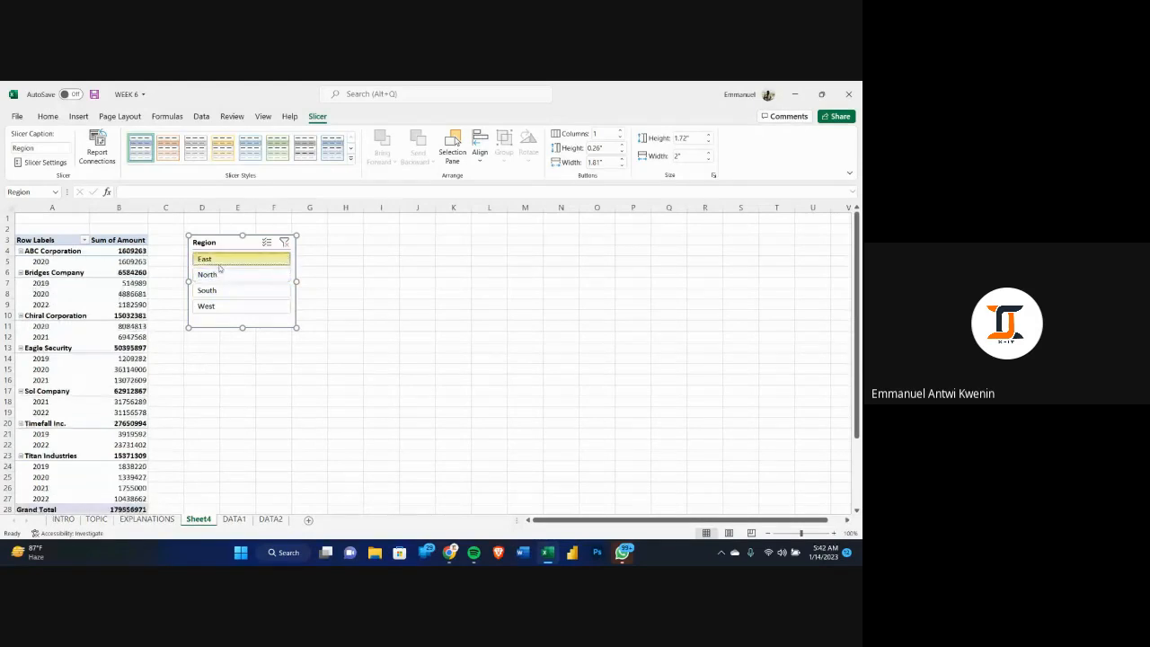
{"action": "left_click", "coordinate": [224, 275]}
{"action": "left_click", "coordinate": [229, 291]}
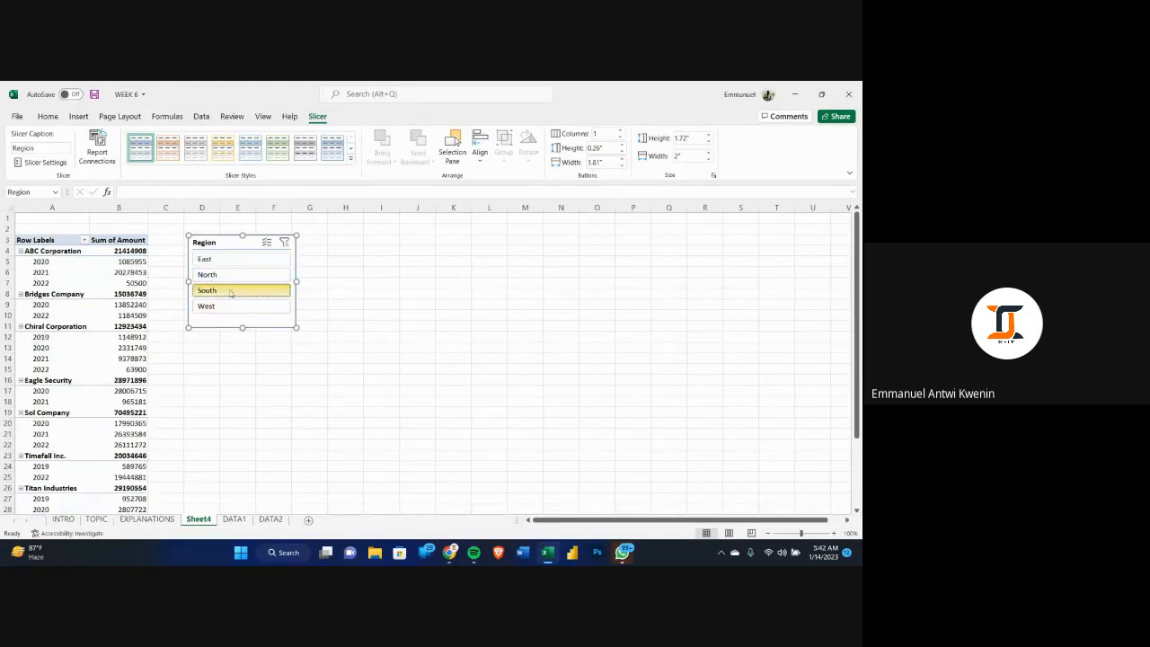
{"action": "left_click", "coordinate": [238, 309]}
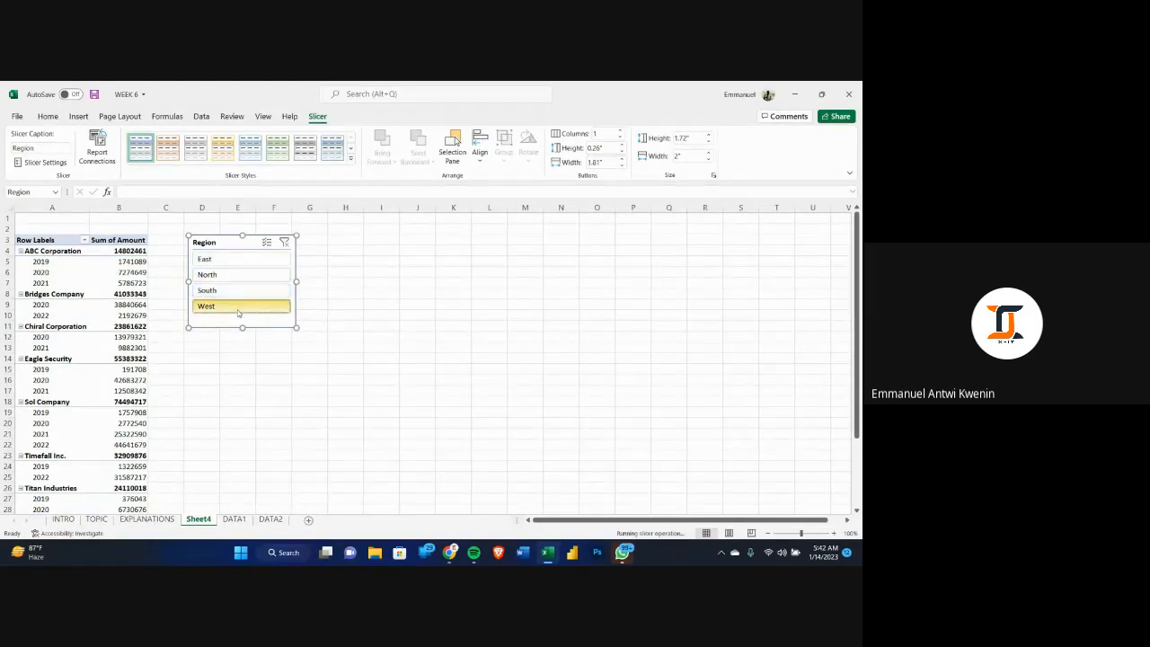
{"action": "left_click", "coordinate": [232, 291]}
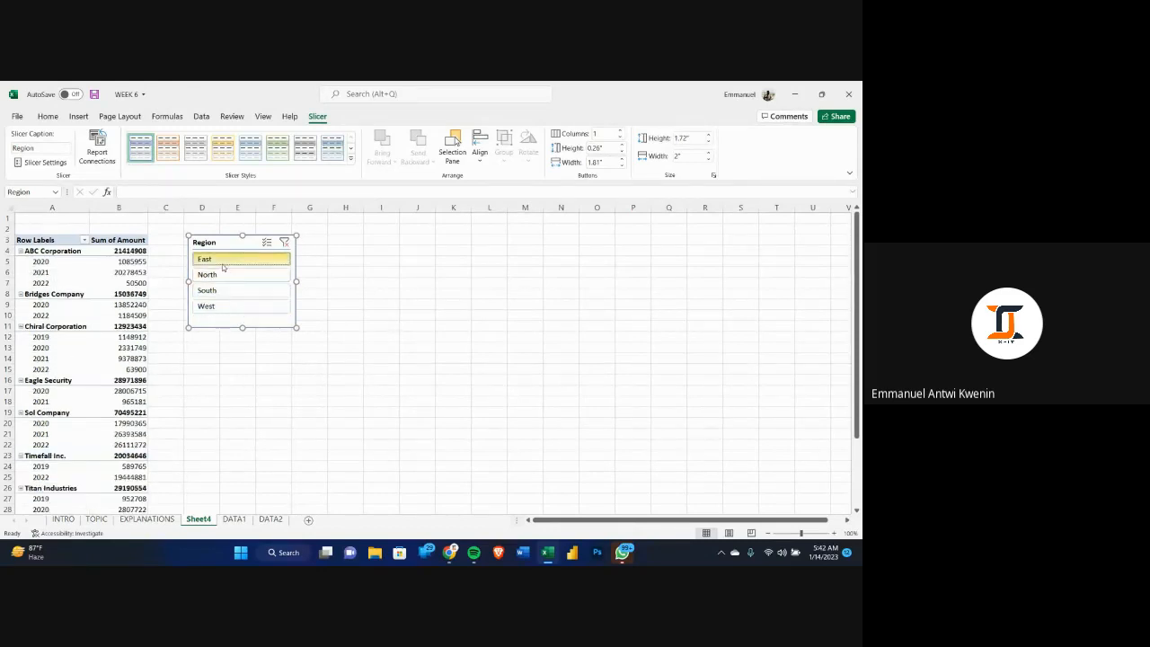
{"action": "left_click", "coordinate": [224, 259]}
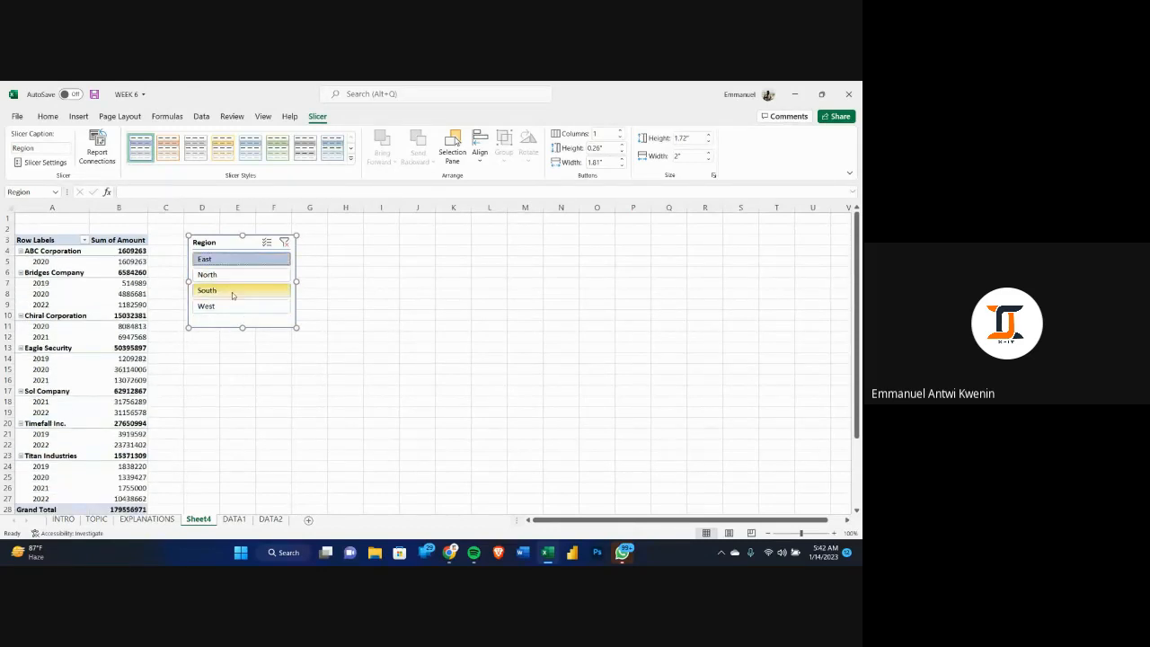
- Clear the Region filter and delete the Region slicer from Sheet4
{"action": "left_click", "coordinate": [284, 242]}
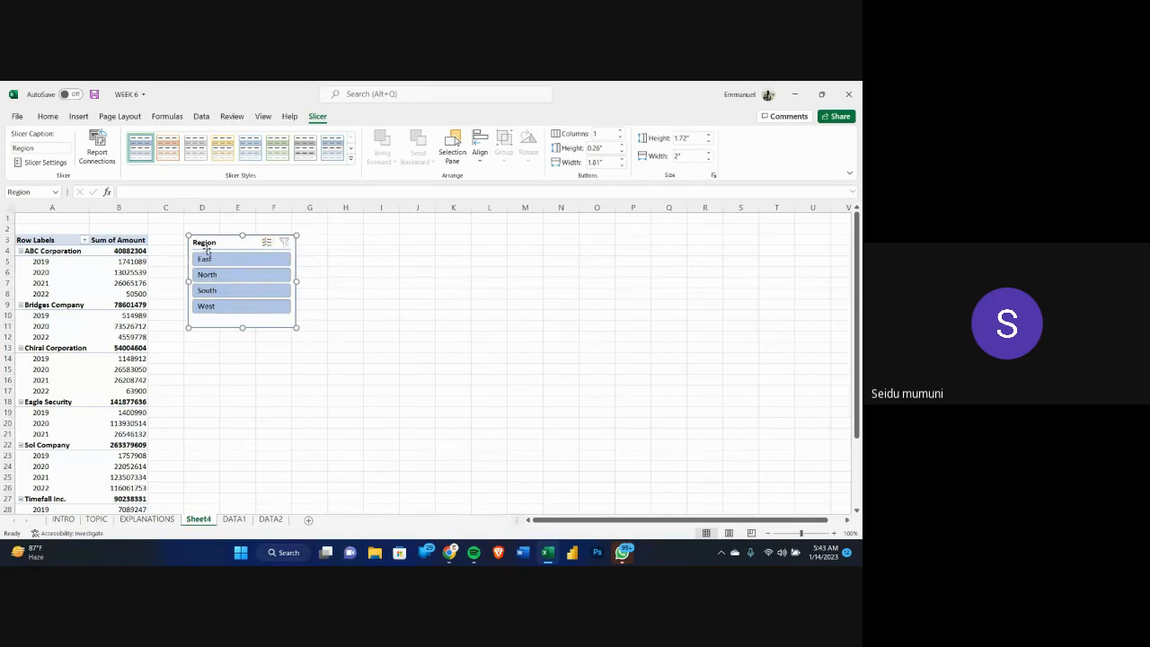
{"action": "key", "text": "Delete"}
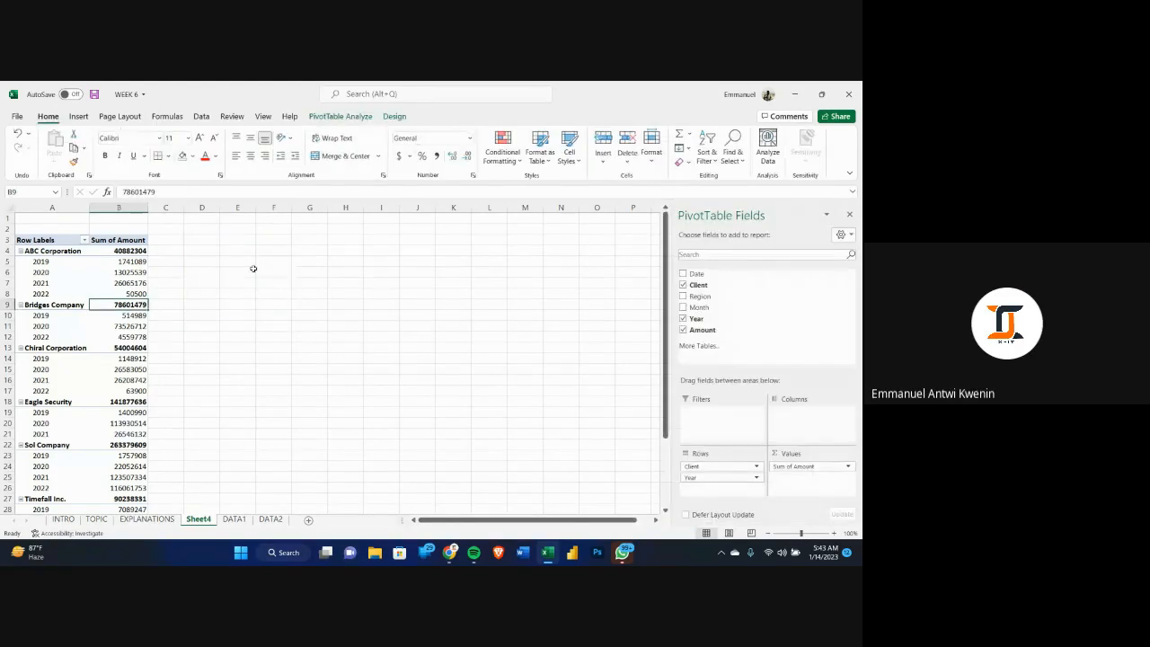
{"action": "left_click", "coordinate": [374, 325]}
{"action": "left_click", "coordinate": [346, 388]}
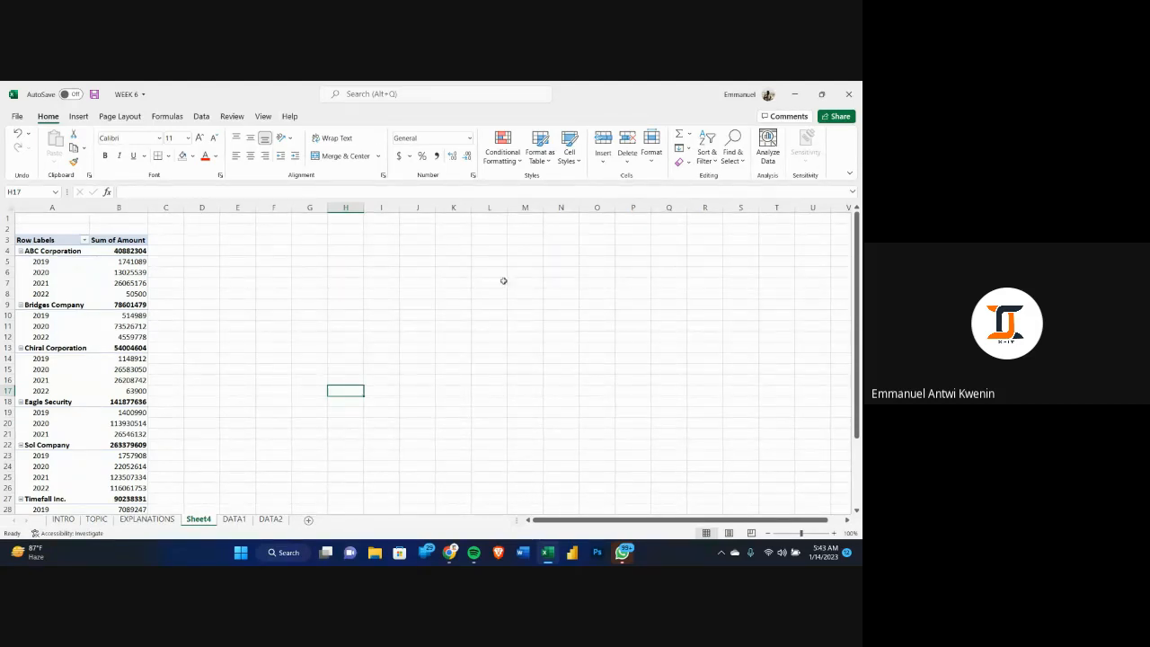
{"action": "left_click", "coordinate": [532, 369]}
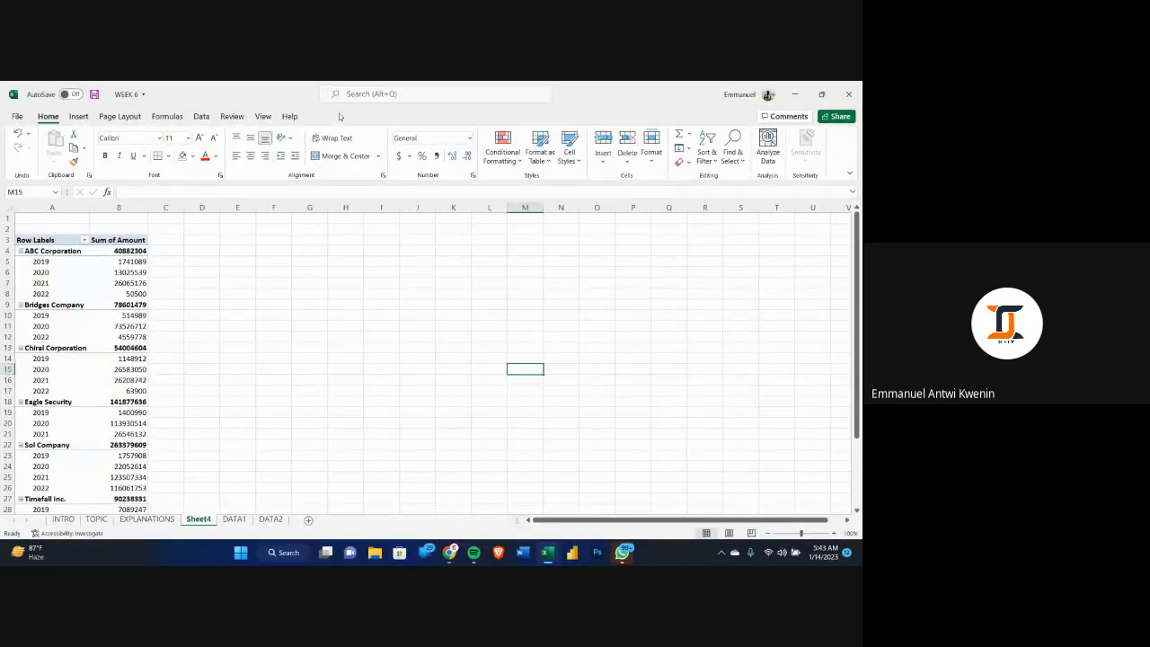
{"action": "left_click", "coordinate": [396, 356]}
- Insert a new slicer for the Region field of the client and year pivot table
{"action": "left_click", "coordinate": [113, 368]}
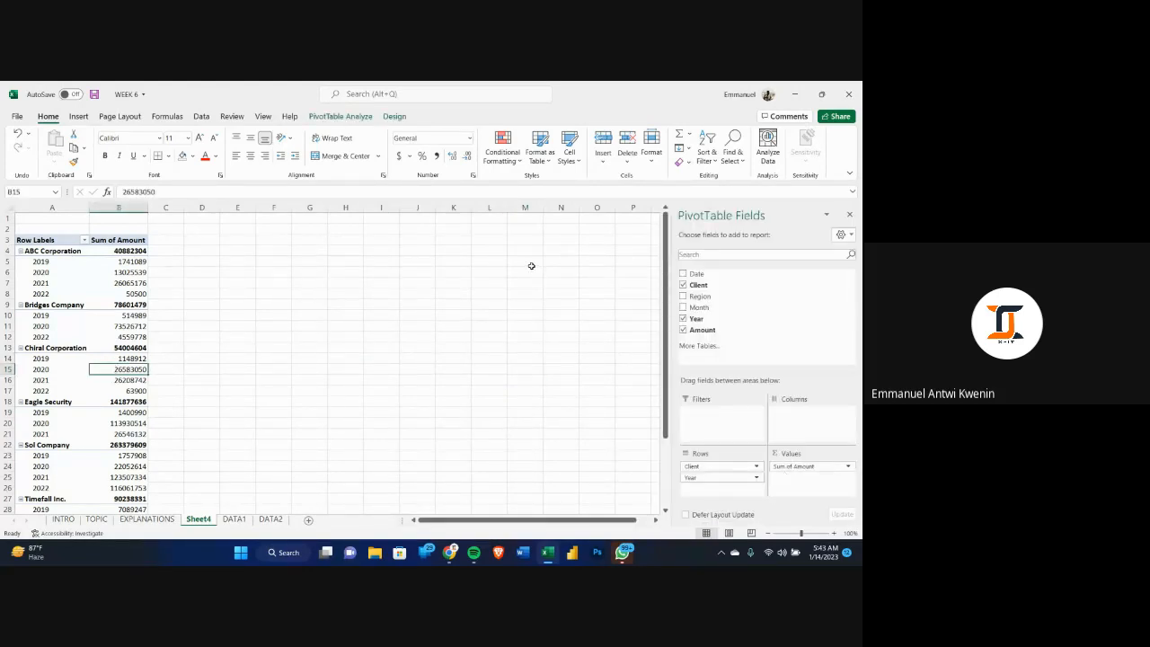
{"action": "left_click", "coordinate": [323, 117]}
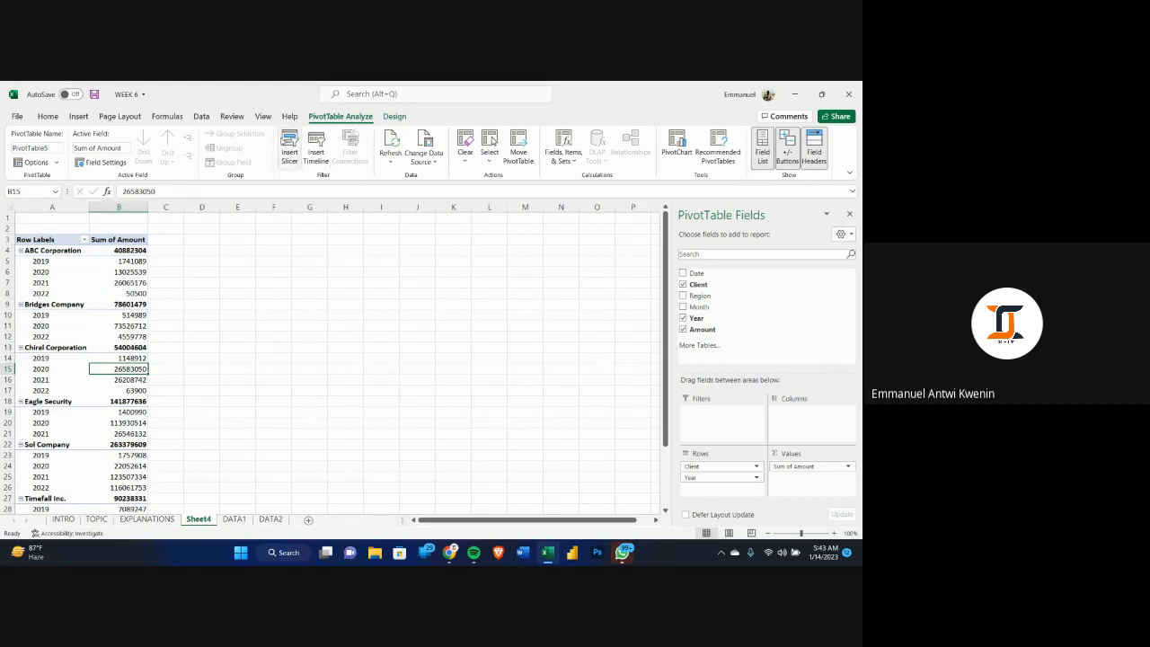
{"action": "left_click", "coordinate": [288, 150]}
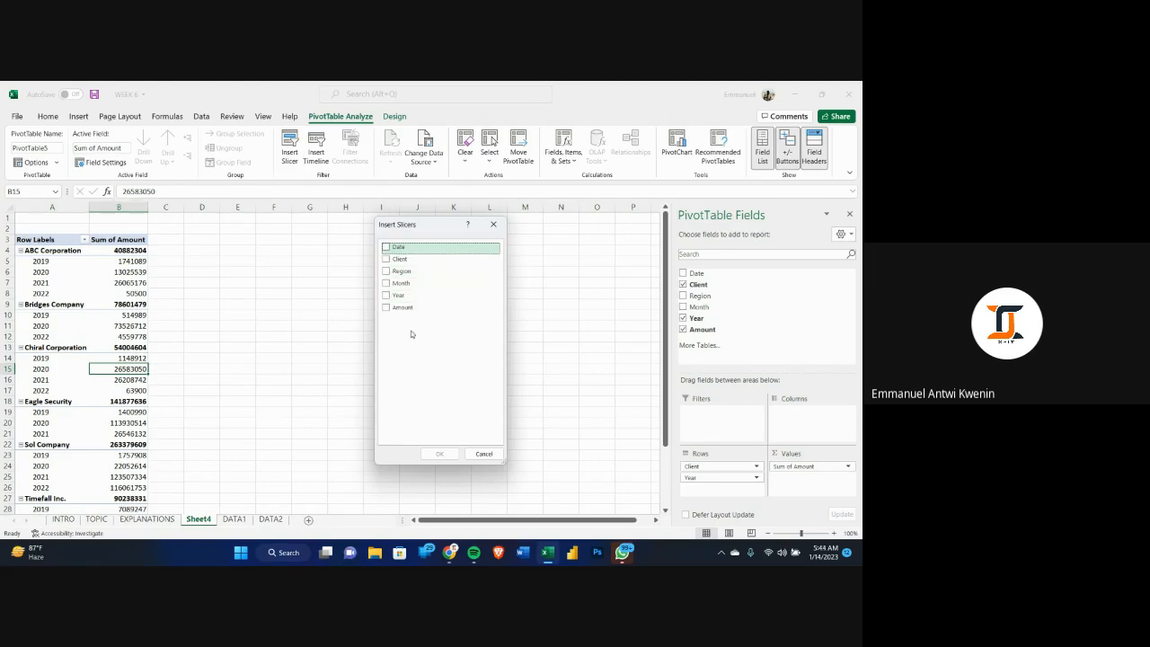
{"action": "left_click", "coordinate": [388, 271]}
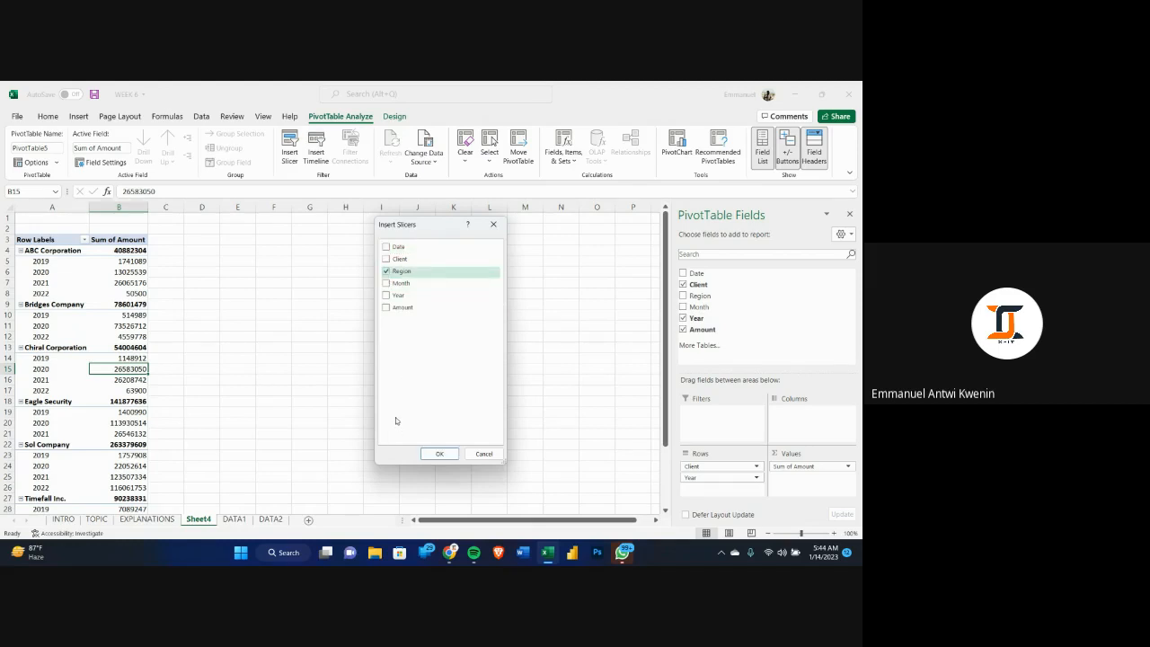
{"action": "left_click", "coordinate": [440, 454]}
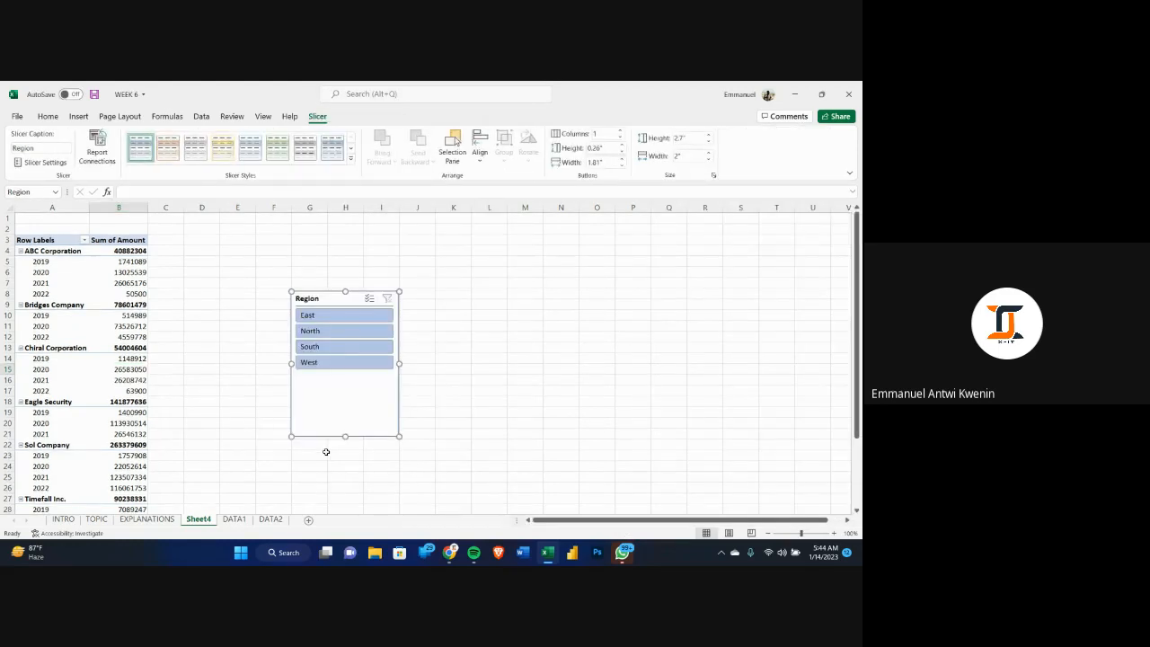
- Place the new Region slicer close beside the pivot table and shorten it to about 1.68" high
{"action": "left_click_drag", "start_coordinate": [329, 300], "coordinate": [219, 251]}
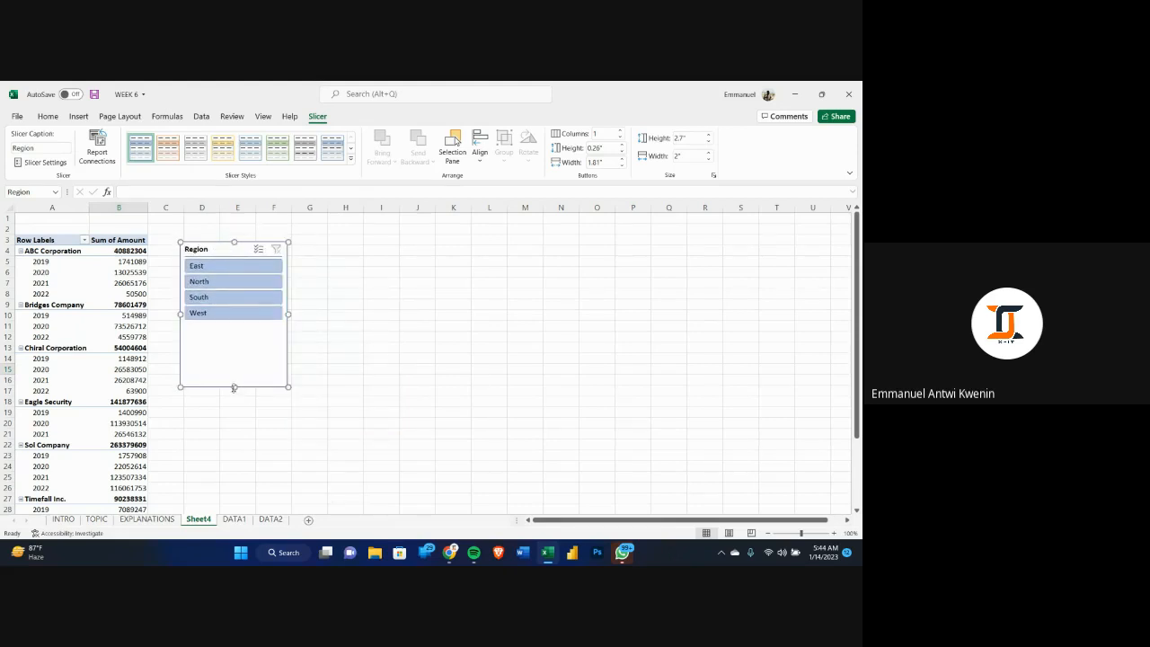
{"action": "left_click_drag", "start_coordinate": [233, 387], "coordinate": [233, 333]}
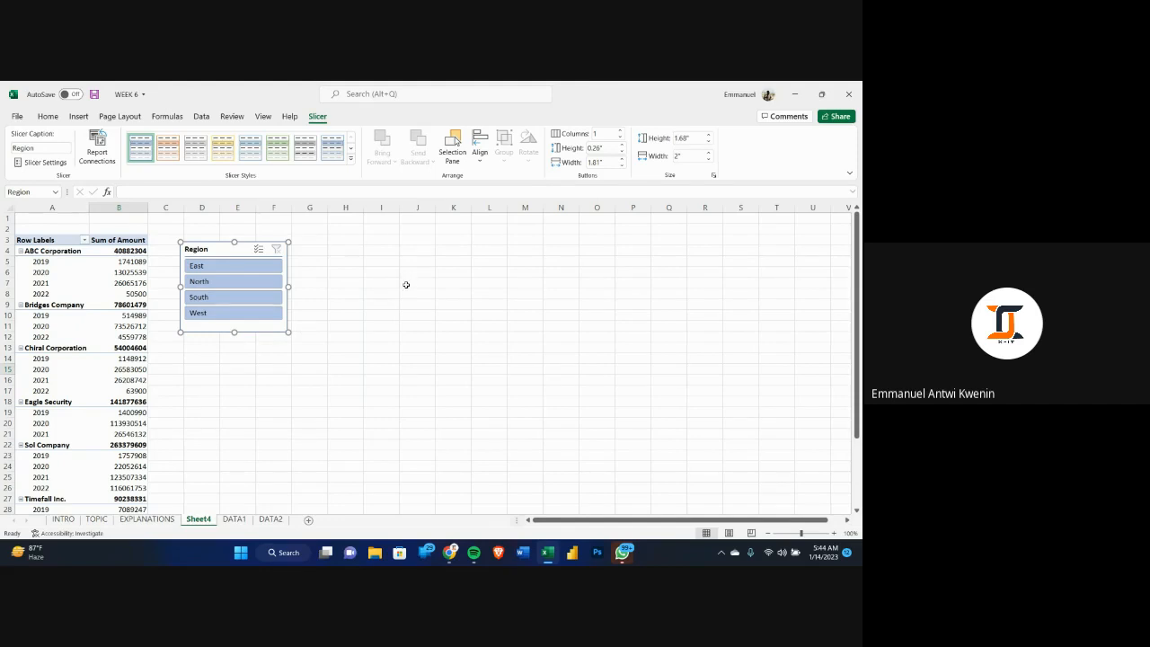
{"action": "left_click_drag", "start_coordinate": [223, 244], "coordinate": [217, 239]}
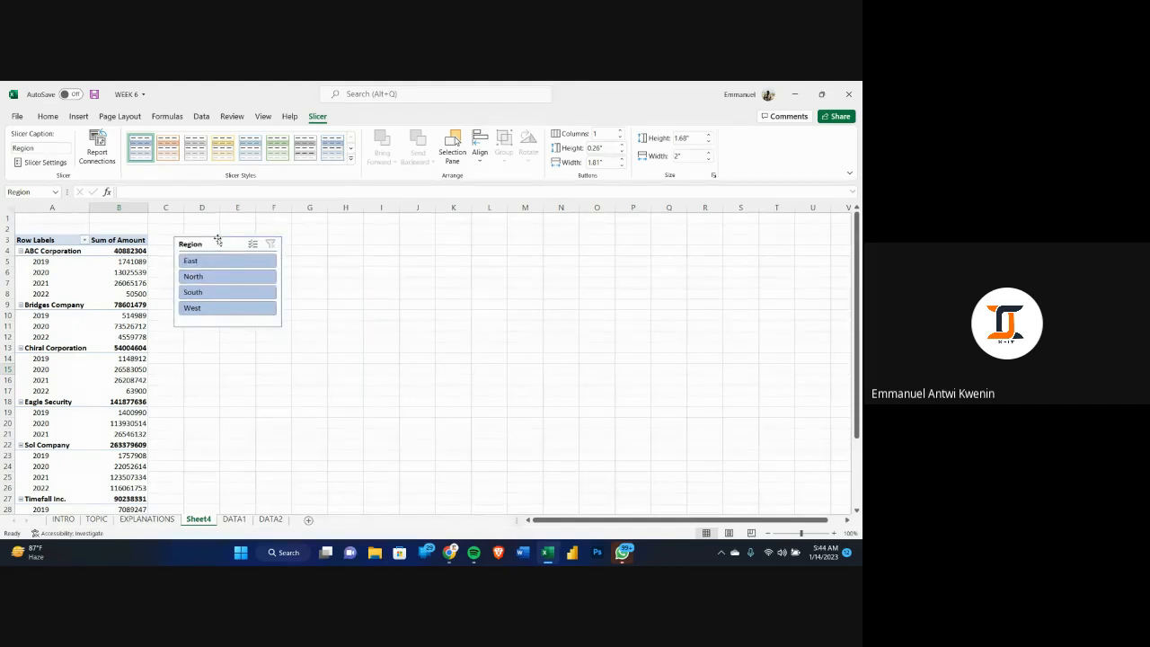
{"action": "left_click_drag", "start_coordinate": [417, 294], "coordinate": [453, 283]}
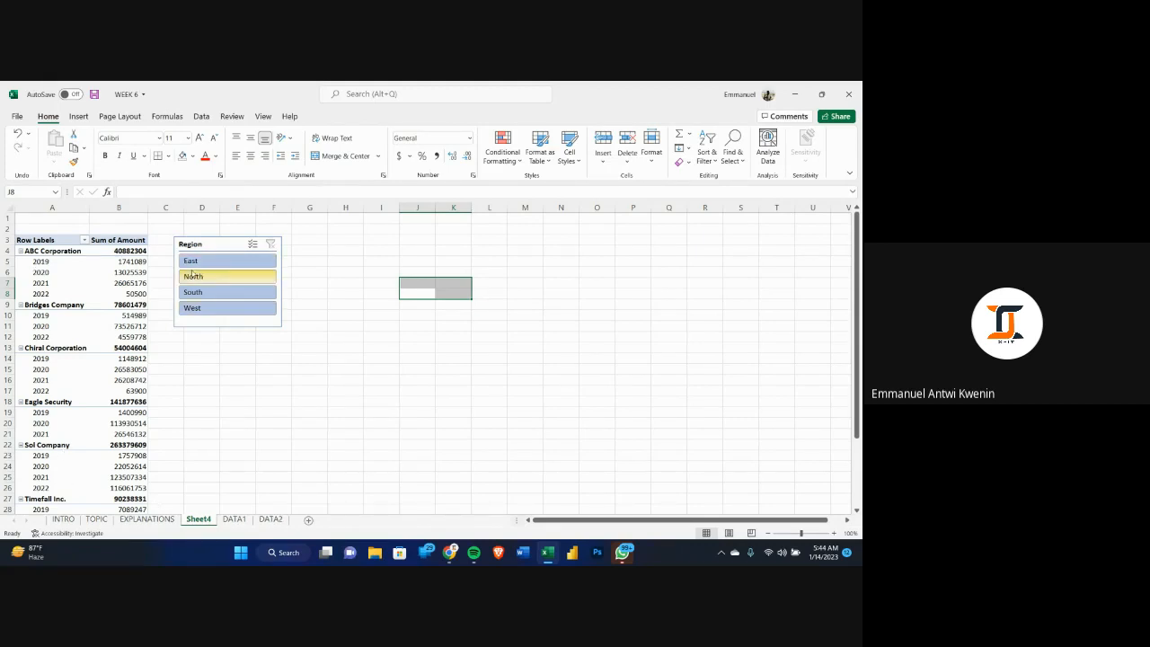
- Filter the pivot table to East, North, South and West in turn with the slicer, and return to East
{"action": "left_click", "coordinate": [192, 264]}
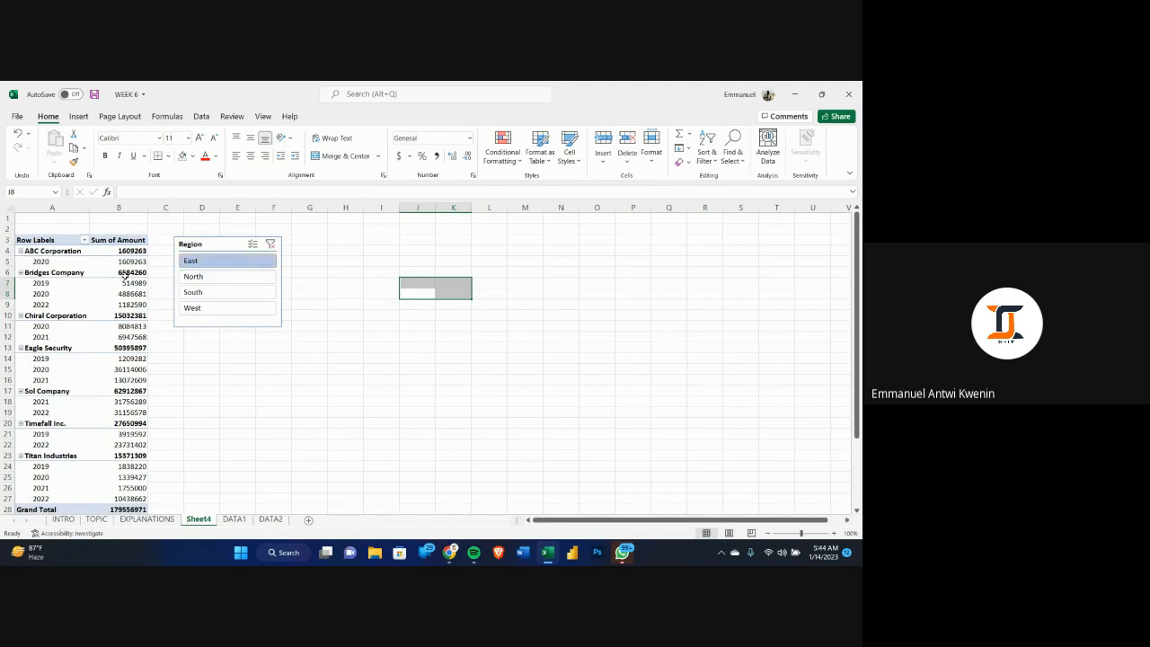
{"action": "scroll", "coordinate": [125, 275], "scroll_direction": "down", "scroll_amount": 1}
{"action": "scroll", "coordinate": [128, 277], "scroll_direction": "up", "scroll_amount": 1}
{"action": "left_click", "coordinate": [225, 277]}
{"action": "left_click", "coordinate": [225, 292]}
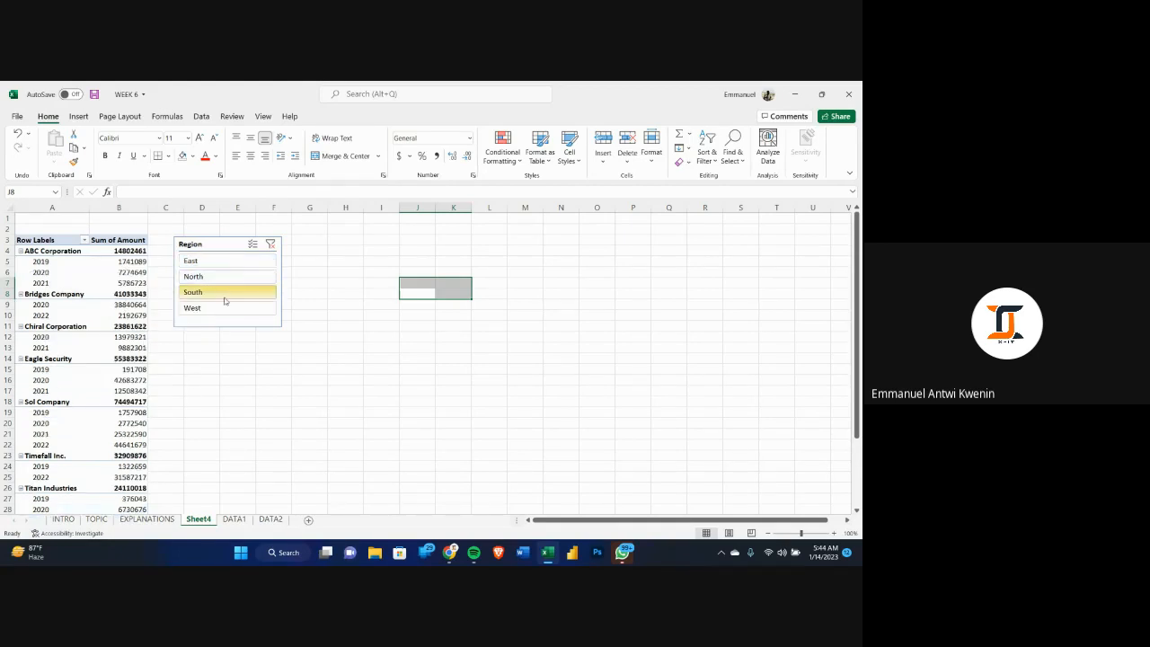
{"action": "left_click", "coordinate": [224, 308]}
{"action": "left_click", "coordinate": [224, 263]}
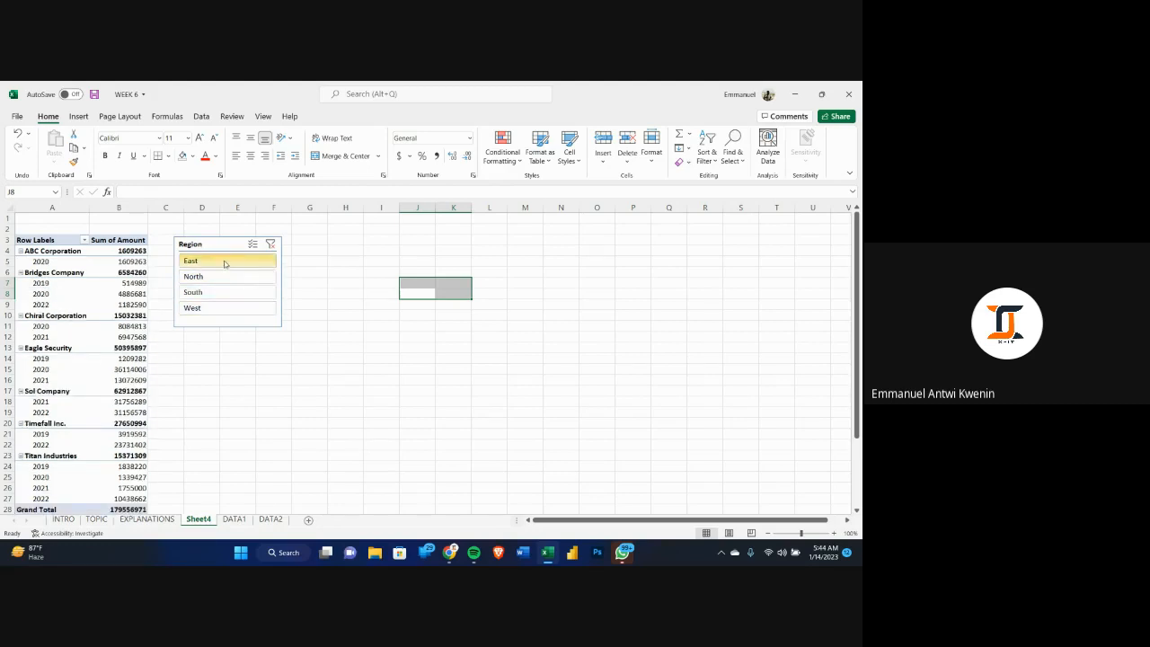
- Clear the Region slicer's filter and turn on its multi-select mode
{"action": "left_click", "coordinate": [213, 246]}
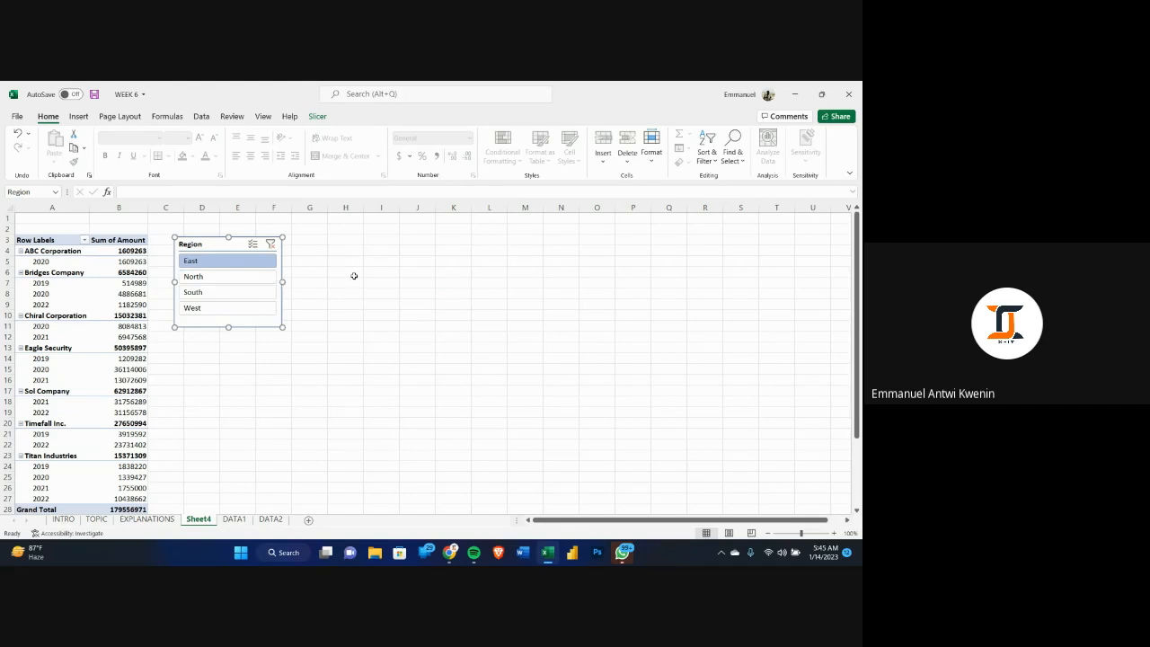
{"action": "left_click", "coordinate": [271, 244]}
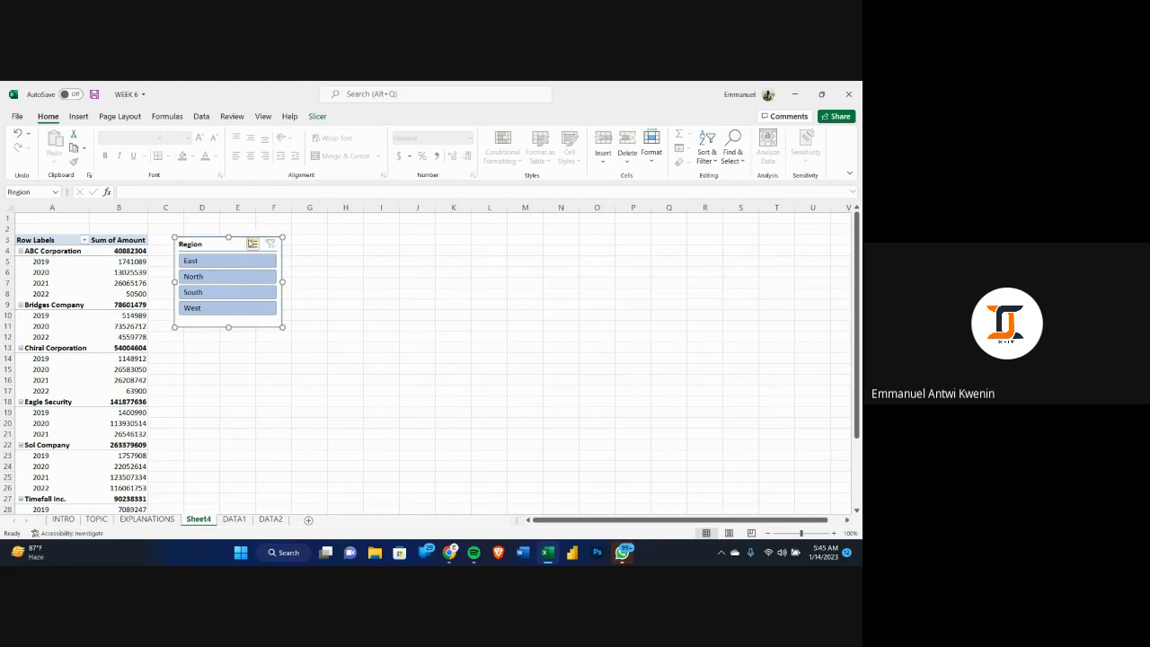
{"action": "left_click", "coordinate": [253, 243]}
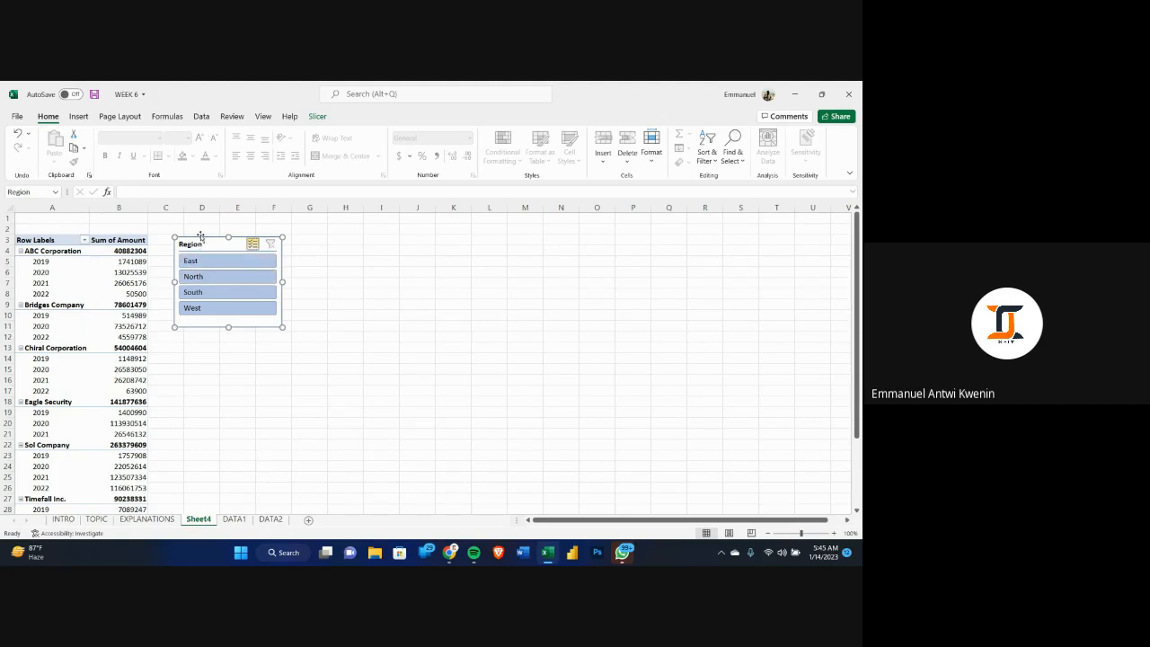
{"action": "left_click", "coordinate": [254, 244]}
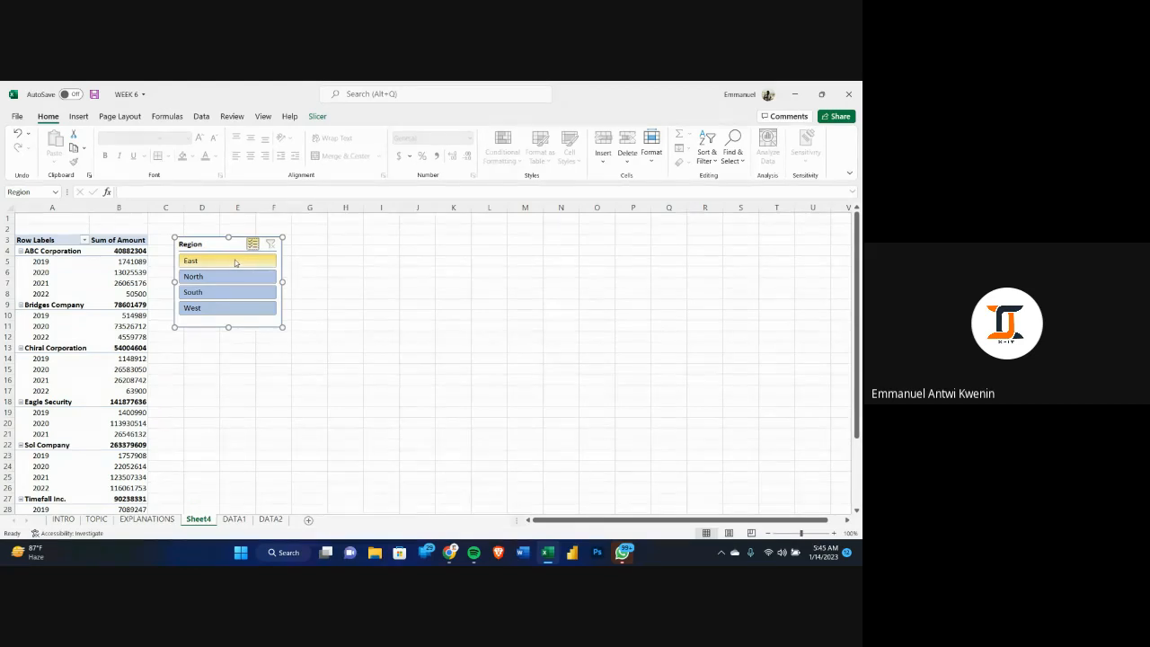
- Exclude East and South from the pivot table using the multi-select slicer, and clear the filter to show all regions again
{"action": "left_click", "coordinate": [236, 261]}
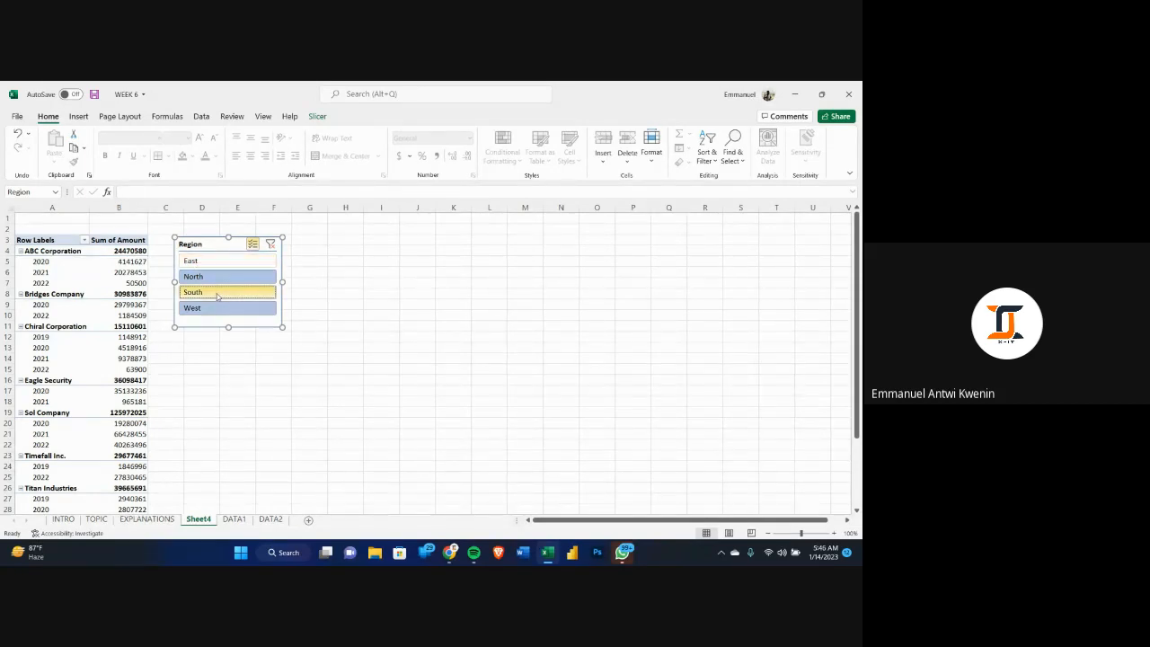
{"action": "left_click", "coordinate": [271, 244]}
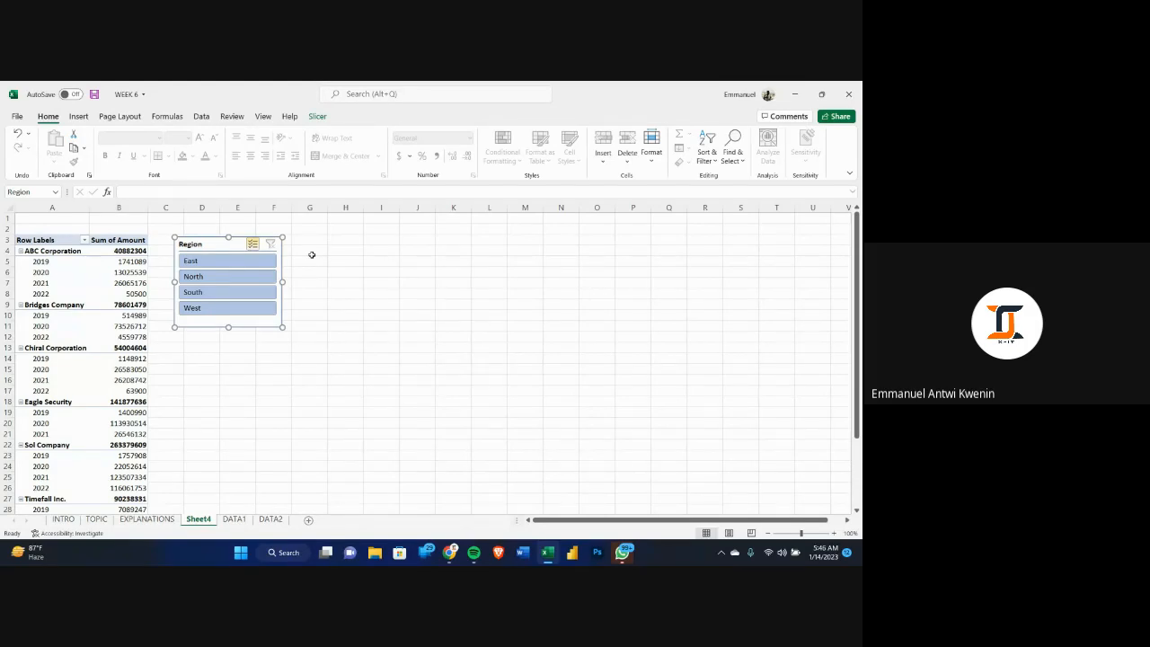
{"action": "left_click", "coordinate": [321, 120]}
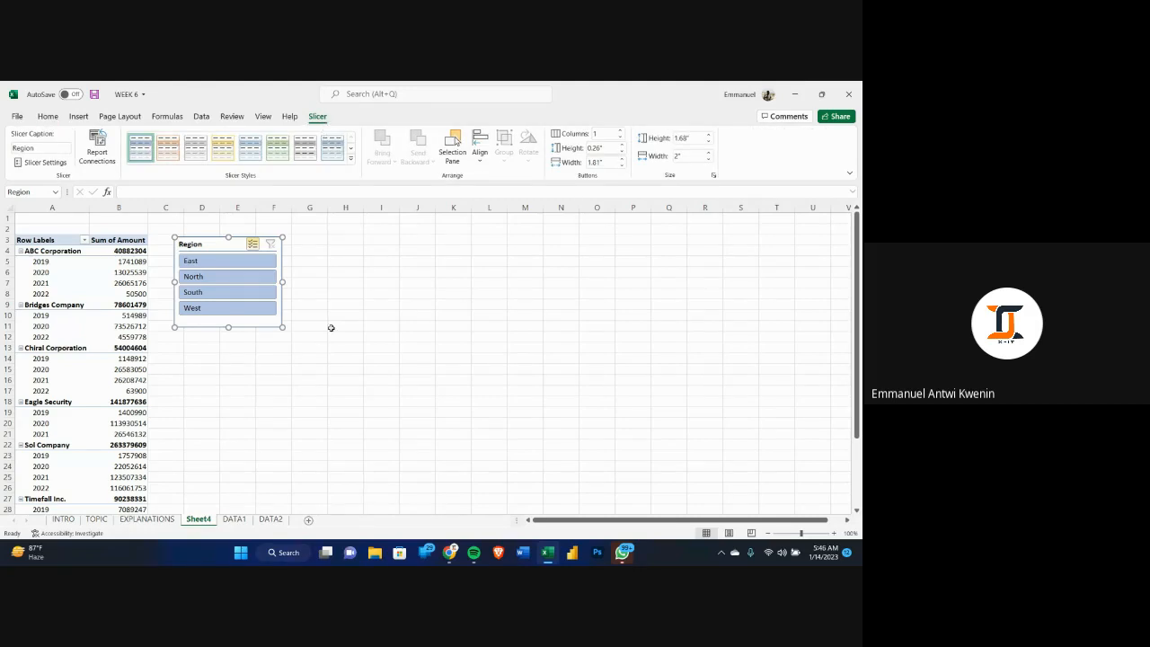
{"action": "left_click", "coordinate": [381, 359]}
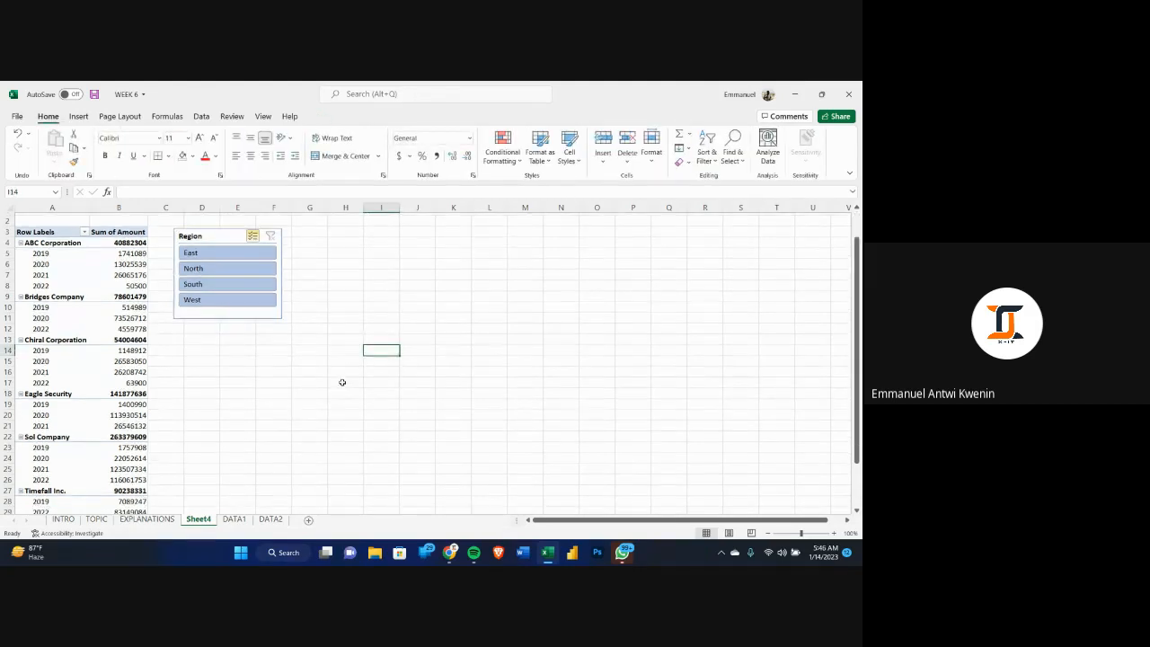
{"action": "scroll", "coordinate": [341, 383], "scroll_direction": "down", "scroll_amount": 4}
{"action": "scroll", "coordinate": [341, 383], "scroll_direction": "up", "scroll_amount": 4}
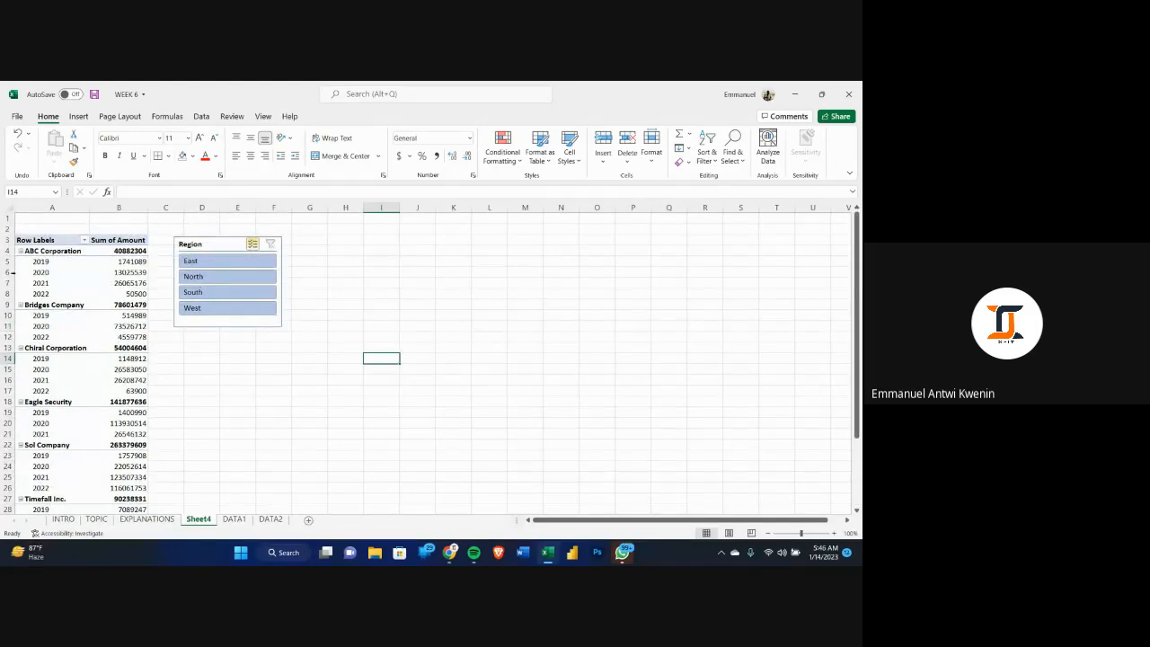
{"action": "left_click", "coordinate": [98, 252]}
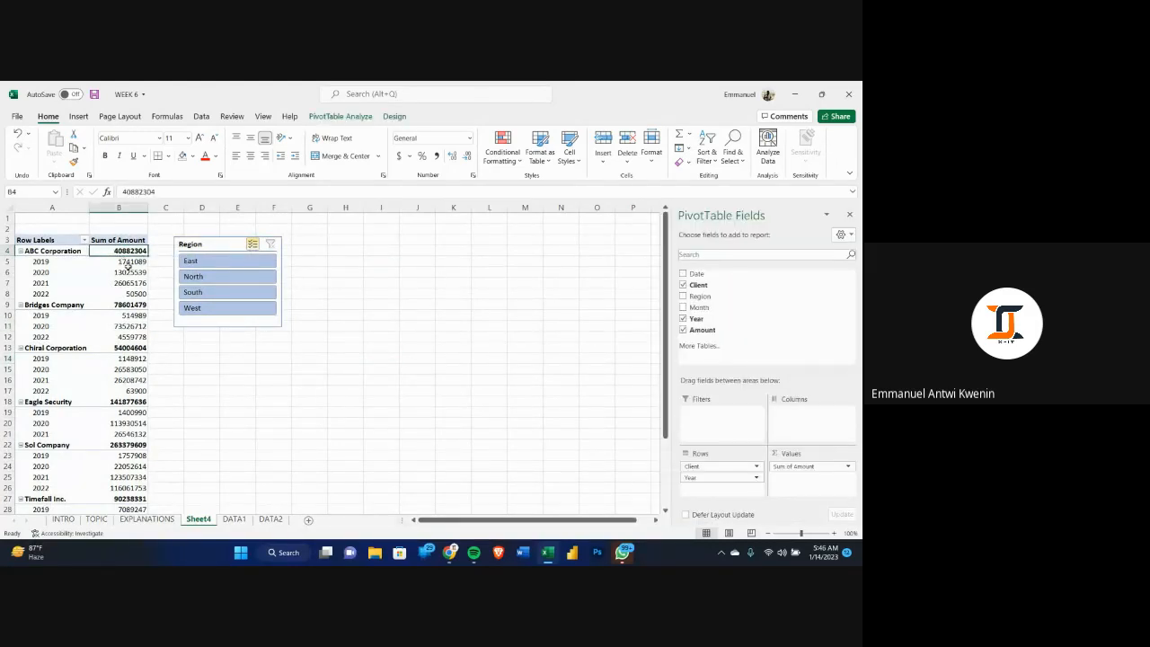
{"action": "key", "text": "ctrl+shift+Down"}
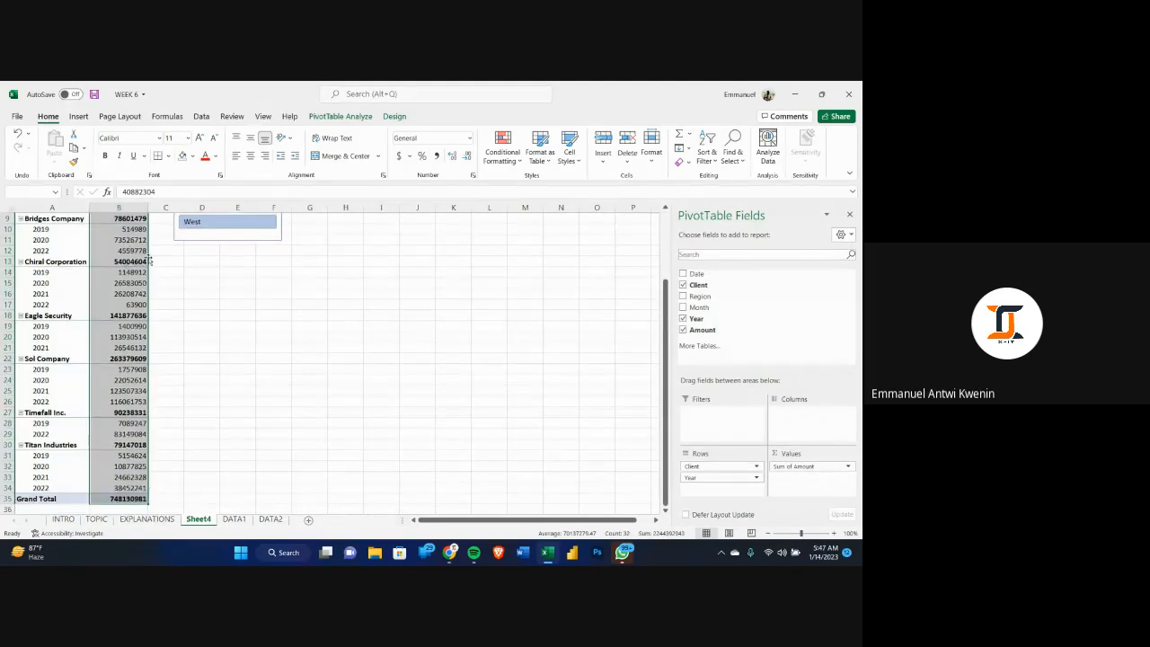
{"action": "right_click", "coordinate": [142, 275]}
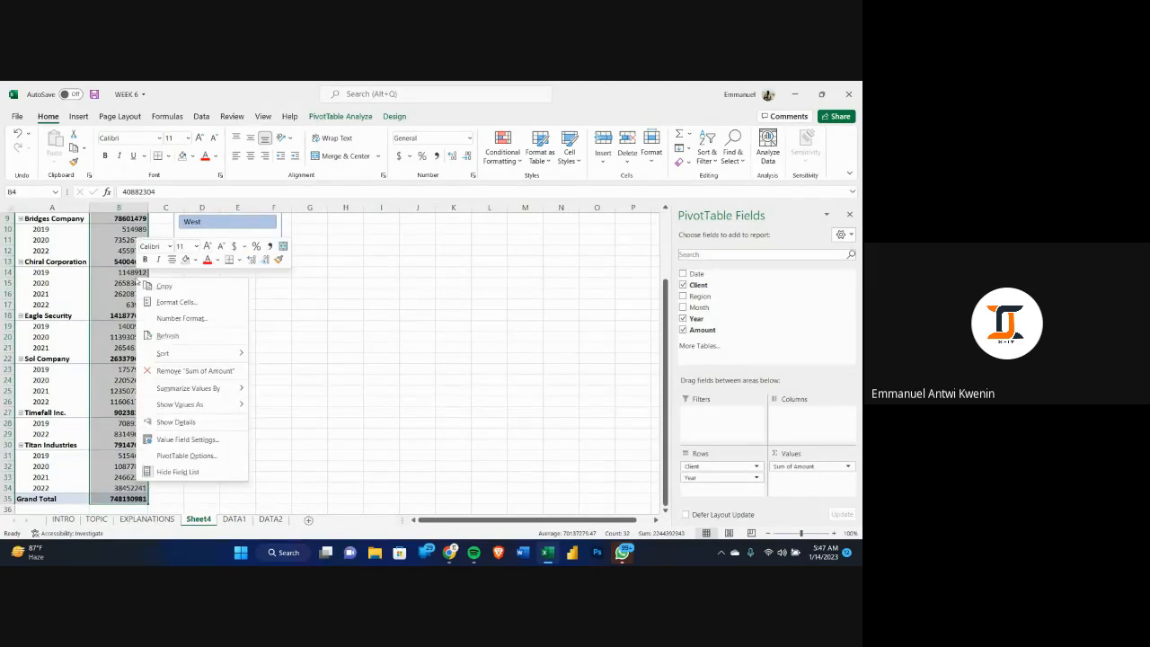
{"action": "scroll", "coordinate": [117, 268], "scroll_direction": "up", "scroll_amount": 3}
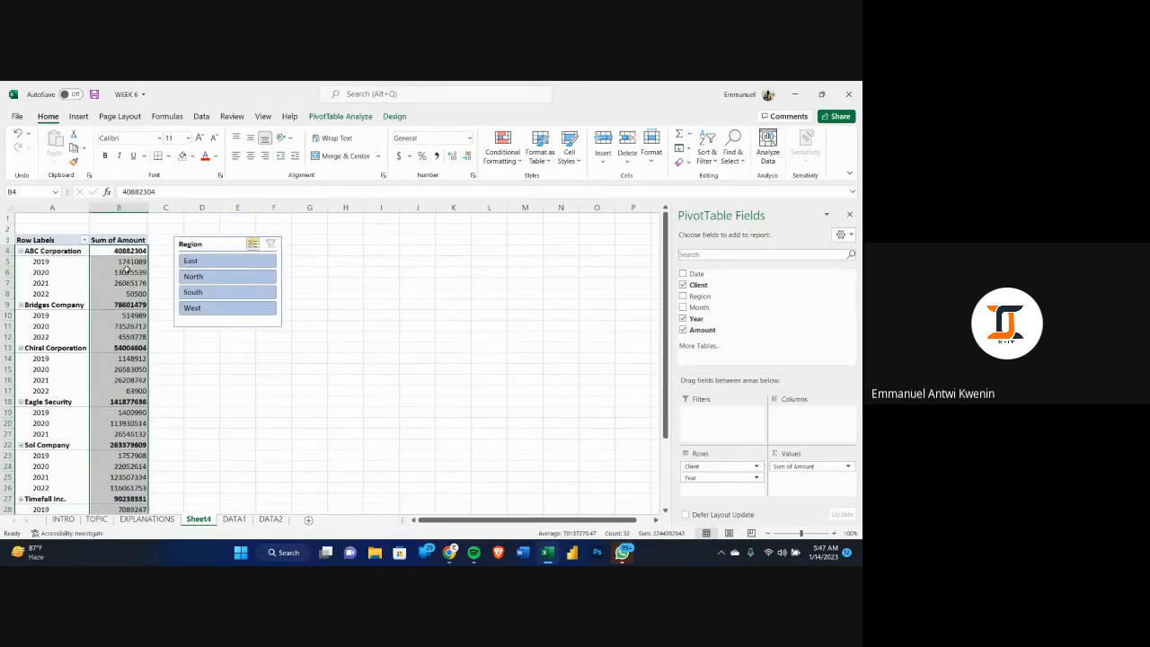
{"action": "left_click", "coordinate": [125, 261]}
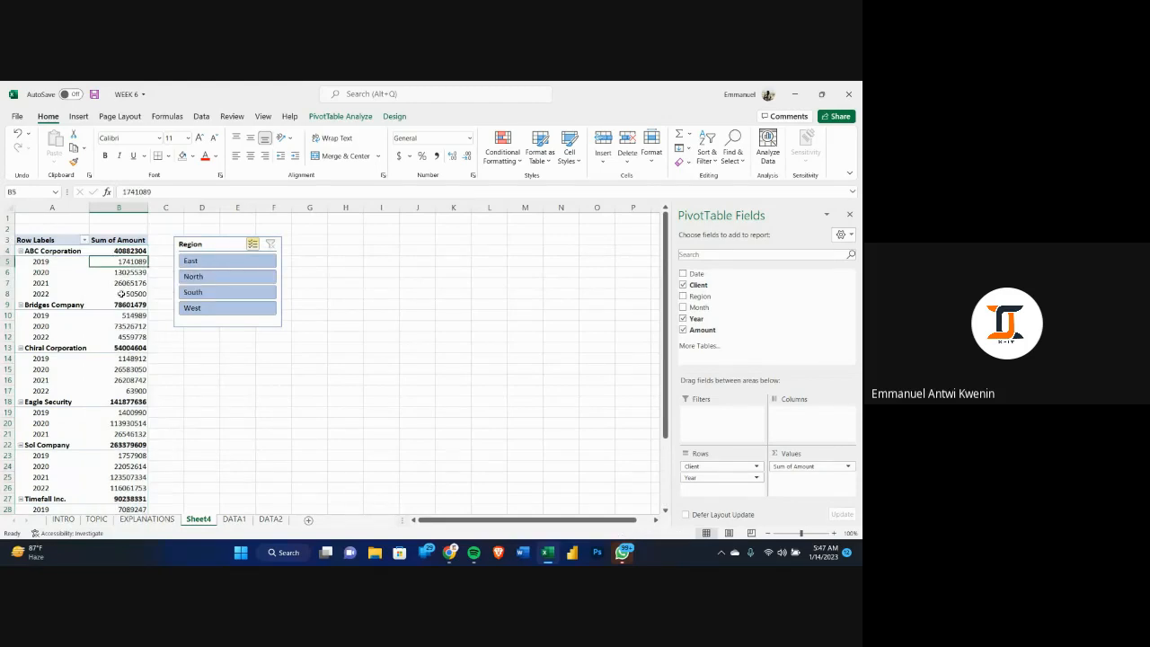
{"action": "left_click", "coordinate": [127, 253]}
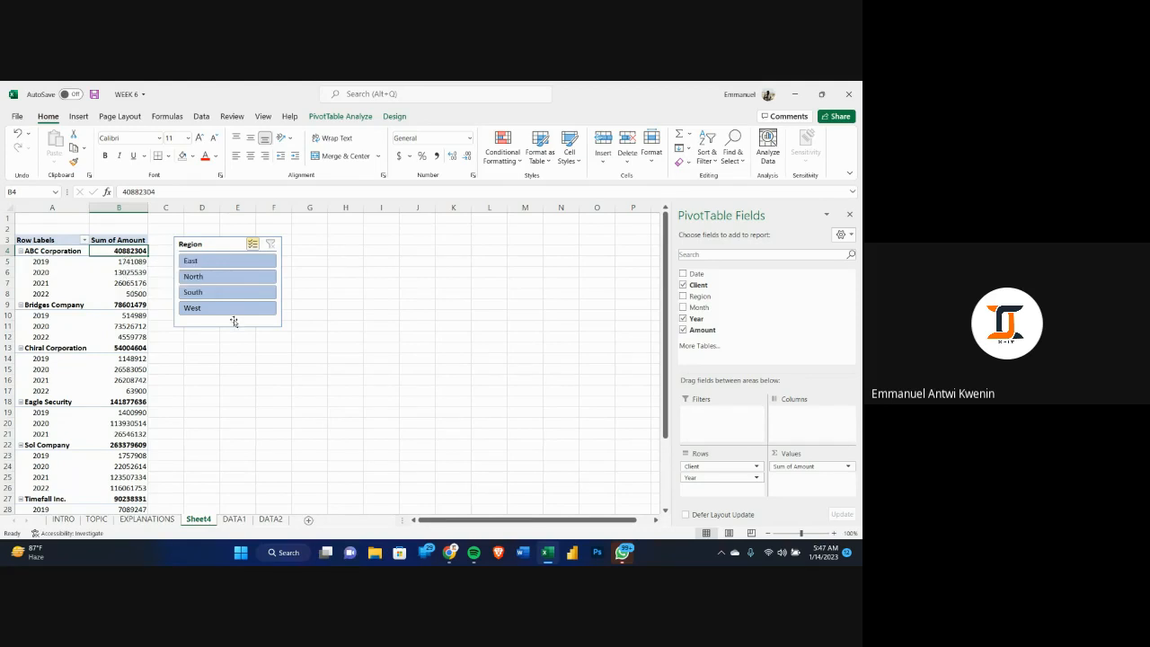
{"action": "left_click", "coordinate": [116, 255]}
{"action": "scroll", "coordinate": [126, 265], "scroll_direction": "down", "scroll_amount": 3}
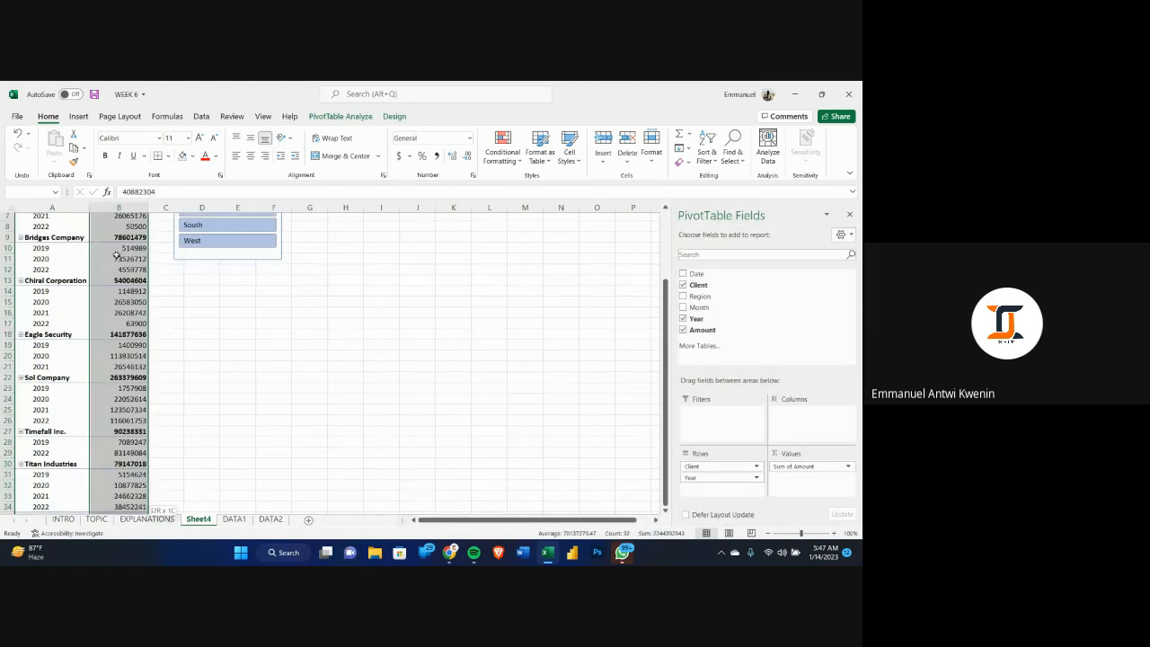
{"action": "right_click", "coordinate": [133, 270]}
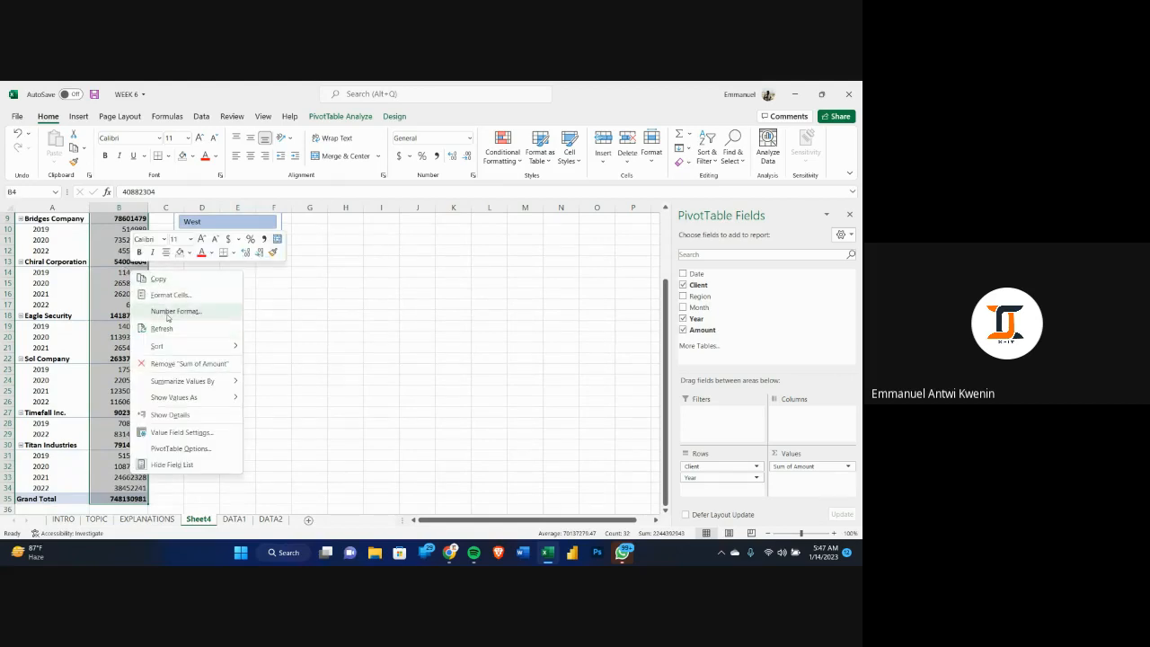
{"action": "key", "text": "Escape"}
{"action": "scroll", "coordinate": [126, 270], "scroll_direction": "up", "scroll_amount": 3}
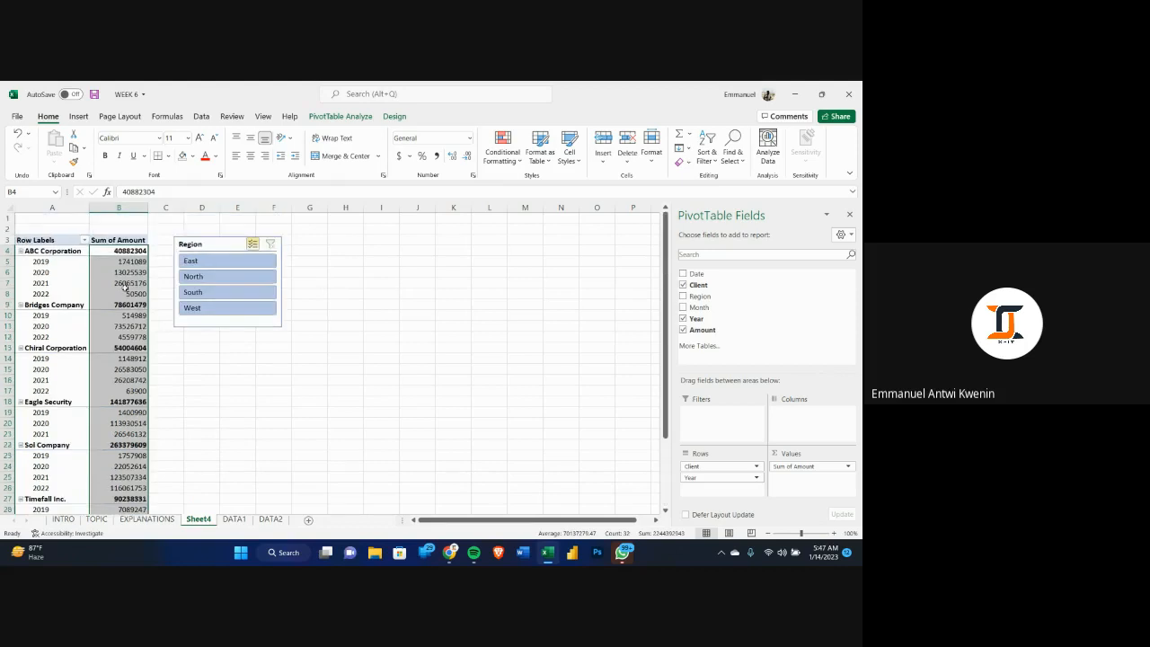
- Format all the Sum of Amount values, including the grand total, as Currency with the $ symbol and 0 decimal places
{"action": "left_click", "coordinate": [127, 250]}
{"action": "key", "text": "ctrl+shift+Down"}
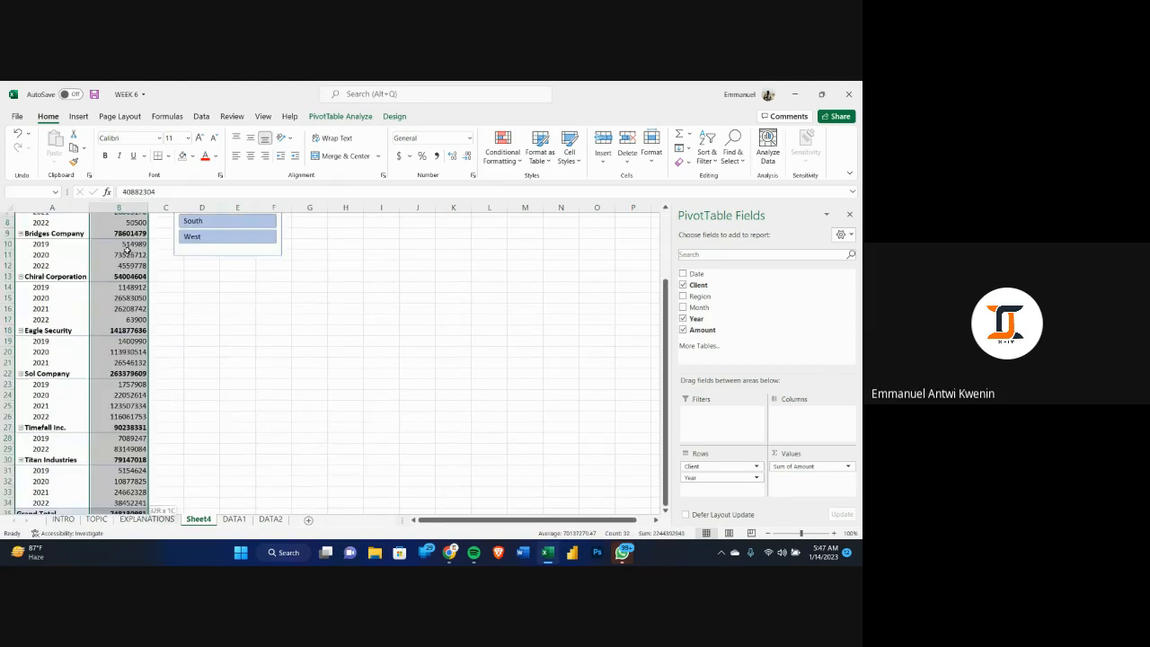
{"action": "right_click", "coordinate": [126, 251]}
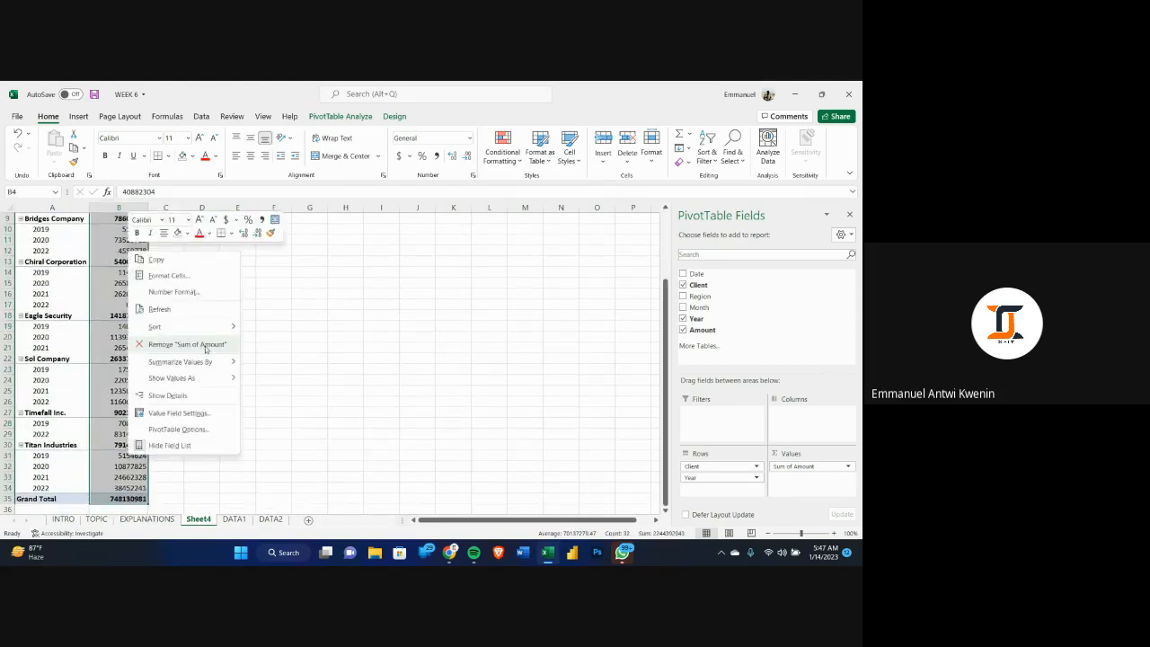
{"action": "left_click", "coordinate": [189, 293]}
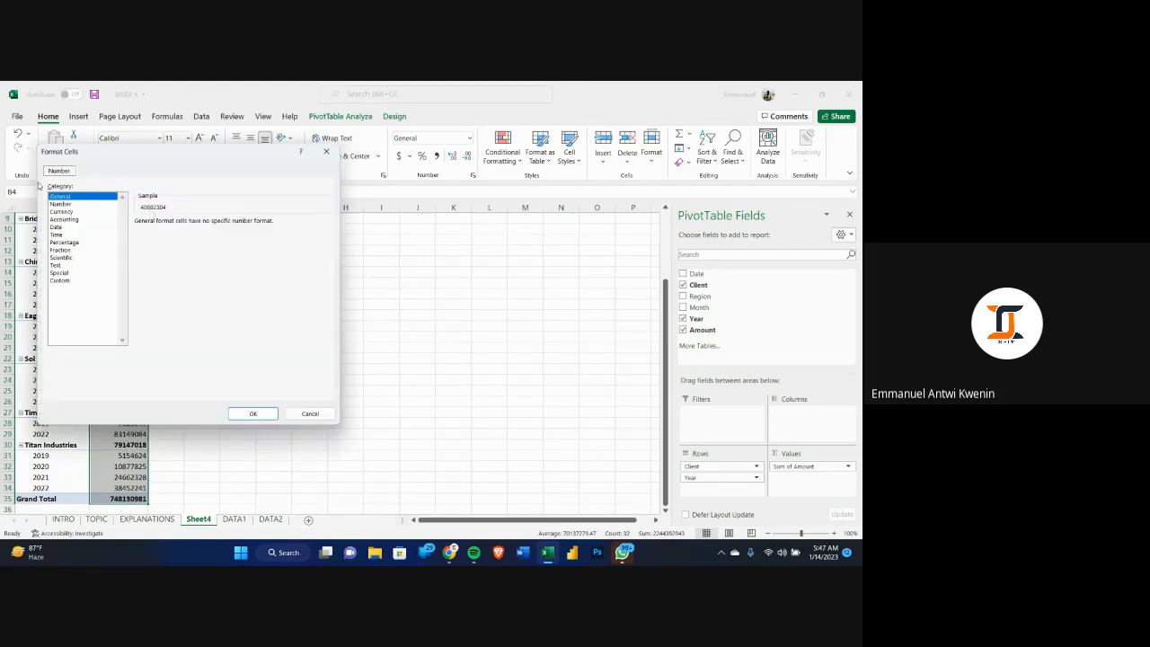
{"action": "left_click", "coordinate": [65, 211]}
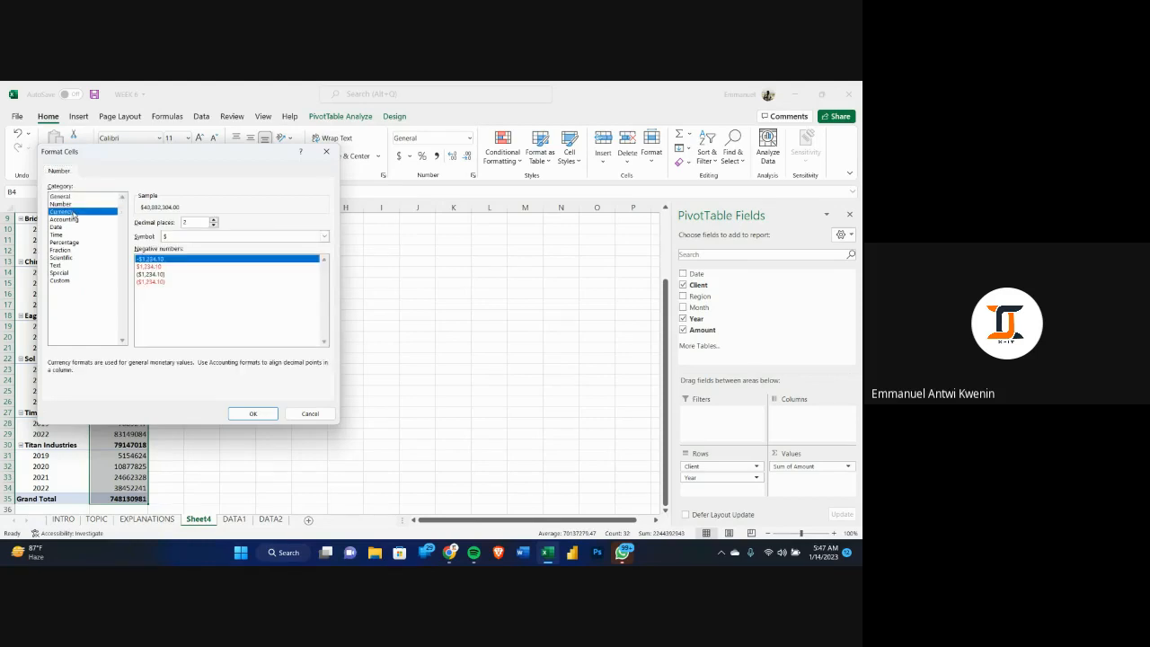
{"action": "left_click", "coordinate": [324, 237]}
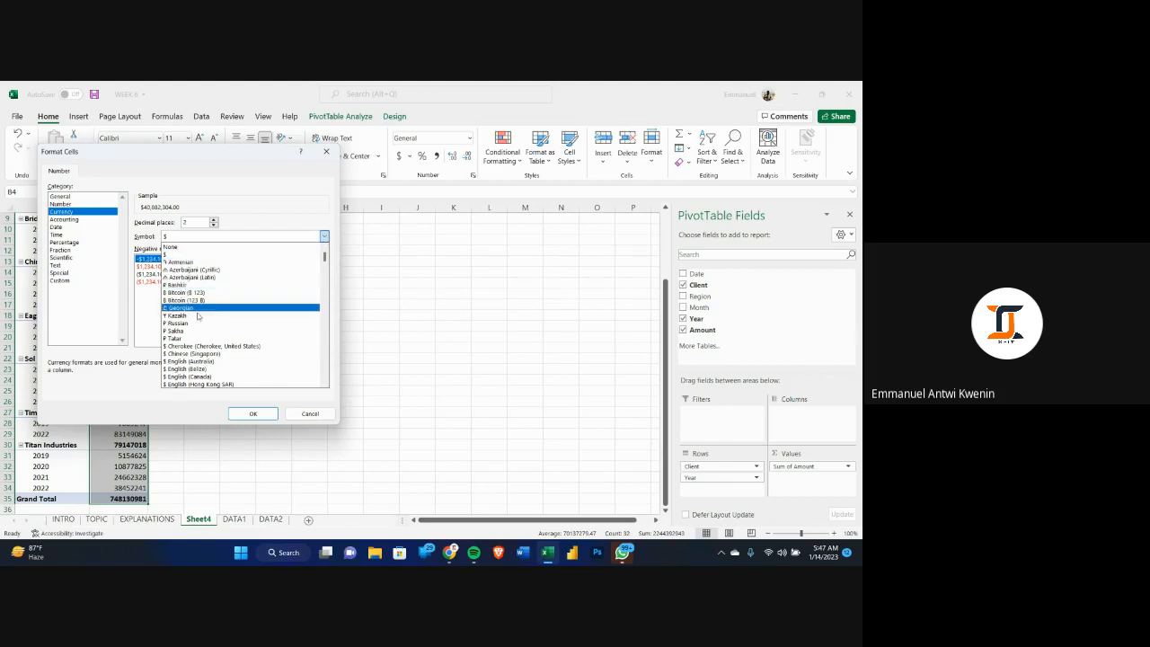
{"action": "left_click", "coordinate": [239, 256]}
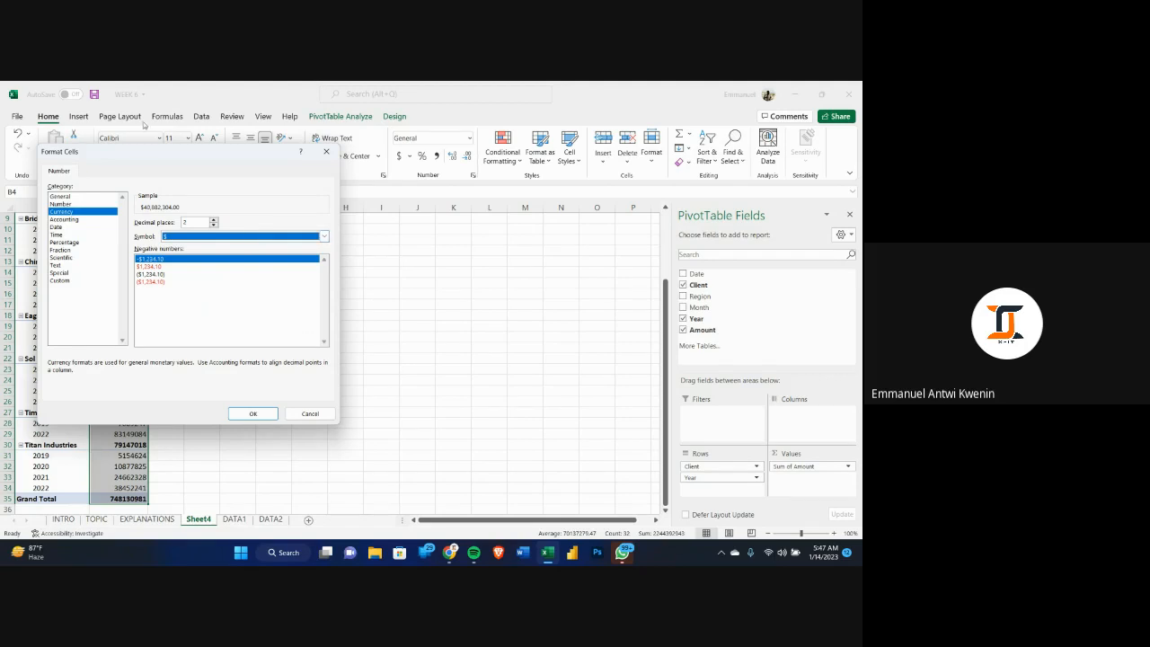
{"action": "left_click", "coordinate": [199, 224]}
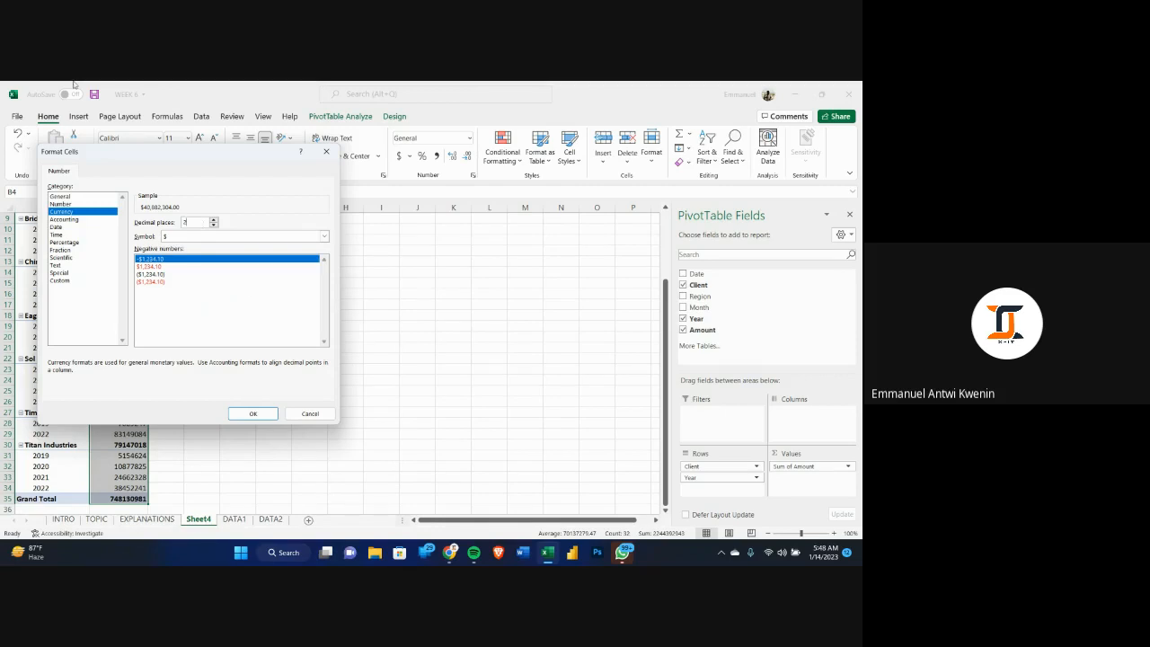
{"action": "double_click", "coordinate": [183, 222]}
{"action": "type", "text": "0"}
{"action": "left_click", "coordinate": [263, 412]}
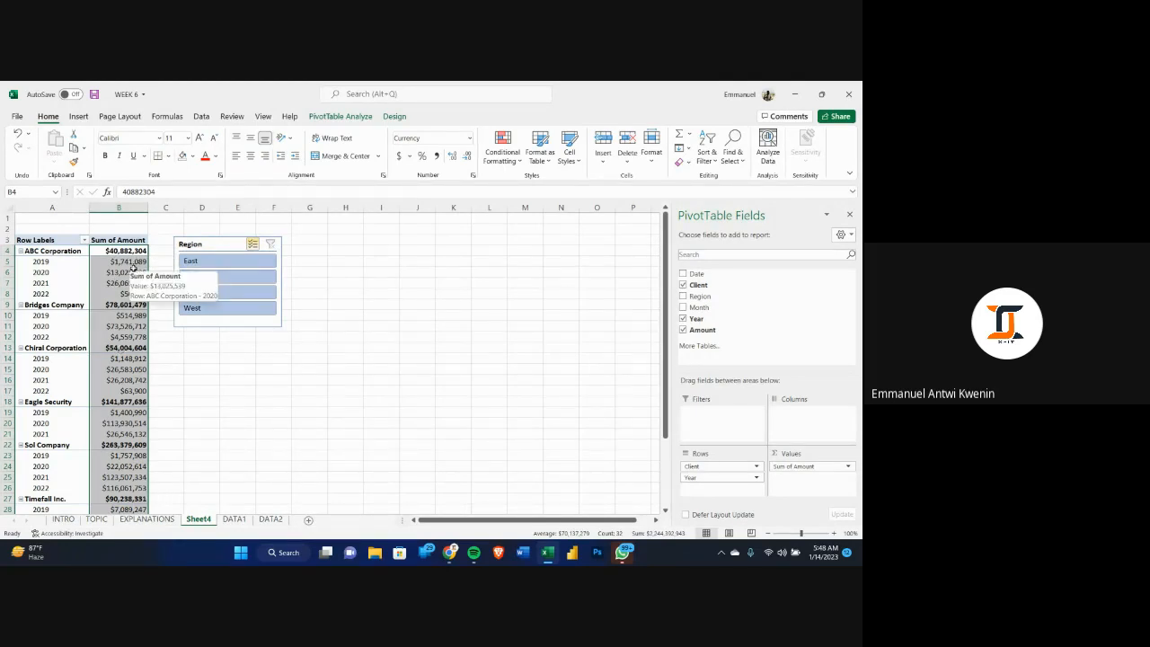
- Review the formatted amounts in the pivot table from the first client down to the grand total
{"action": "scroll", "coordinate": [144, 296], "scroll_direction": "down", "scroll_amount": 6}
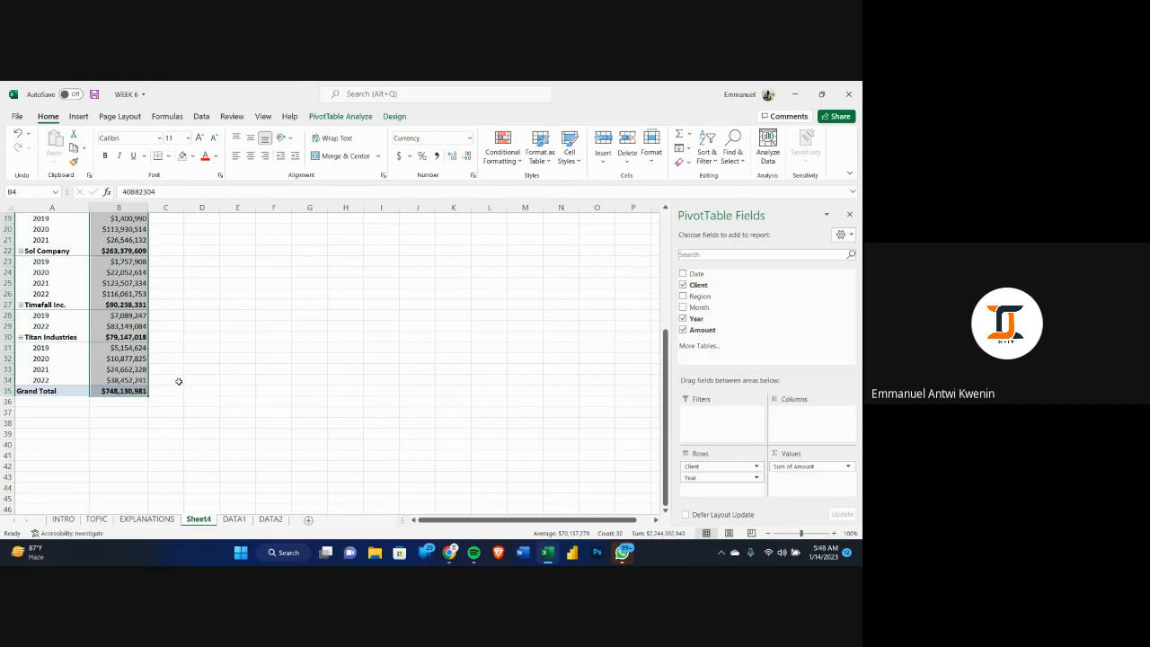
{"action": "mouse_move", "coordinate": [120, 348]}
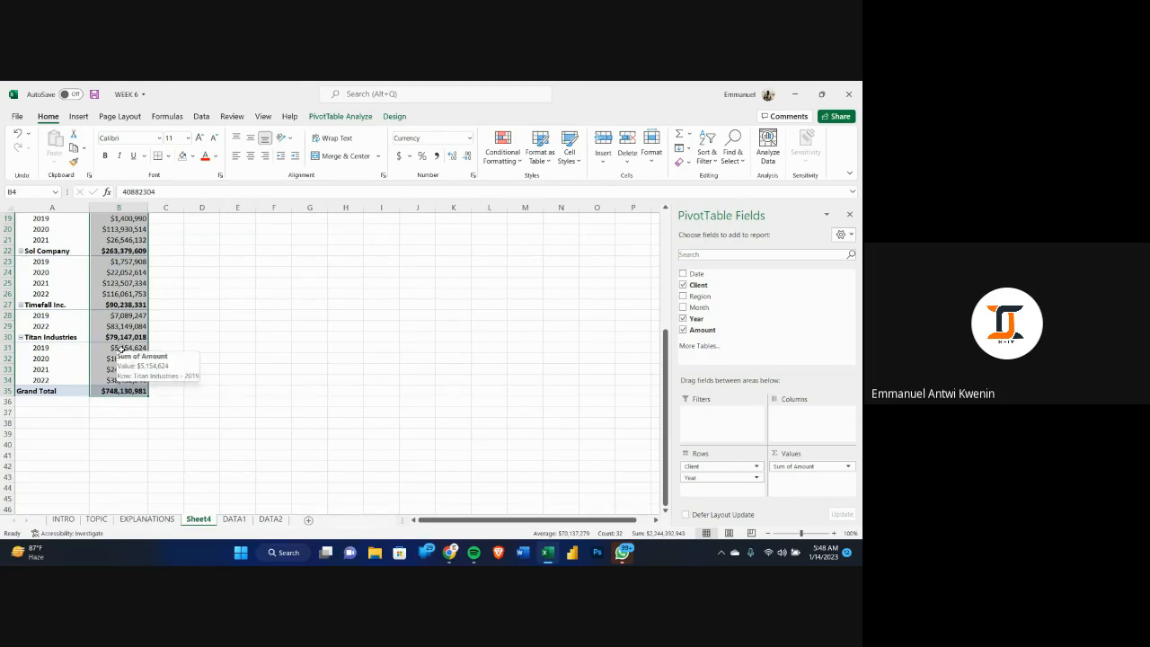
{"action": "scroll", "coordinate": [126, 306], "scroll_direction": "up", "scroll_amount": 3}
{"action": "scroll", "coordinate": [130, 297], "scroll_direction": "up", "scroll_amount": 1}
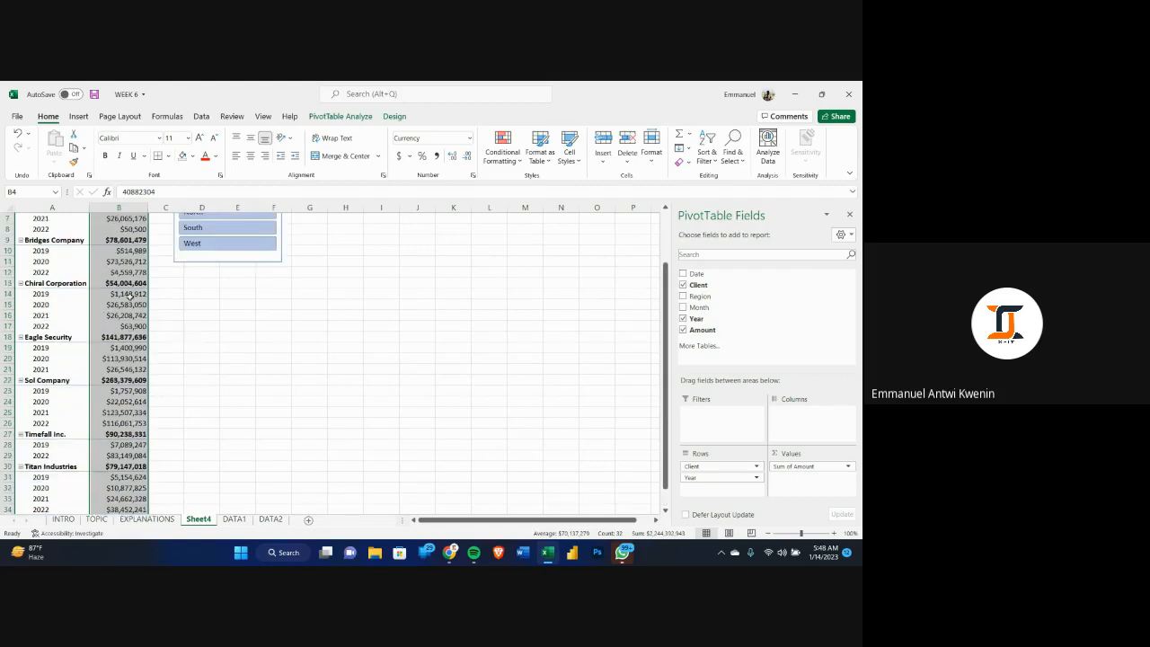
{"action": "left_click", "coordinate": [130, 324]}
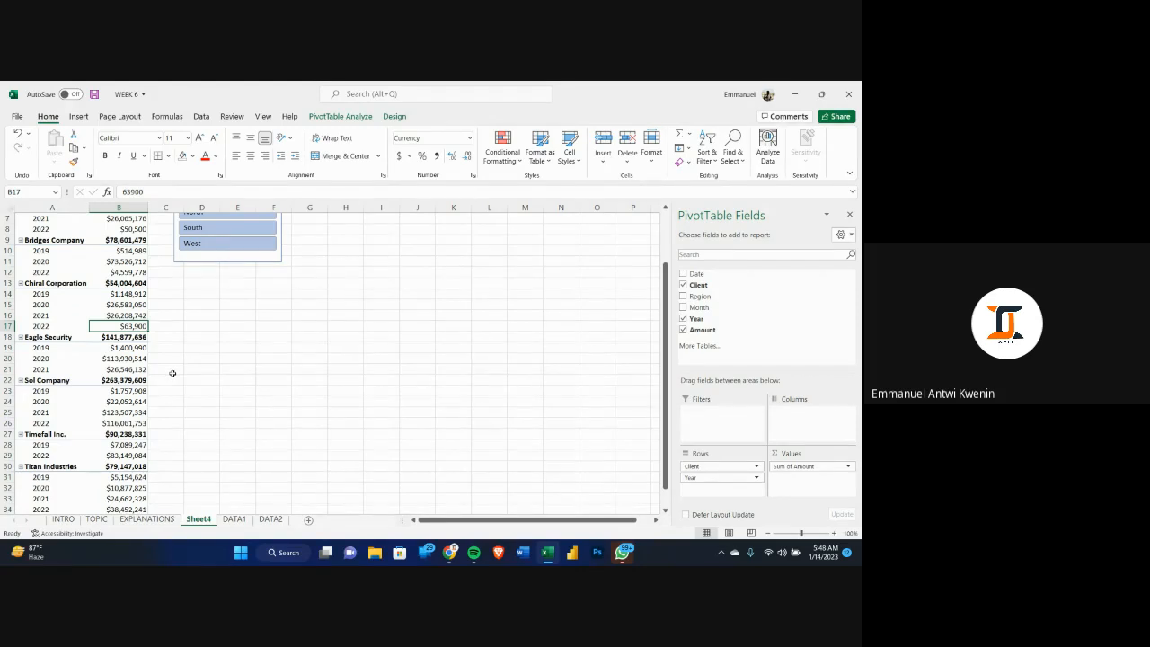
{"action": "scroll", "coordinate": [172, 373], "scroll_direction": "up", "scroll_amount": 2}
{"action": "scroll", "coordinate": [135, 242], "scroll_direction": "down", "scroll_amount": 1}
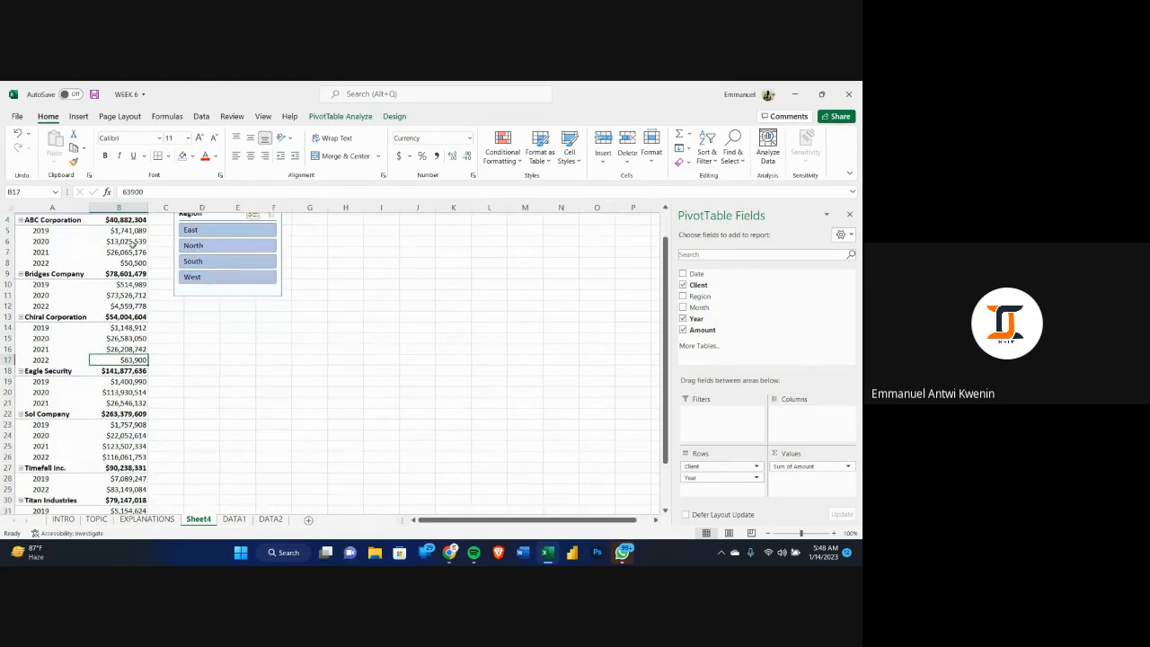
{"action": "scroll", "coordinate": [135, 242], "scroll_direction": "up", "scroll_amount": 1}
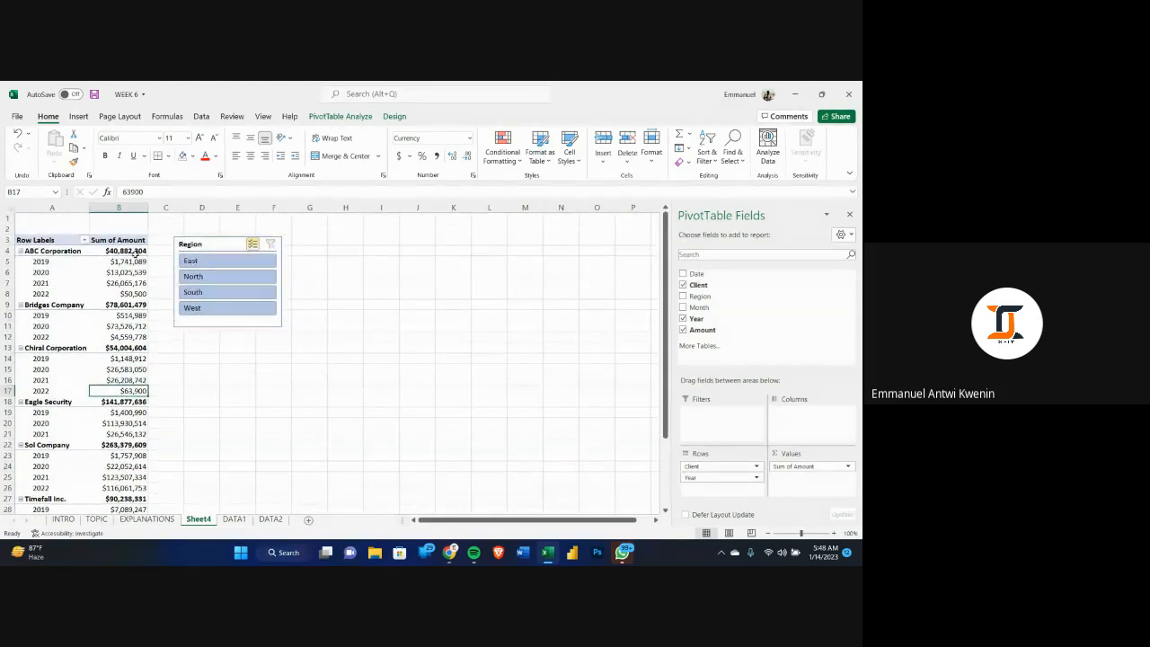
- Look through the Show Values As calculation options for ABC Corporation's total and leave them without choosing one
{"action": "left_click", "coordinate": [134, 252]}
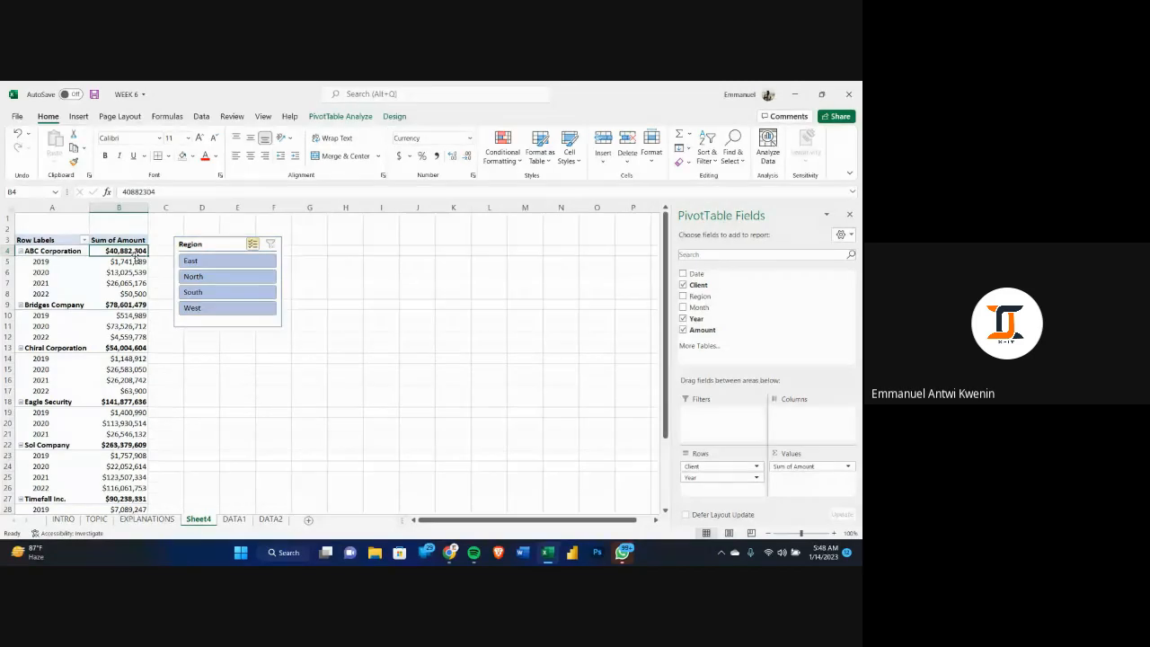
{"action": "right_click", "coordinate": [135, 255]}
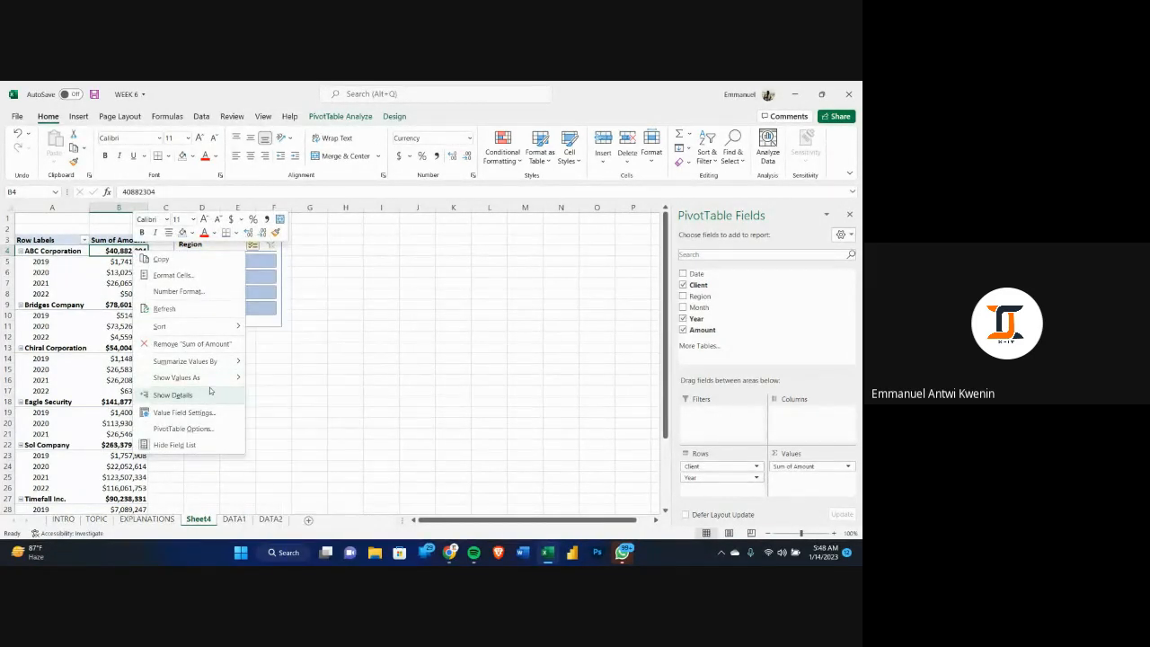
{"action": "mouse_move", "coordinate": [209, 379]}
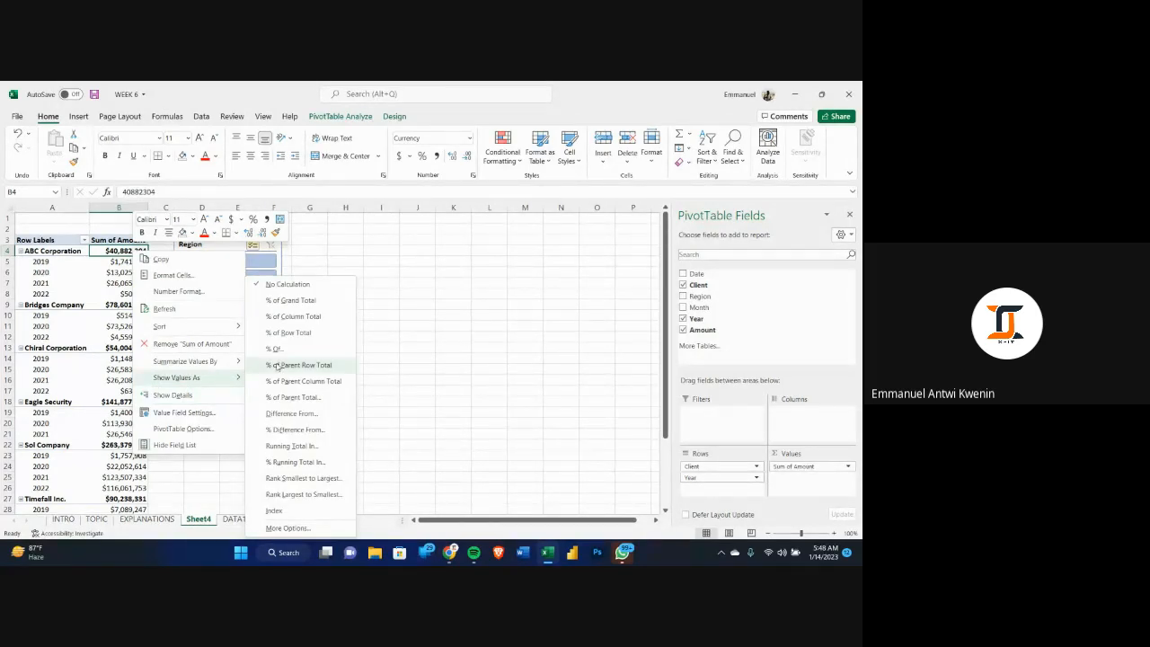
{"action": "left_click", "coordinate": [406, 302]}
{"action": "left_click", "coordinate": [385, 364]}
- Move the Region slicer farther away from the pivot table so that it spans columns E to H
{"action": "left_click_drag", "start_coordinate": [219, 238], "coordinate": [289, 244]}
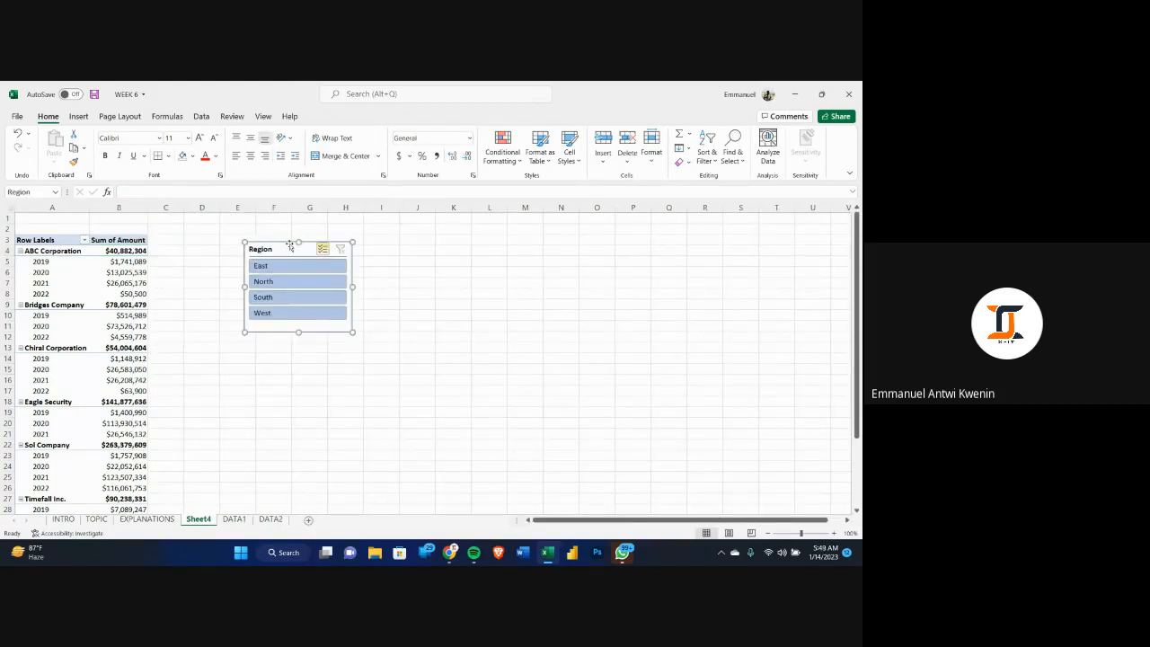
{"action": "left_click", "coordinate": [106, 260]}
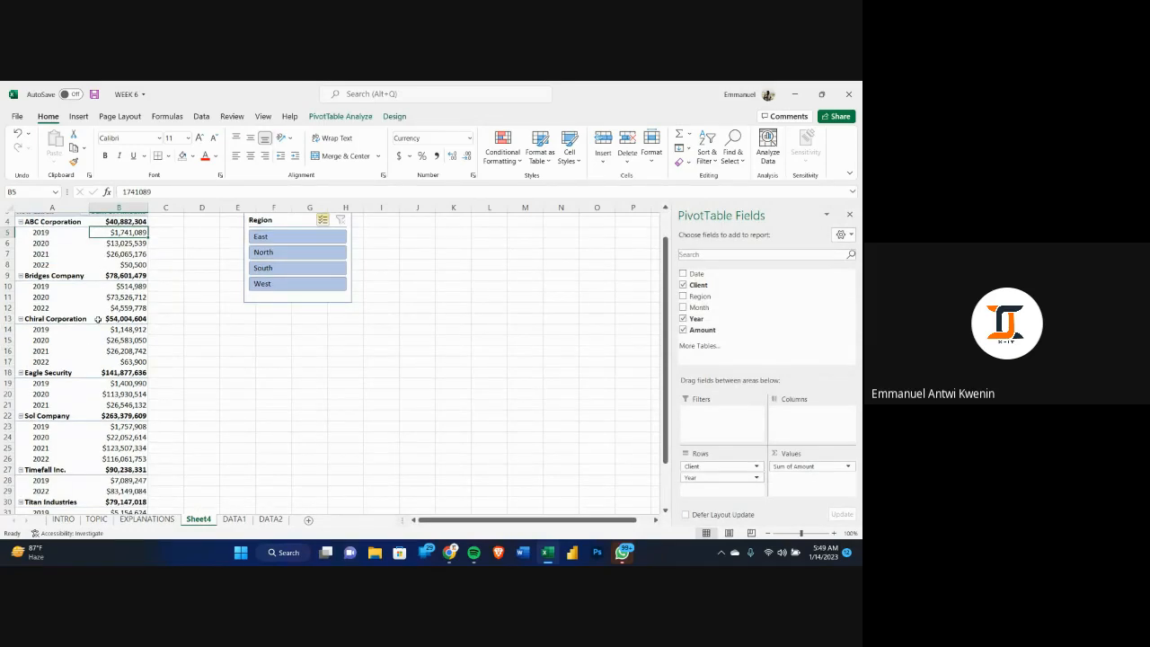
{"action": "scroll", "coordinate": [97, 301], "scroll_direction": "down", "scroll_amount": 3}
{"action": "scroll", "coordinate": [99, 269], "scroll_direction": "up", "scroll_amount": 3}
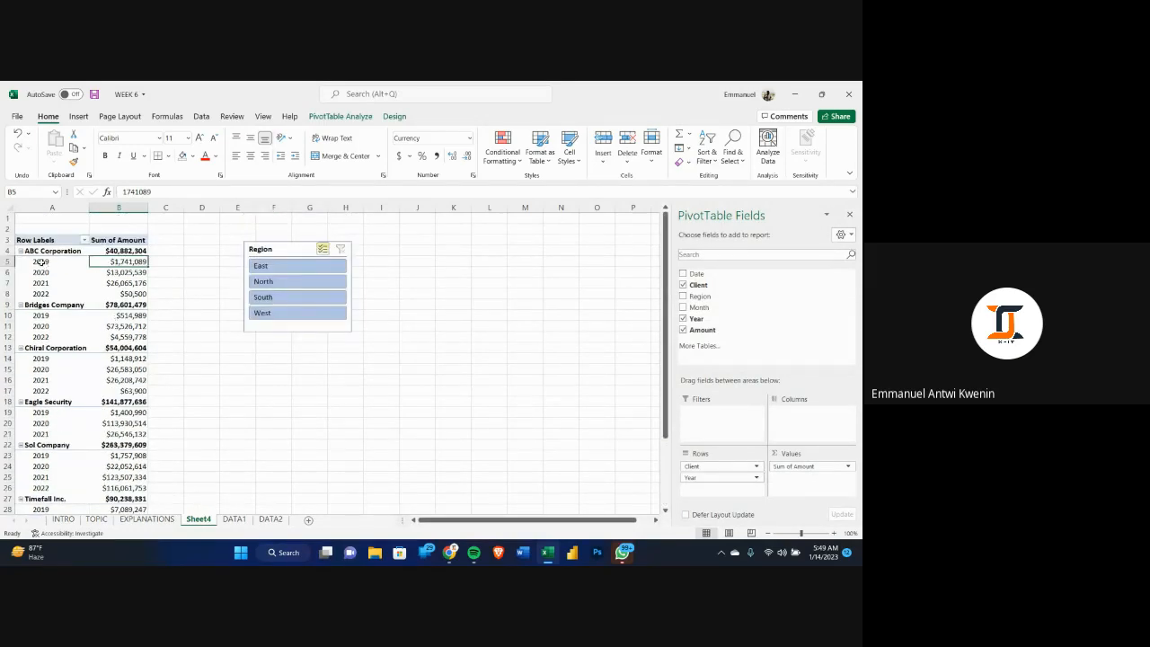
{"action": "left_click", "coordinate": [99, 293]}
{"action": "left_click", "coordinate": [399, 117]}
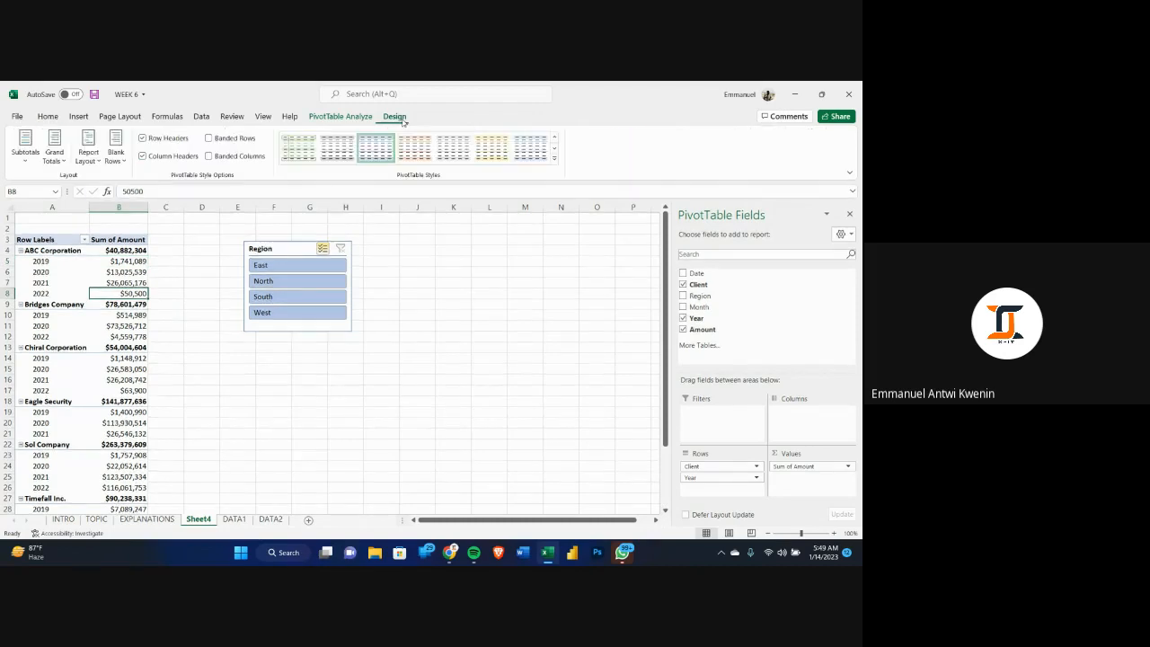
{"action": "left_click", "coordinate": [358, 118]}
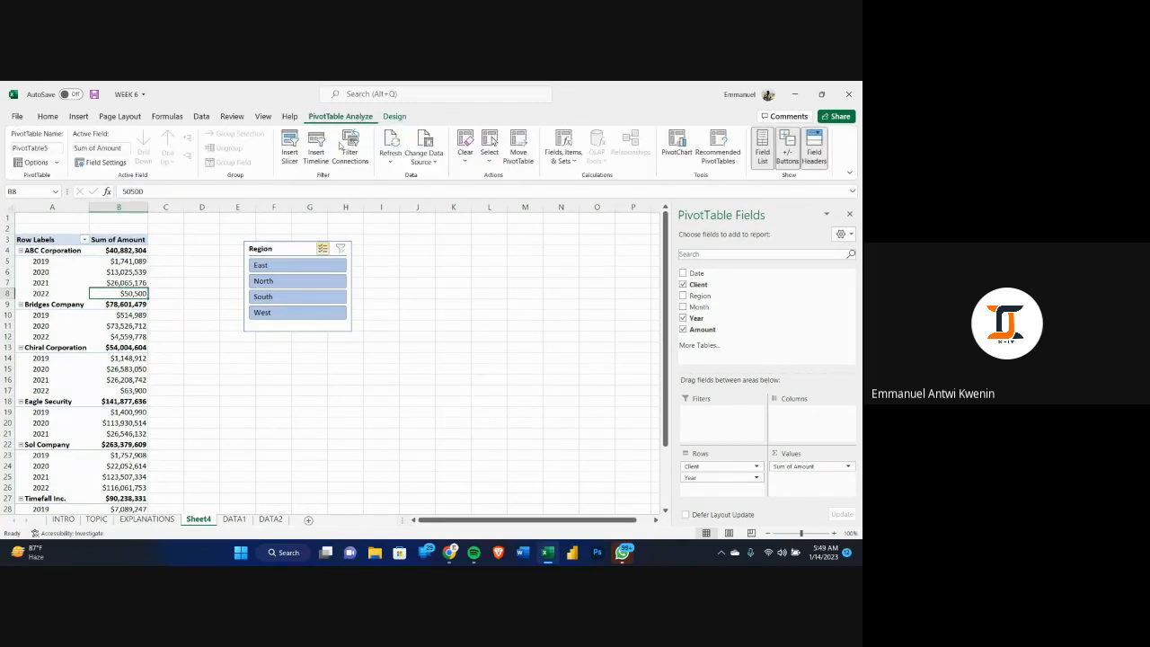
- Collapse the yearly rows of every client in the pivot table, from ABC Corporation to Titan Industries
{"action": "left_click", "coordinate": [118, 348]}
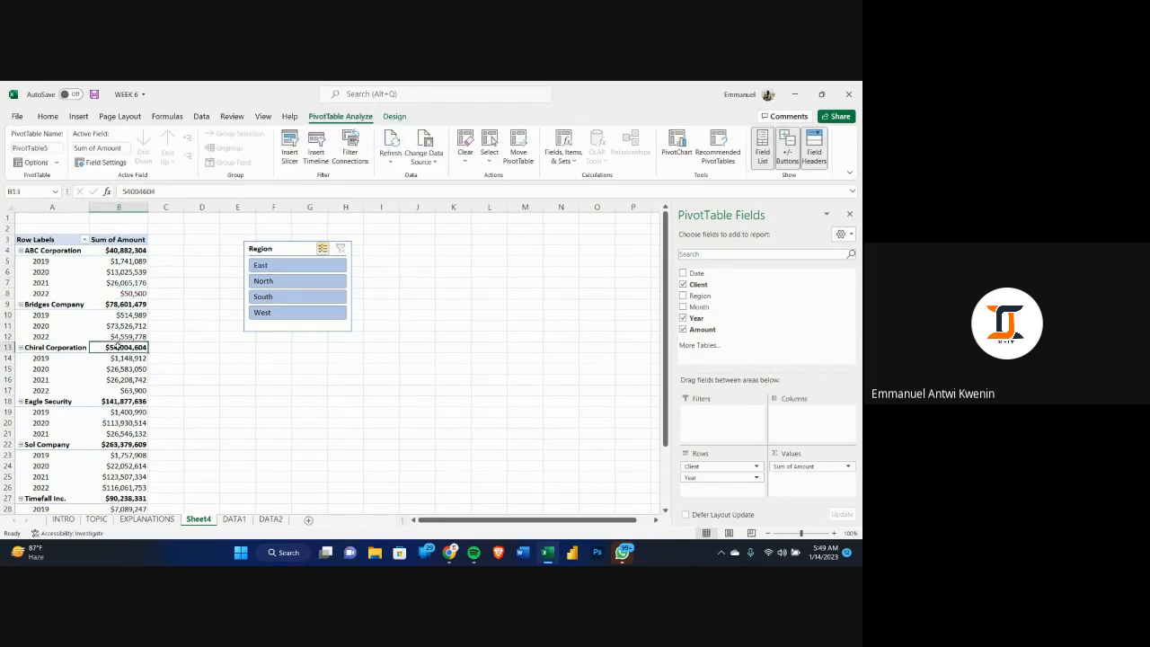
{"action": "left_click", "coordinate": [20, 251]}
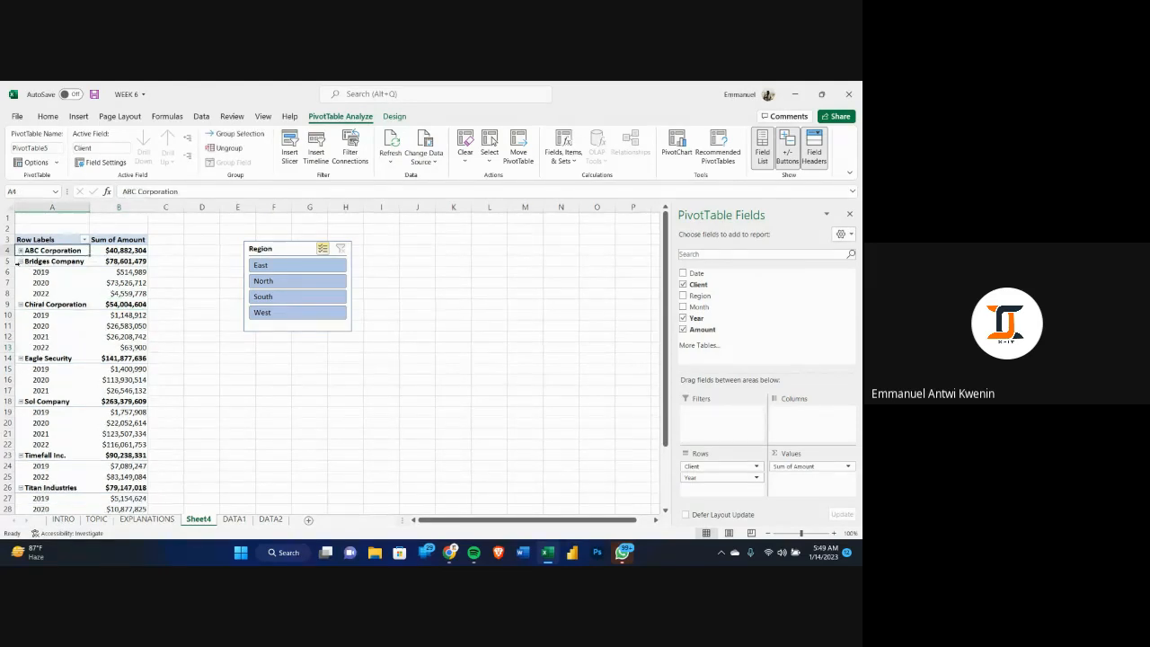
{"action": "left_click", "coordinate": [20, 262]}
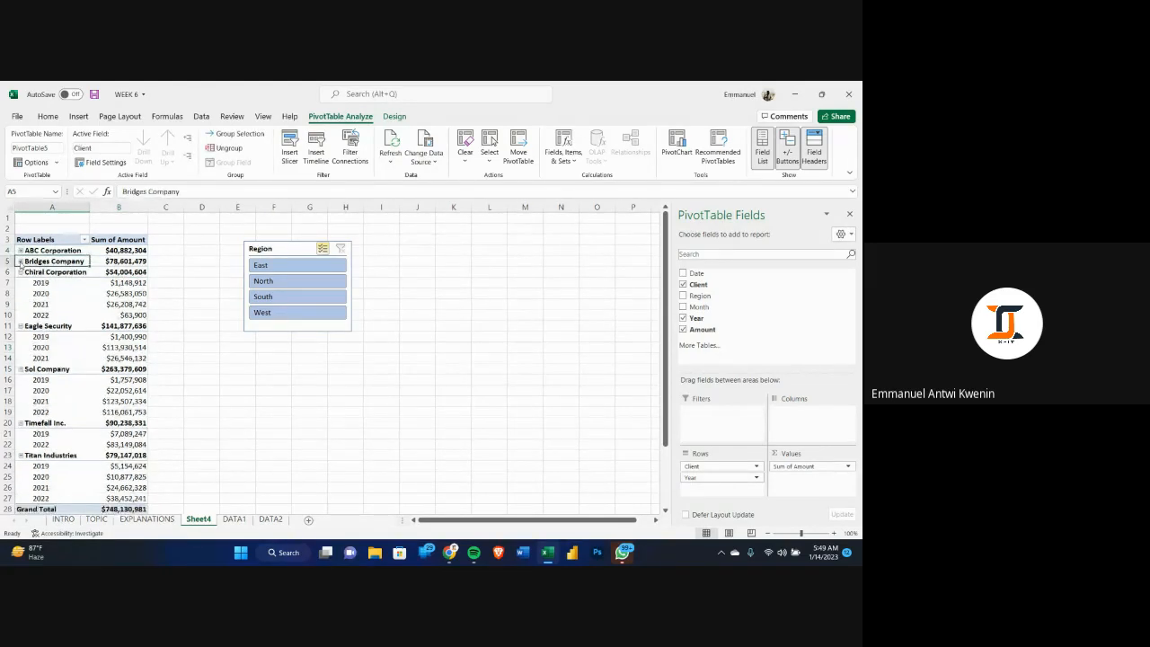
{"action": "left_click", "coordinate": [19, 326]}
{"action": "left_click", "coordinate": [20, 337]}
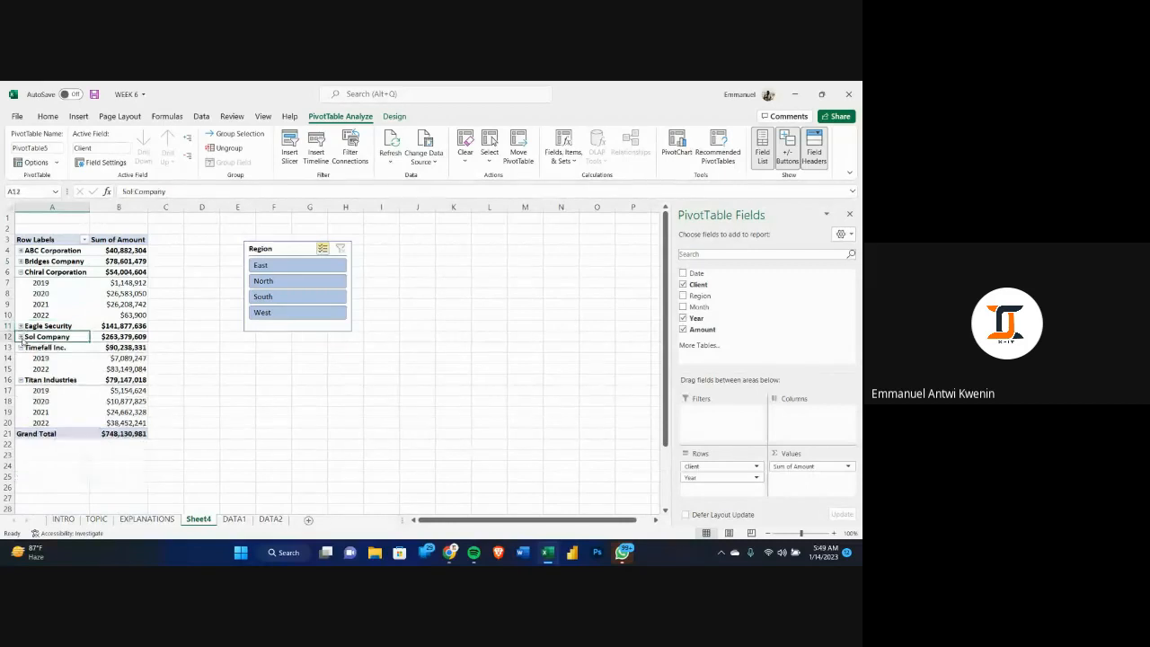
{"action": "left_click", "coordinate": [20, 348]}
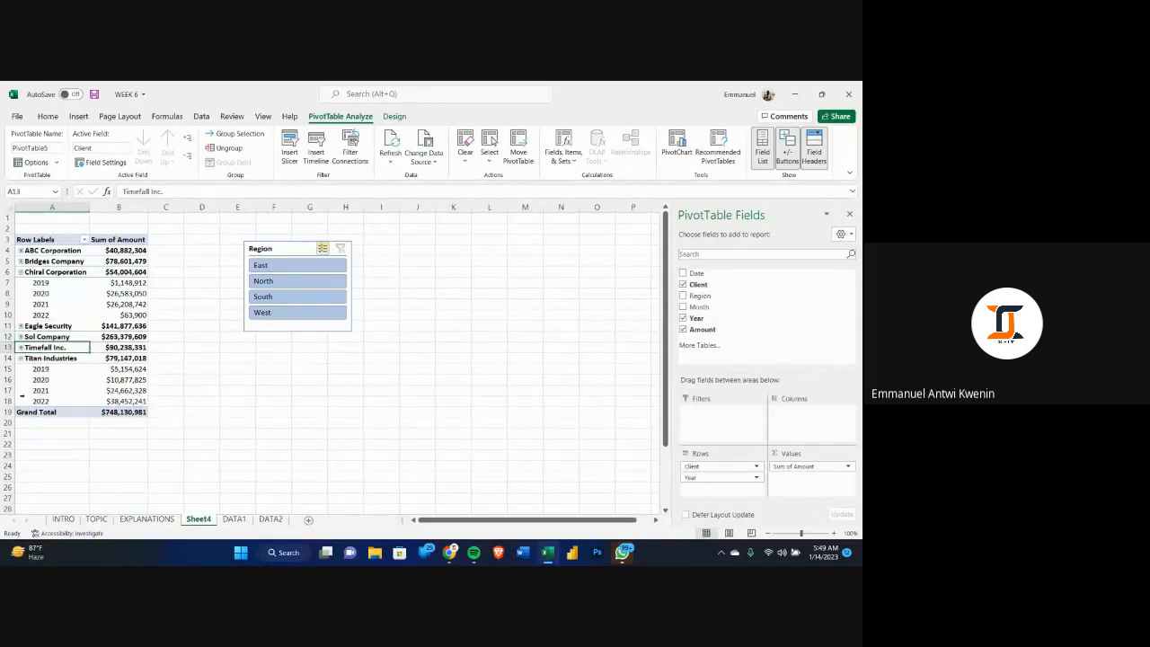
{"action": "left_click", "coordinate": [20, 359]}
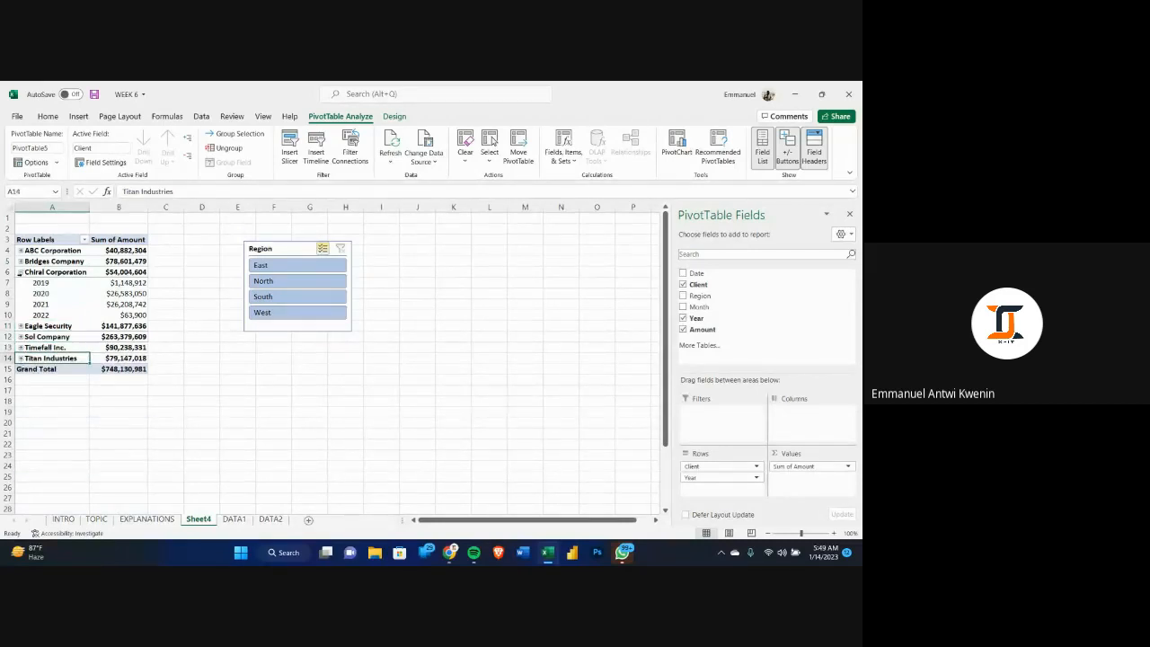
{"action": "left_click", "coordinate": [20, 272]}
{"action": "left_click", "coordinate": [166, 347]}
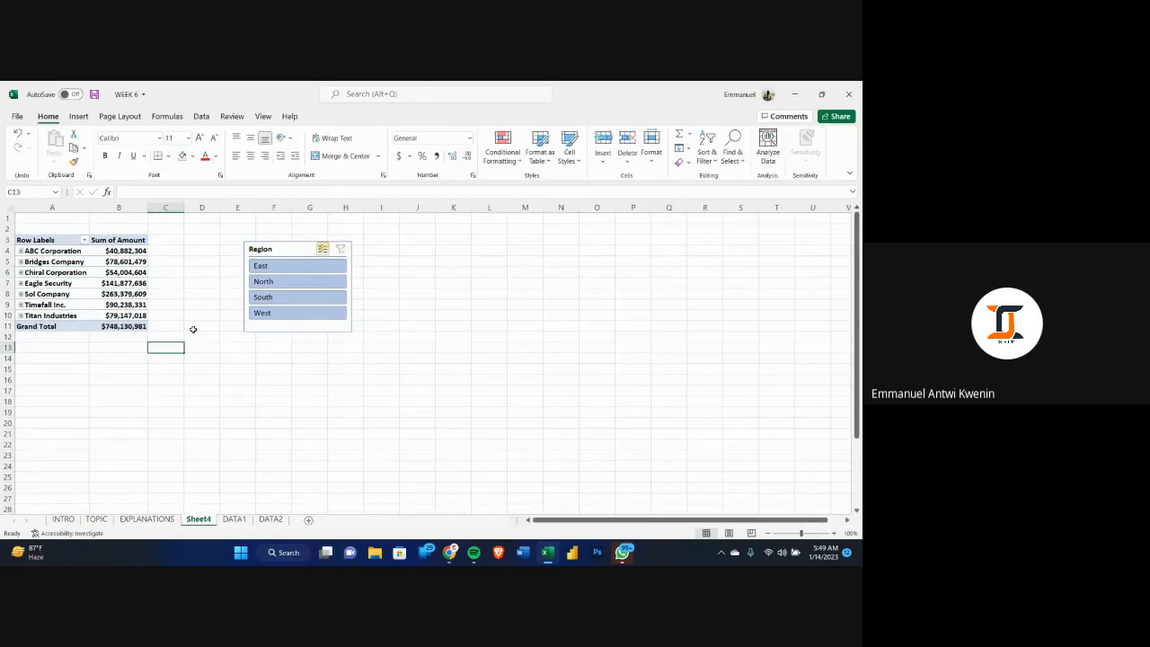
- Move the Region slicer closer to the pivot table so that it spans columns D to G
{"action": "left_click_drag", "start_coordinate": [284, 247], "coordinate": [249, 252]}
{"action": "left_click", "coordinate": [124, 282]}
{"action": "left_click", "coordinate": [357, 117]}
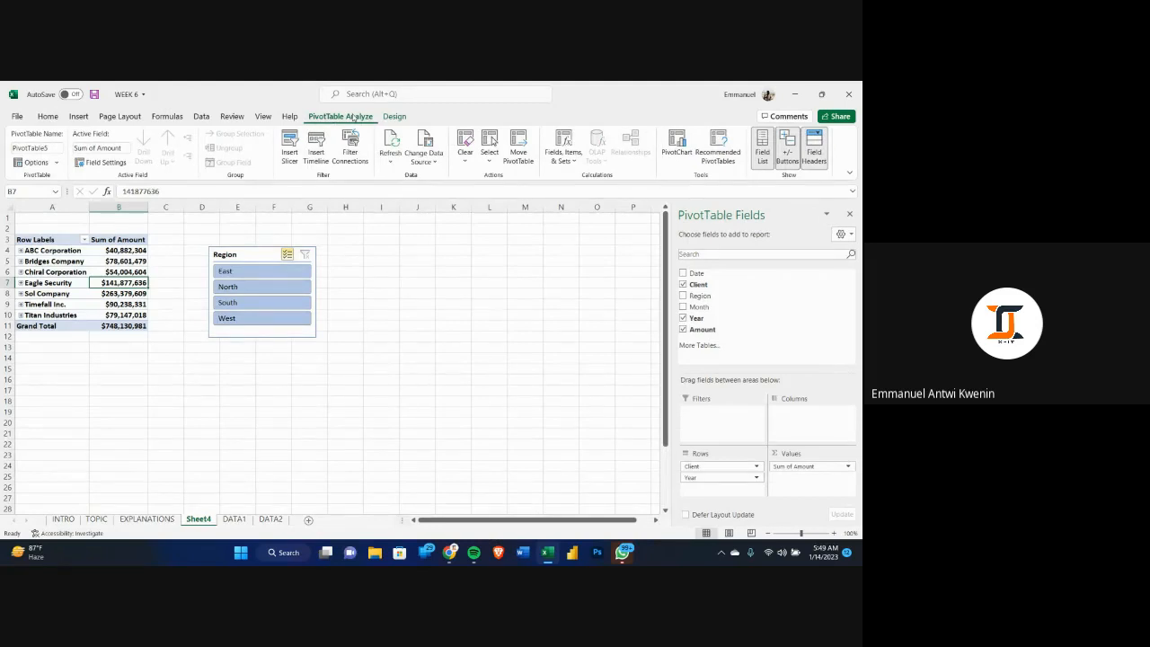
{"action": "left_click", "coordinate": [381, 273]}
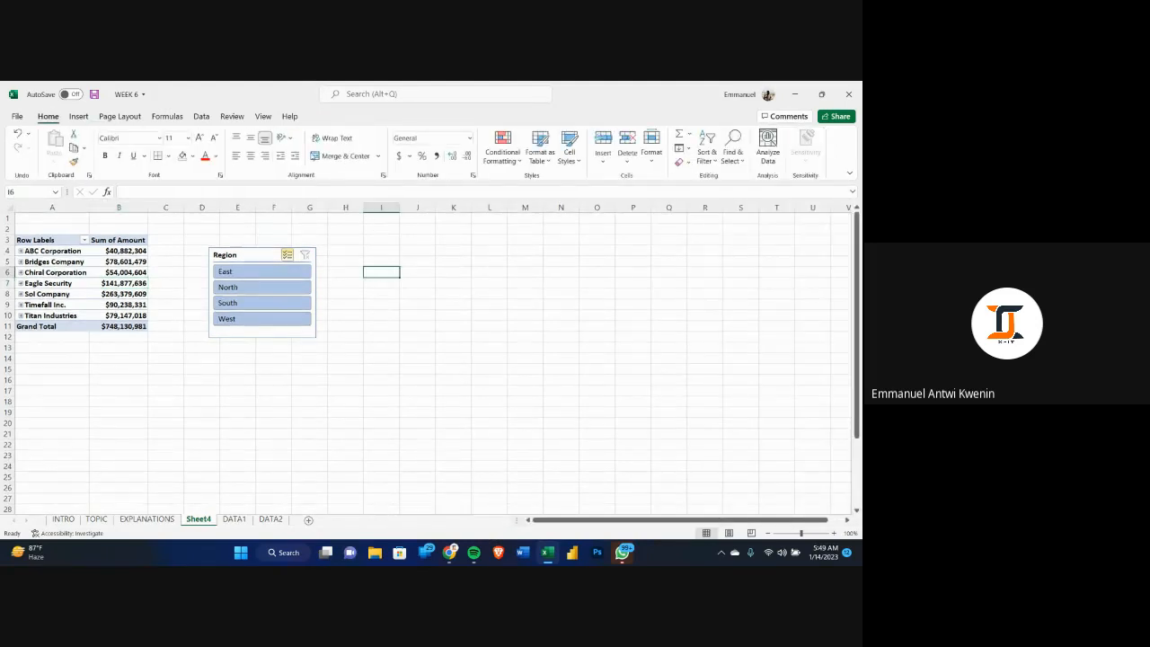
{"action": "left_click", "coordinate": [146, 293]}
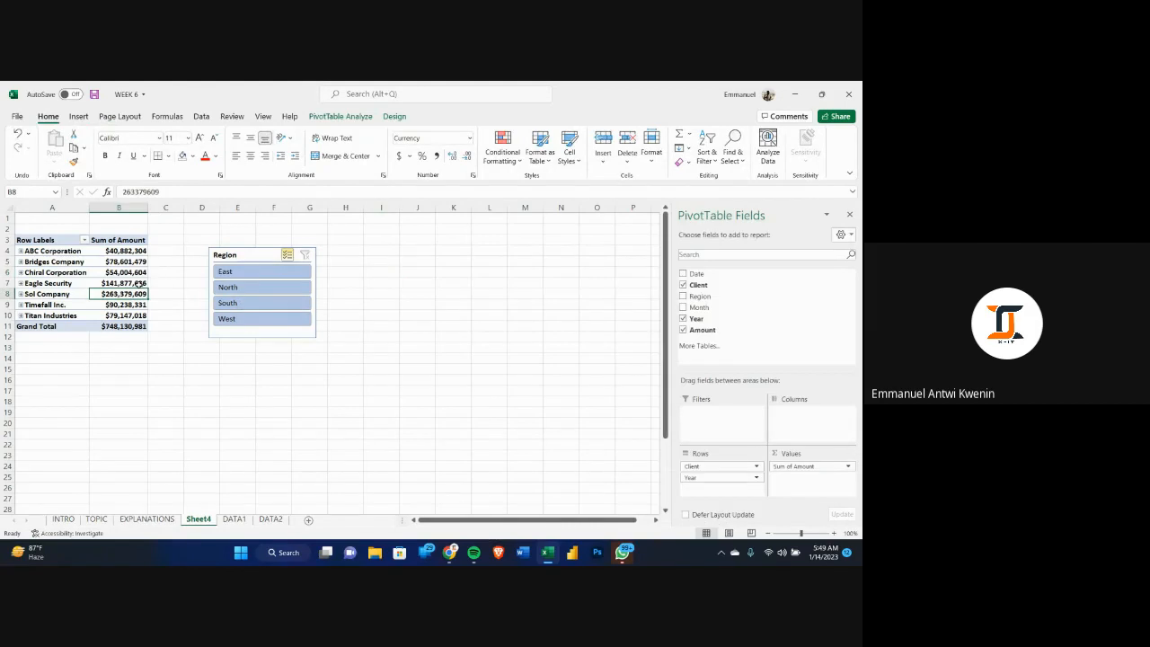
{"action": "left_click", "coordinate": [402, 335]}
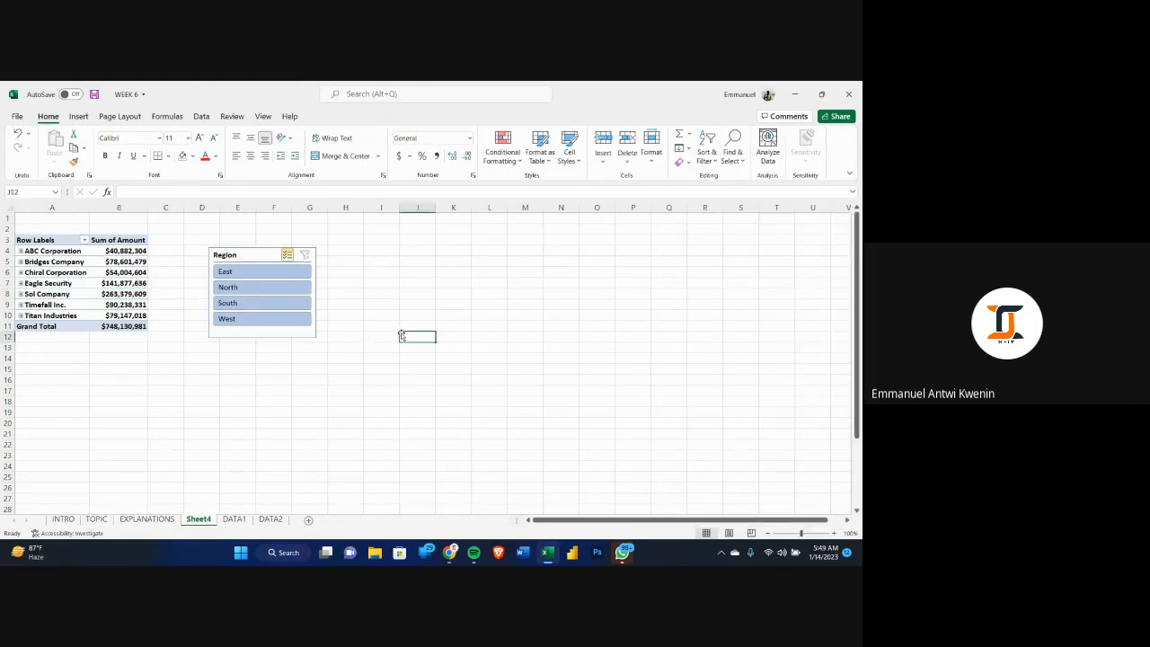
- Add the Amount field to the pivot table's values a second time, beside Sum of Amount
{"action": "left_click", "coordinate": [147, 316]}
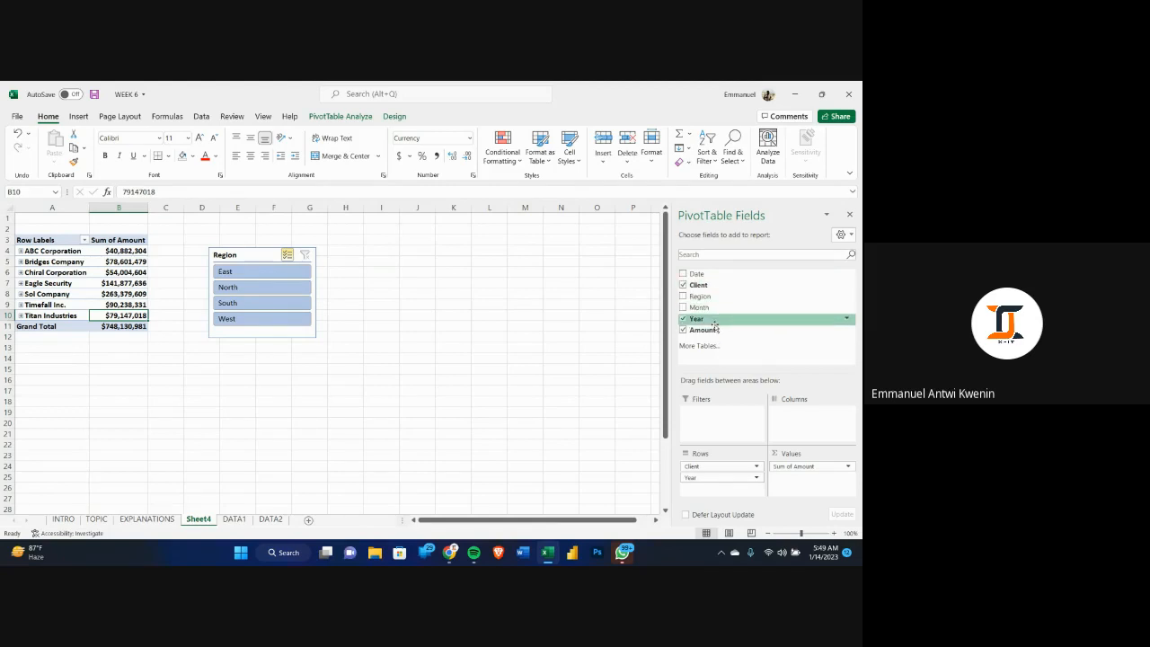
{"action": "left_click_drag", "start_coordinate": [710, 330], "coordinate": [809, 481]}
{"action": "left_click", "coordinate": [193, 252]}
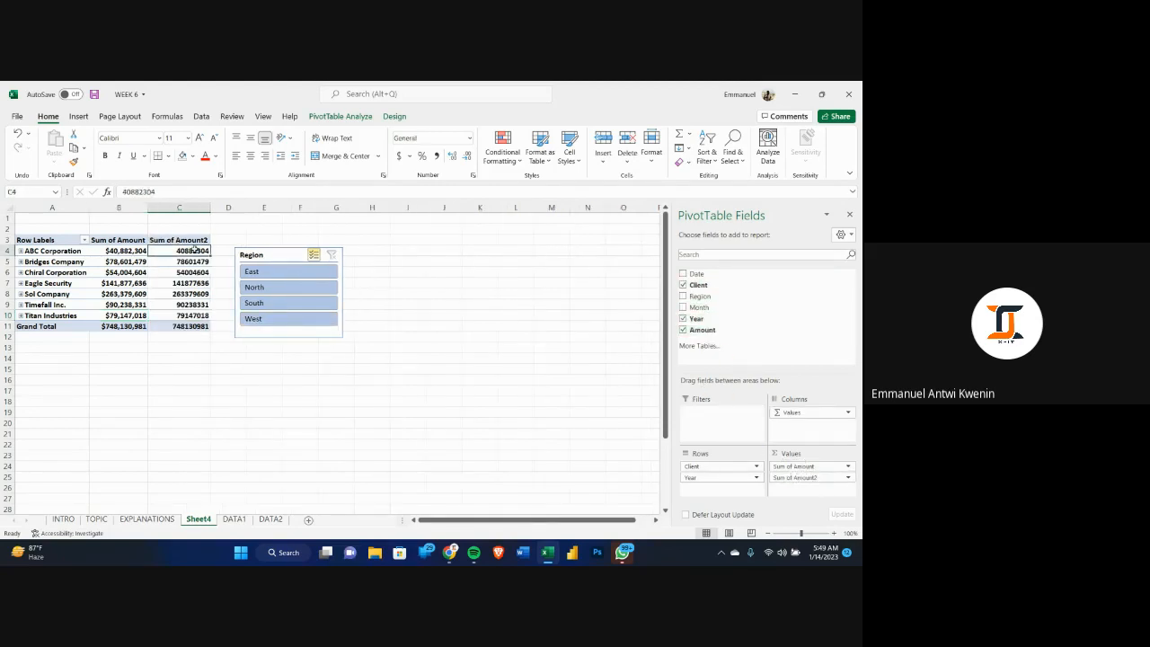
- Show the Sum of Amount2 values as % of Grand Total
{"action": "right_click", "coordinate": [196, 252]}
{"action": "left_click", "coordinate": [186, 256]}
{"action": "key", "text": "ctrl+shift+Down"}
{"action": "right_click", "coordinate": [176, 284]}
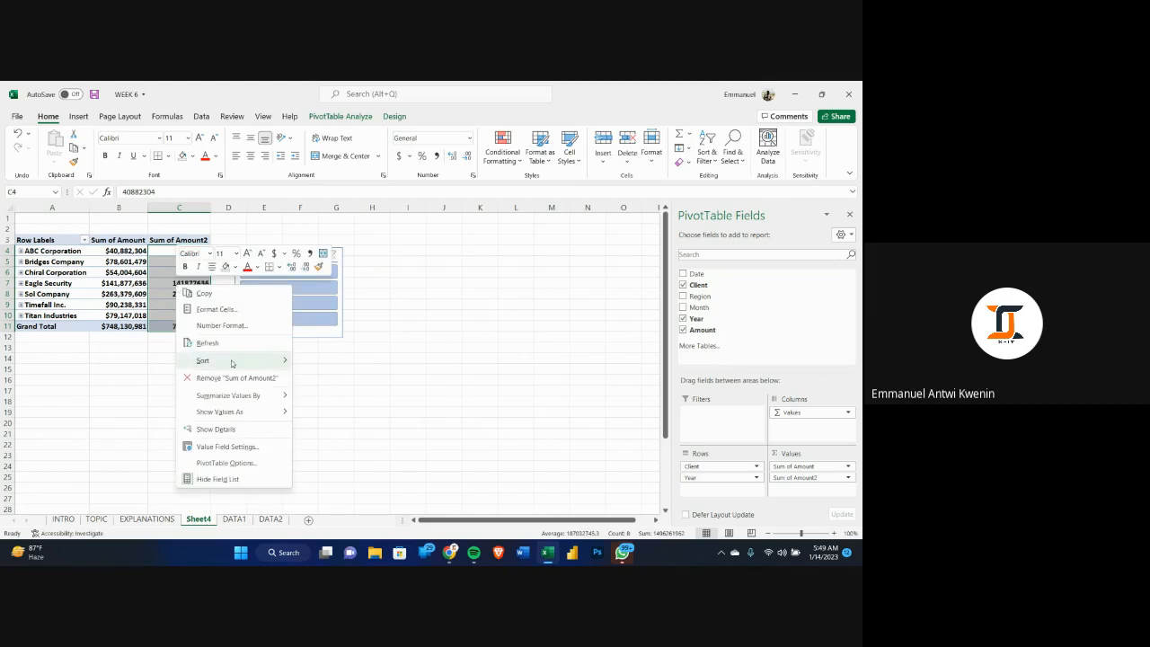
{"action": "mouse_move", "coordinate": [248, 416]}
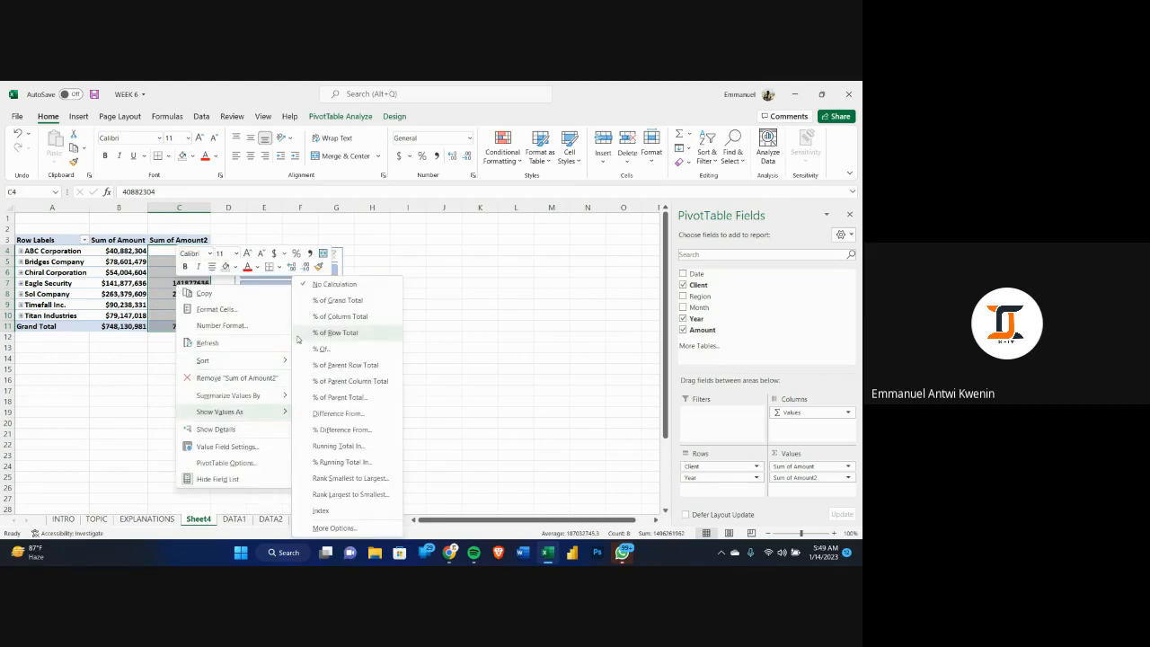
{"action": "left_click", "coordinate": [345, 304]}
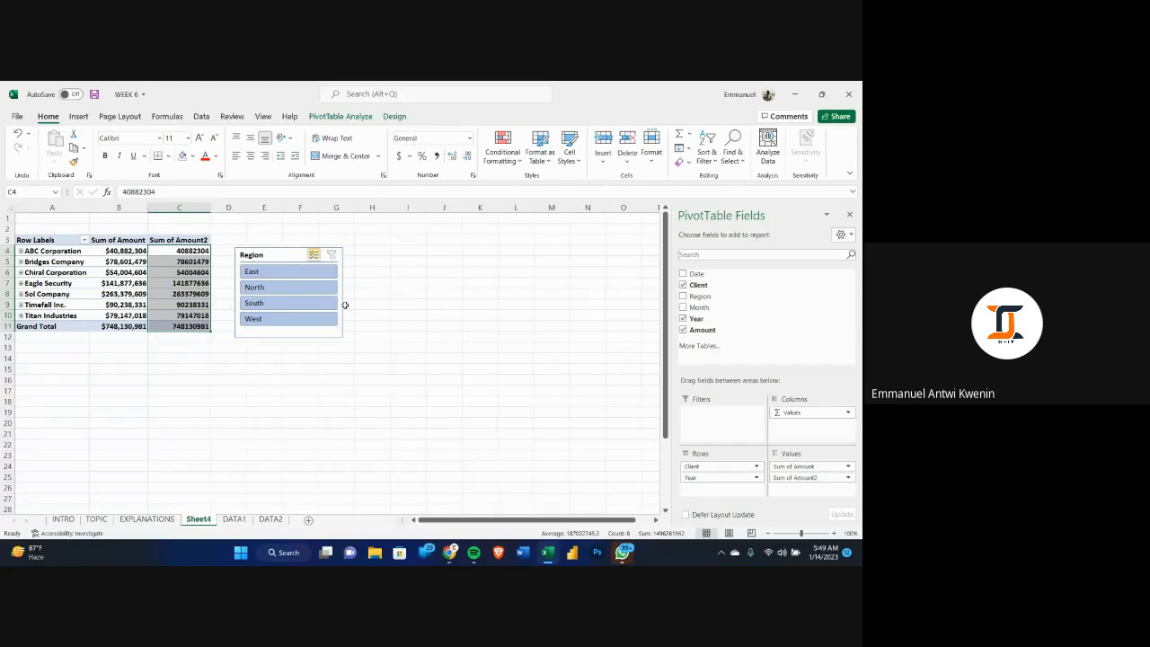
{"action": "left_click", "coordinate": [198, 368]}
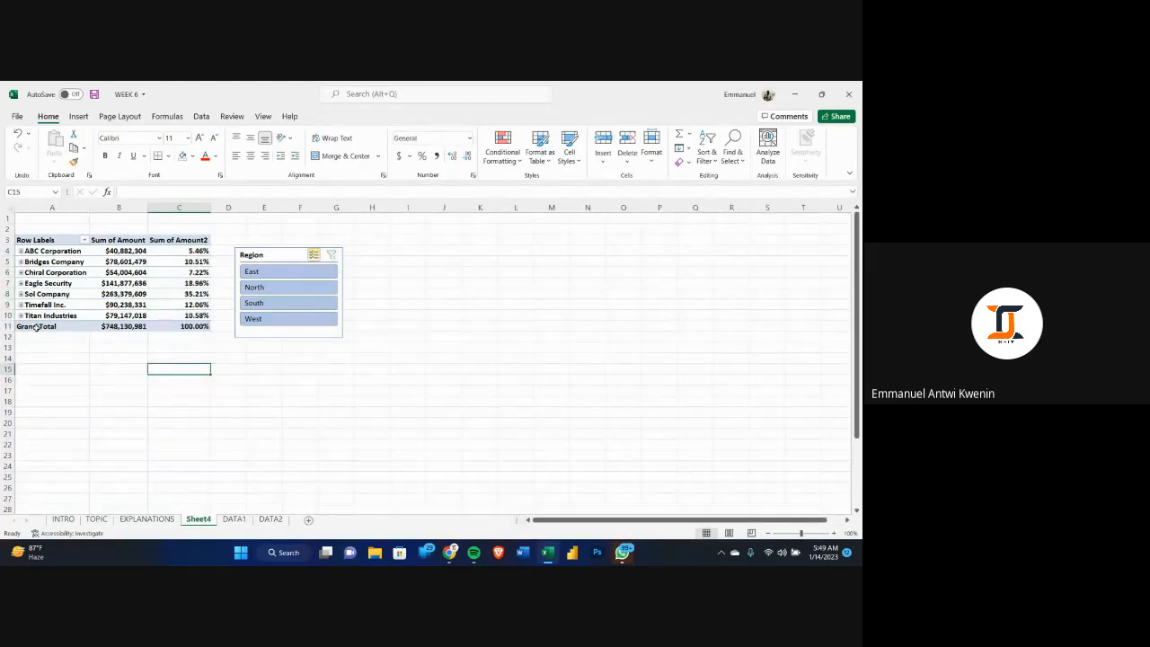
- Compare each client's percentage in Sum of Amount2 with its Sum of Amount and the grand total
{"action": "mouse_move", "coordinate": [206, 329]}
{"action": "left_click_drag", "start_coordinate": [191, 252], "coordinate": [192, 316]}
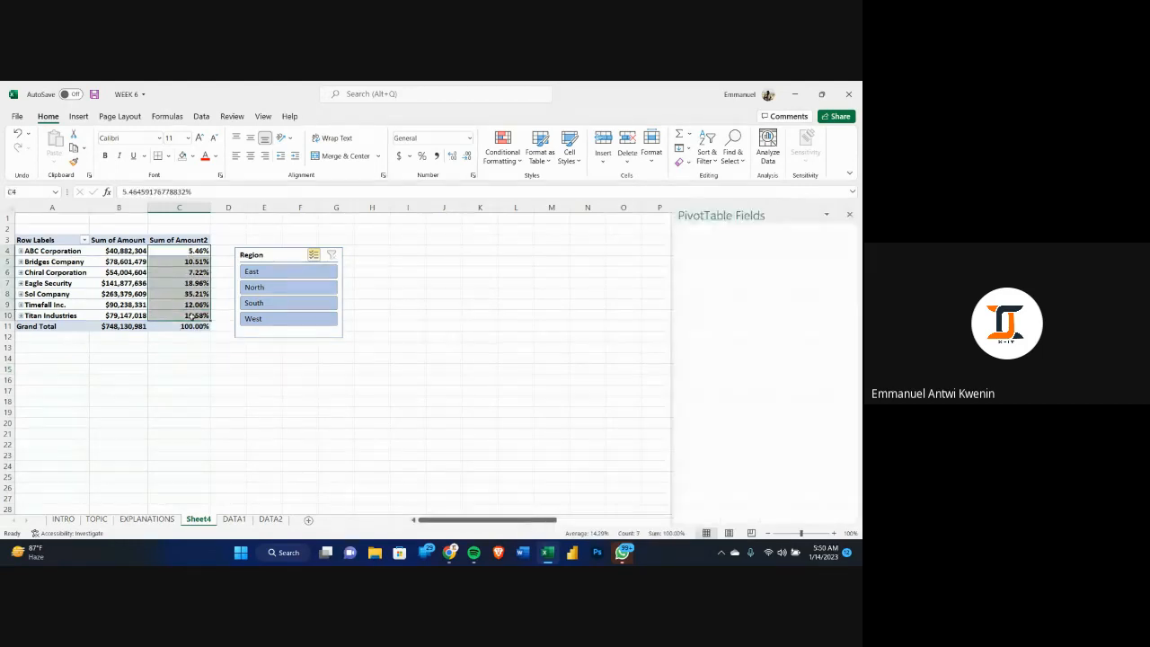
{"action": "left_click", "coordinate": [290, 378]}
{"action": "mouse_move", "coordinate": [121, 258]}
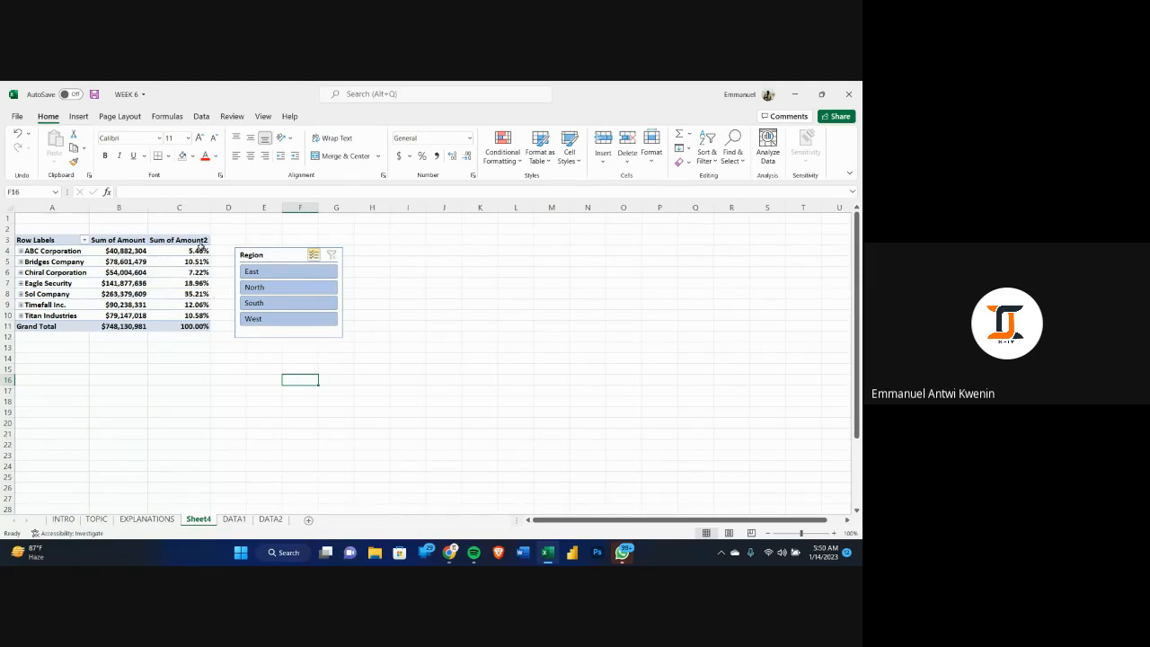
{"action": "mouse_move", "coordinate": [204, 252]}
{"action": "mouse_move", "coordinate": [123, 295]}
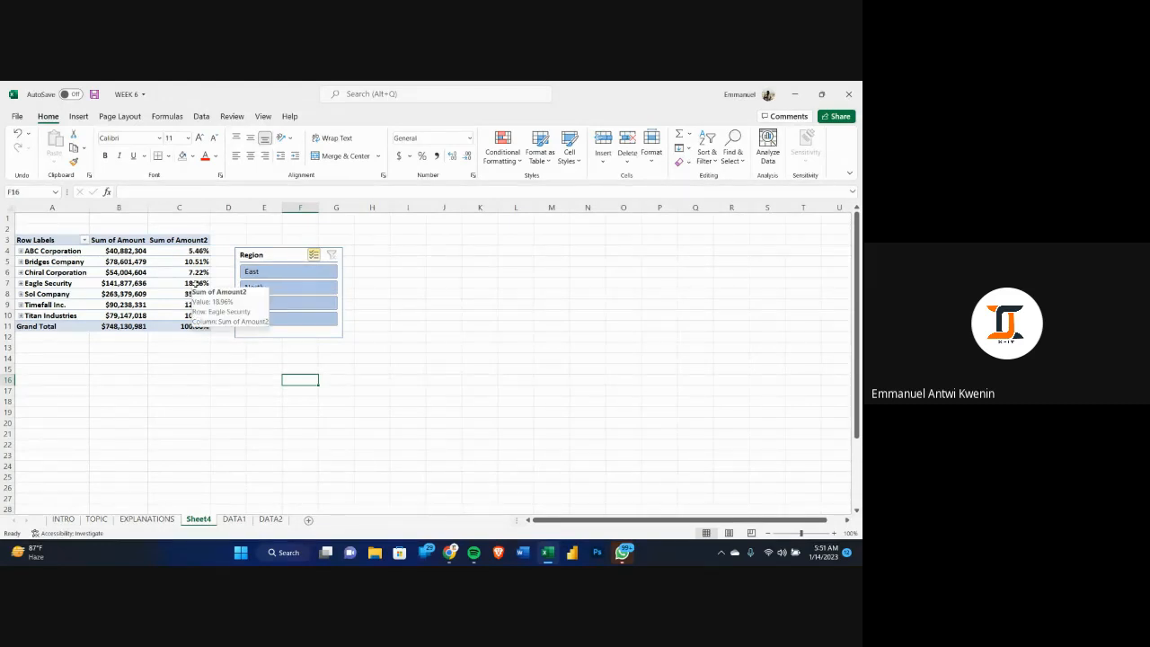
{"action": "left_click_drag", "start_coordinate": [194, 251], "coordinate": [192, 315]}
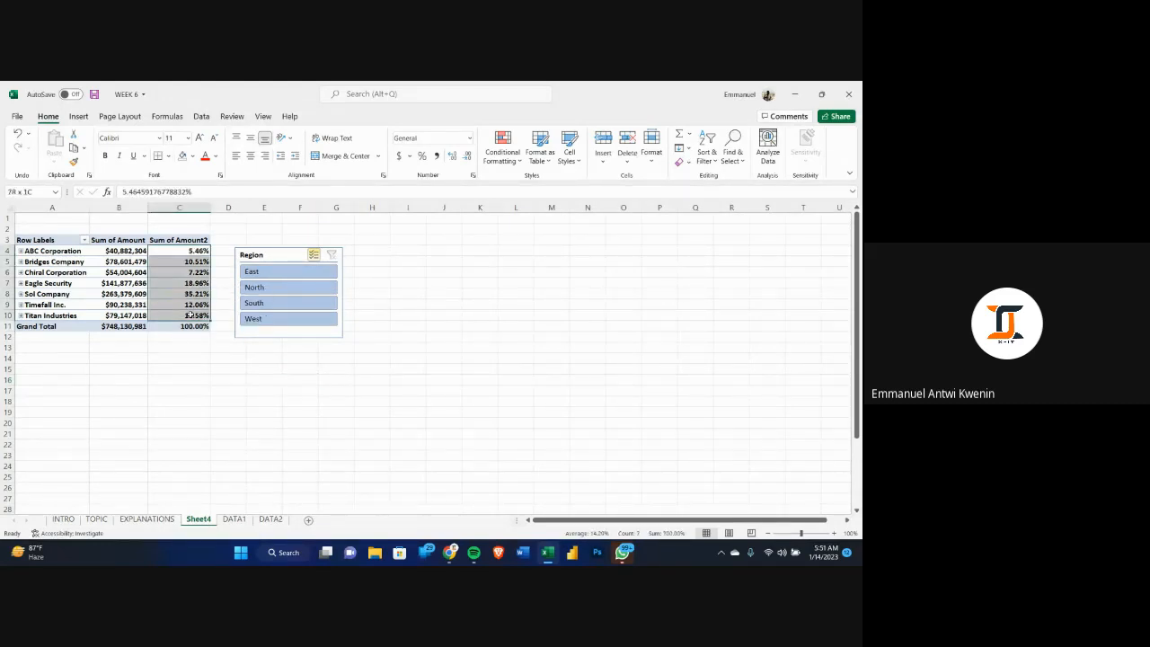
{"action": "right_click", "coordinate": [192, 302]}
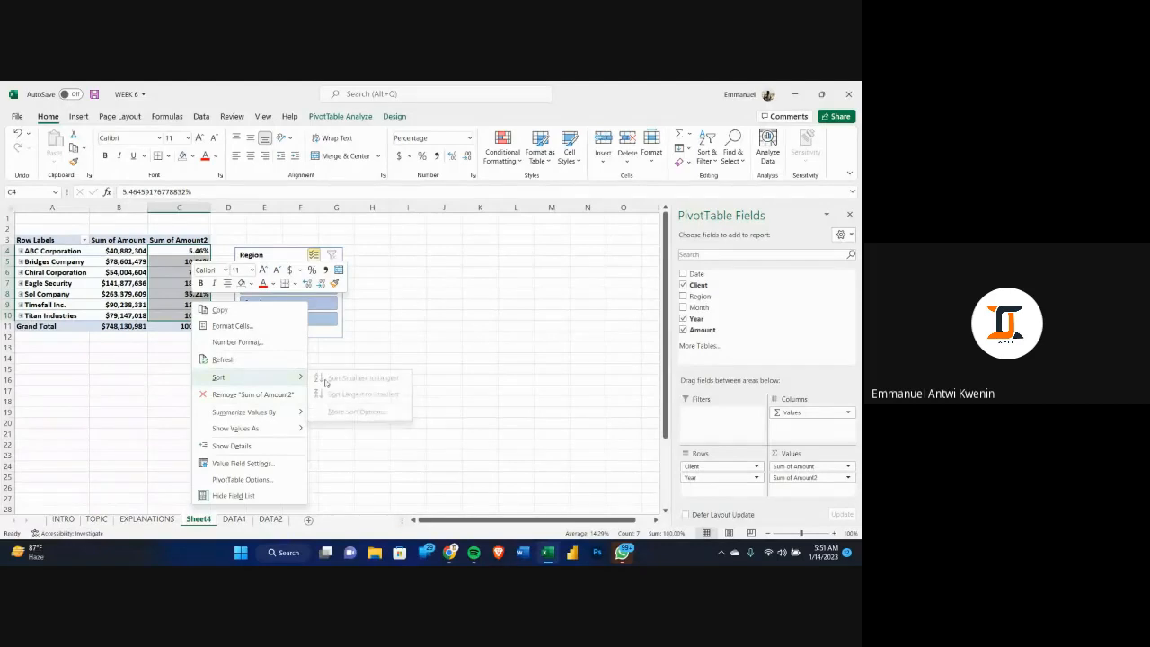
{"action": "left_click", "coordinate": [128, 306]}
{"action": "left_click", "coordinate": [169, 369]}
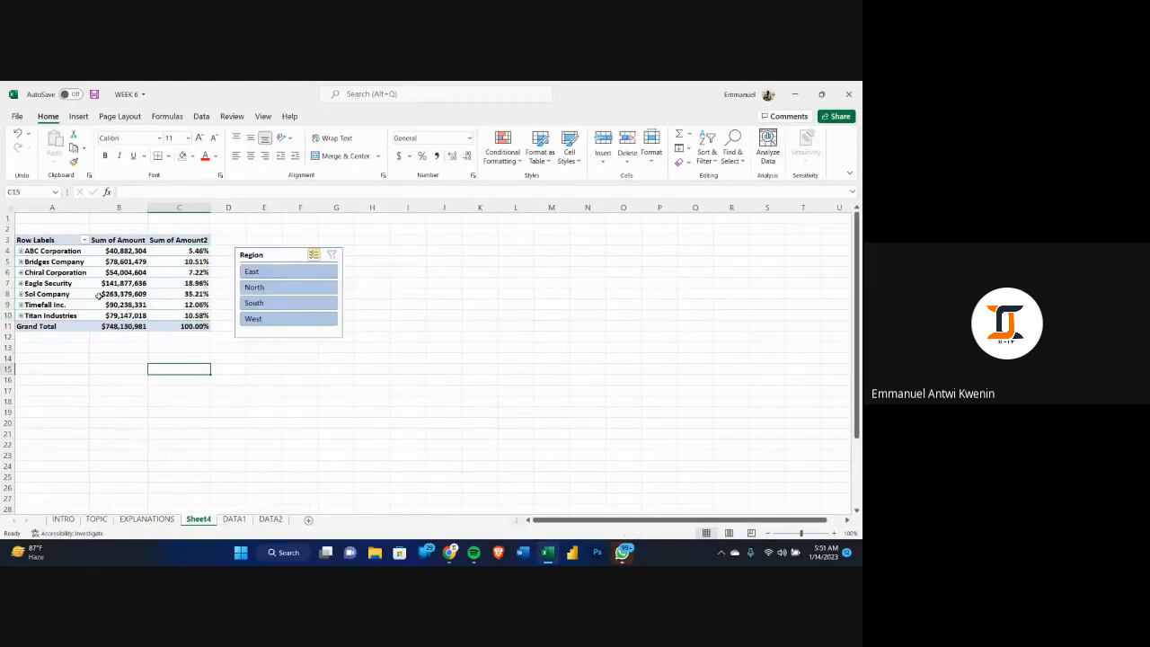
{"action": "right_click", "coordinate": [60, 254]}
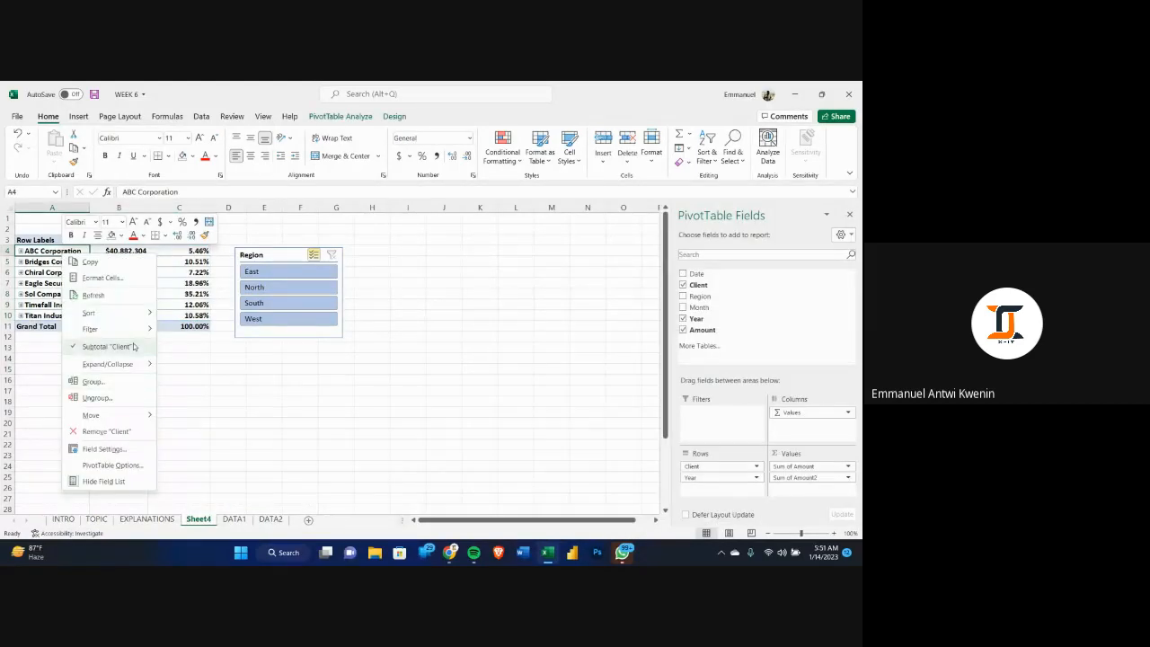
{"action": "mouse_move", "coordinate": [108, 312]}
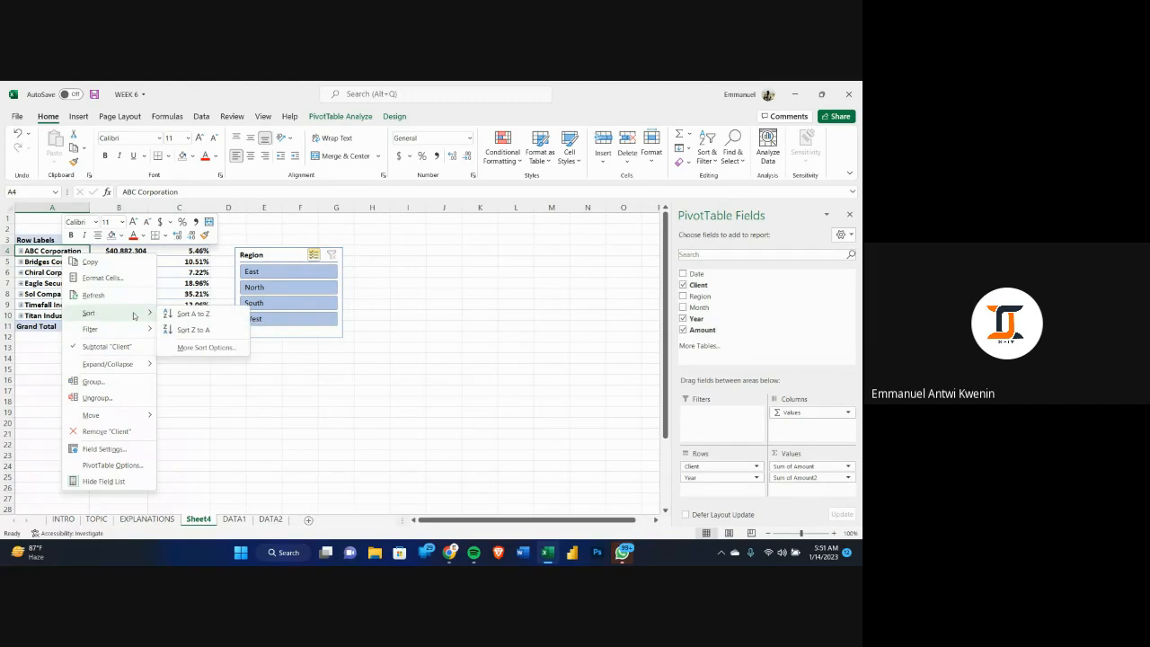
- Sort the clients by their Sum of Amount2 percentages from smallest to largest
{"action": "right_click", "coordinate": [184, 255]}
{"action": "mouse_move", "coordinate": [225, 325]}
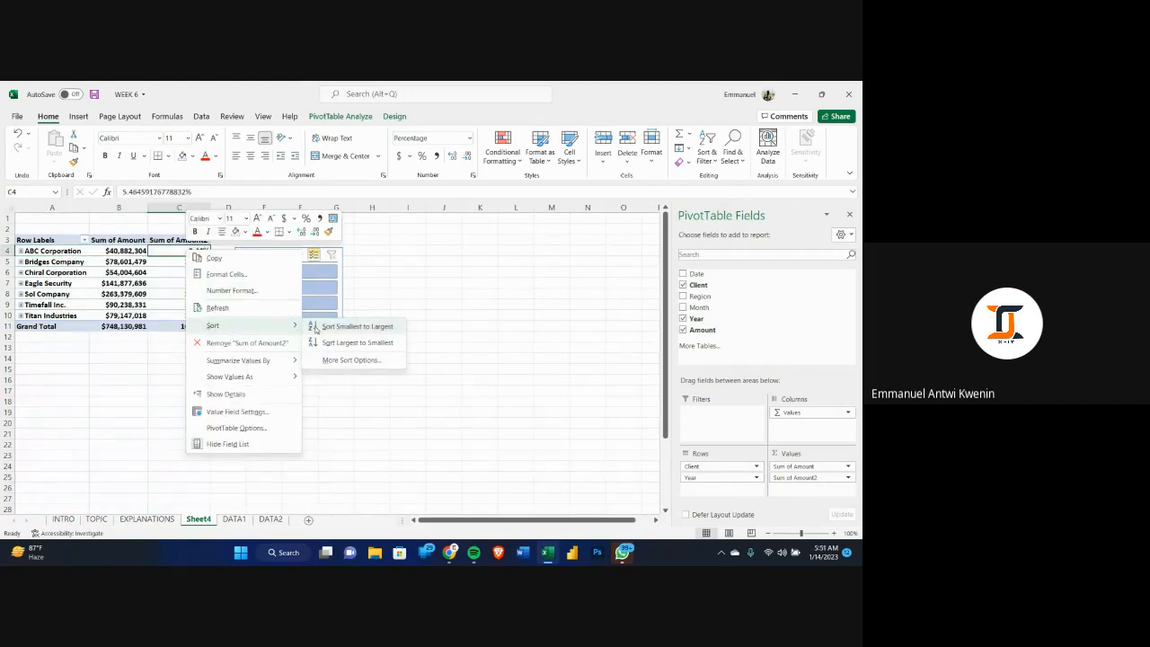
{"action": "left_click", "coordinate": [315, 329]}
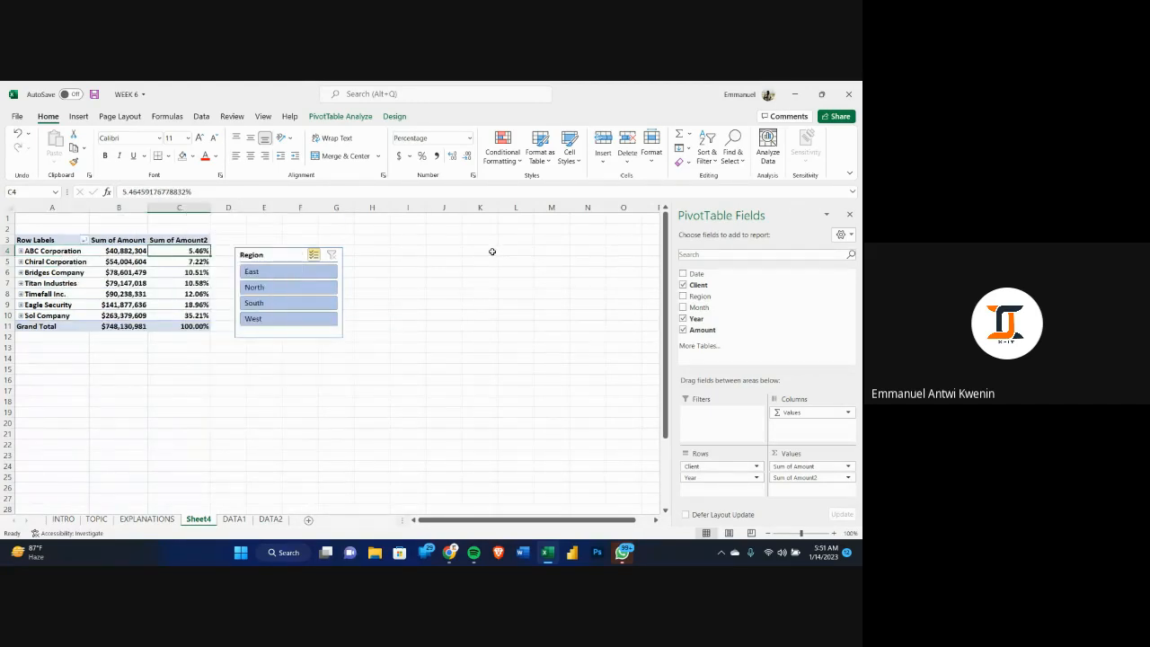
{"action": "left_click", "coordinate": [442, 359]}
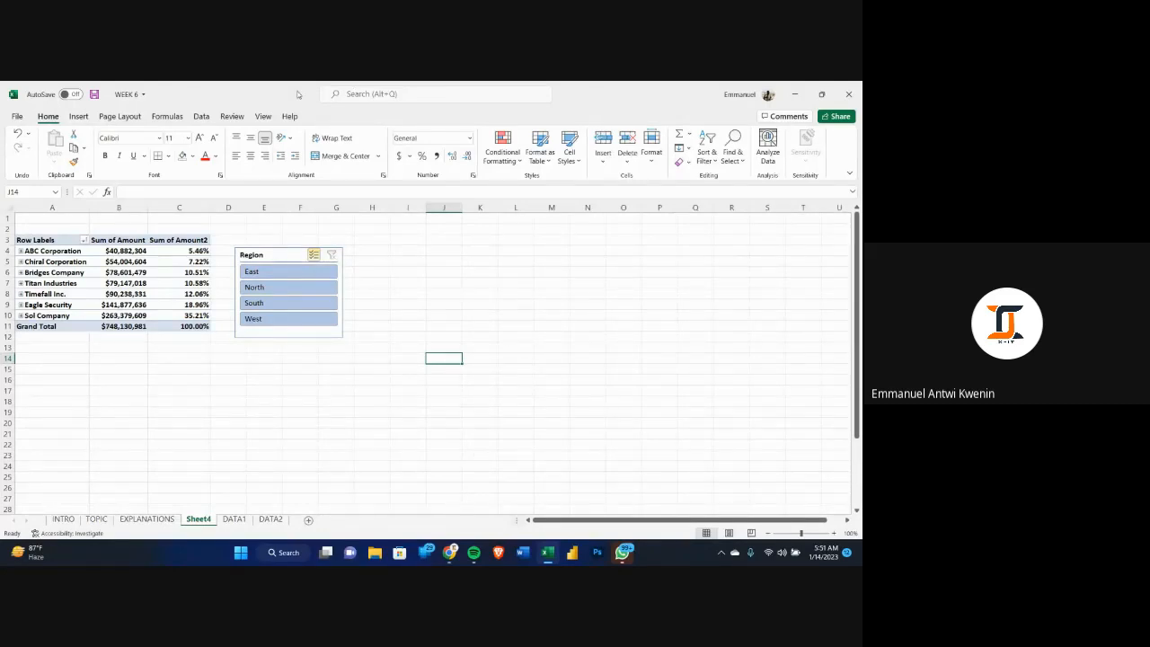
- Examine the sorted Sum of Amount2 percentages from ABC Corporation down to Sol Company
{"action": "left_click", "coordinate": [194, 252]}
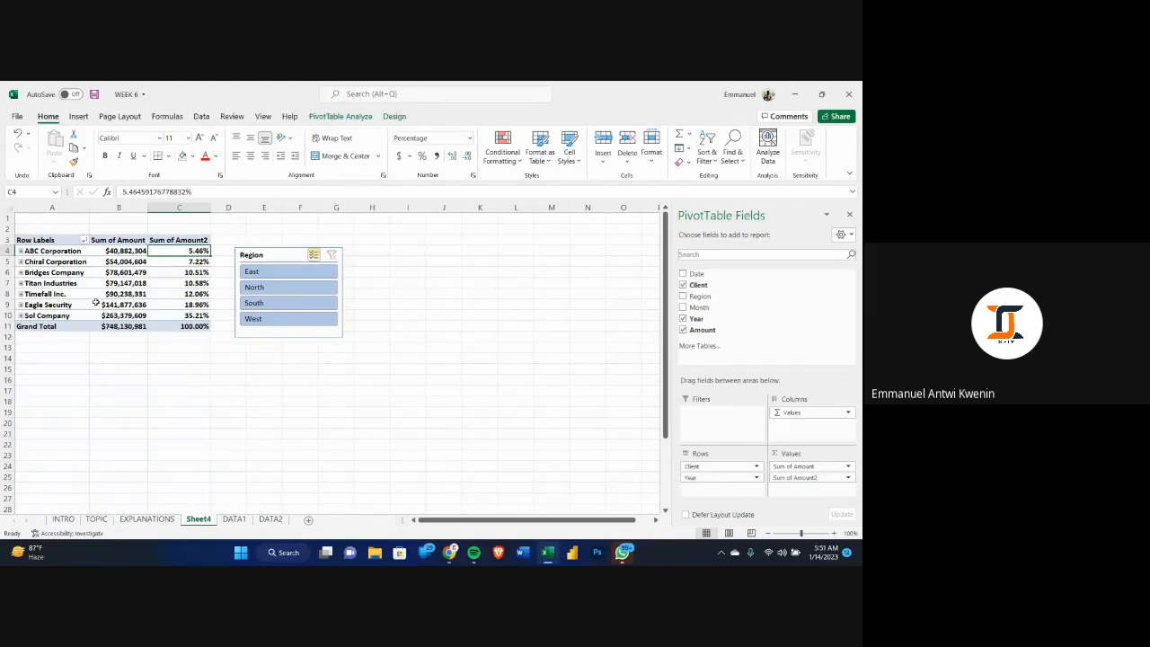
{"action": "left_click", "coordinate": [196, 306]}
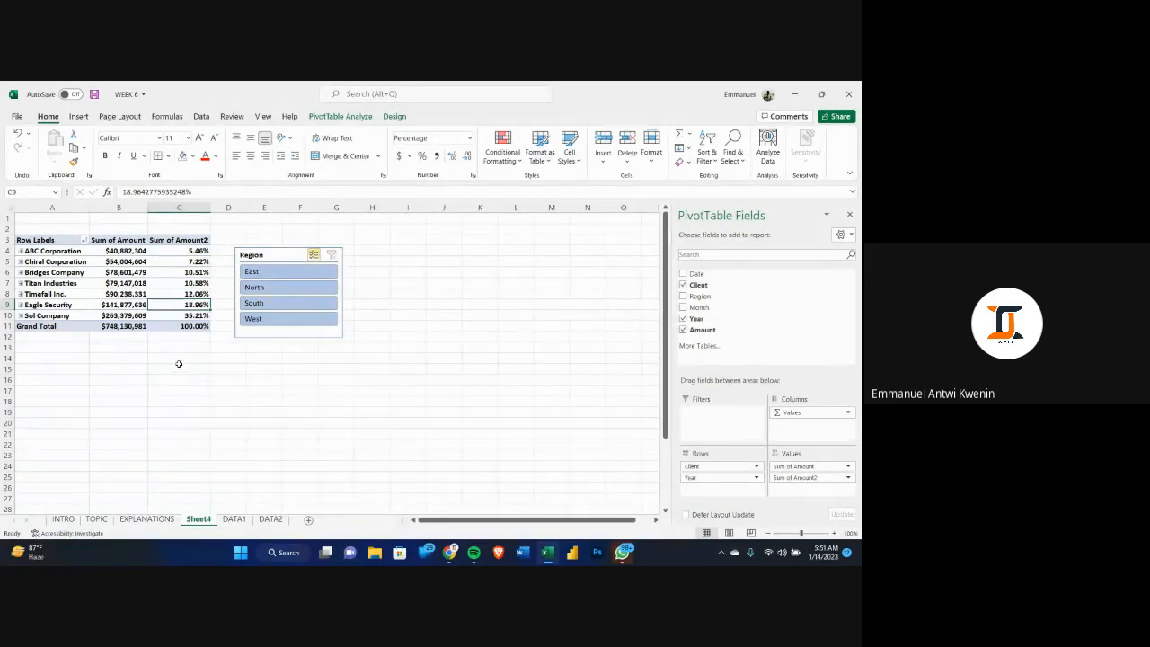
{"action": "left_click_drag", "start_coordinate": [188, 251], "coordinate": [196, 320]}
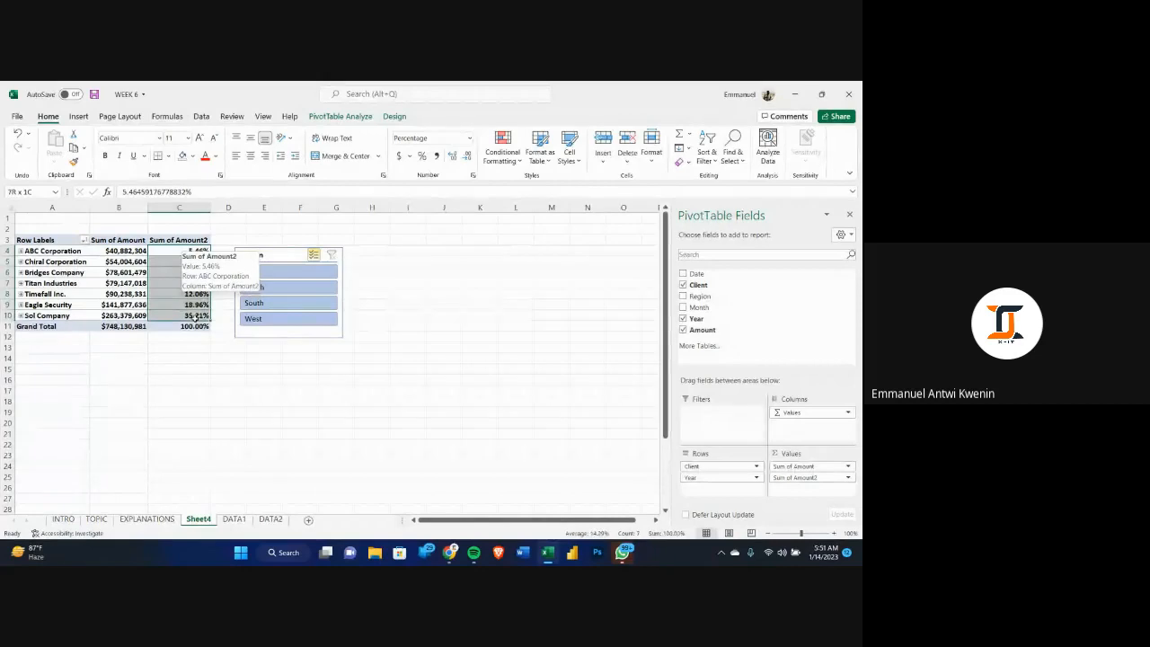
{"action": "left_click", "coordinate": [265, 368]}
{"action": "mouse_move", "coordinate": [198, 260]}
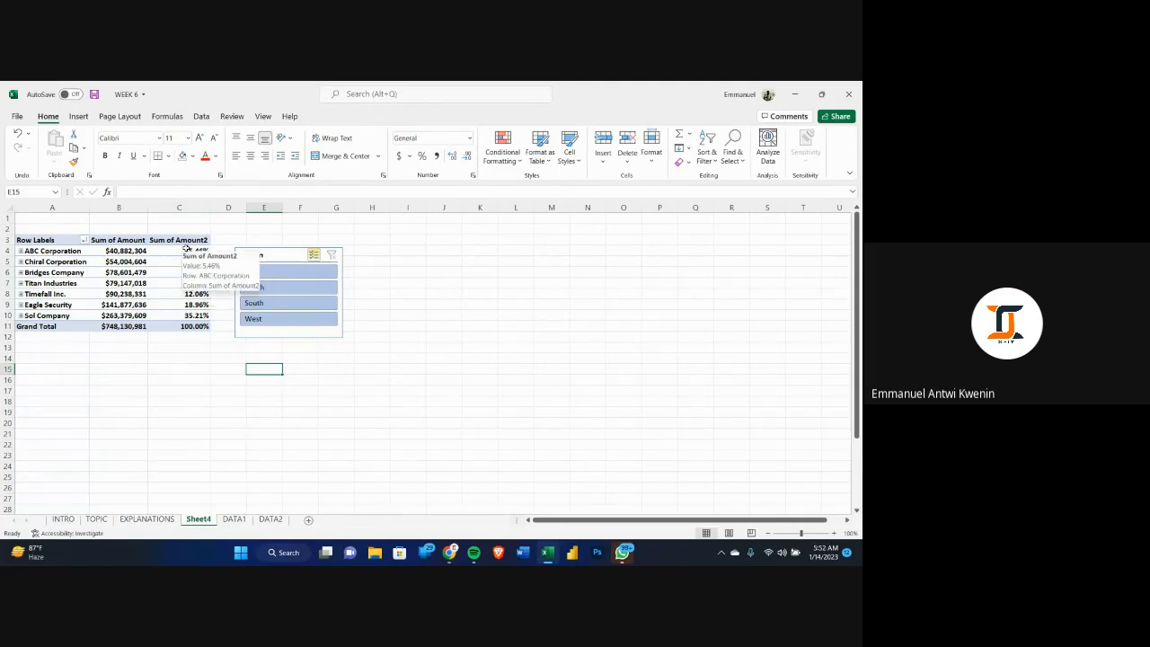
{"action": "left_click_drag", "start_coordinate": [185, 248], "coordinate": [196, 315]}
{"action": "right_click", "coordinate": [196, 315]}
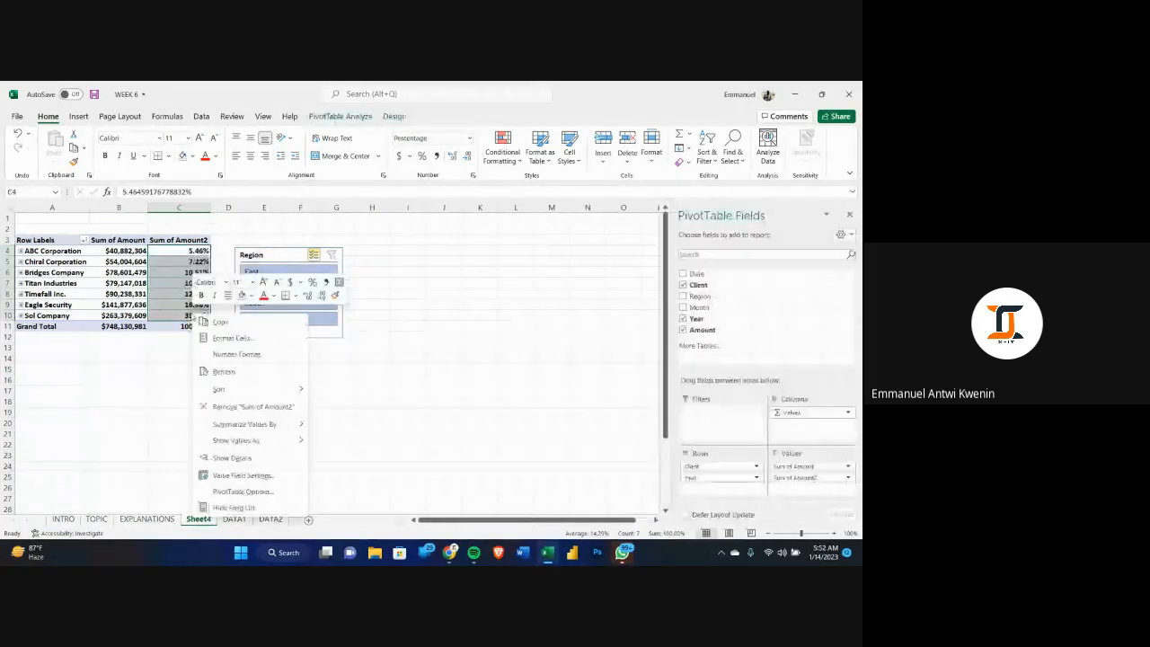
{"action": "left_click", "coordinate": [321, 370]}
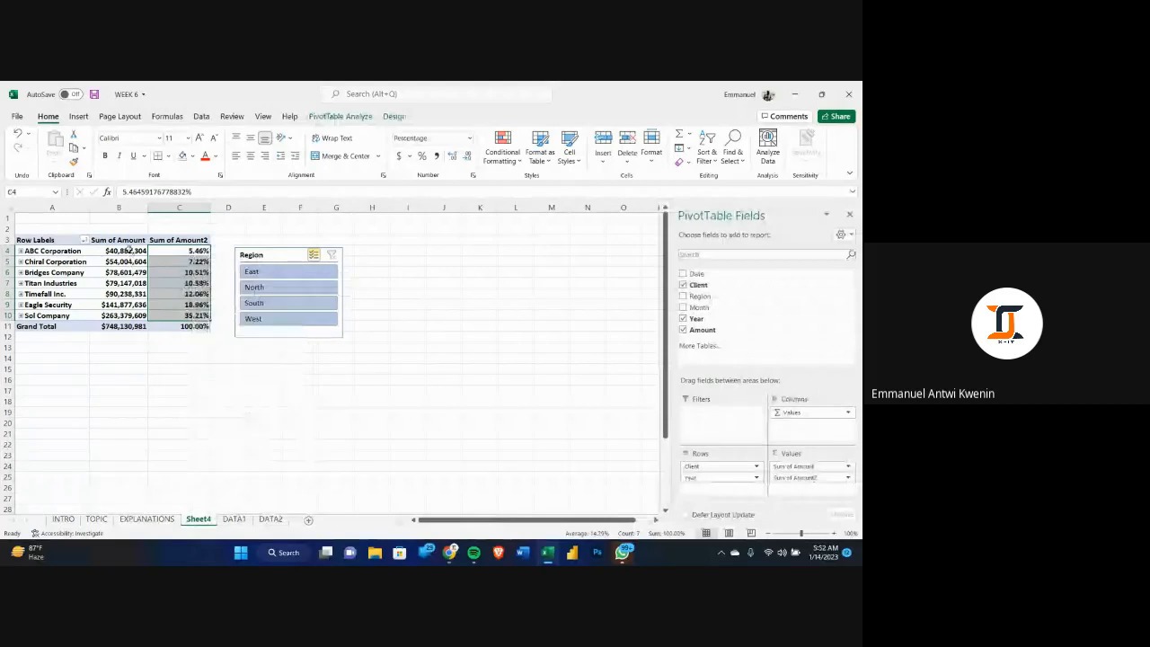
{"action": "left_click", "coordinate": [321, 369]}
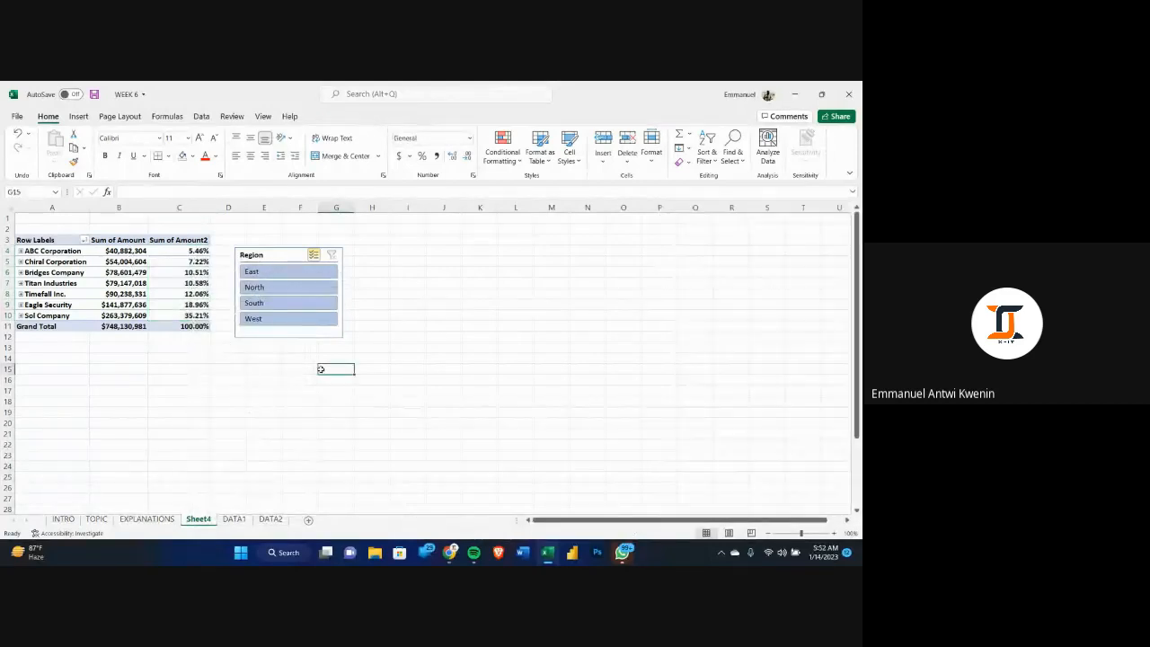
- Examine the Sum of Amount values for each client from ABC Corporation down to Sol Company
{"action": "left_click", "coordinate": [132, 261]}
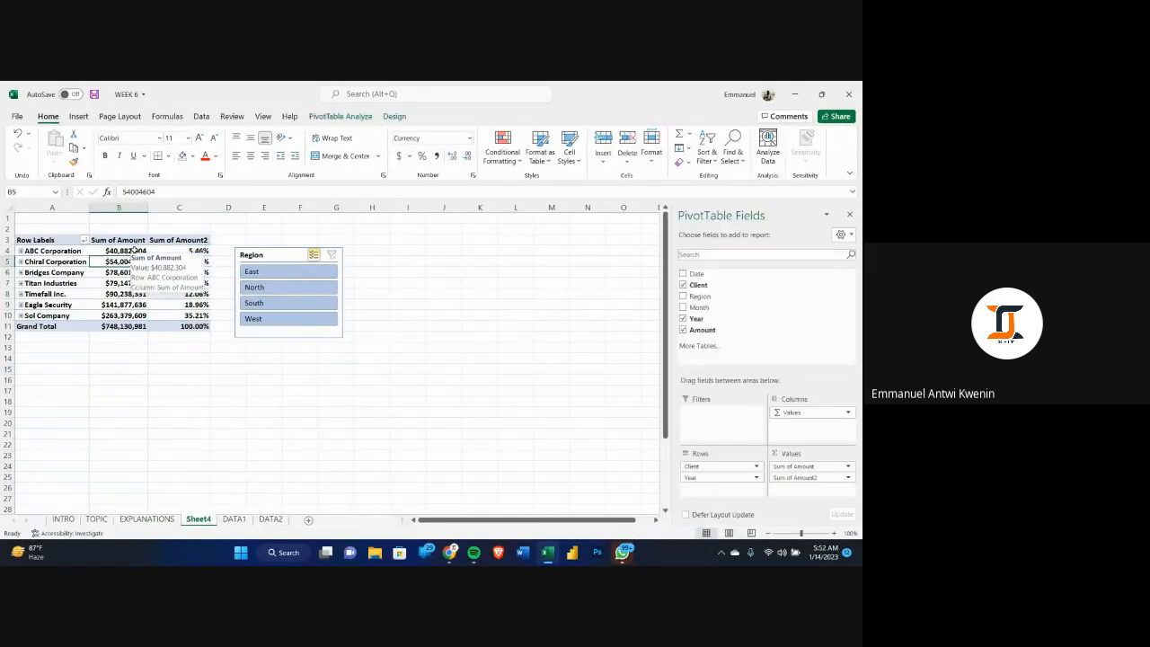
{"action": "left_click_drag", "start_coordinate": [133, 250], "coordinate": [141, 311]}
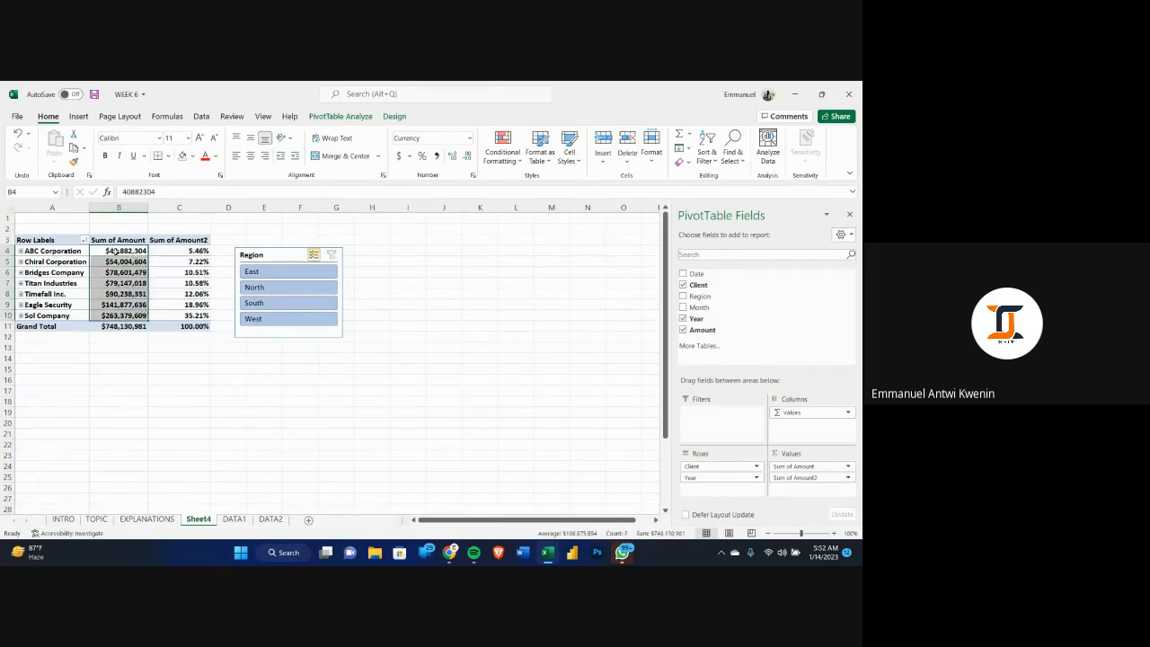
{"action": "left_click_drag", "start_coordinate": [114, 251], "coordinate": [118, 314]}
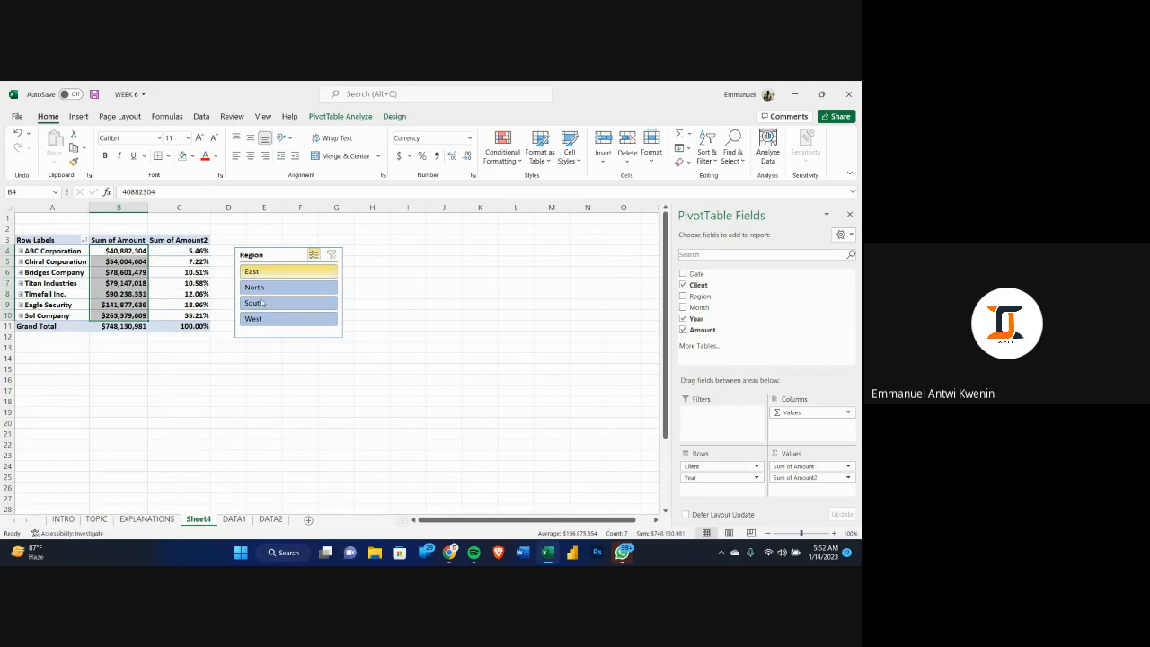
{"action": "left_click", "coordinate": [128, 251]}
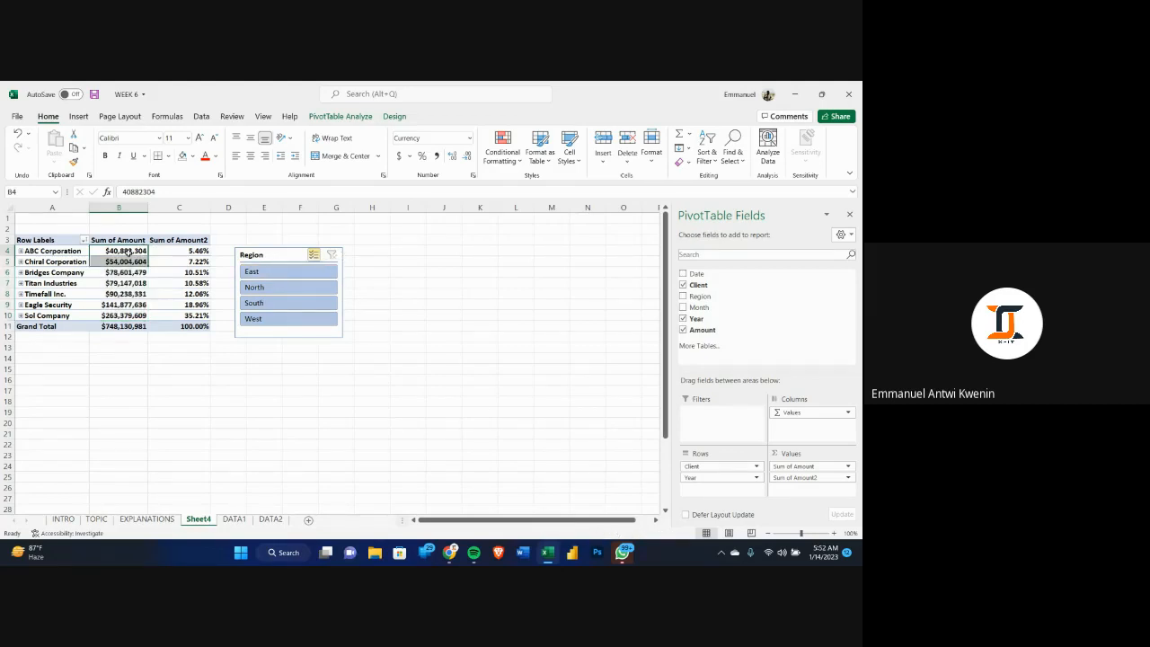
{"action": "left_click_drag", "start_coordinate": [127, 251], "coordinate": [118, 316]}
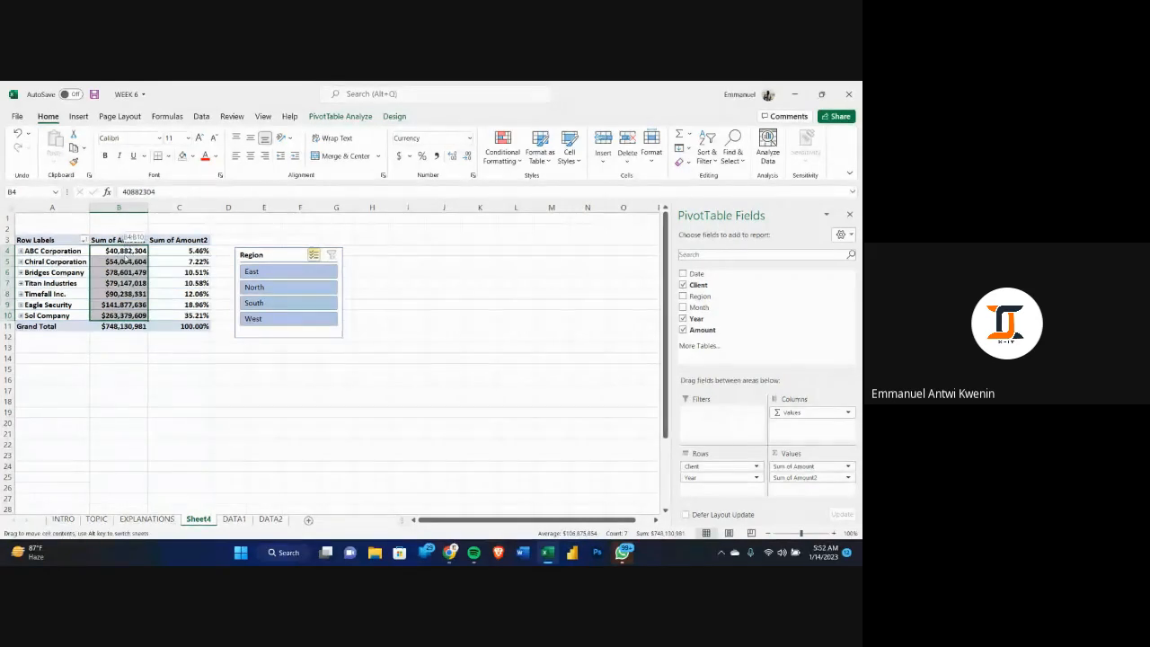
{"action": "left_click", "coordinate": [126, 251]}
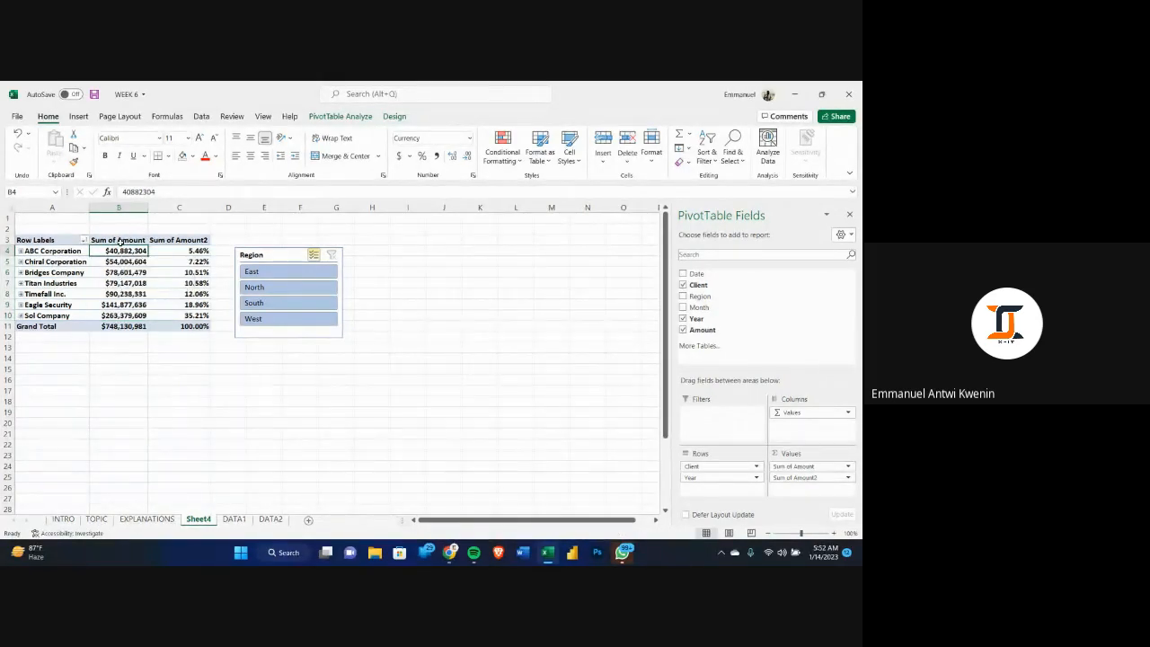
{"action": "left_click_drag", "start_coordinate": [133, 261], "coordinate": [126, 347]}
{"action": "left_click", "coordinate": [516, 379]}
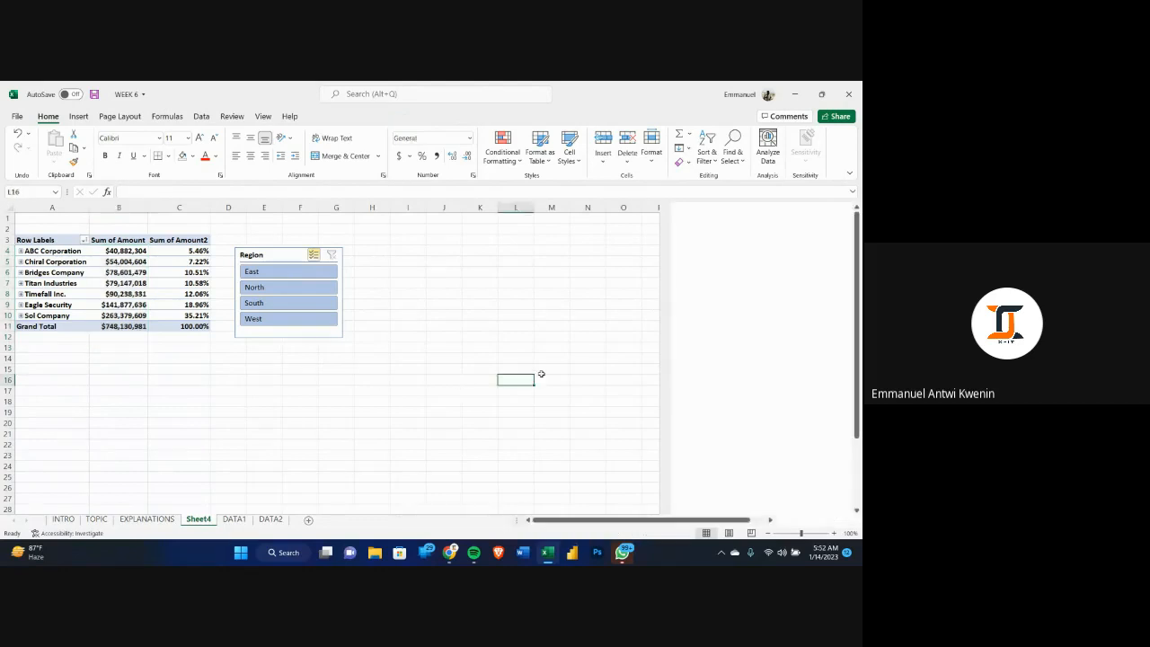
- Add the Amount field to the pivot table's values a third time and move the Region slicer clear of the new column
{"action": "left_click", "coordinate": [54, 295]}
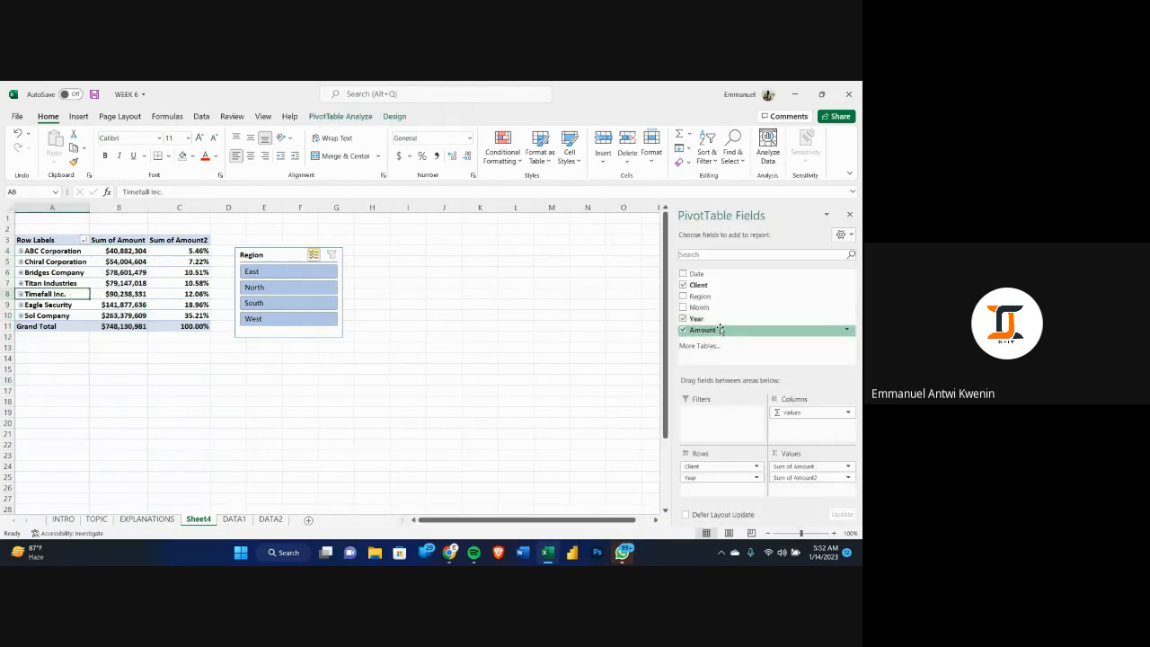
{"action": "left_click_drag", "start_coordinate": [721, 330], "coordinate": [807, 493]}
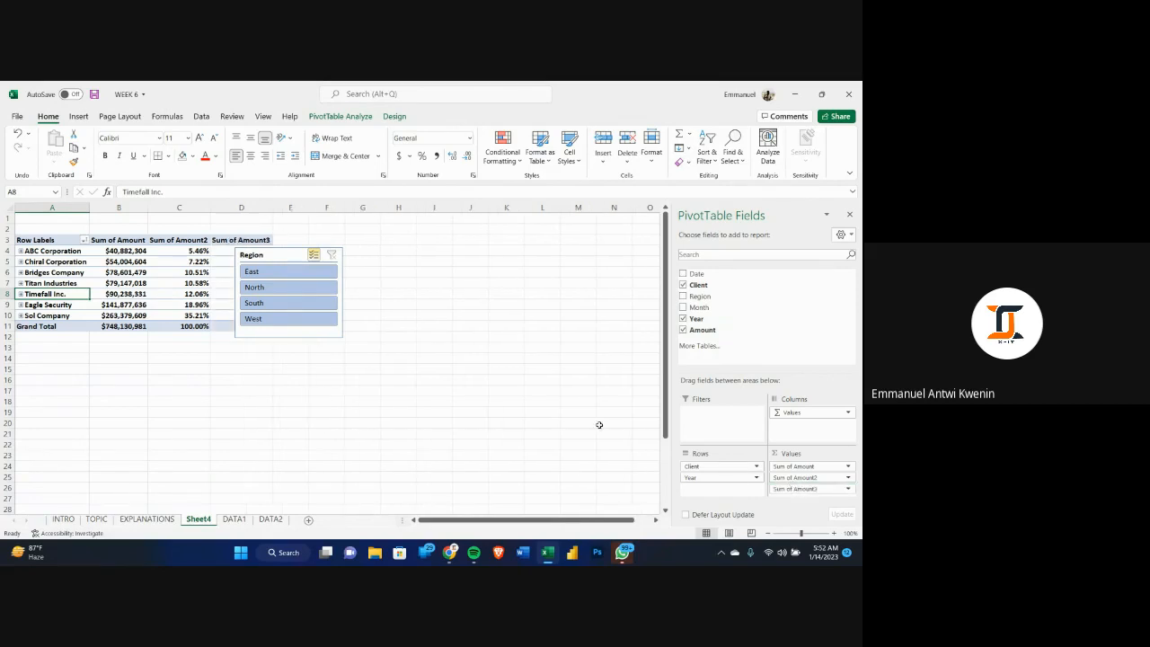
{"action": "left_click_drag", "start_coordinate": [306, 255], "coordinate": [458, 269]}
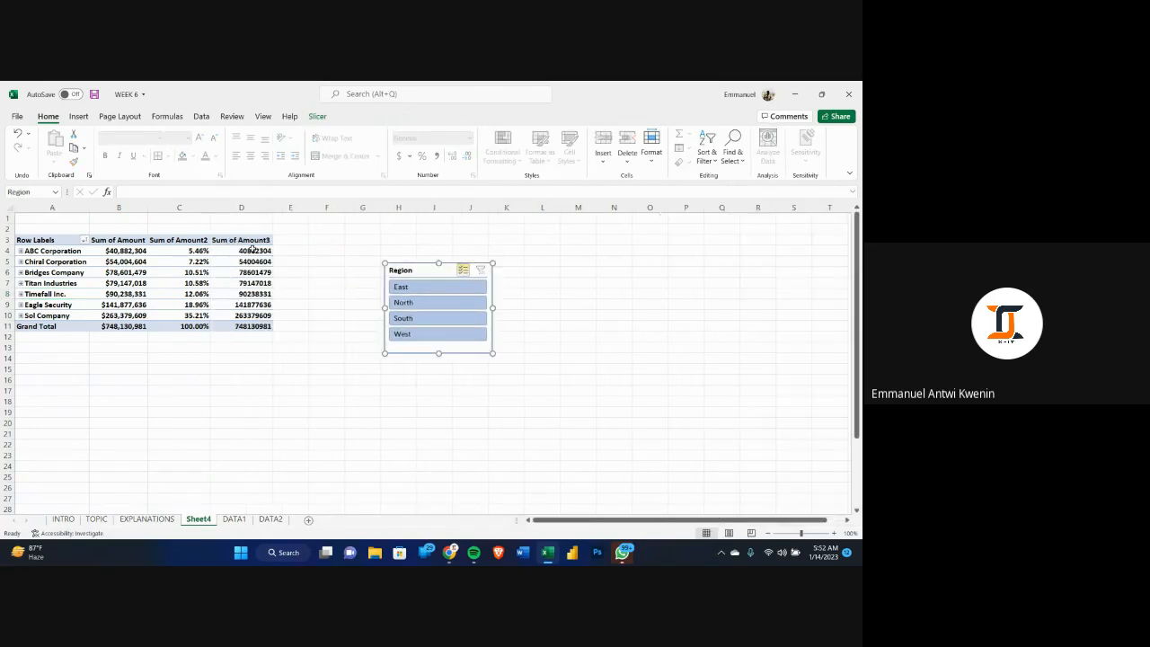
- Review the Show Values As and Summarize Values By options available for the Sum of Amount3 values
{"action": "left_click_drag", "start_coordinate": [255, 251], "coordinate": [253, 328]}
{"action": "right_click", "coordinate": [254, 286]}
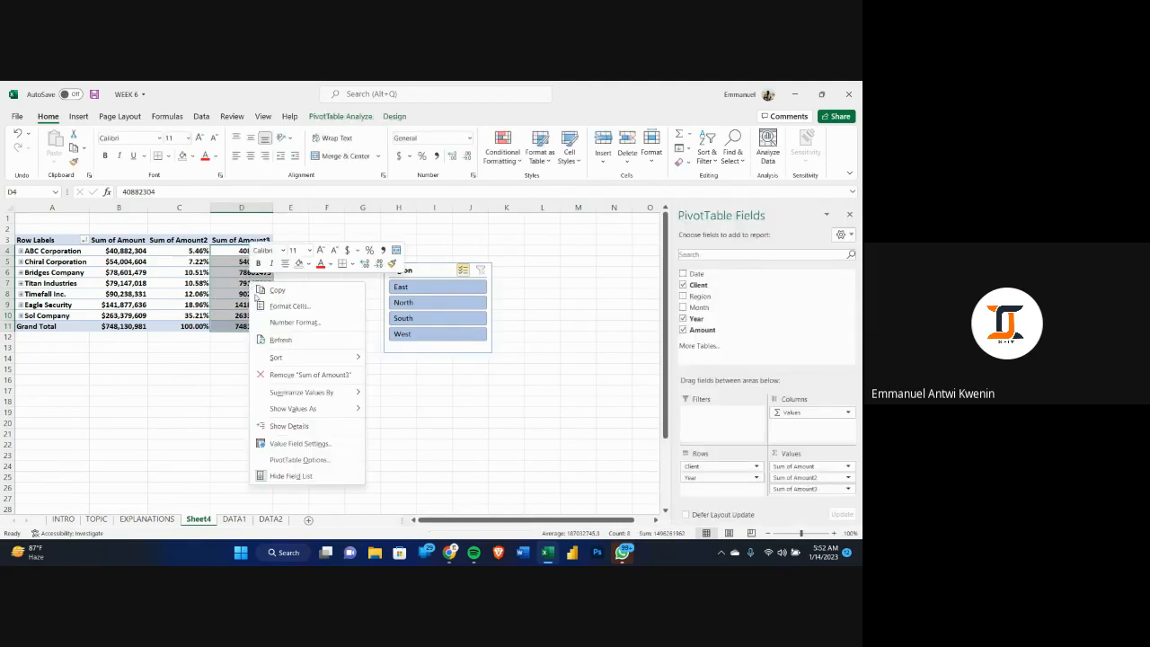
{"action": "mouse_move", "coordinate": [321, 409]}
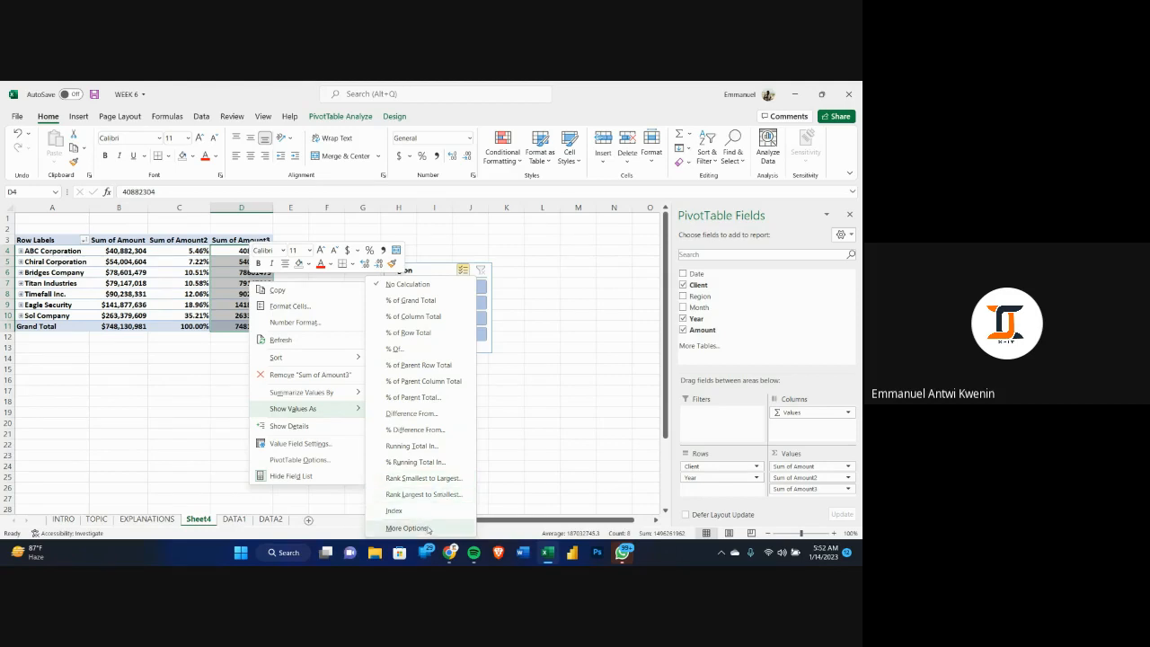
{"action": "mouse_move", "coordinate": [361, 395]}
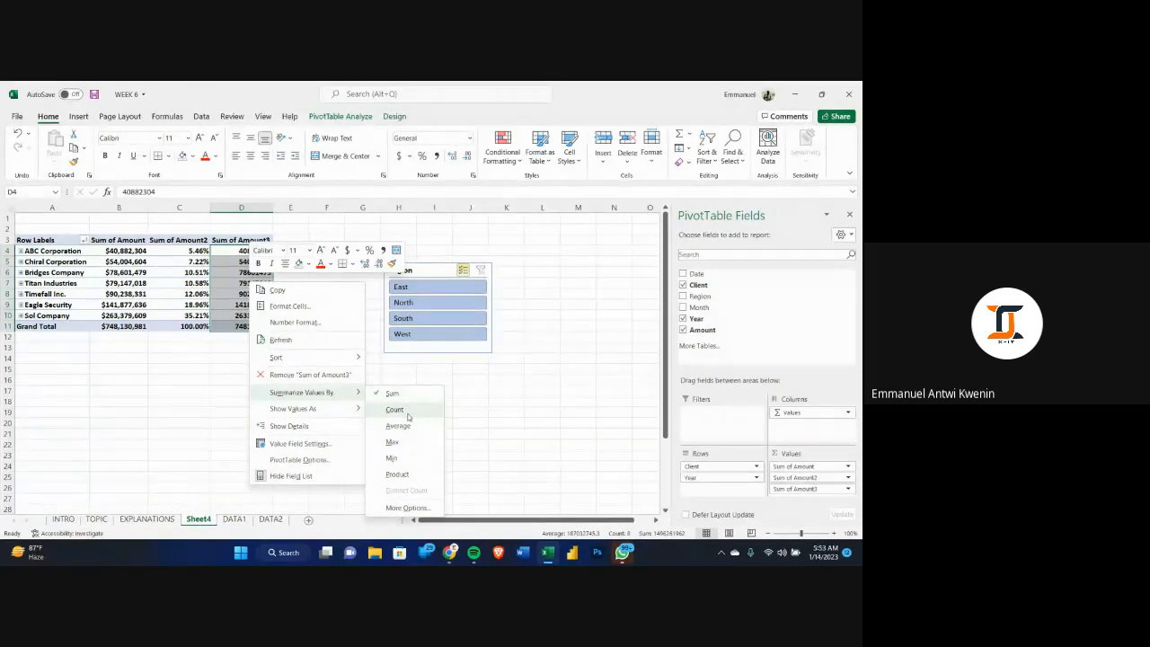
{"action": "key", "text": "Escape"}
{"action": "left_click", "coordinate": [433, 404]}
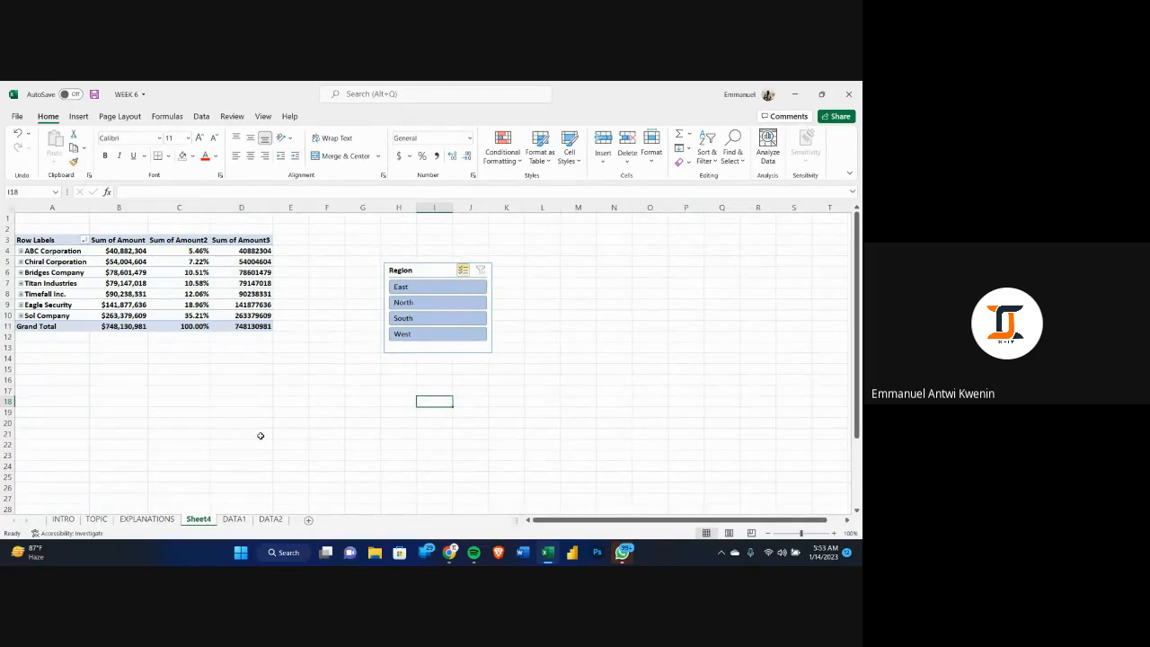
- Move the Region slicer closer to the pivot table, level with its header row
{"action": "left_click_drag", "start_coordinate": [423, 262], "coordinate": [358, 242]}
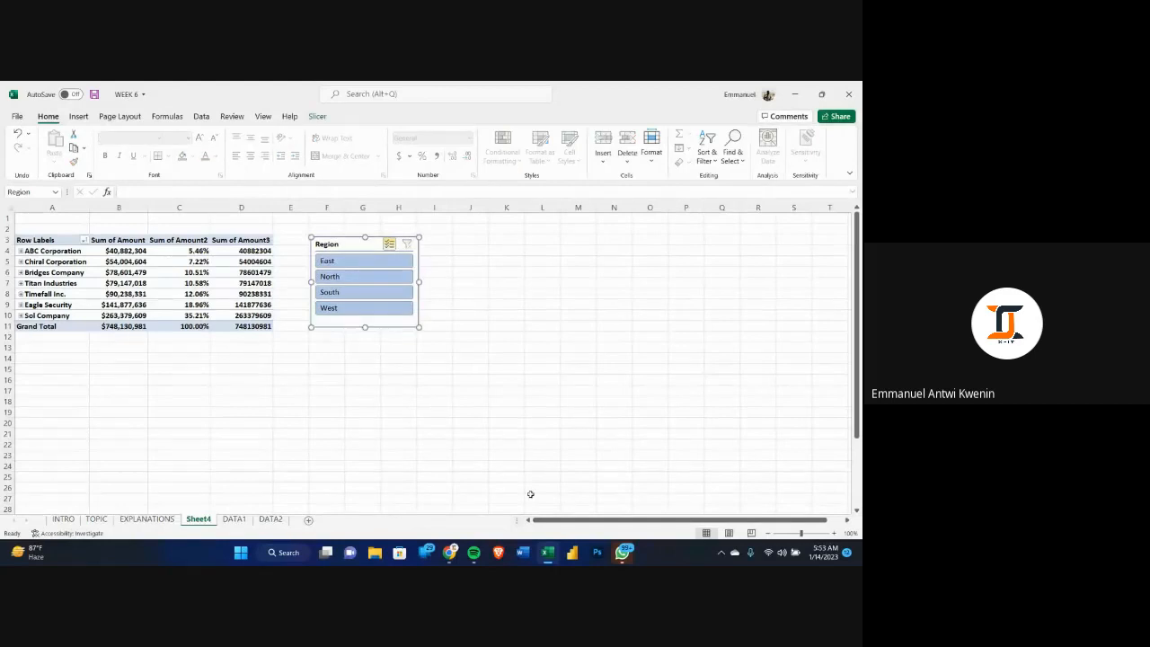
- Switch to the Google Meet call in Chrome and stop presenting the screen
{"action": "mouse_move", "coordinate": [453, 557]}
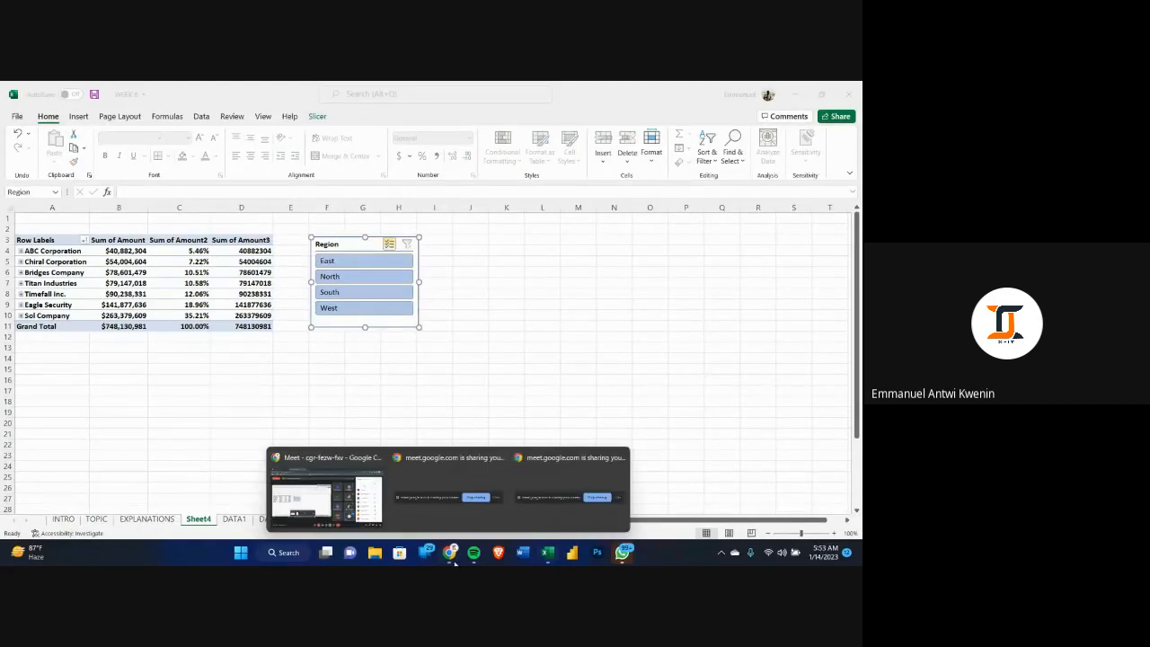
{"action": "left_click", "coordinate": [325, 493]}
{"action": "left_click", "coordinate": [454, 517]}
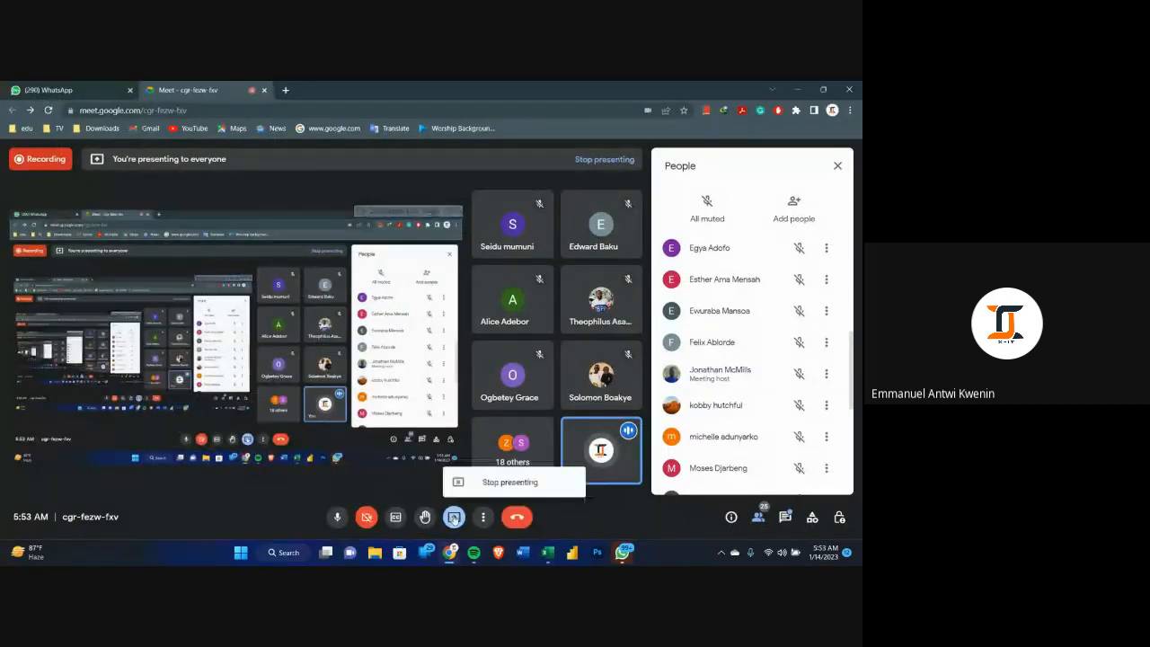
{"action": "left_click", "coordinate": [512, 477]}
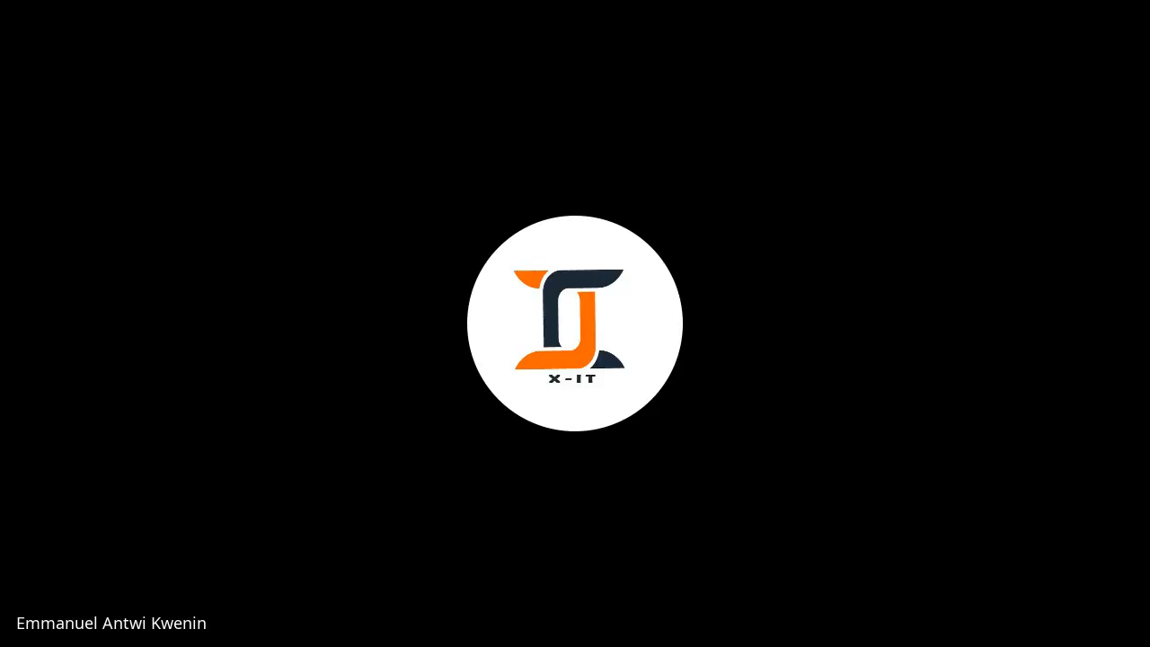